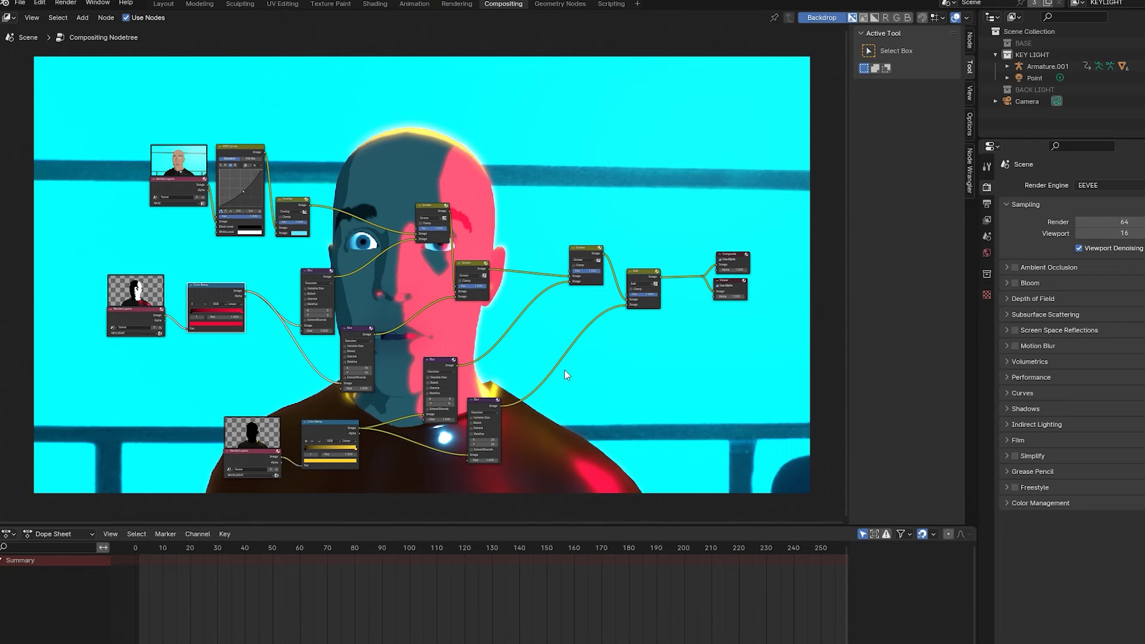
{"action": "scroll", "coordinate": [444, 316], "scroll_direction": "up", "scroll_amount": 3}
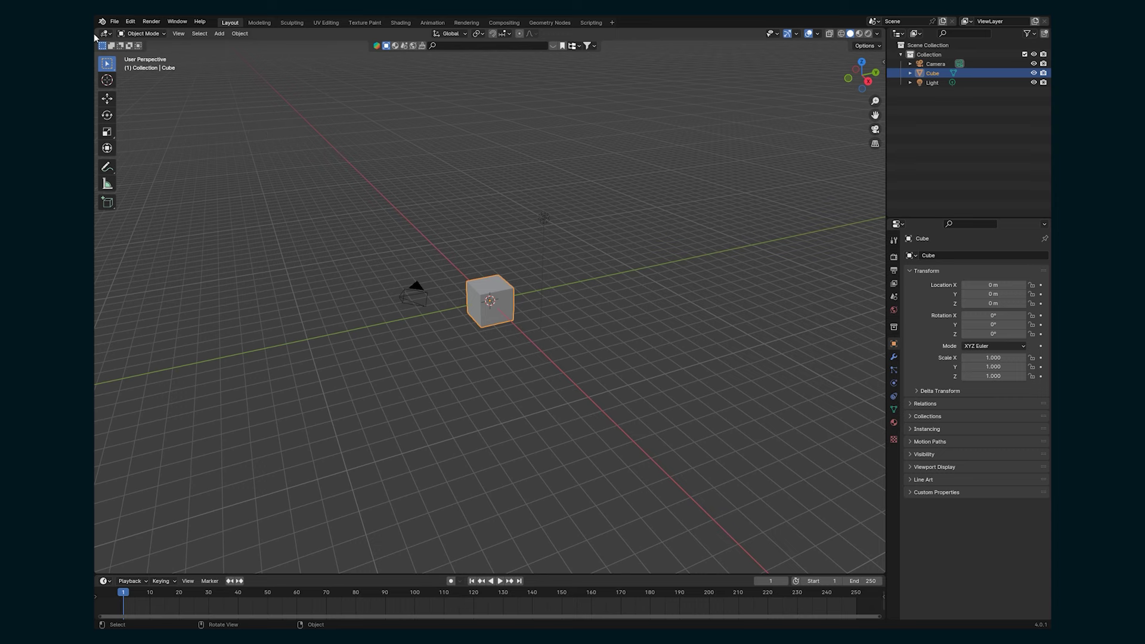
Delete all the default scene objects: the camera, cube and light.
{"action": "left_click", "coordinate": [116, 22]}
{"action": "key", "text": "a"}
{"action": "key", "text": "x"}
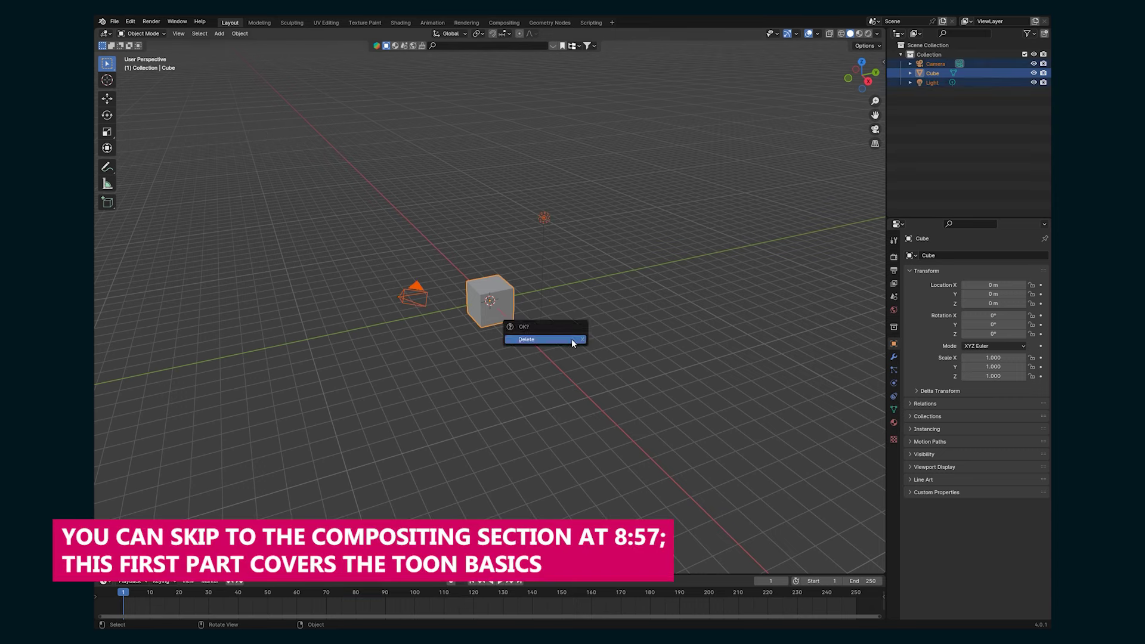
{"action": "left_click", "coordinate": [572, 339]}
Import the human character as an FBX file and scale its armature to 0.014.
{"action": "left_click", "coordinate": [115, 22]}
{"action": "mouse_move", "coordinate": [180, 158]}
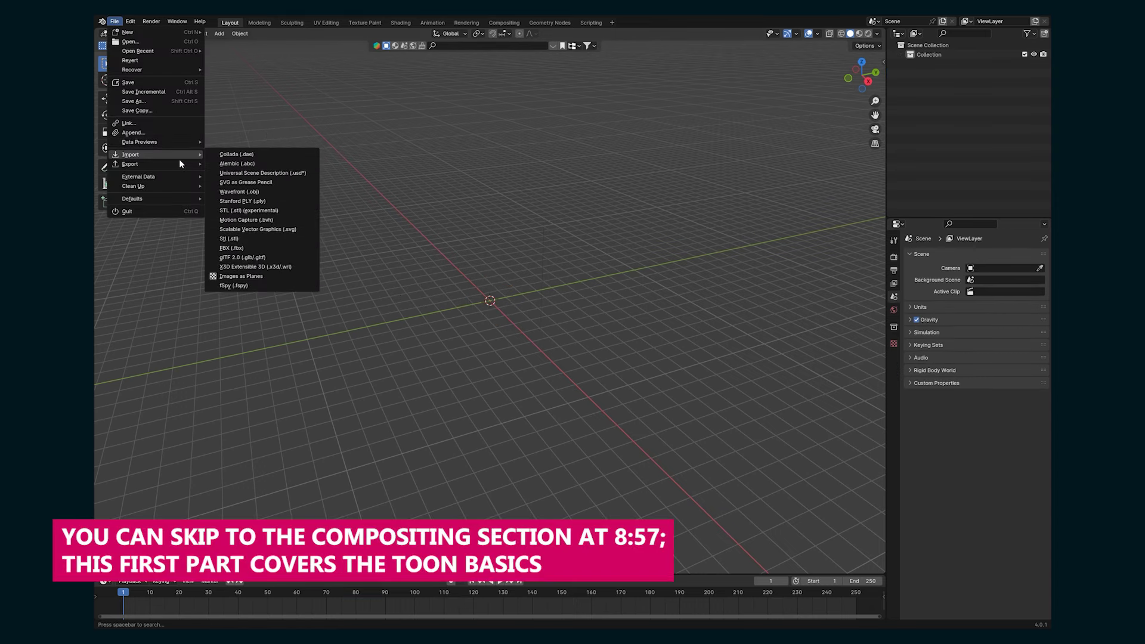
{"action": "left_click", "coordinate": [249, 247]}
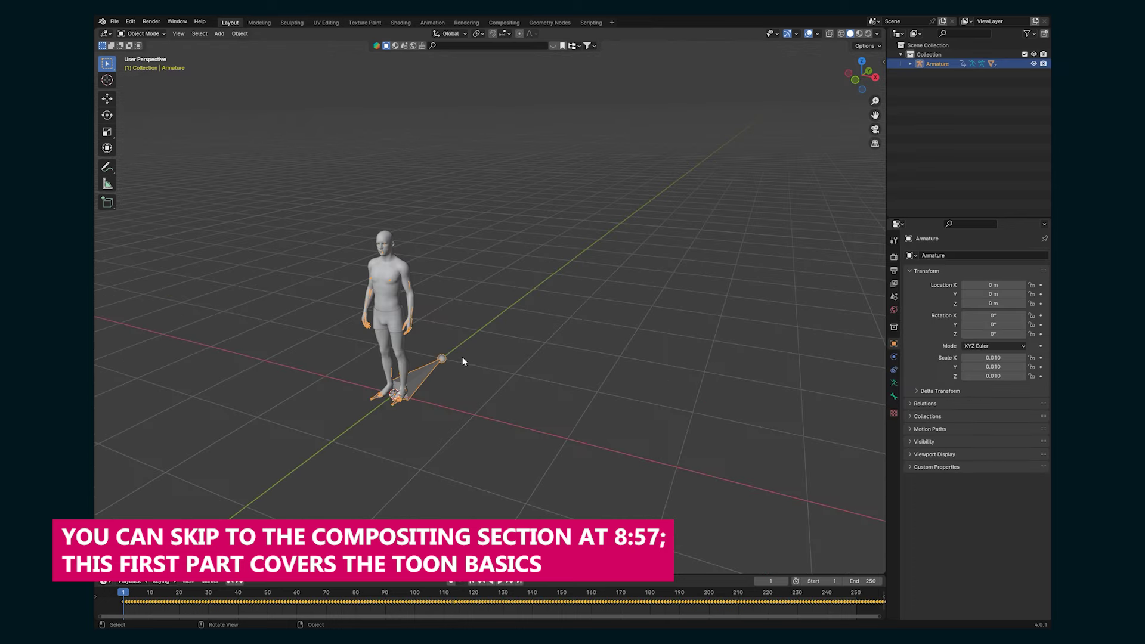
{"action": "scroll", "coordinate": [463, 356], "scroll_direction": "up", "scroll_amount": 6}
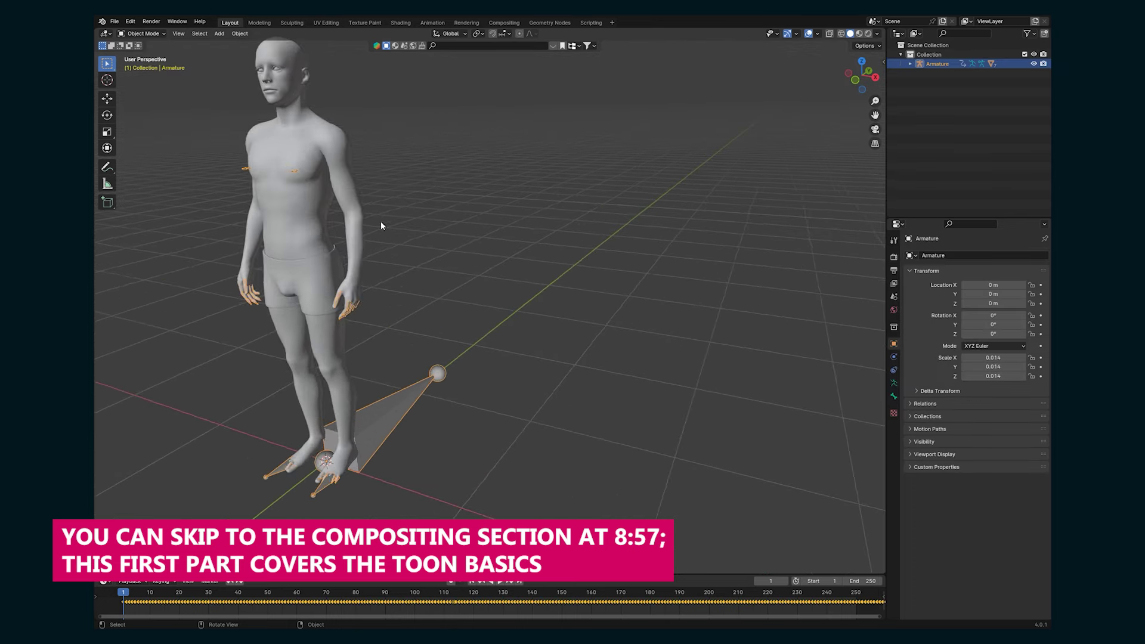
{"action": "scroll", "coordinate": [507, 349], "scroll_direction": "up", "scroll_amount": 5}
Switch the viewport to Material Preview shading and play the character's animation from the start.
{"action": "left_click_drag", "start_coordinate": [221, 589], "coordinate": [455, 588]}
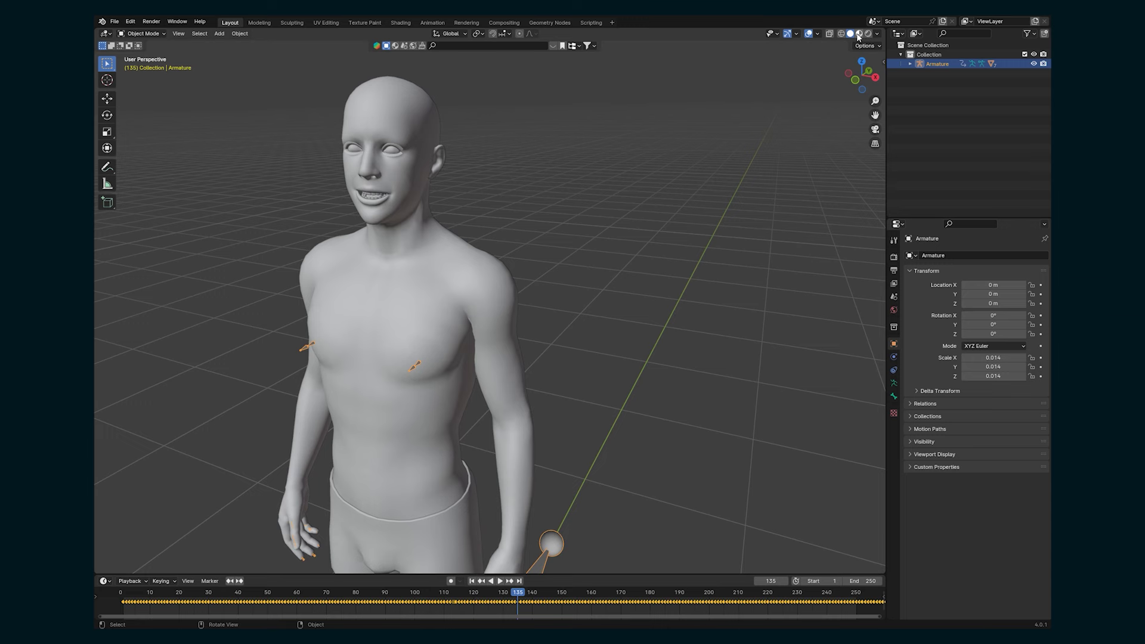
{"action": "left_click", "coordinate": [859, 34]}
{"action": "left_click", "coordinate": [127, 598]}
{"action": "key", "text": "space"}
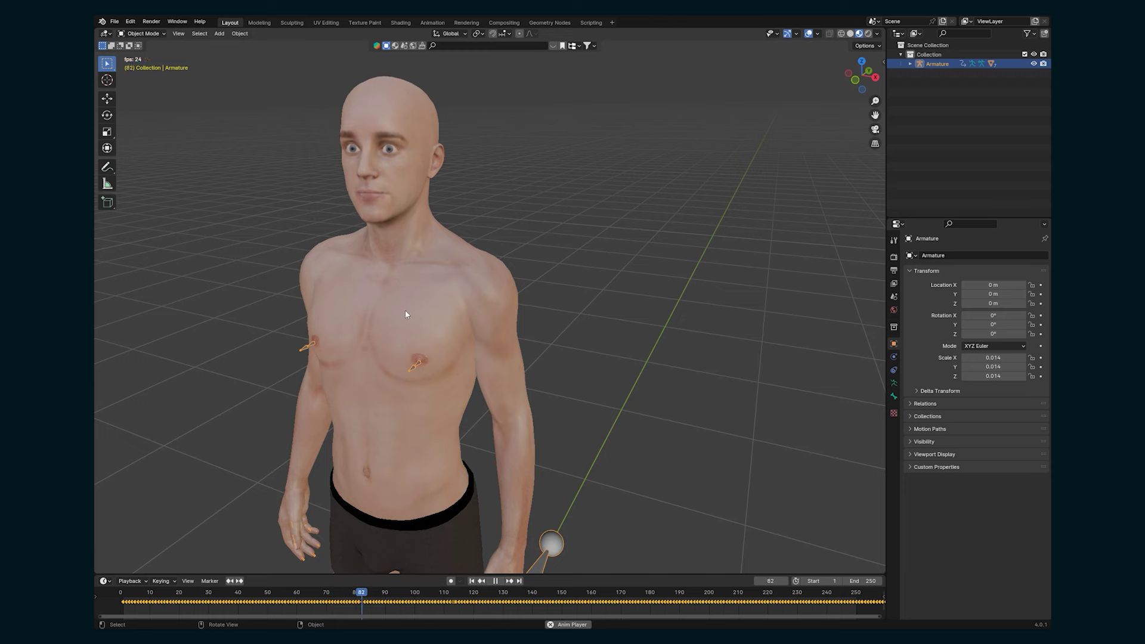
{"action": "scroll", "coordinate": [405, 309], "scroll_direction": "down", "scroll_amount": 5}
{"action": "mouse_move", "coordinate": [406, 310]}
{"action": "middle_mouse_down"}
{"action": "mouse_move", "coordinate": [529, 303]}
{"action": "mouse_move", "coordinate": [383, 307]}
{"action": "middle_mouse_up"}
{"action": "key", "text": "space"}
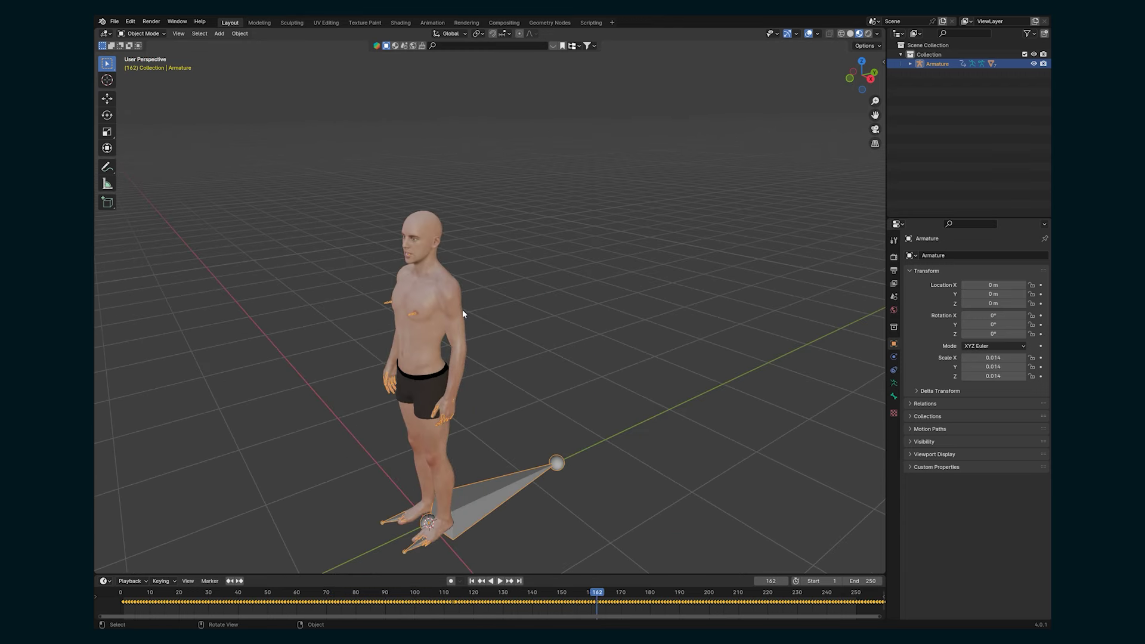
Select the character's body mesh and split the enlarged timeline area, turning one half into a Shader Editor.
{"action": "scroll", "coordinate": [403, 266], "scroll_direction": "down", "scroll_amount": 1}
{"action": "scroll", "coordinate": [403, 262], "scroll_direction": "up", "scroll_amount": 6}
{"action": "mouse_move", "coordinate": [403, 260]}
{"action": "middle_mouse_down", "text": "shift"}
{"action": "mouse_move", "coordinate": [396, 252]}
{"action": "mouse_move", "coordinate": [404, 283]}
{"action": "mouse_move", "coordinate": [415, 286]}
{"action": "mouse_move", "coordinate": [412, 244]}
{"action": "middle_mouse_up", "text": "shift"}
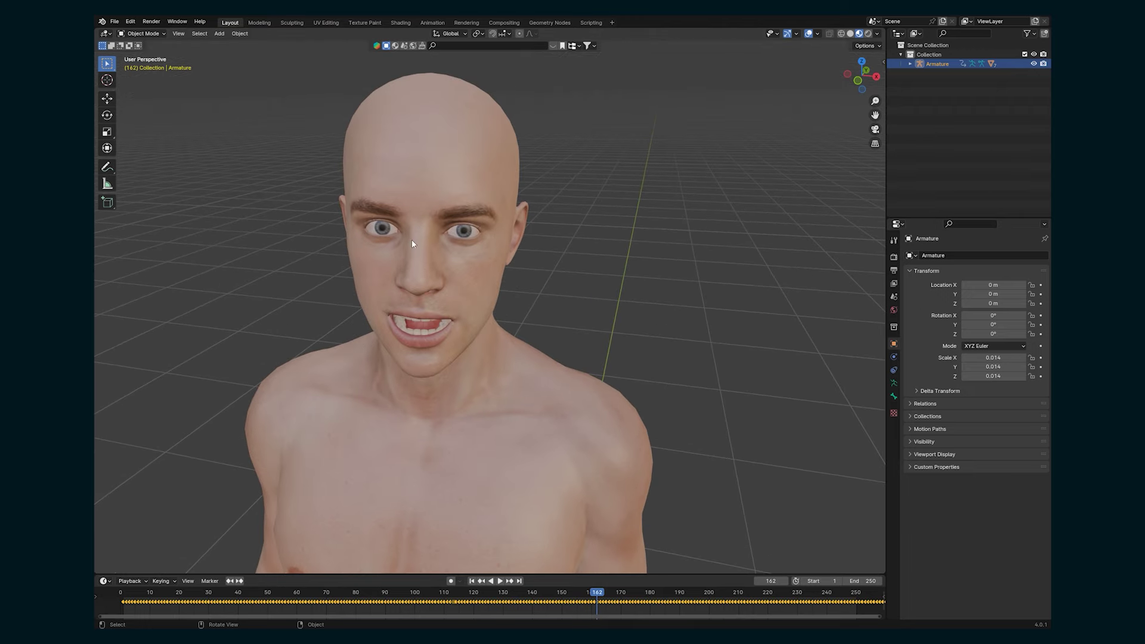
{"action": "middle_click_drag", "start_coordinate": [438, 452], "coordinate": [431, 394], "text": "shift"}
{"action": "left_click", "coordinate": [438, 233]}
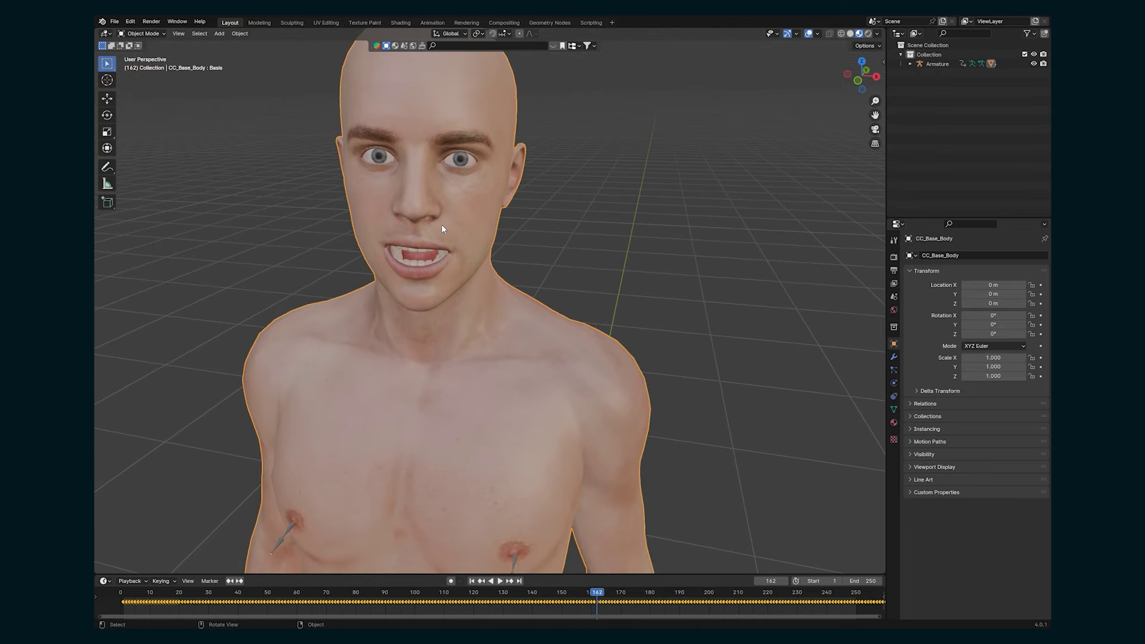
{"action": "left_click_drag", "start_coordinate": [690, 575], "coordinate": [690, 538]}
{"action": "left_click_drag", "start_coordinate": [690, 538], "coordinate": [690, 419]}
{"action": "left_click", "coordinate": [467, 427]}
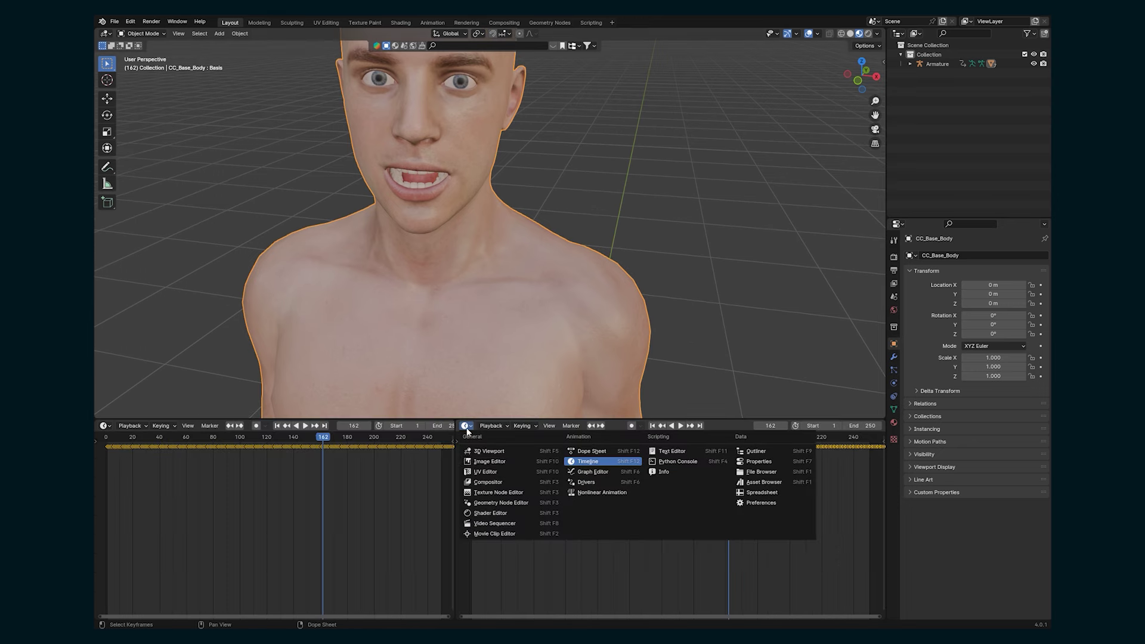
{"action": "left_click", "coordinate": [484, 514]}
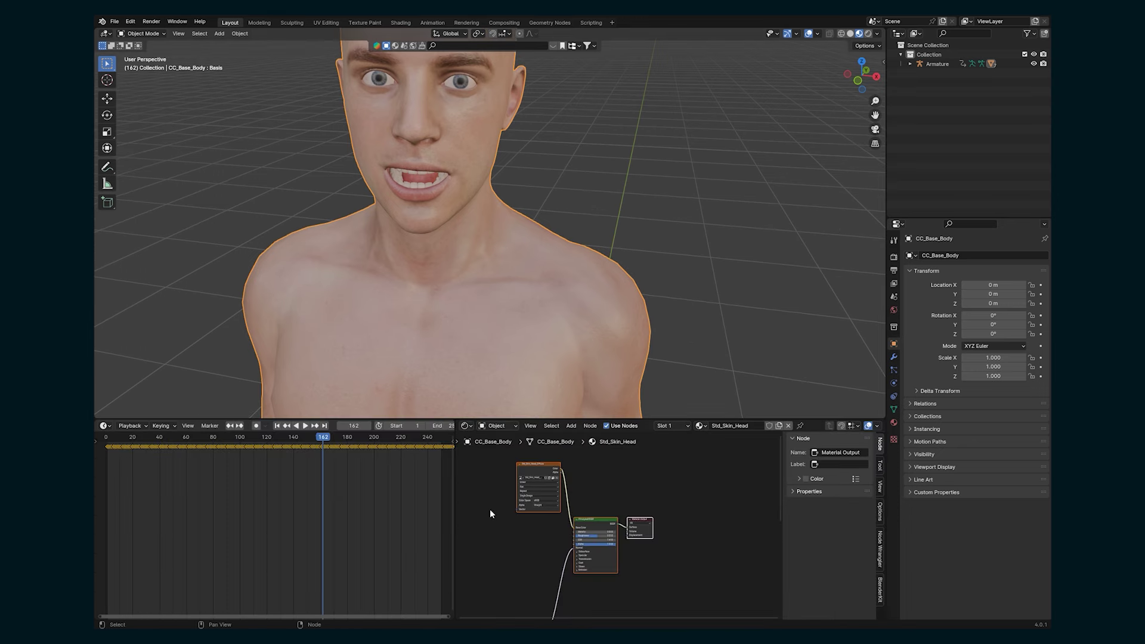
Move the Std_Skin_Head_Diffuse texture node level with the Principled BSDF node in the head material.
{"action": "scroll", "coordinate": [490, 514], "scroll_direction": "down", "scroll_amount": 5}
{"action": "middle_click_drag", "start_coordinate": [498, 579], "coordinate": [583, 474]}
{"action": "left_click_drag", "start_coordinate": [552, 555], "coordinate": [552, 467]}
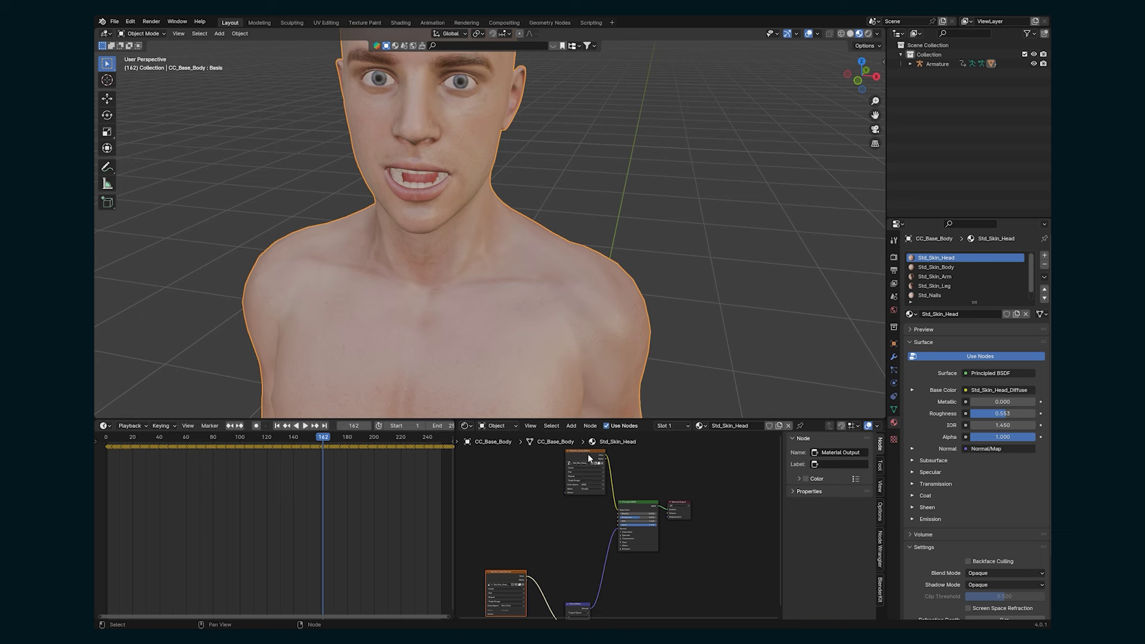
{"action": "left_click_drag", "start_coordinate": [588, 455], "coordinate": [545, 508]}
{"action": "scroll", "coordinate": [546, 539], "scroll_direction": "up", "scroll_amount": 5}
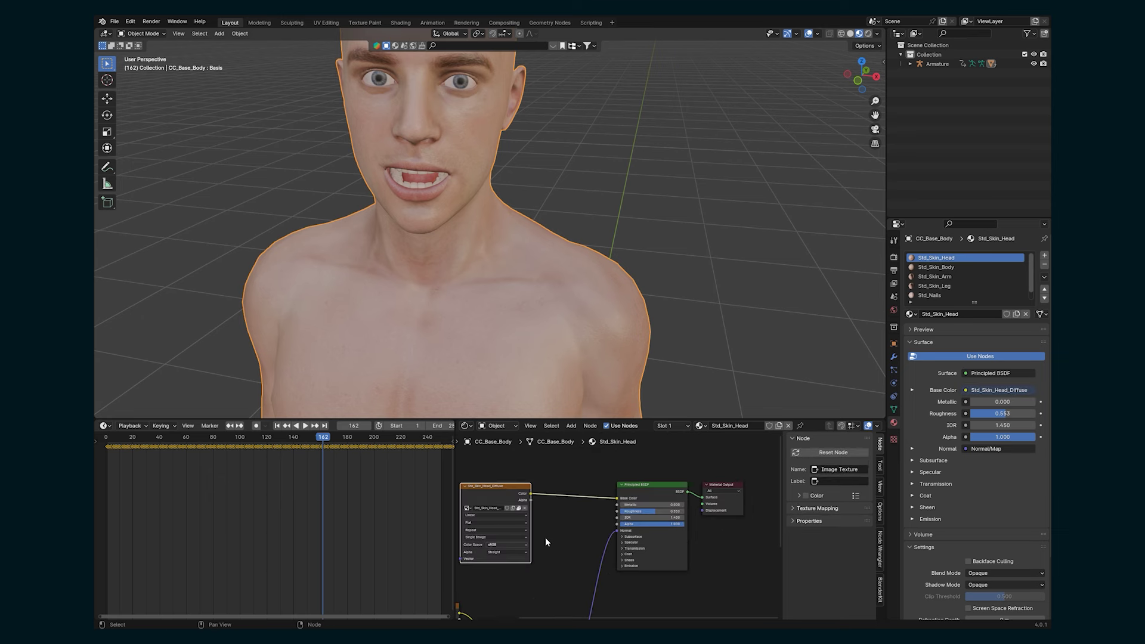
Unpack the Std_Skin_Head_Diffuse image to the current directory, overwriting the existing file, and review the exported PNG.
{"action": "key", "text": "KP_Decimal"}
{"action": "left_click_drag", "start_coordinate": [538, 460], "coordinate": [478, 464]}
{"action": "middle_click_drag", "start_coordinate": [545, 478], "coordinate": [573, 503]}
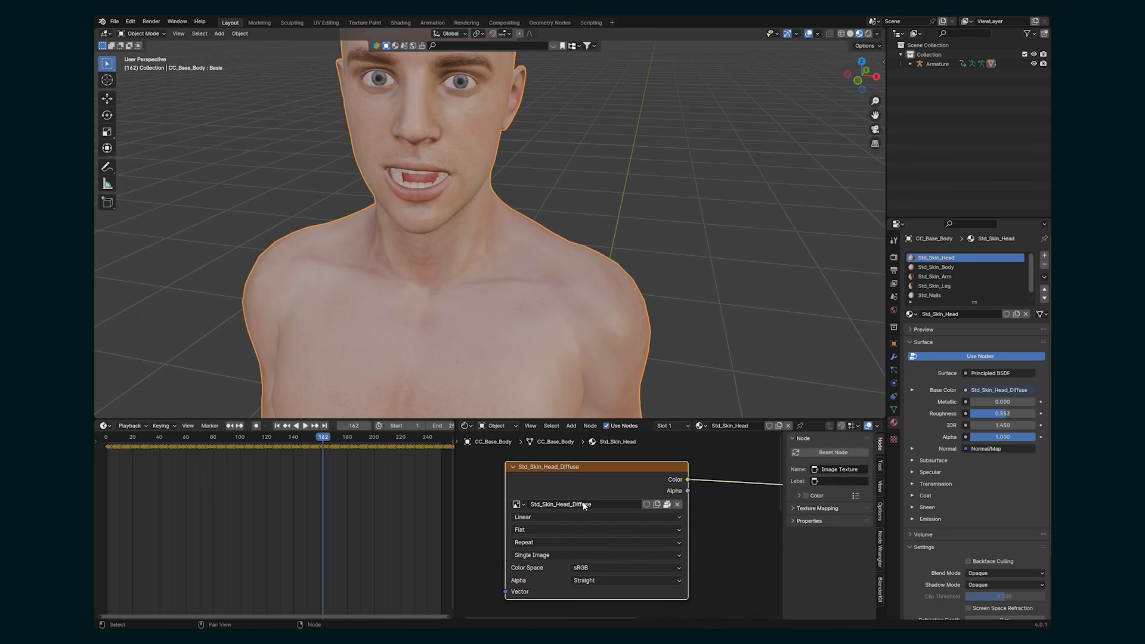
{"action": "left_click", "coordinate": [667, 505]}
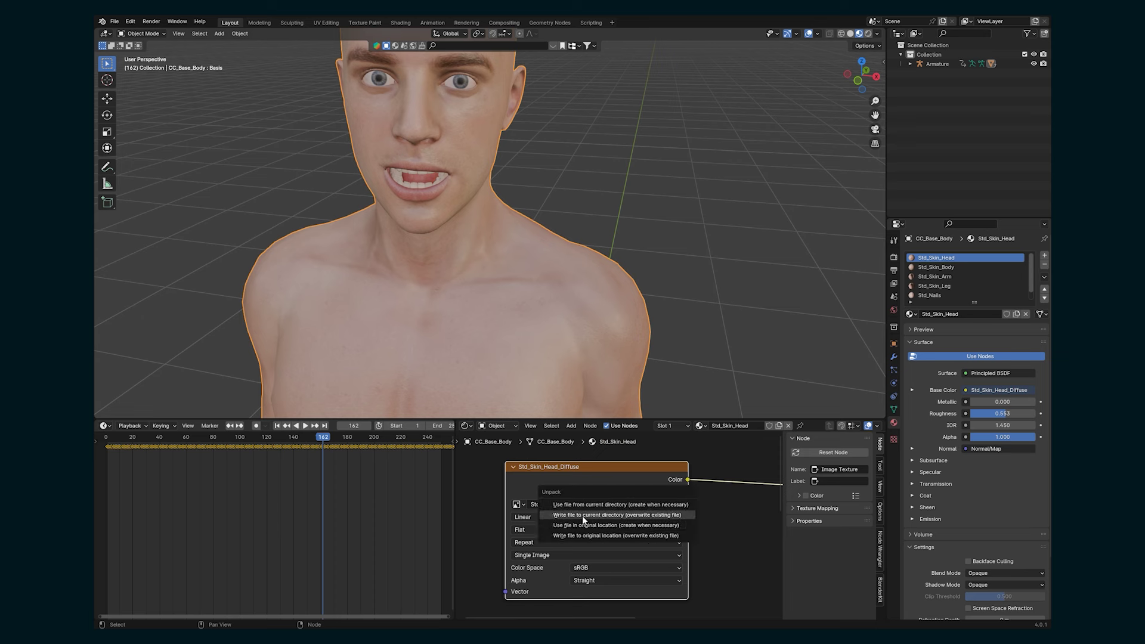
{"action": "left_click", "coordinate": [667, 514]}
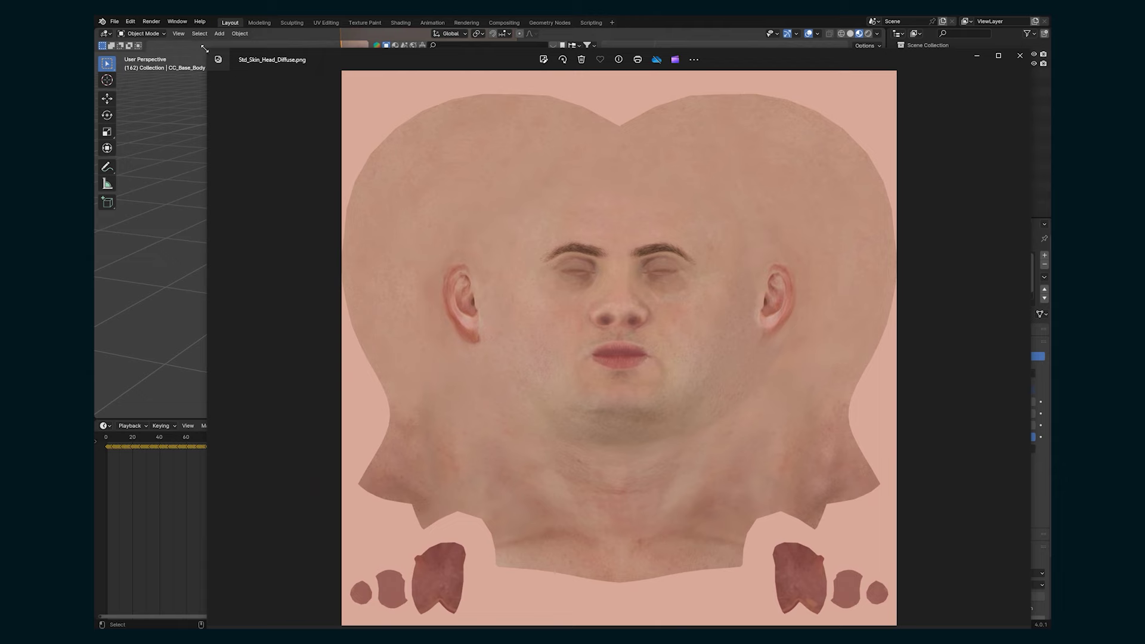
{"action": "left_click_drag", "start_coordinate": [205, 48], "coordinate": [433, 189]}
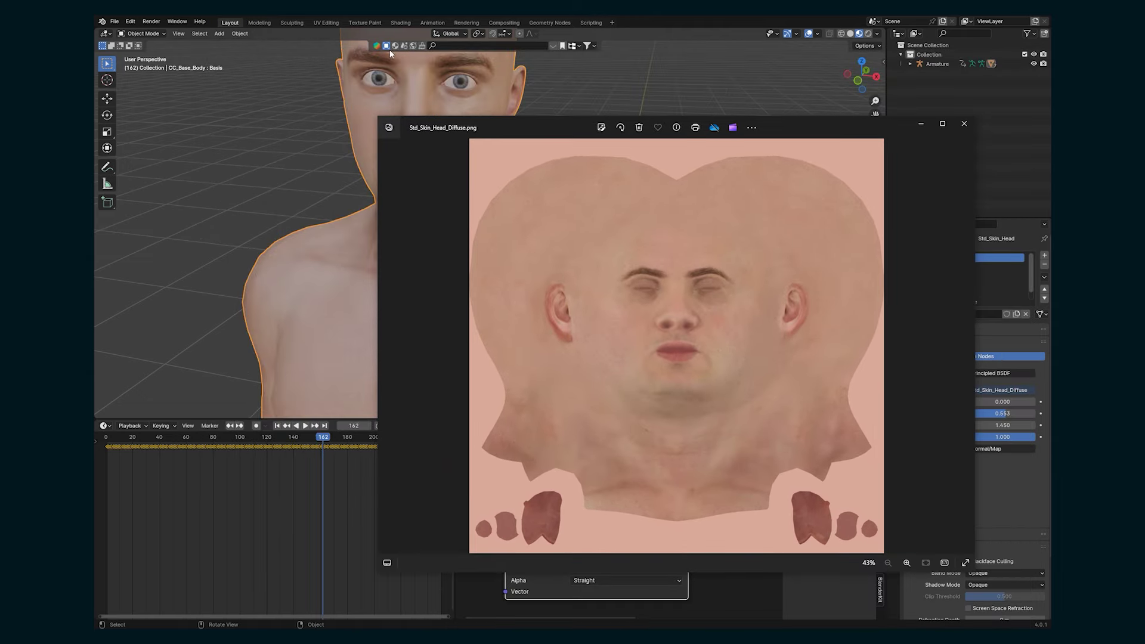
{"action": "left_click", "coordinate": [965, 124]}
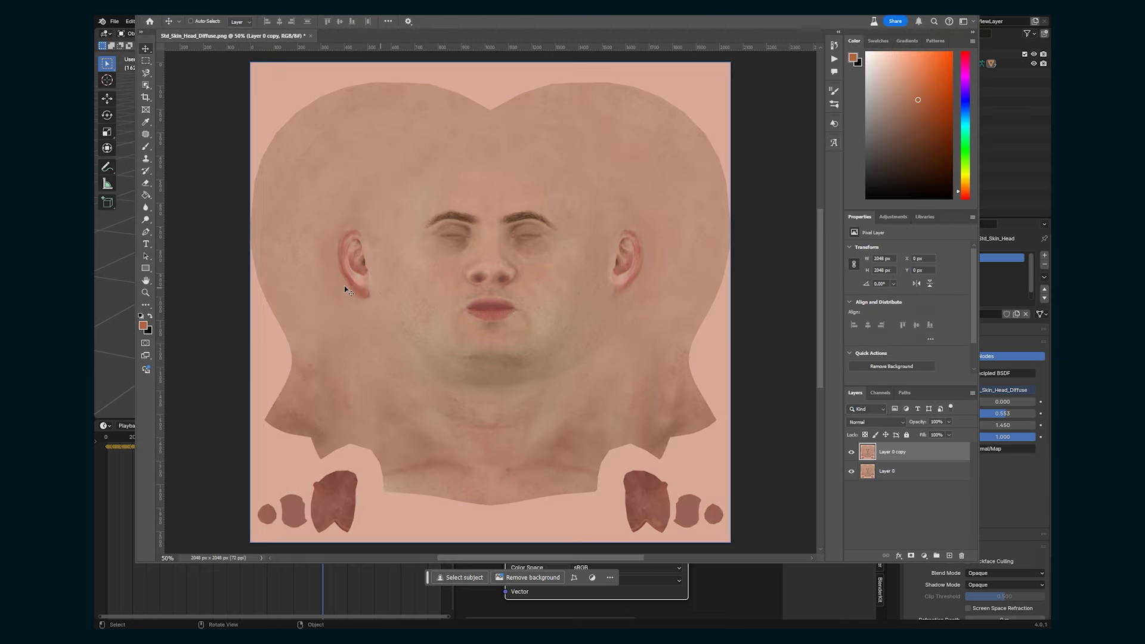
In Photoshop, paint over the face and ears on Layer 0 copy with a sampled skin tone and a soft 250 px brush.
{"action": "key", "text": "b"}
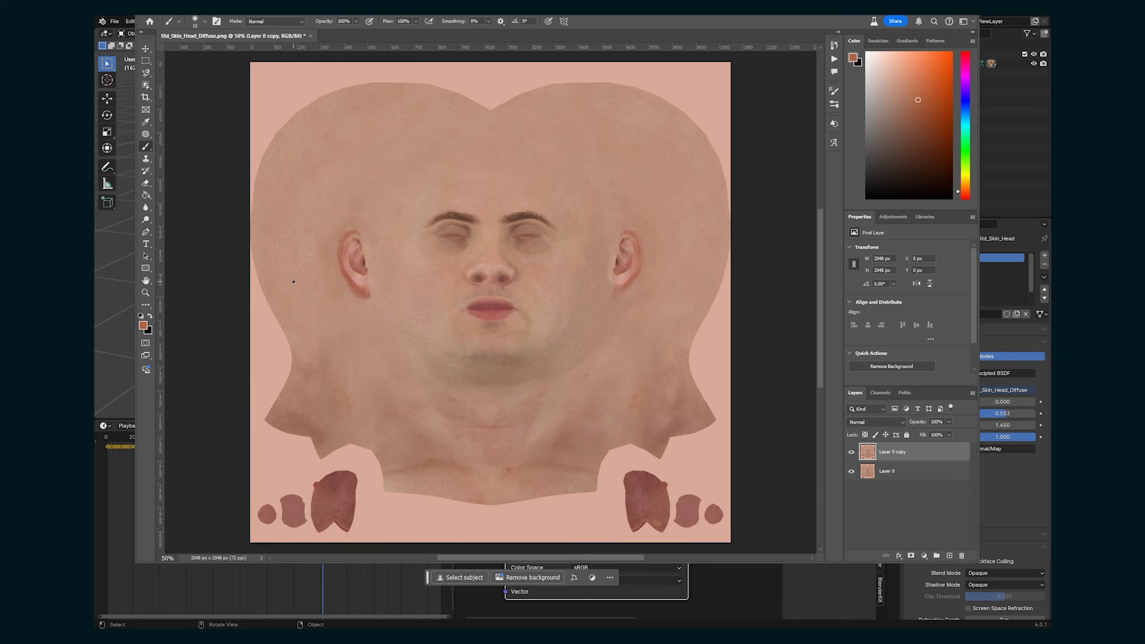
{"action": "left_click", "coordinate": [407, 262], "text": "alt"}
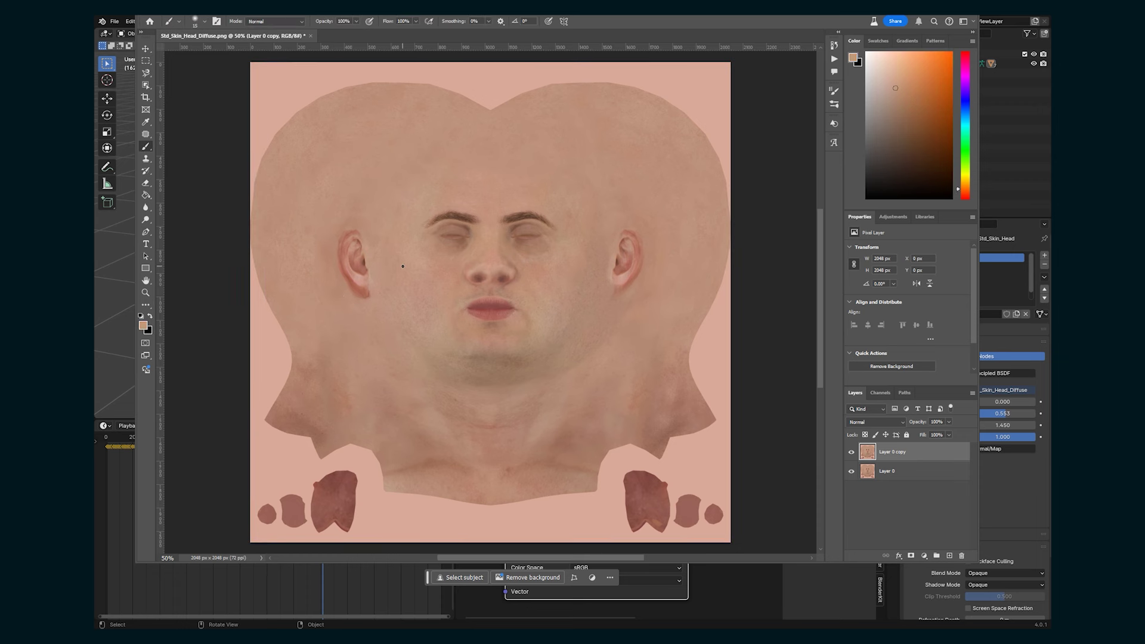
{"action": "key", "text": "bracketright"}
{"action": "key", "text": "bracketright"}
{"action": "key", "text": "bracketright"}
{"action": "key", "text": "bracketright"}
{"action": "key", "text": "bracketright"}
{"action": "key", "text": "bracketright"}
{"action": "key", "text": "bracketright"}
{"action": "key", "text": "bracketright"}
{"action": "key", "text": "bracketright"}
{"action": "key", "text": "bracketright"}
{"action": "left_click_drag", "start_coordinate": [429, 323], "coordinate": [419, 324]}
{"action": "key", "text": "bracketright"}
{"action": "mouse_move", "coordinate": [408, 257]}
{"action": "left_mouse_down"}
{"action": "mouse_move", "coordinate": [296, 245]}
{"action": "mouse_move", "coordinate": [376, 181]}
{"action": "left_mouse_up"}
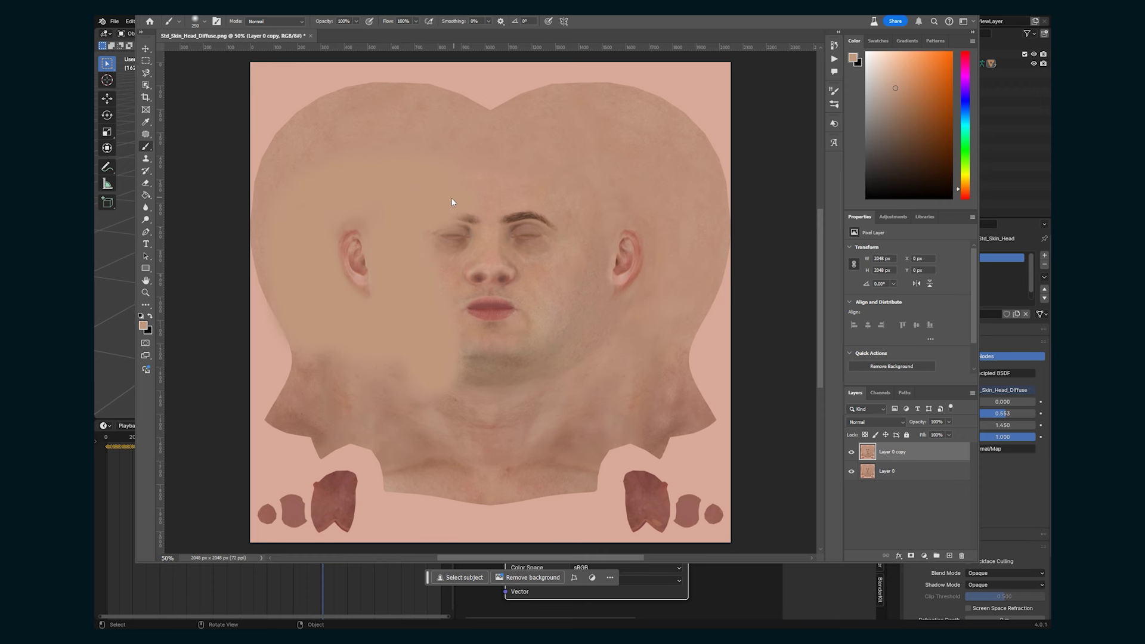
{"action": "mouse_move", "coordinate": [452, 202]}
{"action": "left_mouse_down"}
{"action": "mouse_move", "coordinate": [444, 281]}
{"action": "mouse_move", "coordinate": [553, 335]}
{"action": "mouse_move", "coordinate": [545, 438]}
{"action": "mouse_move", "coordinate": [319, 373]}
{"action": "left_mouse_up"}
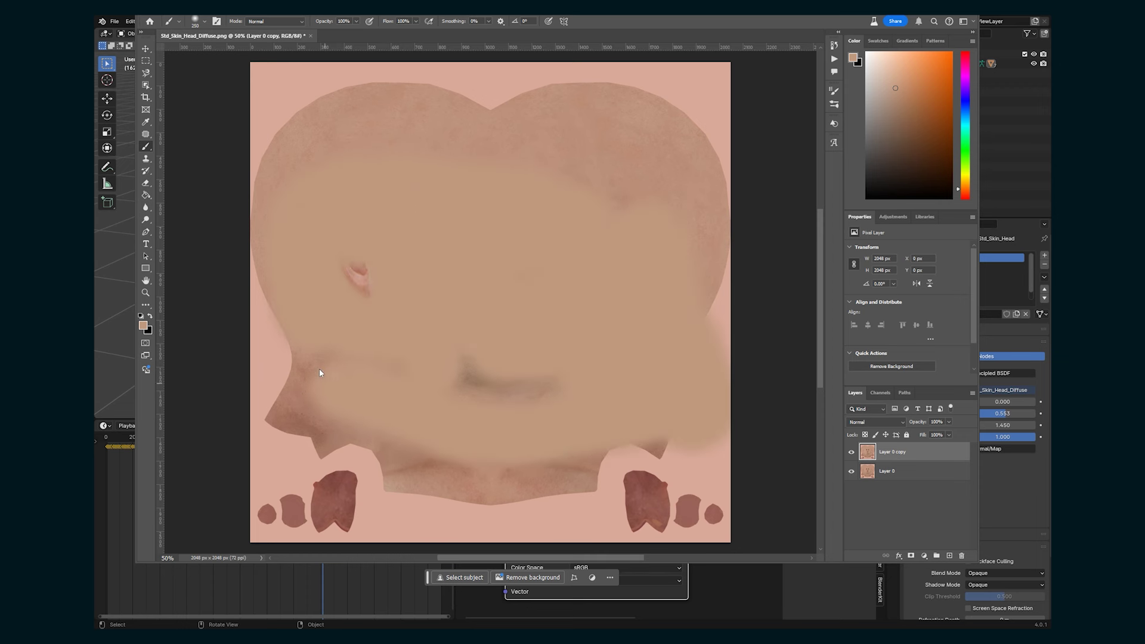
{"action": "mouse_move", "coordinate": [279, 192]}
{"action": "left_mouse_down"}
{"action": "mouse_move", "coordinate": [409, 91]}
{"action": "mouse_move", "coordinate": [524, 101]}
{"action": "mouse_move", "coordinate": [643, 134]}
{"action": "left_mouse_up"}
{"action": "left_click_drag", "start_coordinate": [661, 211], "coordinate": [624, 120]}
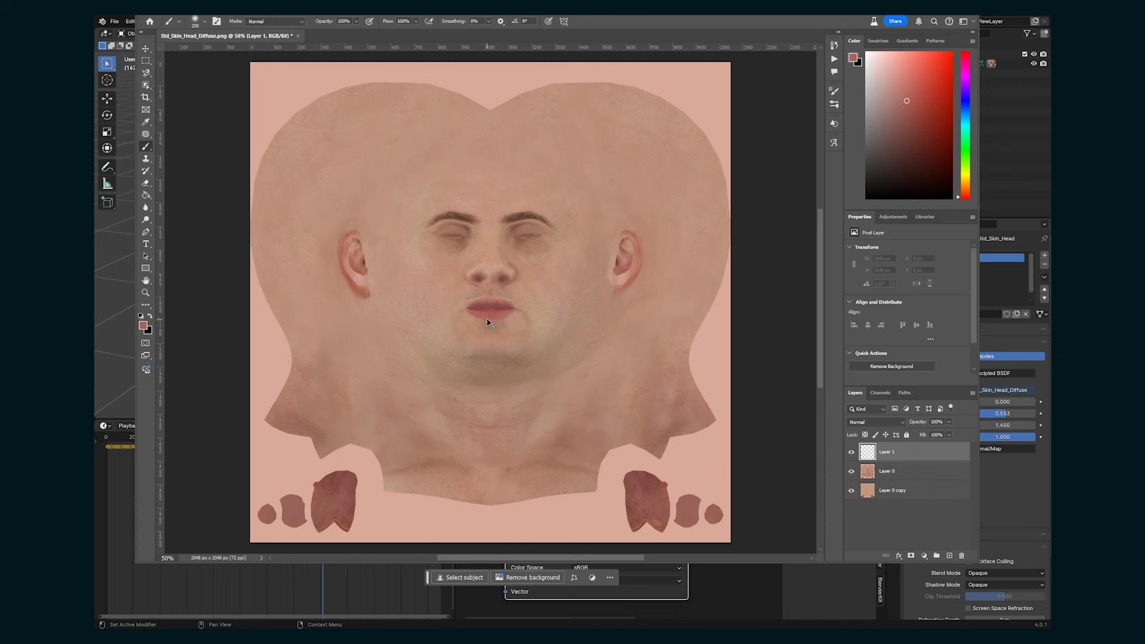
Paint the lips as a solid red shape on Layer 1 with a brush of about 60 px.
{"action": "scroll", "coordinate": [487, 319], "scroll_direction": "up", "scroll_amount": 2, "text": "alt"}
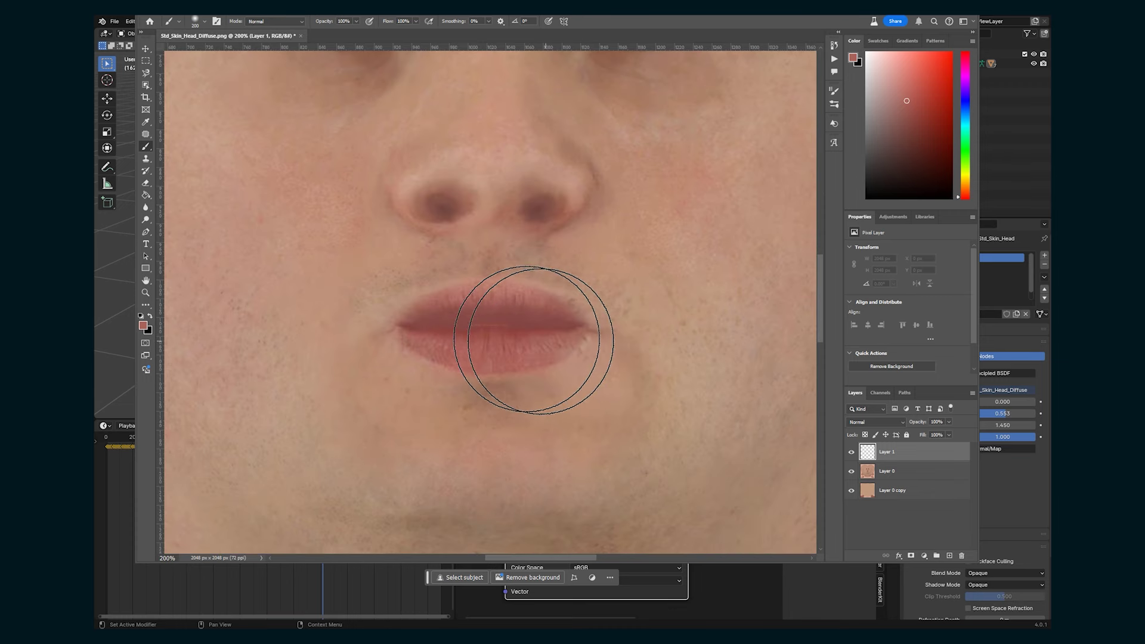
{"action": "key", "text": "bracketleft"}
{"action": "key", "text": "bracketleft"}
{"action": "key", "text": "bracketleft"}
{"action": "key", "text": "bracketleft"}
{"action": "key", "text": "bracketleft"}
{"action": "key", "text": "bracketleft"}
{"action": "key", "text": "bracketleft"}
{"action": "key", "text": "bracketleft"}
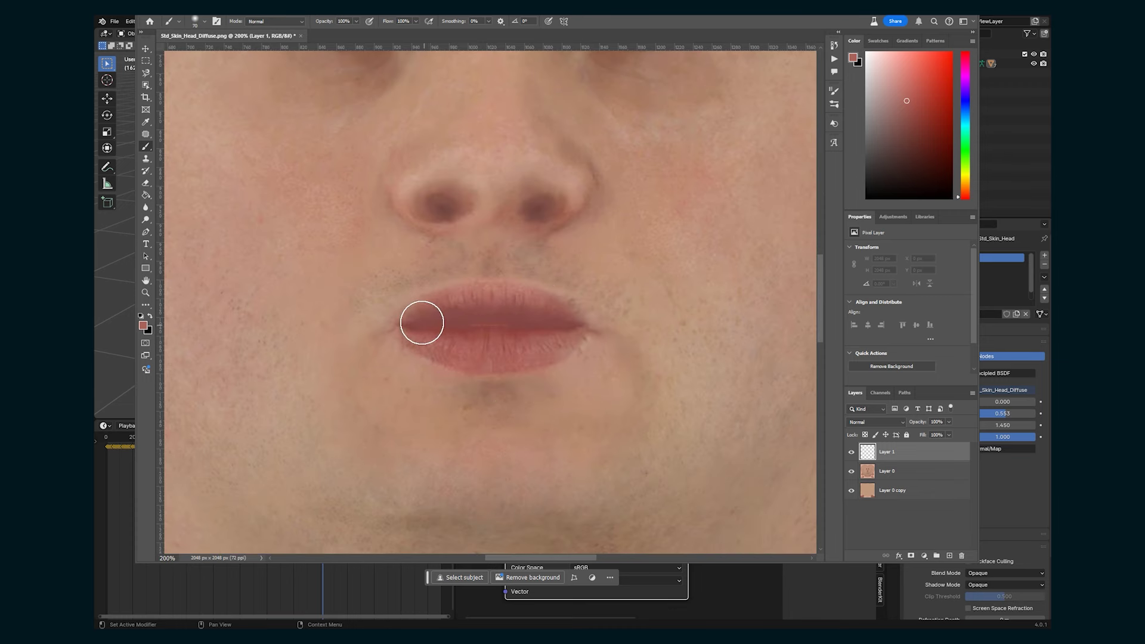
{"action": "mouse_move", "coordinate": [422, 322]}
{"action": "left_mouse_down"}
{"action": "mouse_move", "coordinate": [483, 314]}
{"action": "mouse_move", "coordinate": [552, 328]}
{"action": "mouse_move", "coordinate": [463, 335]}
{"action": "mouse_move", "coordinate": [481, 335]}
{"action": "mouse_move", "coordinate": [475, 301]}
{"action": "left_mouse_up"}
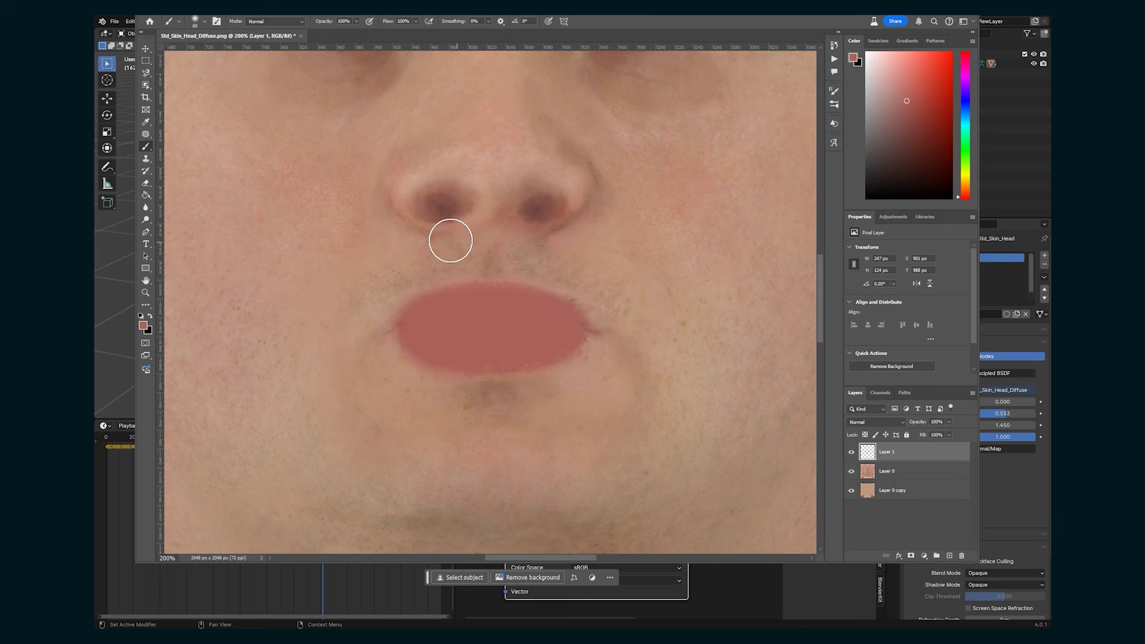
Sample the dark nostril colour and fill both nostrils with it on Layer 1.
{"action": "left_click", "coordinate": [445, 205], "text": "alt"}
{"action": "left_click", "coordinate": [441, 206]}
{"action": "left_click_drag", "start_coordinate": [522, 207], "coordinate": [547, 206]}
Paint both ears solid with a sampled reddish-brown on Layer 1 and erase the excess along their inner edges.
{"action": "left_click_drag", "start_coordinate": [392, 90], "coordinate": [468, 332]}
{"action": "left_click", "coordinate": [405, 244], "text": "alt"}
{"action": "left_click_drag", "start_coordinate": [238, 303], "coordinate": [594, 293]}
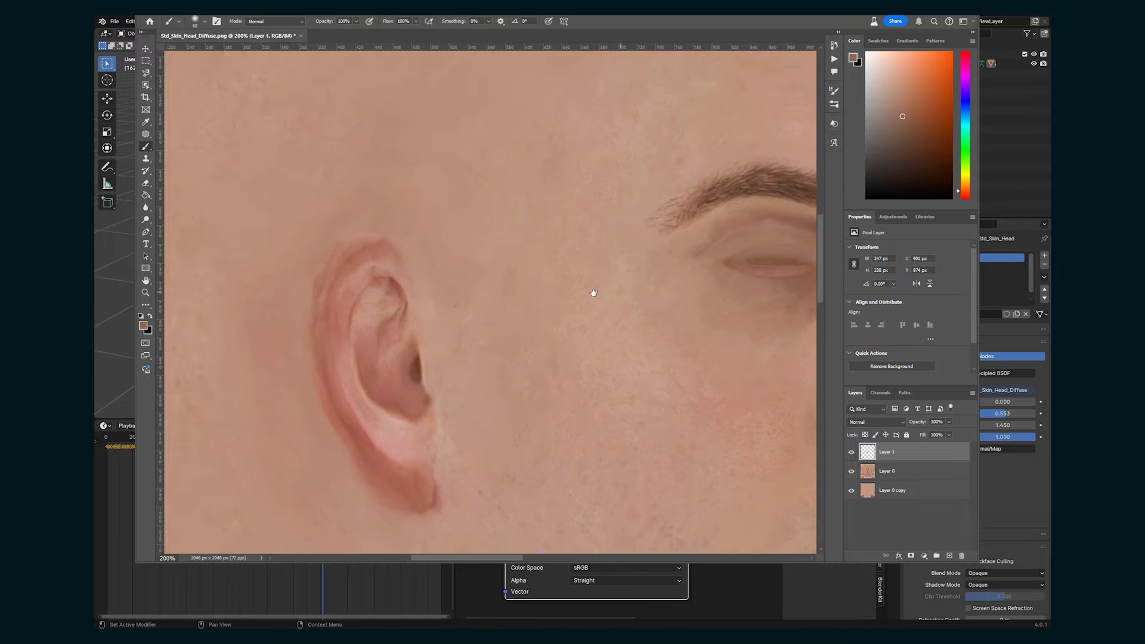
{"action": "left_click", "coordinate": [475, 358], "text": "alt"}
{"action": "scroll", "coordinate": [475, 358], "scroll_direction": "down", "scroll_amount": 3, "text": "alt"}
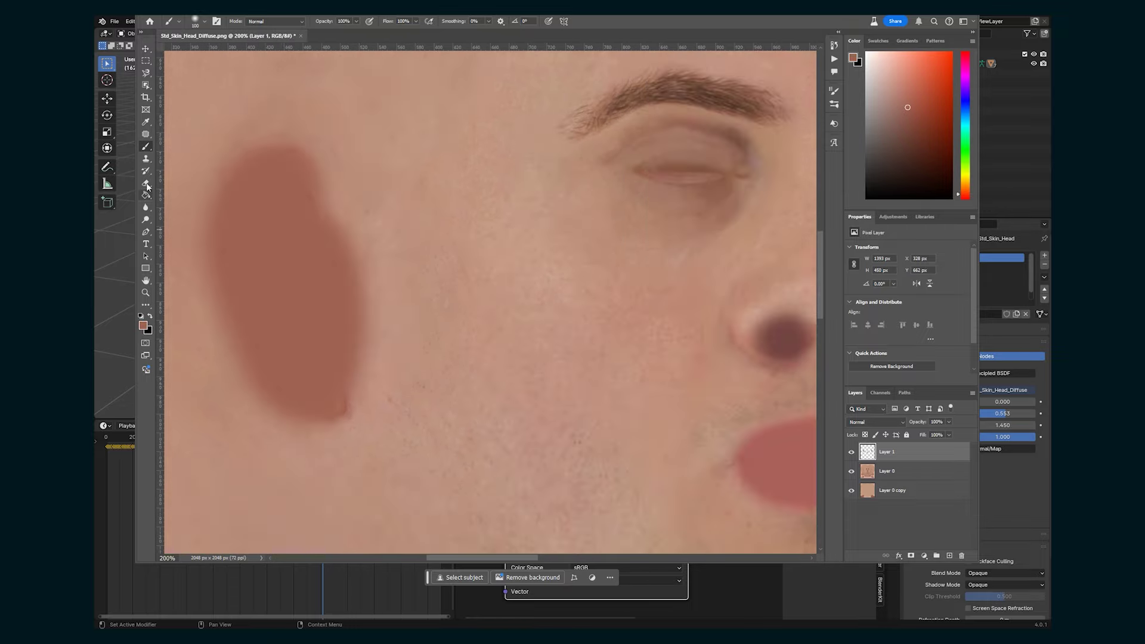
{"action": "key", "text": "e"}
Add a new layer and fill the eyebrow on the image's left side with its sampled dark brown, using a small brush.
{"action": "left_click", "coordinate": [948, 555]}
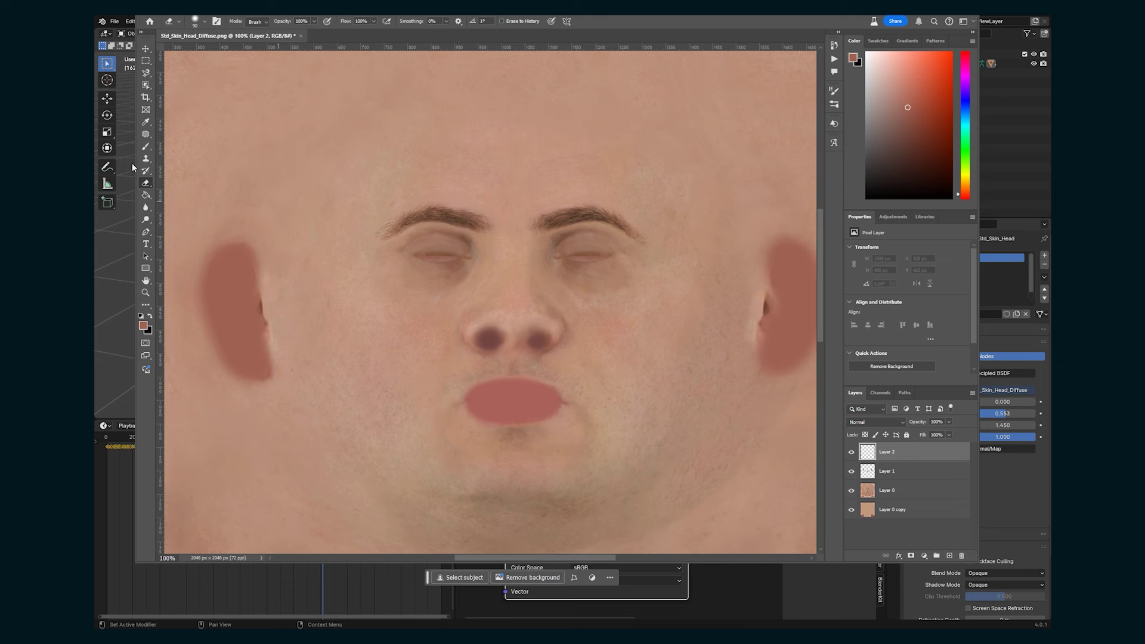
{"action": "scroll", "coordinate": [441, 249], "scroll_direction": "up", "scroll_amount": 4, "text": "alt"}
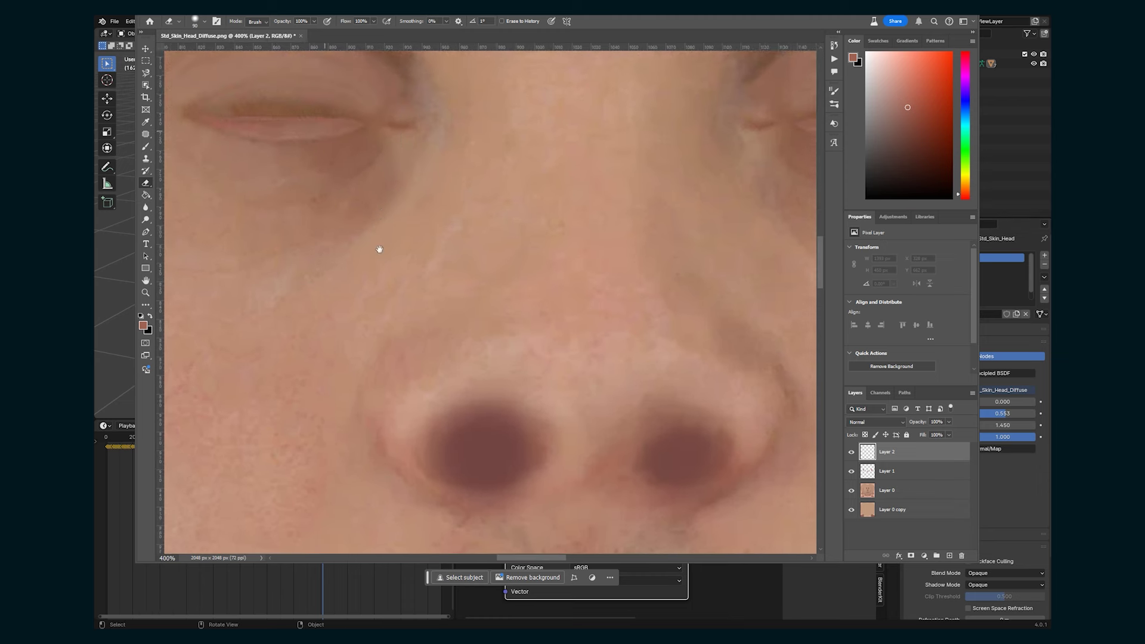
{"action": "left_click_drag", "start_coordinate": [378, 248], "coordinate": [473, 396]}
{"action": "key", "text": "b"}
{"action": "left_click", "coordinate": [531, 222], "text": "alt"}
{"action": "key", "text": "bracketleft"}
{"action": "key", "text": "bracketleft"}
{"action": "key", "text": "bracketleft"}
{"action": "key", "text": "bracketleft"}
{"action": "key", "text": "bracketleft"}
{"action": "key", "text": "bracketleft"}
{"action": "key", "text": "bracketleft"}
{"action": "key", "text": "bracketleft"}
{"action": "key", "text": "bracketleft"}
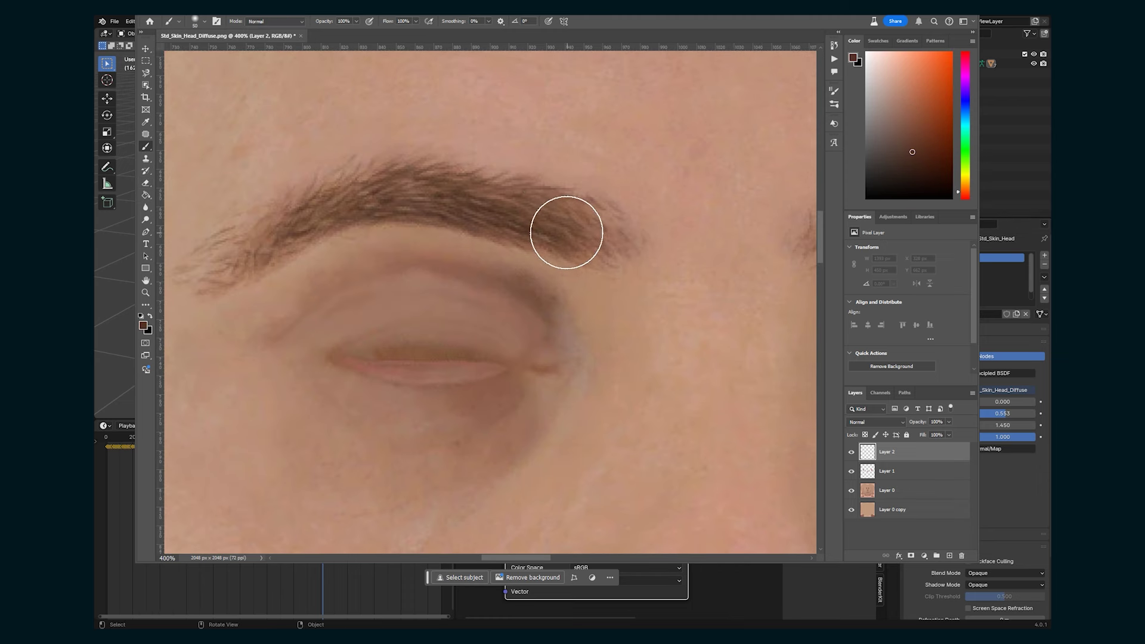
{"action": "mouse_move", "coordinate": [581, 239]}
{"action": "left_mouse_down"}
{"action": "mouse_move", "coordinate": [562, 220]}
{"action": "mouse_move", "coordinate": [538, 227]}
{"action": "left_mouse_up"}
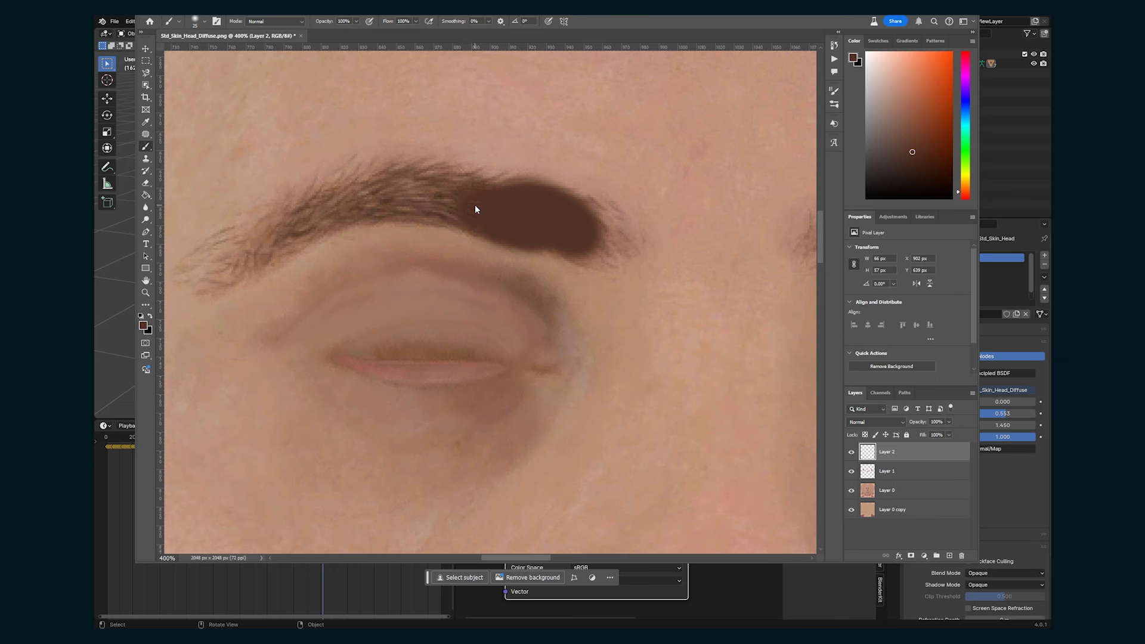
{"action": "mouse_move", "coordinate": [468, 202]}
{"action": "left_mouse_down"}
{"action": "mouse_move", "coordinate": [424, 179]}
{"action": "mouse_move", "coordinate": [266, 217]}
{"action": "mouse_move", "coordinate": [262, 238]}
{"action": "mouse_move", "coordinate": [210, 281]}
{"action": "mouse_move", "coordinate": [344, 229]}
{"action": "mouse_move", "coordinate": [424, 221]}
{"action": "mouse_move", "coordinate": [392, 203]}
{"action": "mouse_move", "coordinate": [625, 238]}
{"action": "left_mouse_up"}
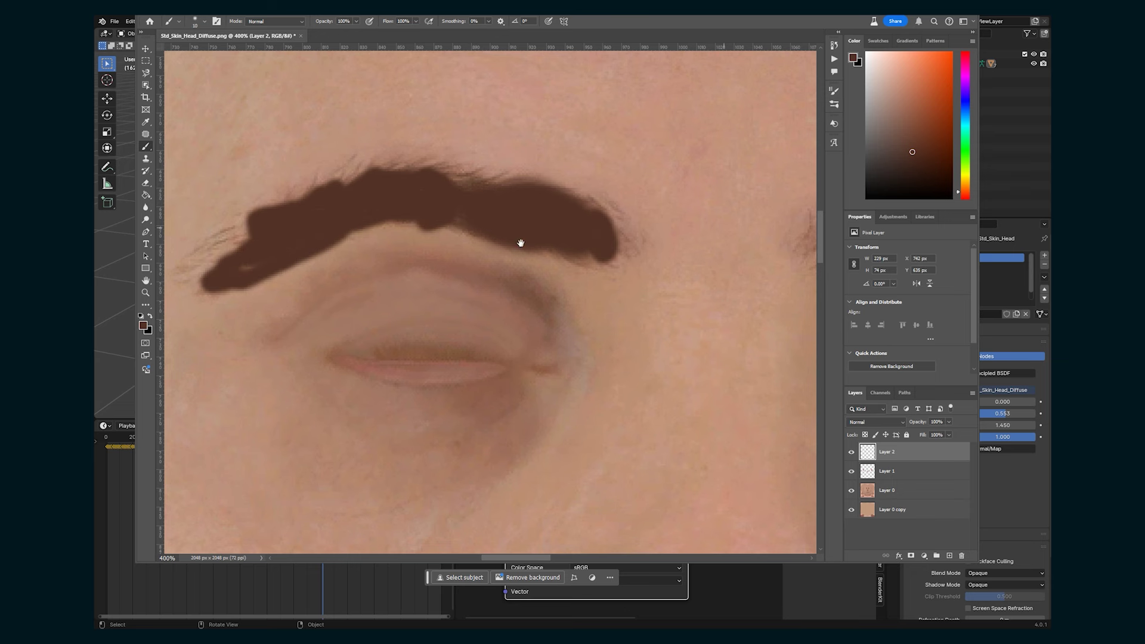
Fill the eyebrow on the image's right side with the same dark brown on Layer 2.
{"action": "left_click_drag", "start_coordinate": [521, 243], "coordinate": [151, 261]}
{"action": "mouse_move", "coordinate": [496, 271]}
{"action": "left_mouse_down"}
{"action": "mouse_move", "coordinate": [544, 214]}
{"action": "mouse_move", "coordinate": [489, 230]}
{"action": "mouse_move", "coordinate": [600, 224]}
{"action": "left_mouse_up"}
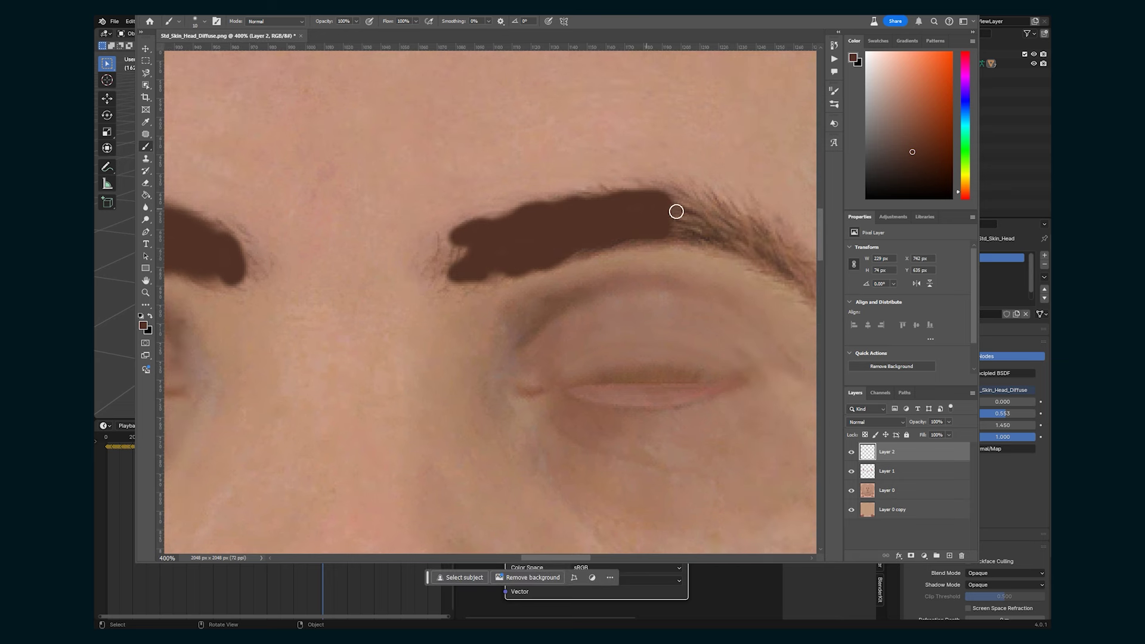
{"action": "left_click_drag", "start_coordinate": [677, 212], "coordinate": [707, 211]}
{"action": "left_click_drag", "start_coordinate": [563, 214], "coordinate": [361, 197]}
{"action": "mouse_move", "coordinate": [605, 263]}
{"action": "left_mouse_down"}
{"action": "mouse_move", "coordinate": [618, 275]}
{"action": "mouse_move", "coordinate": [539, 207]}
{"action": "mouse_move", "coordinate": [522, 222]}
{"action": "mouse_move", "coordinate": [375, 222]}
{"action": "left_mouse_up"}
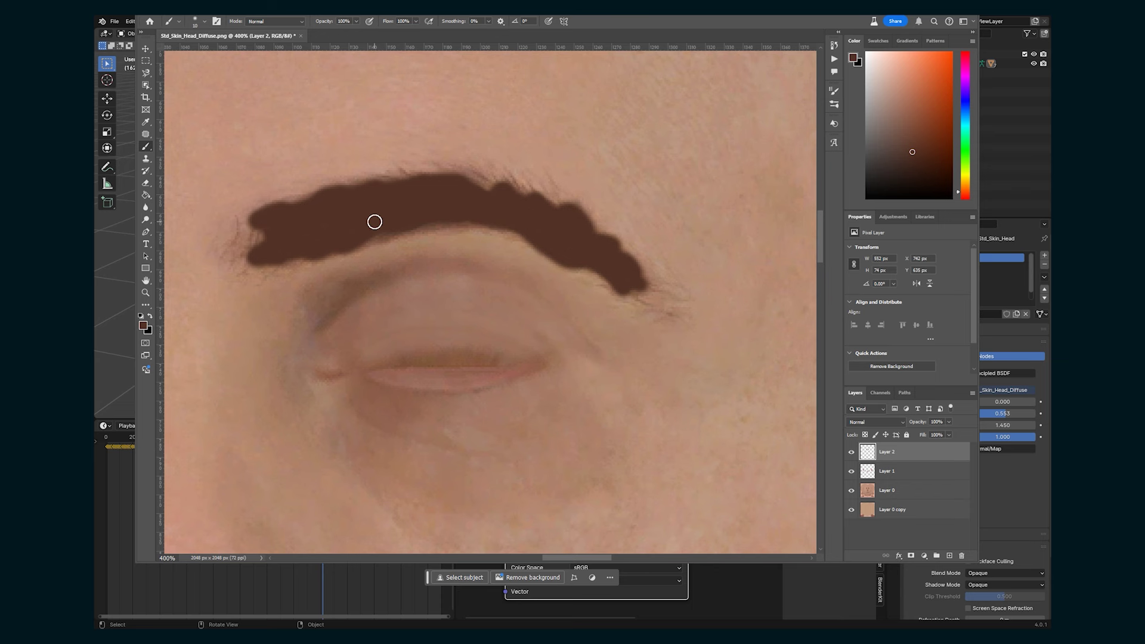
Move the original Layer 0 beneath Layer 0 copy in the layer stack.
{"action": "key", "text": "ctrl+0"}
{"action": "key", "text": "ctrl+minus"}
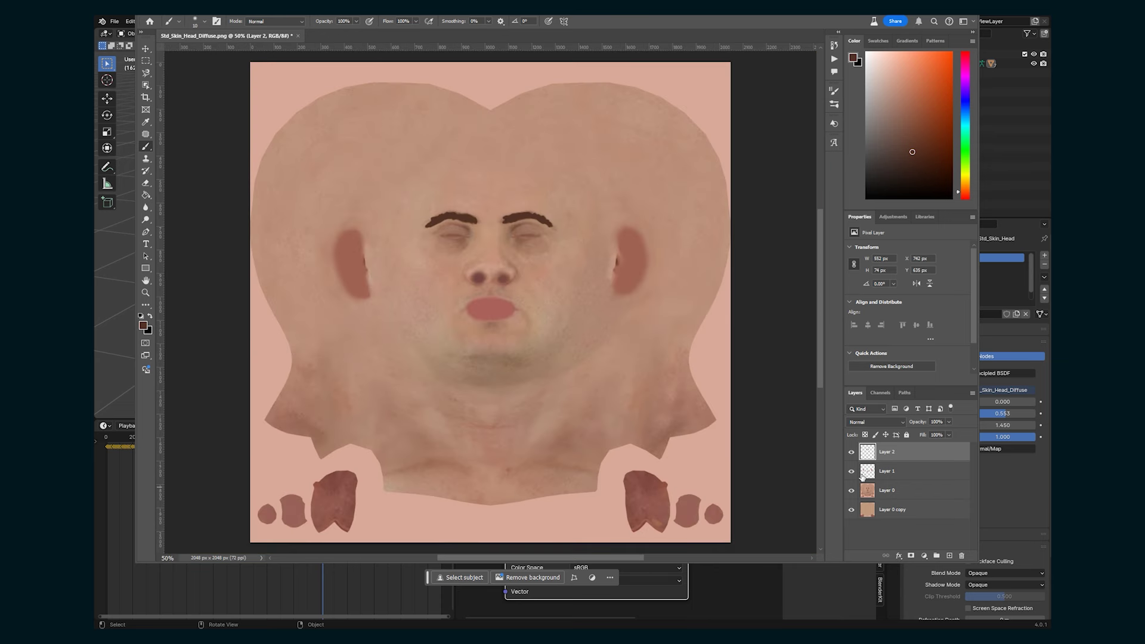
{"action": "left_click_drag", "start_coordinate": [853, 493], "coordinate": [885, 516]}
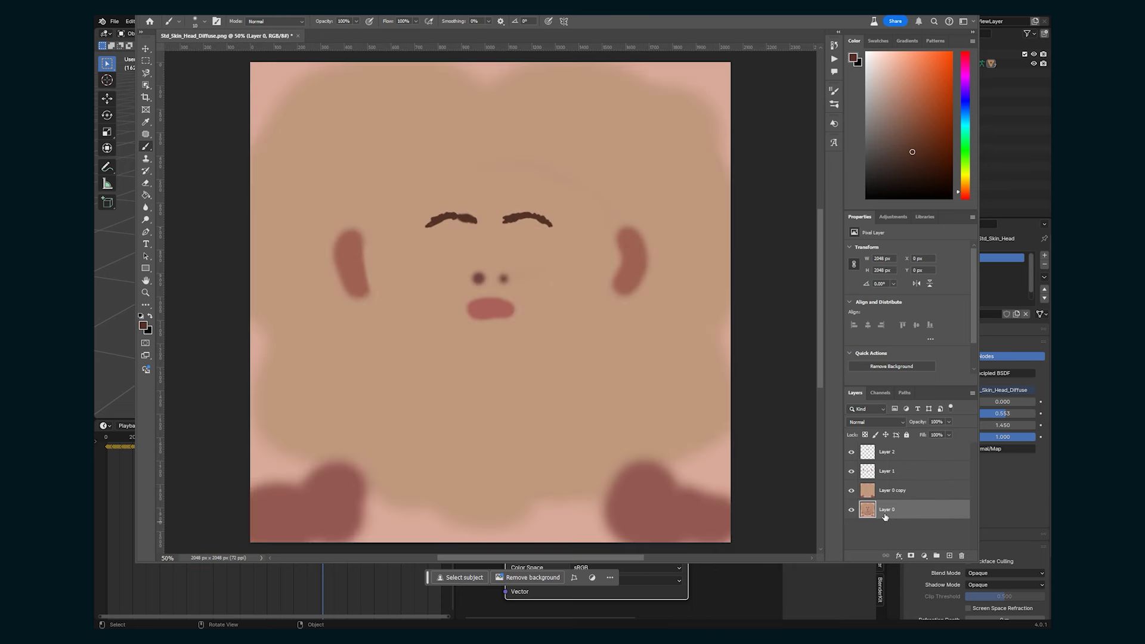
Apply a 30.4 px Gaussian Blur to Layer 1 and lower its opacity to 54%.
{"action": "left_click", "coordinate": [899, 473]}
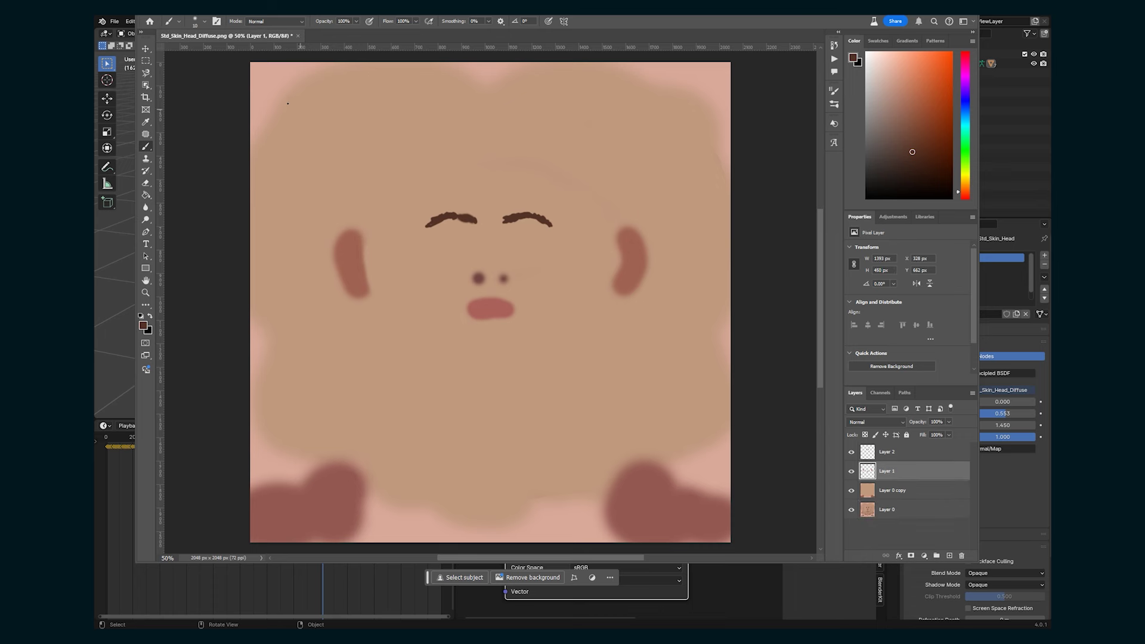
{"action": "left_click_drag", "start_coordinate": [395, 3], "coordinate": [383, 27]}
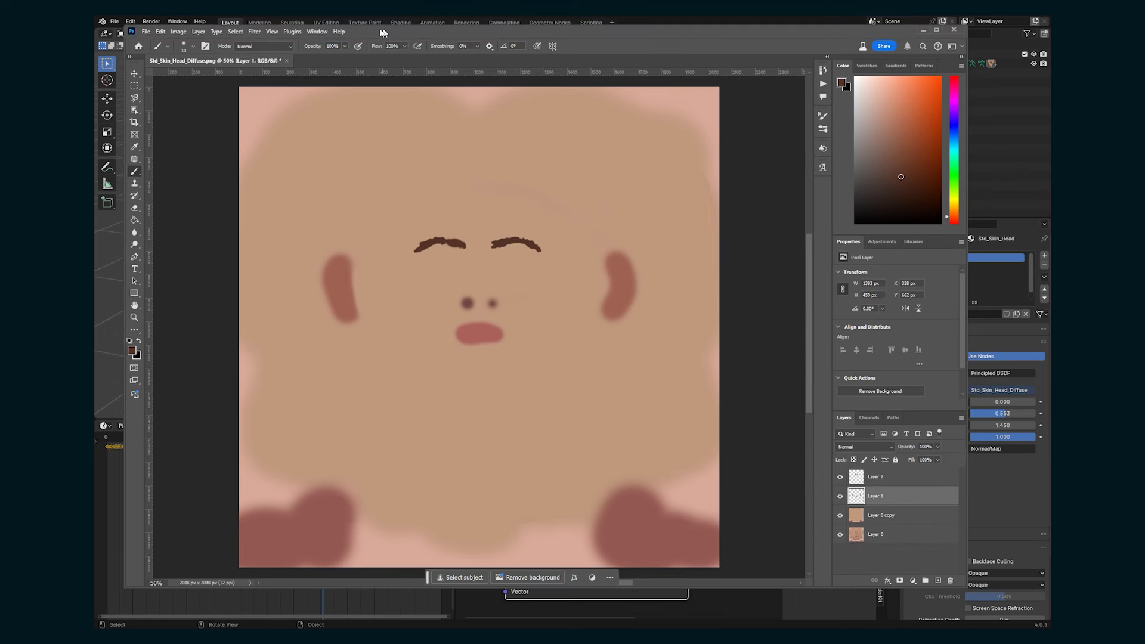
{"action": "left_click", "coordinate": [255, 31]}
{"action": "mouse_move", "coordinate": [277, 158]}
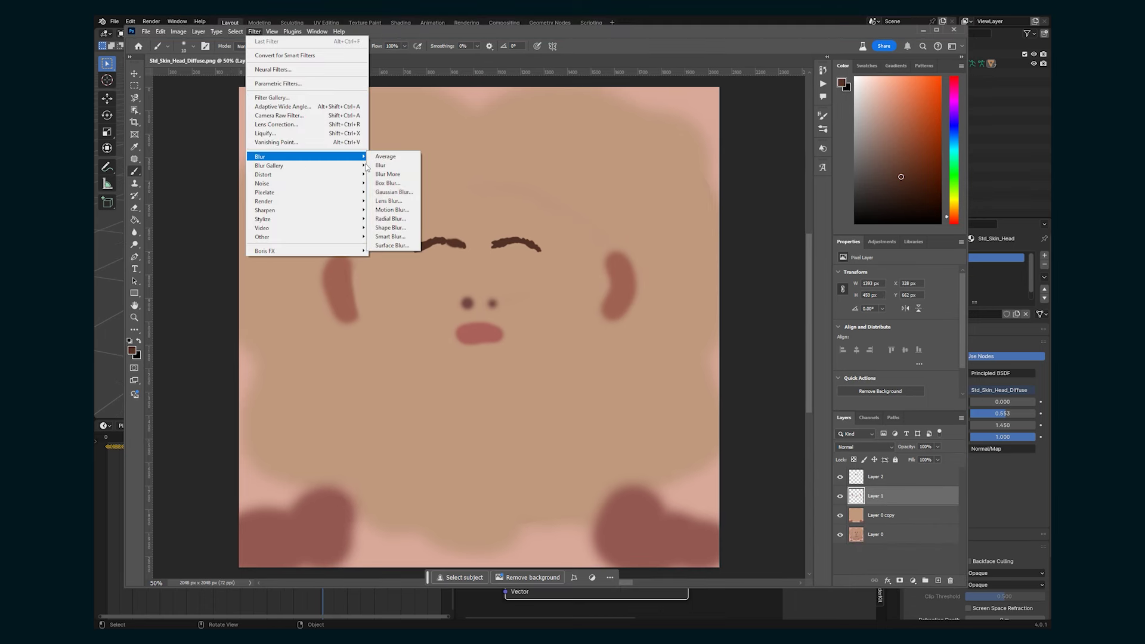
{"action": "left_click", "coordinate": [401, 192]}
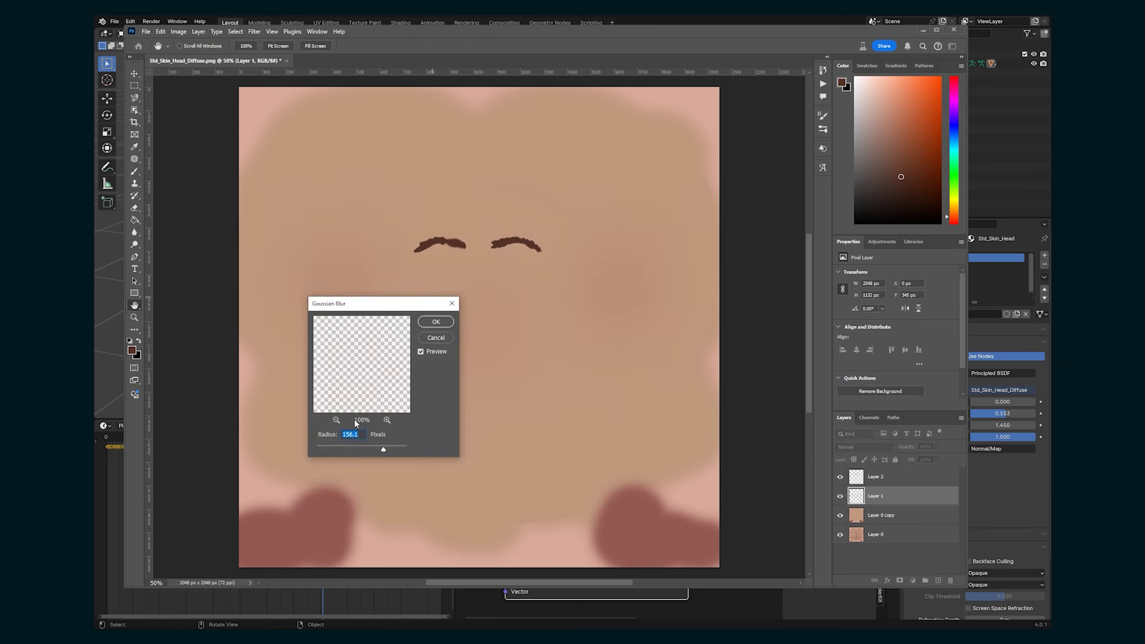
{"action": "left_click_drag", "start_coordinate": [359, 450], "coordinate": [360, 453]}
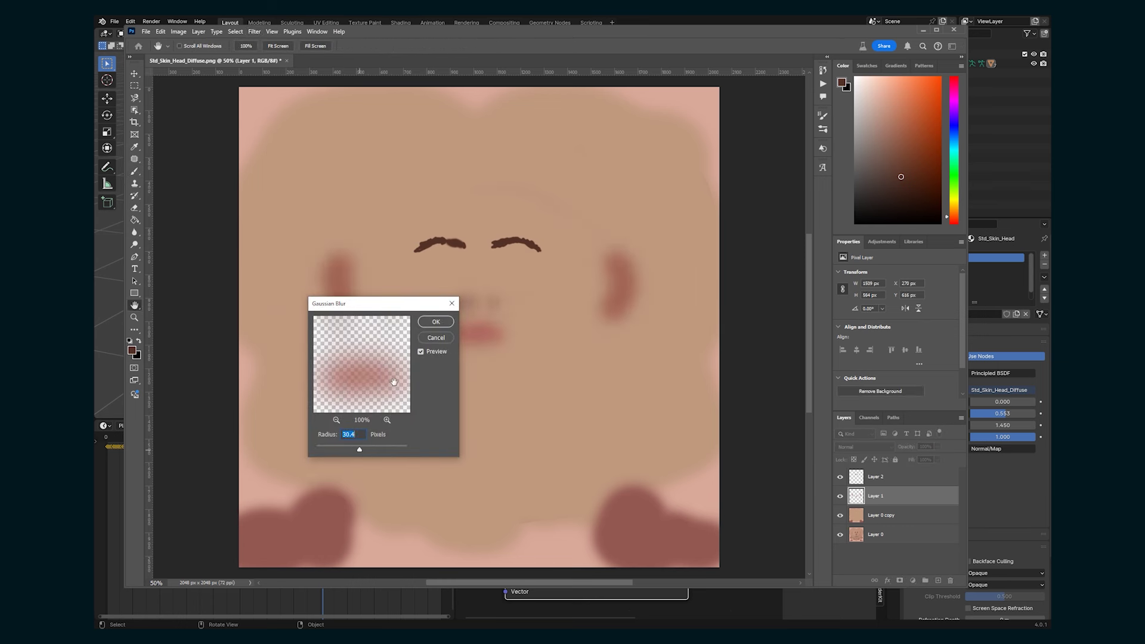
{"action": "left_click", "coordinate": [436, 323]}
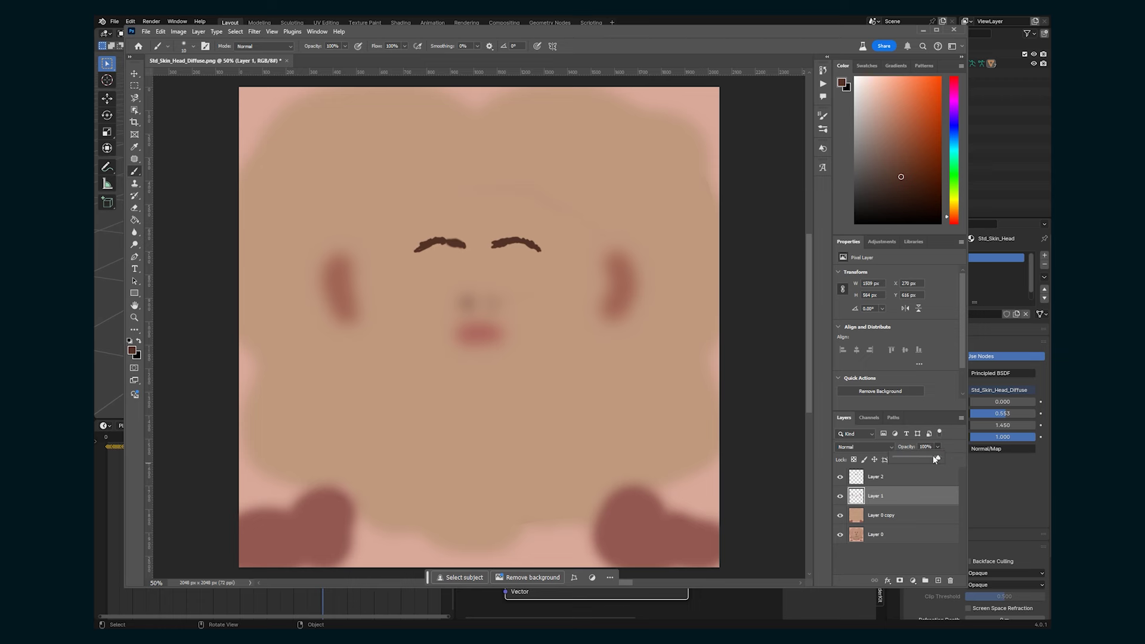
{"action": "left_click_drag", "start_coordinate": [925, 460], "coordinate": [919, 460]}
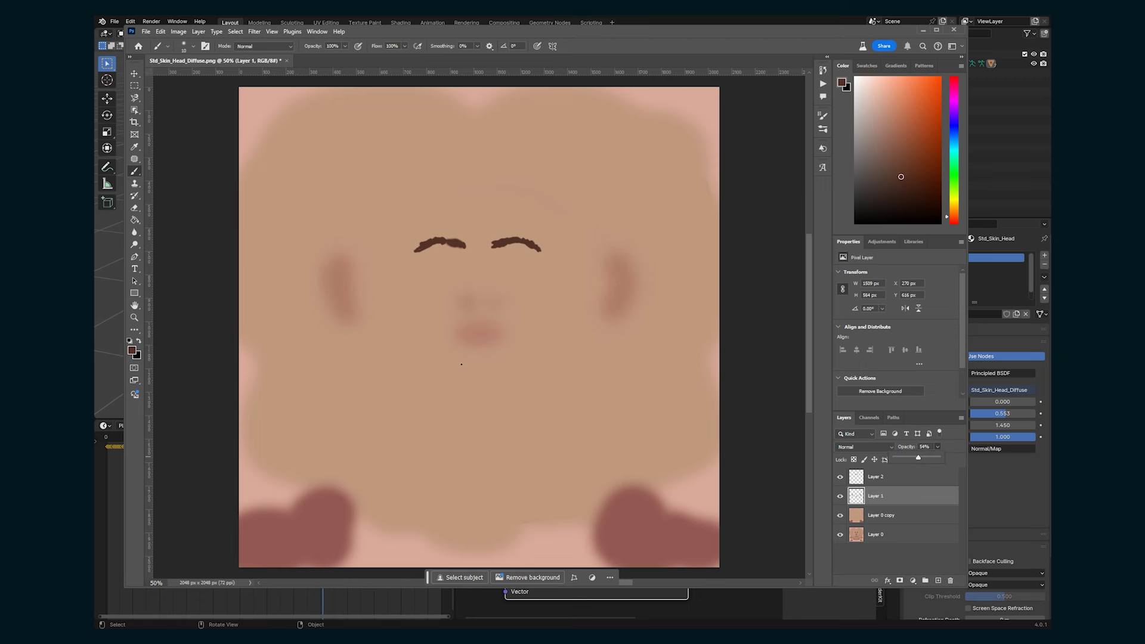
Save the document as Std_Skin_Head_Diffuse.psb in the textures folder.
{"action": "key", "text": "ctrl+shift+s"}
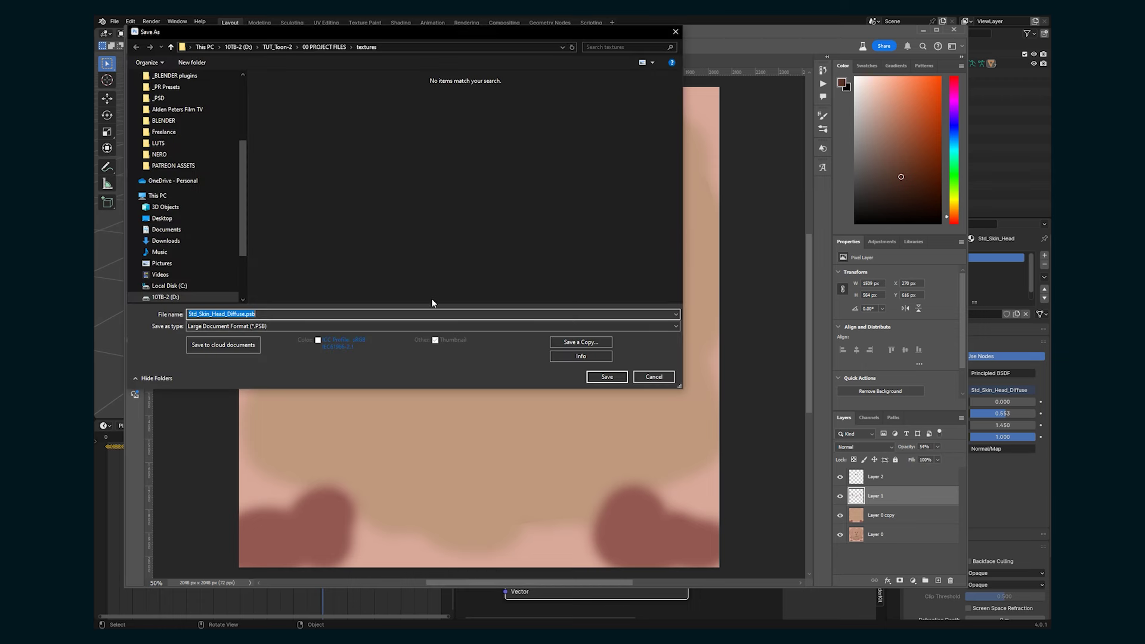
{"action": "left_click", "coordinate": [606, 376]}
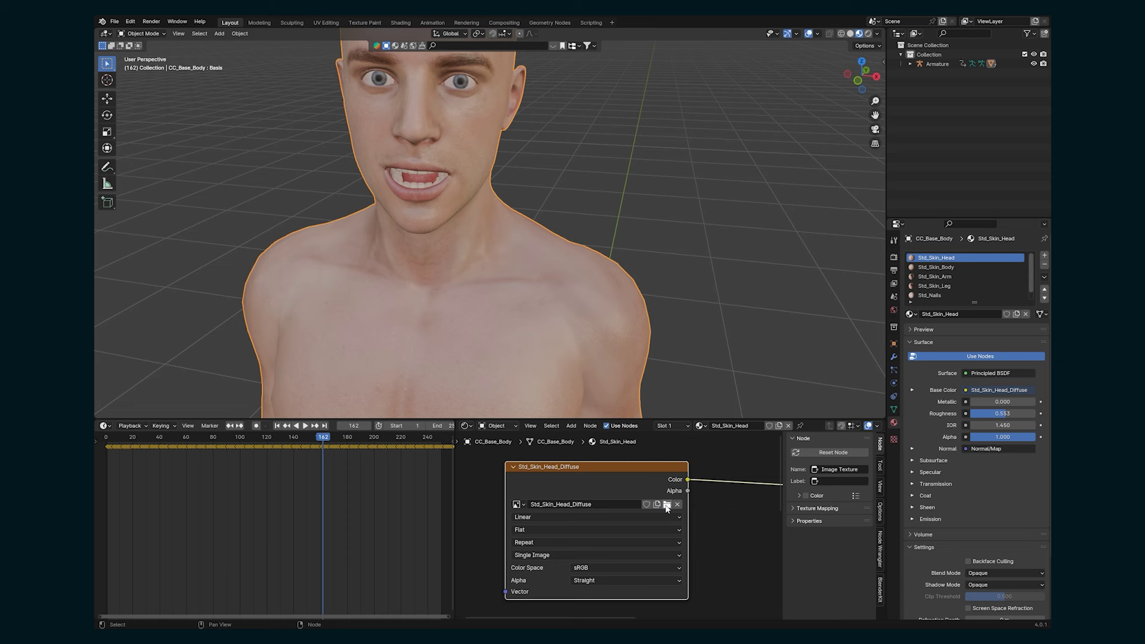
In Blender, load Std_Skin_Head_Diffuse copy.jpg into the image texture node of the Std_Skin_Head material.
{"action": "left_click", "coordinate": [667, 506]}
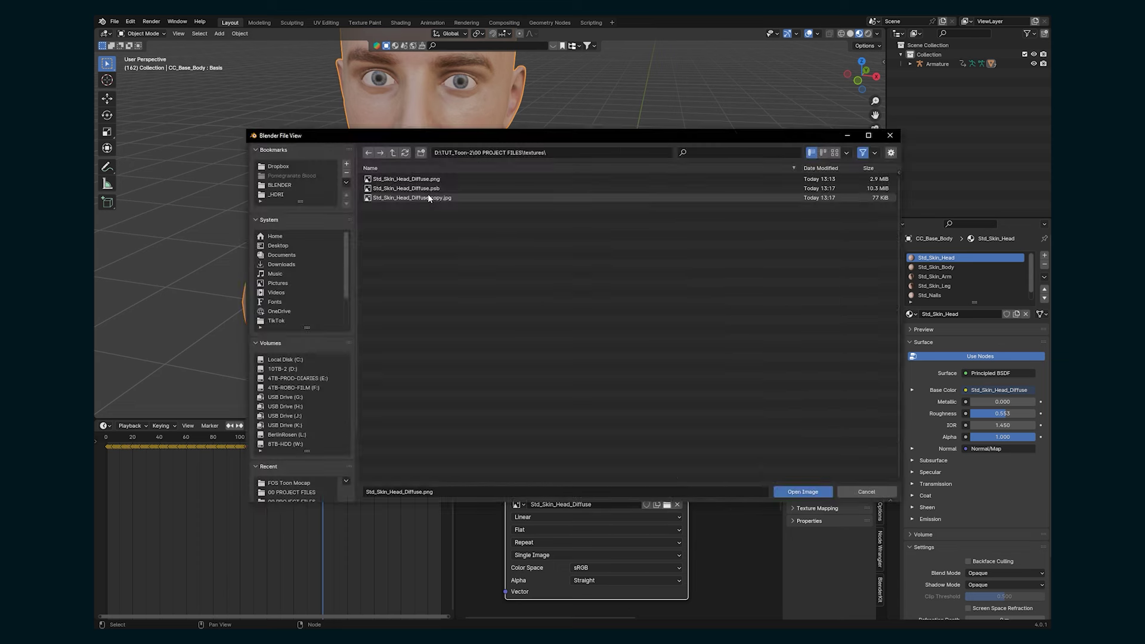
{"action": "left_click", "coordinate": [449, 199]}
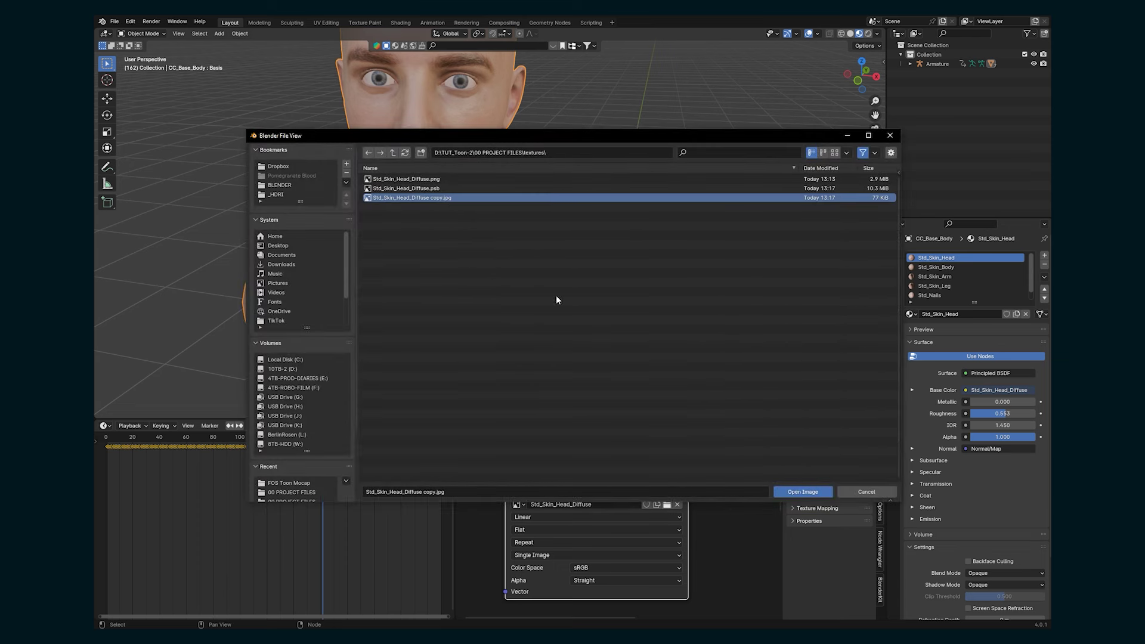
{"action": "left_click", "coordinate": [803, 492]}
{"action": "scroll", "coordinate": [486, 270], "scroll_direction": "down", "scroll_amount": 3}
{"action": "middle_click_drag", "start_coordinate": [486, 270], "coordinate": [519, 271]}
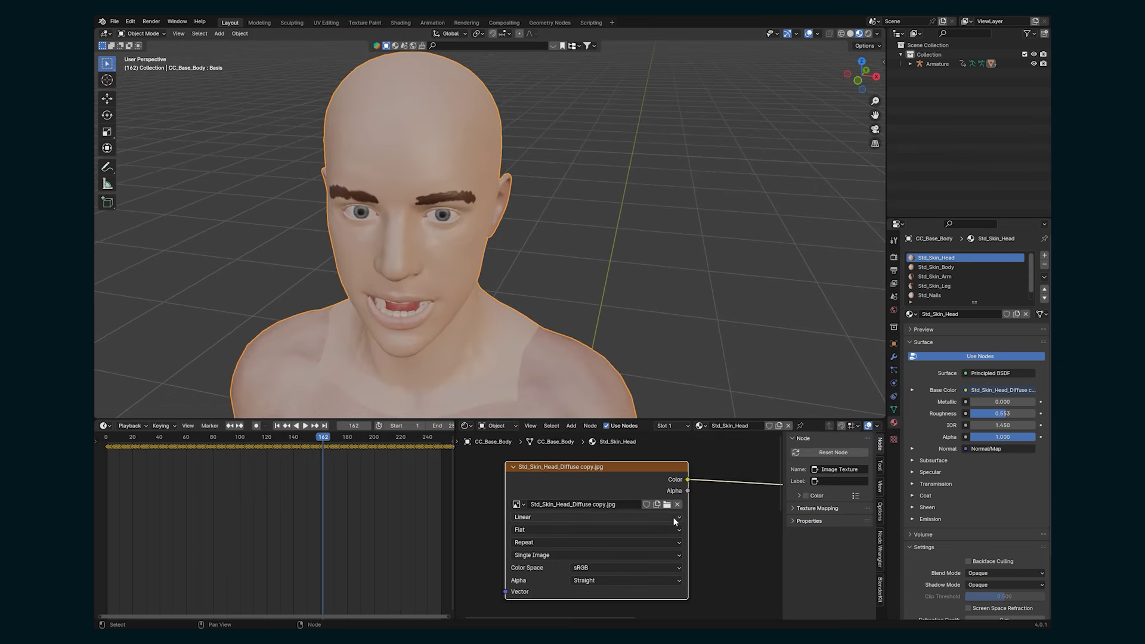
Disconnect the normal map from the Principled BSDF of the Std_Skin_Head material.
{"action": "scroll", "coordinate": [712, 550], "scroll_direction": "down", "scroll_amount": 3}
{"action": "middle_click_drag", "start_coordinate": [713, 549], "coordinate": [641, 504]}
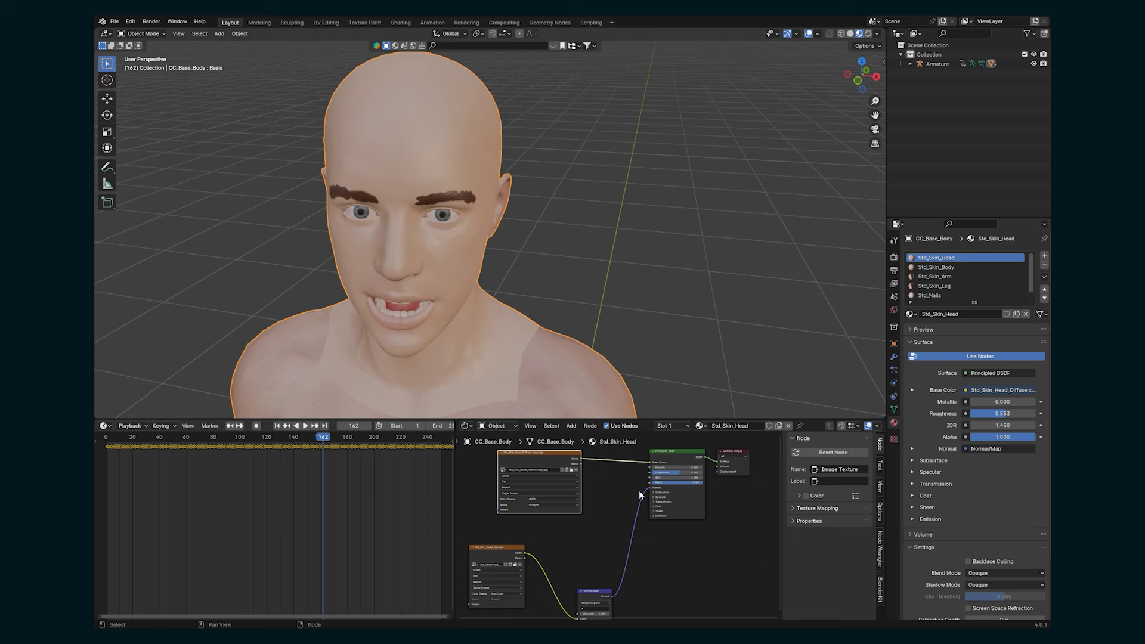
{"action": "right_click_drag", "start_coordinate": [629, 483], "coordinate": [649, 542], "text": "ctrl"}
{"action": "scroll", "coordinate": [683, 497], "scroll_direction": "up", "scroll_amount": 3}
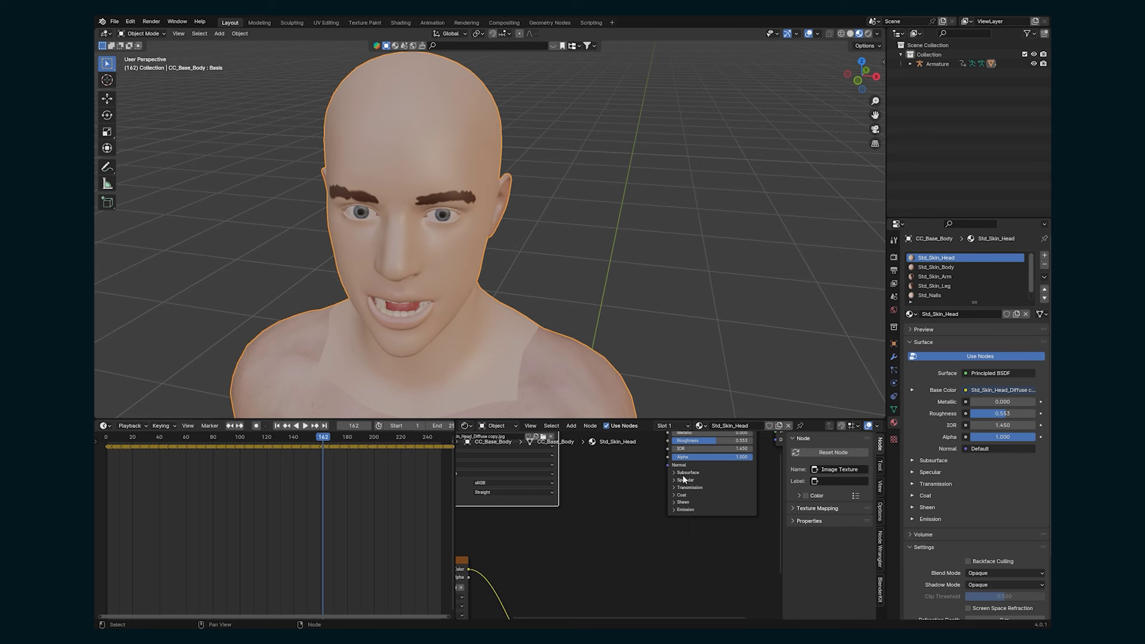
Set the head material's Principled BSDF roughness to 1.000 and its specular IOR Level to 0.109.
{"action": "scroll", "coordinate": [655, 469], "scroll_direction": "up", "scroll_amount": 1}
{"action": "scroll", "coordinate": [476, 302], "scroll_direction": "up", "scroll_amount": 6}
{"action": "scroll", "coordinate": [475, 300], "scroll_direction": "down", "scroll_amount": 3}
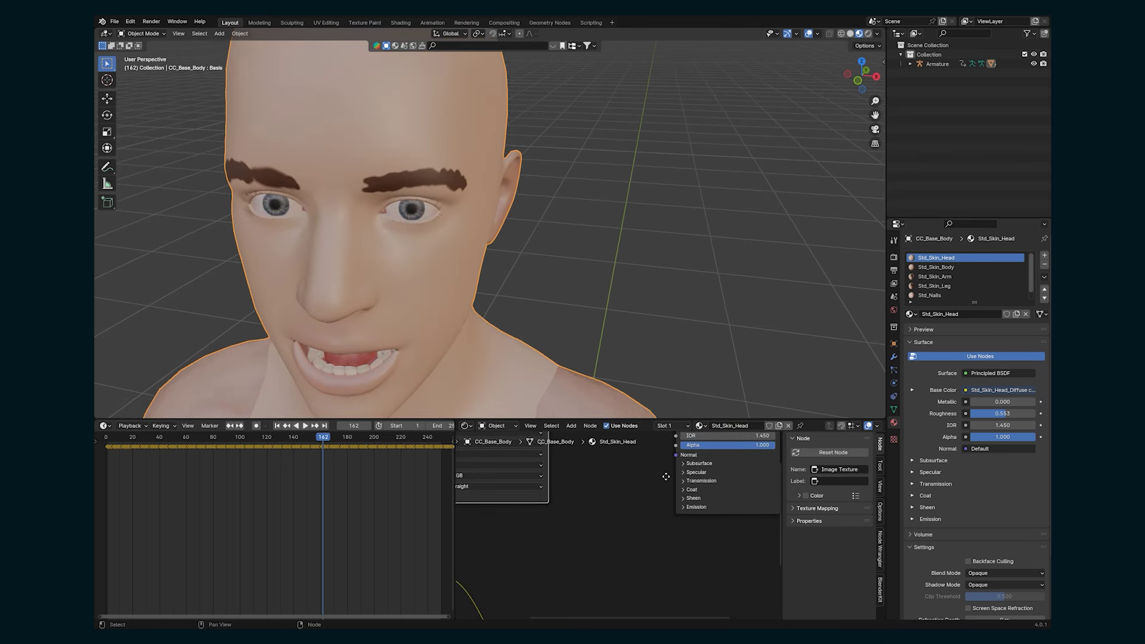
{"action": "middle_click_drag", "start_coordinate": [666, 477], "coordinate": [619, 554]}
{"action": "left_click_drag", "start_coordinate": [684, 504], "coordinate": [723, 503]}
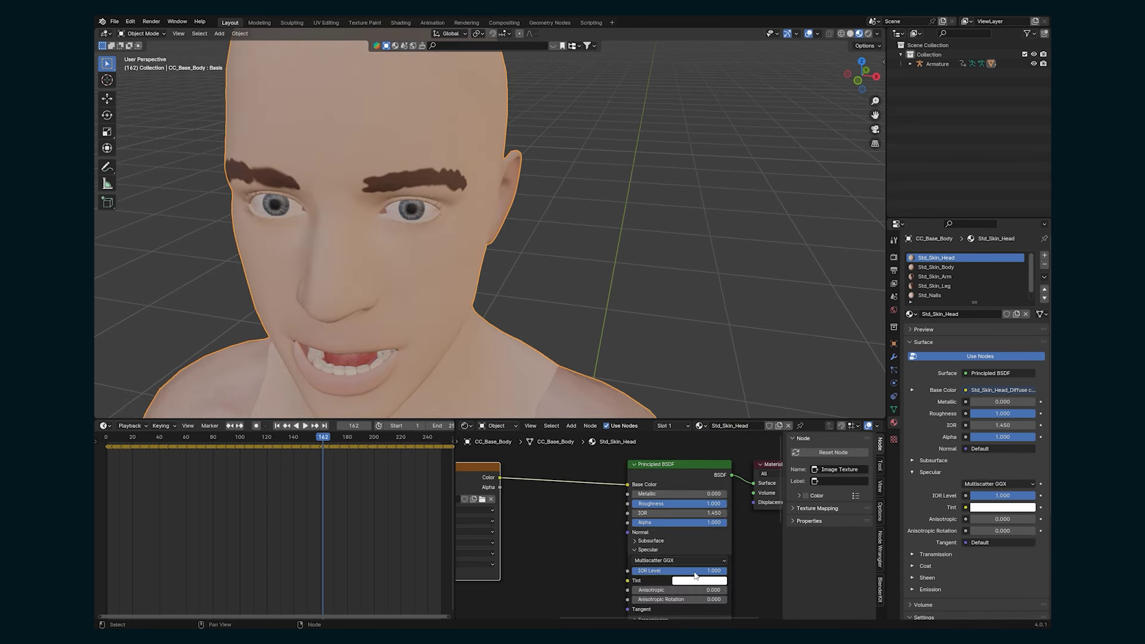
{"action": "left_click_drag", "start_coordinate": [690, 571], "coordinate": [643, 571]}
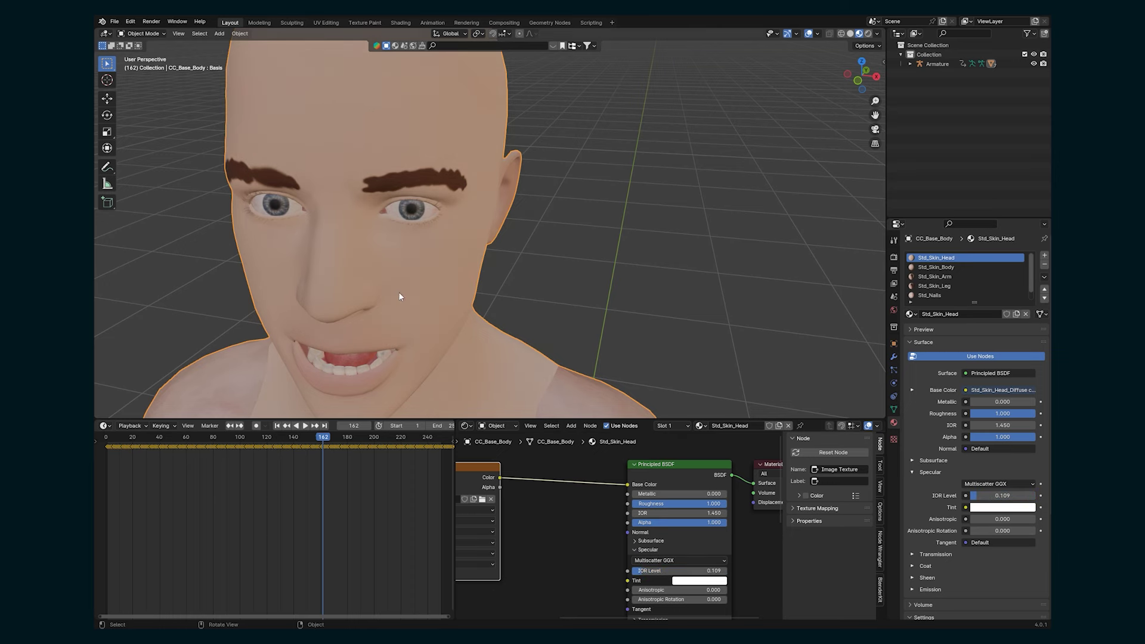
{"action": "middle_click_drag", "start_coordinate": [398, 292], "coordinate": [525, 214]}
{"action": "left_click", "coordinate": [379, 239]}
{"action": "middle_click_drag", "start_coordinate": [444, 174], "coordinate": [484, 196], "text": "shift"}
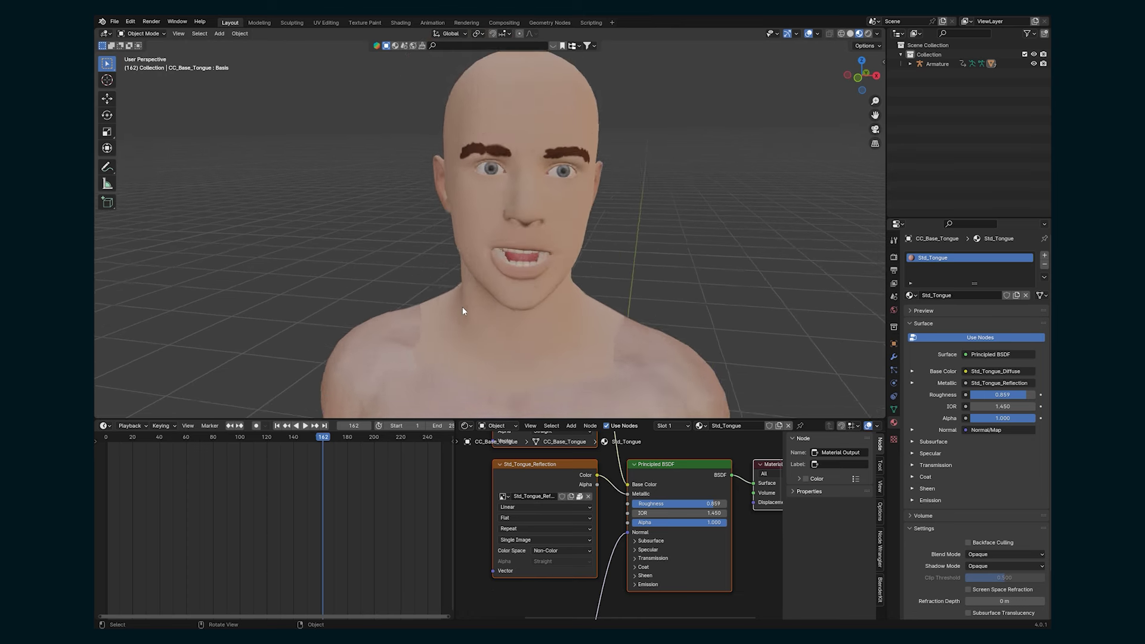
{"action": "scroll", "coordinate": [463, 307], "scroll_direction": "up", "scroll_amount": 2}
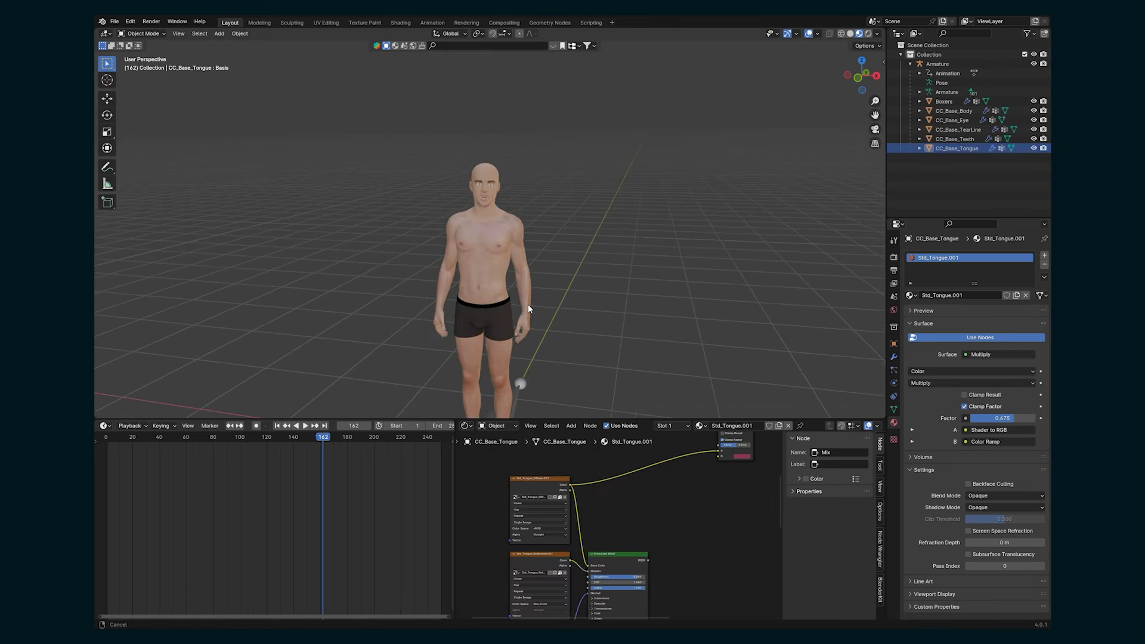
Enter Edit Mode on the CC_Base_Body mesh and delete the loop of faces around the base of the neck.
{"action": "scroll", "coordinate": [528, 309], "scroll_direction": "up", "scroll_amount": 5}
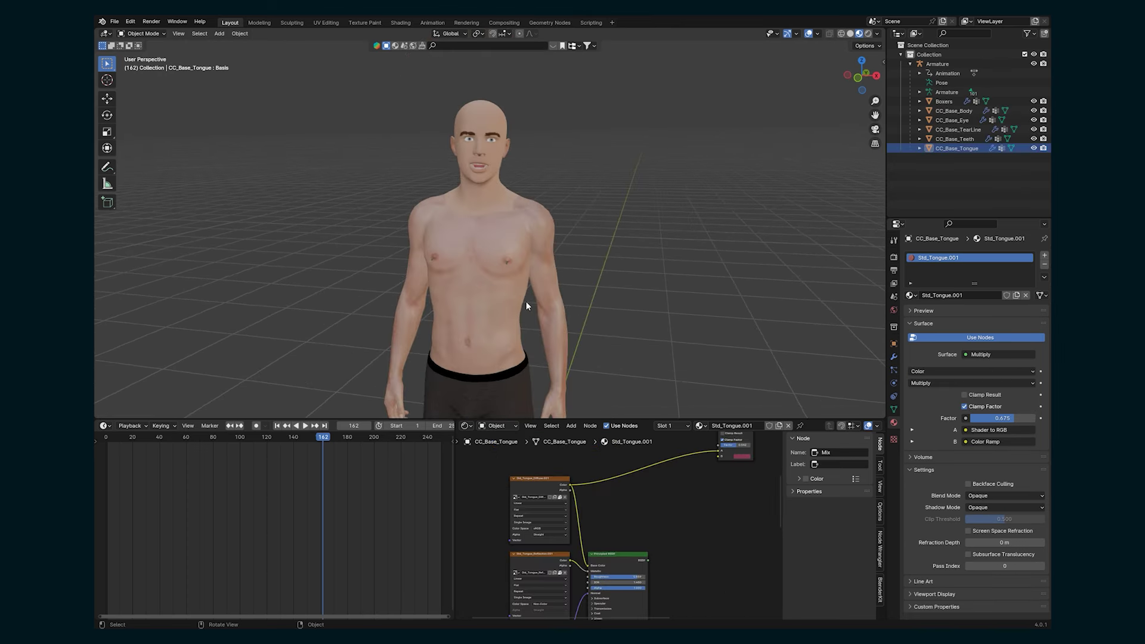
{"action": "left_click", "coordinate": [468, 220]}
{"action": "key", "text": "Tab"}
{"action": "scroll", "coordinate": [479, 229], "scroll_direction": "up", "scroll_amount": 5}
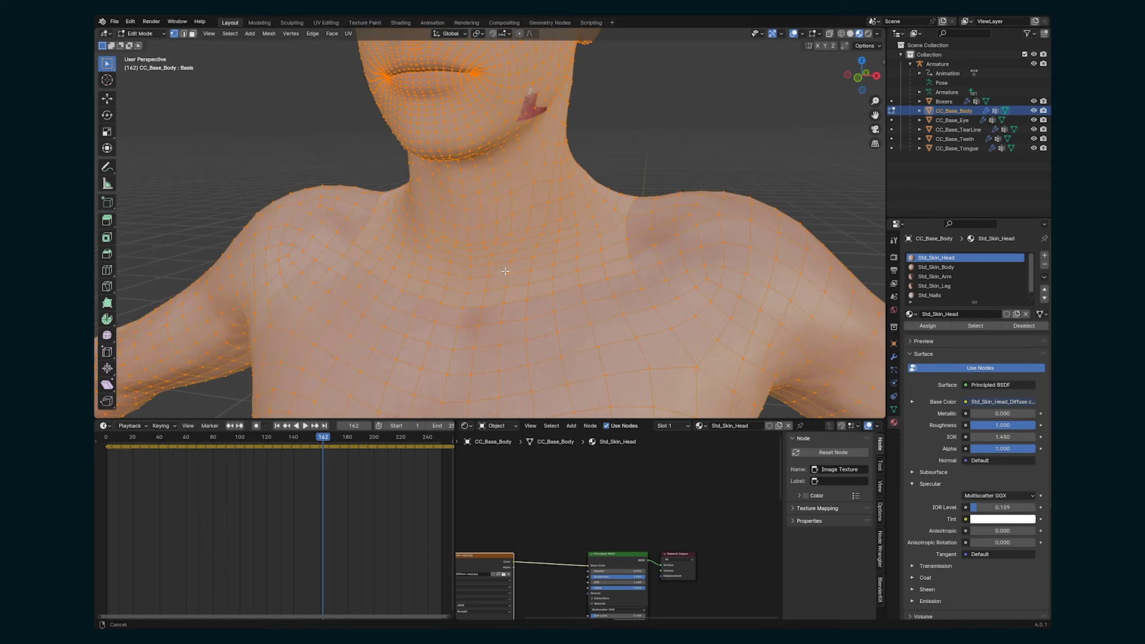
{"action": "left_click", "coordinate": [399, 204]}
{"action": "scroll", "coordinate": [565, 283], "scroll_direction": "up", "scroll_amount": 2}
{"action": "mouse_move", "coordinate": [662, 185]}
{"action": "middle_mouse_down"}
{"action": "mouse_move", "coordinate": [577, 210]}
{"action": "mouse_move", "coordinate": [650, 186]}
{"action": "middle_mouse_up"}
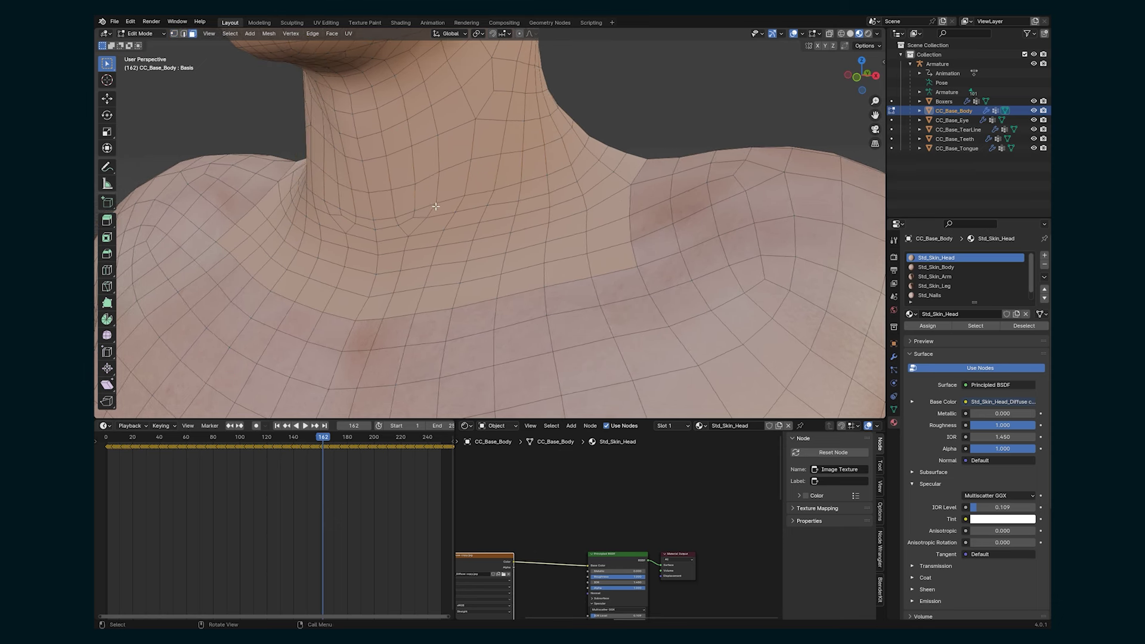
{"action": "left_click", "coordinate": [414, 193], "text": "alt"}
{"action": "key", "text": "x"}
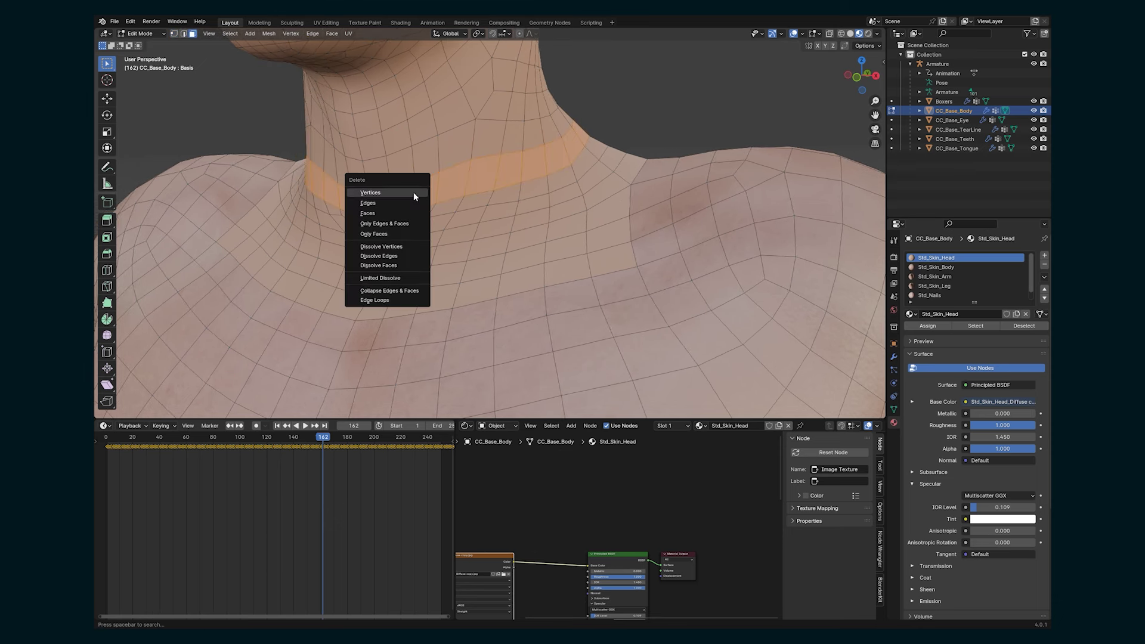
{"action": "left_click", "coordinate": [393, 212]}
{"action": "middle_click_drag", "start_coordinate": [392, 210], "coordinate": [380, 161]}
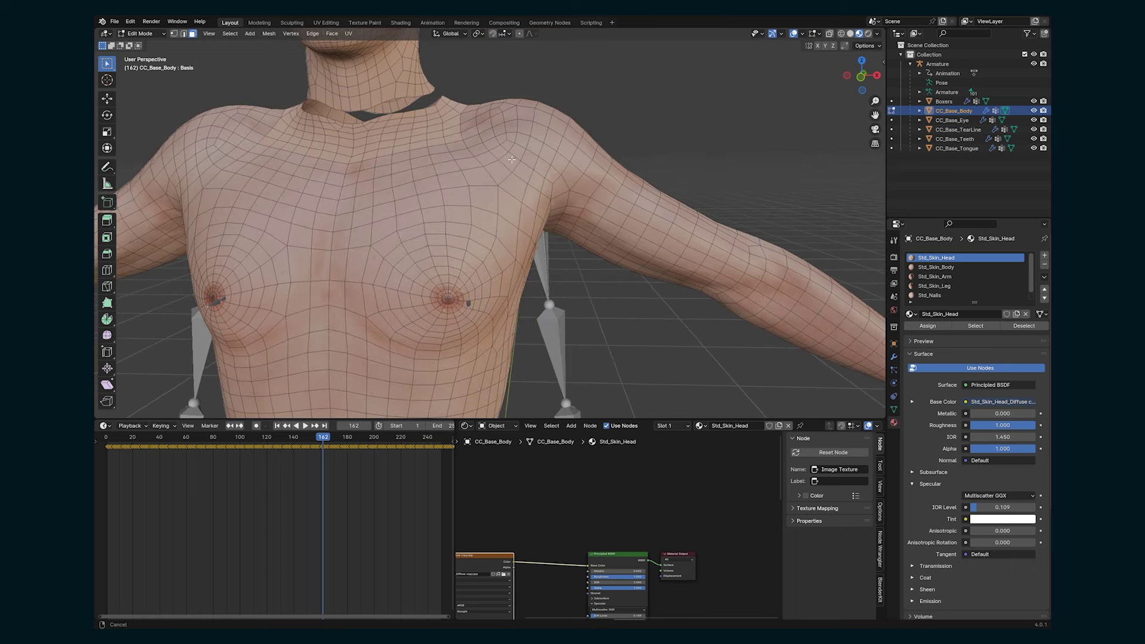
Select all linked faces of the body below the neck and assign the Std_Skin_Body material to them.
{"action": "scroll", "coordinate": [382, 115], "scroll_direction": "down", "scroll_amount": 4}
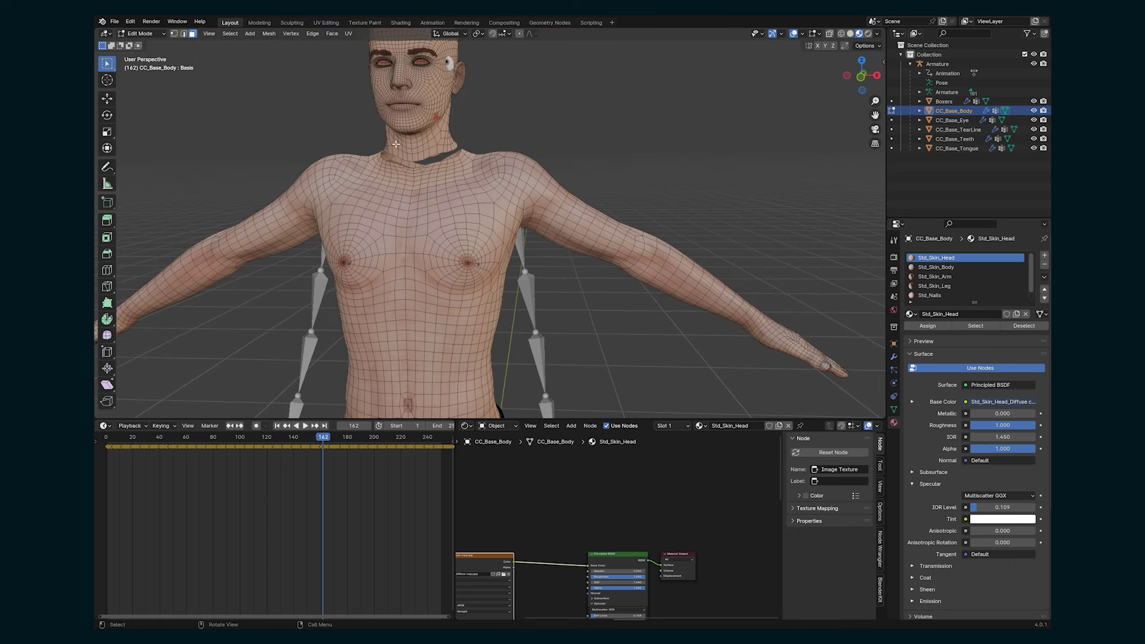
{"action": "middle_click_drag", "start_coordinate": [402, 168], "coordinate": [410, 173], "text": "shift"}
{"action": "left_click", "coordinate": [424, 204]}
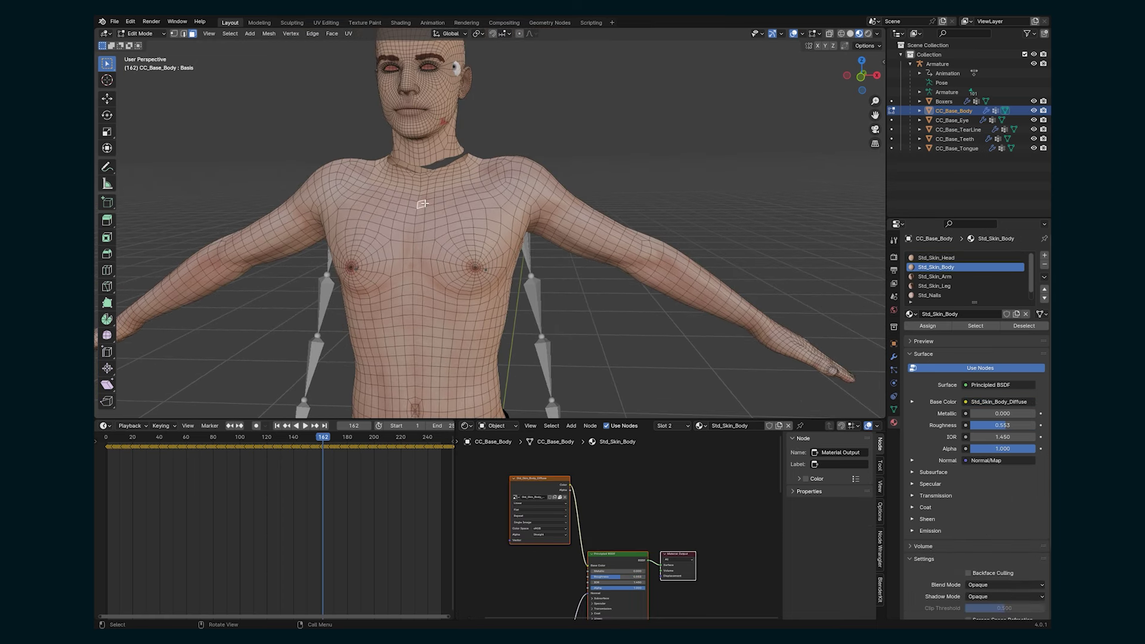
{"action": "key", "text": "l"}
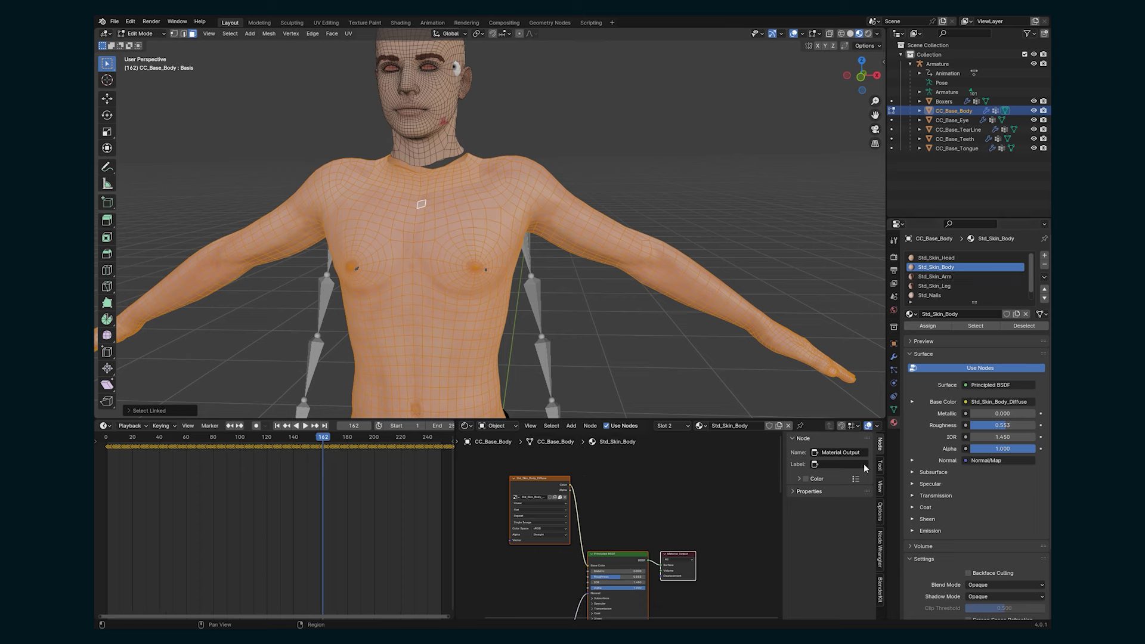
{"action": "left_click", "coordinate": [928, 326]}
Disconnect the normal map and the diffuse texture from the Principled BSDF of Std_Skin_Body.
{"action": "scroll", "coordinate": [494, 284], "scroll_direction": "up", "scroll_amount": 3}
{"action": "middle_click_drag", "start_coordinate": [633, 535], "coordinate": [659, 496]}
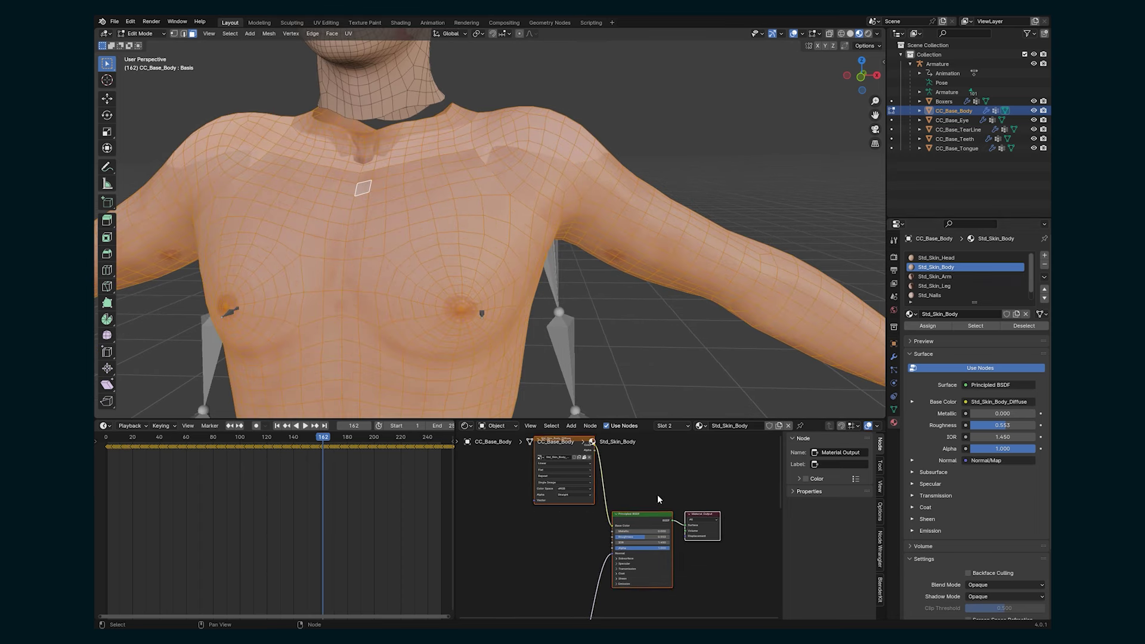
{"action": "left_click", "coordinate": [577, 523]}
{"action": "middle_click_drag", "start_coordinate": [565, 549], "coordinate": [580, 526]}
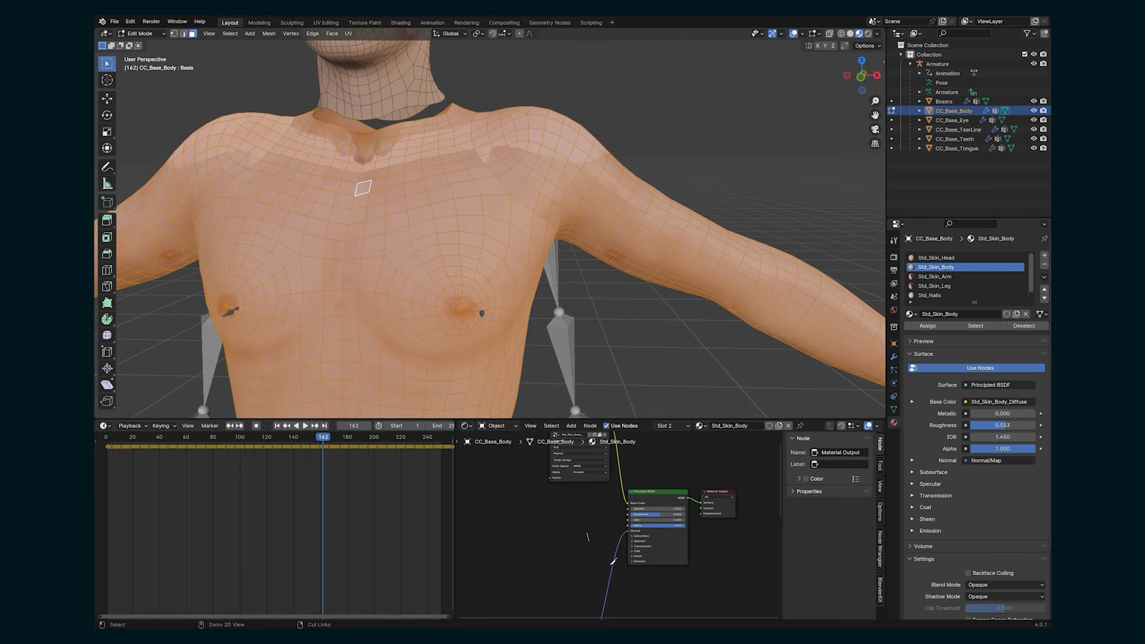
{"action": "right_click_drag", "start_coordinate": [587, 537], "coordinate": [625, 550], "text": "ctrl"}
{"action": "right_click_drag", "start_coordinate": [632, 465], "coordinate": [608, 514], "text": "ctrl"}
{"action": "scroll", "coordinate": [609, 516], "scroll_direction": "up", "scroll_amount": 2}
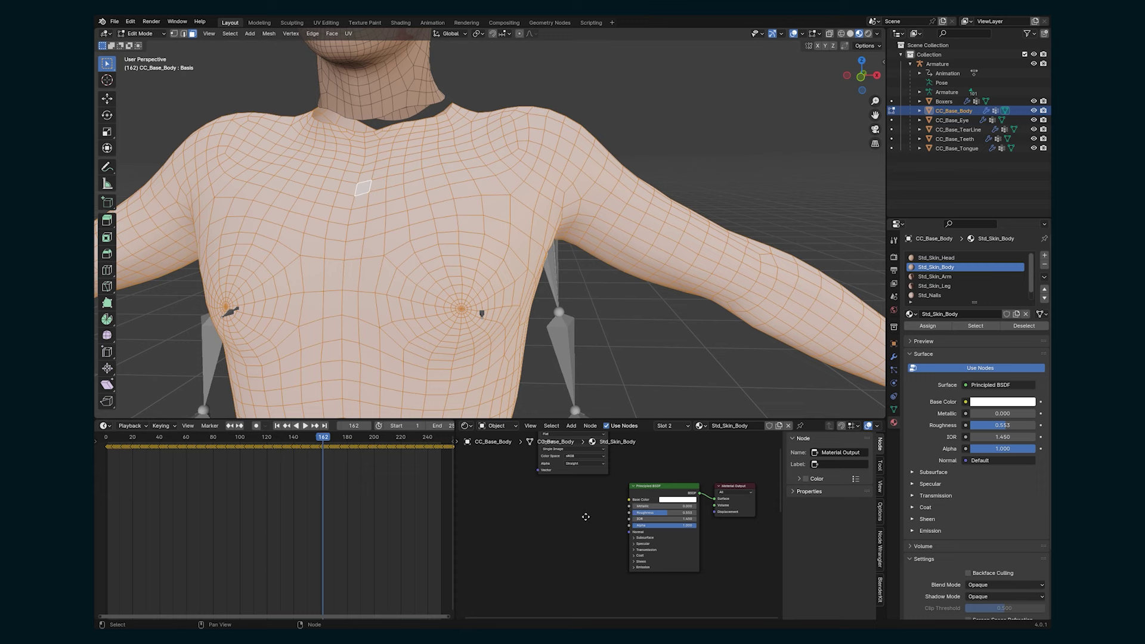
Set the Std_Skin_Body base colour to black and its roughness to 0.085.
{"action": "middle_click_drag", "start_coordinate": [585, 517], "coordinate": [549, 523]}
{"action": "scroll", "coordinate": [588, 519], "scroll_direction": "down", "scroll_amount": 1}
{"action": "key", "text": "BackSpace"}
{"action": "scroll", "coordinate": [573, 563], "scroll_direction": "up", "scroll_amount": 6}
{"action": "left_click_drag", "start_coordinate": [637, 517], "coordinate": [593, 518]}
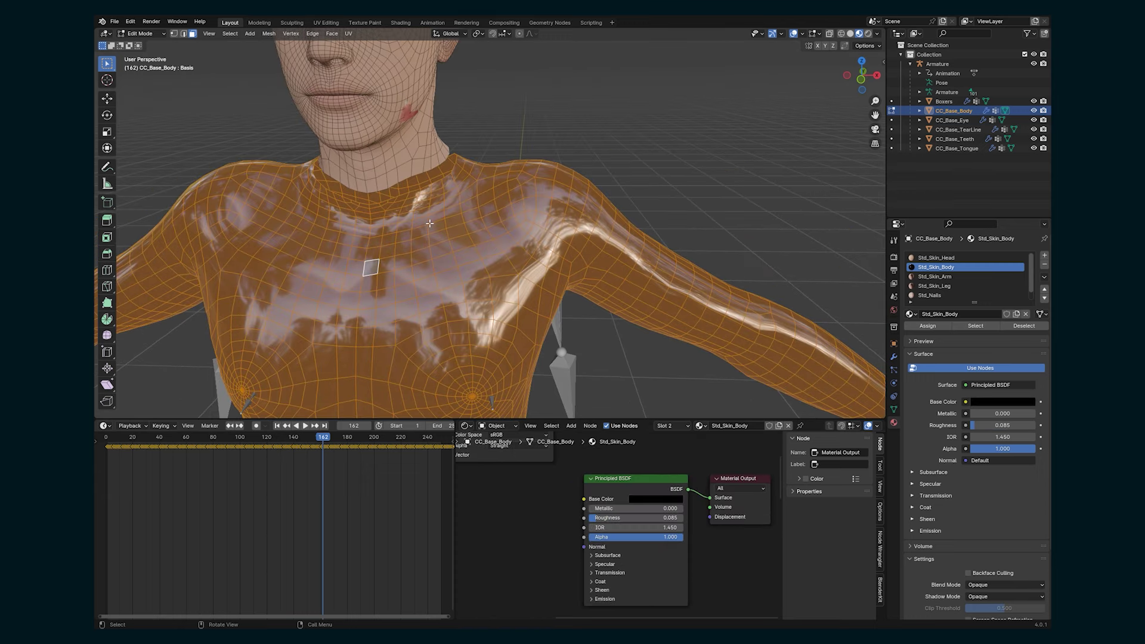
Separate the selected body faces into their own object and select that new body mesh in Object Mode.
{"action": "key", "text": "p"}
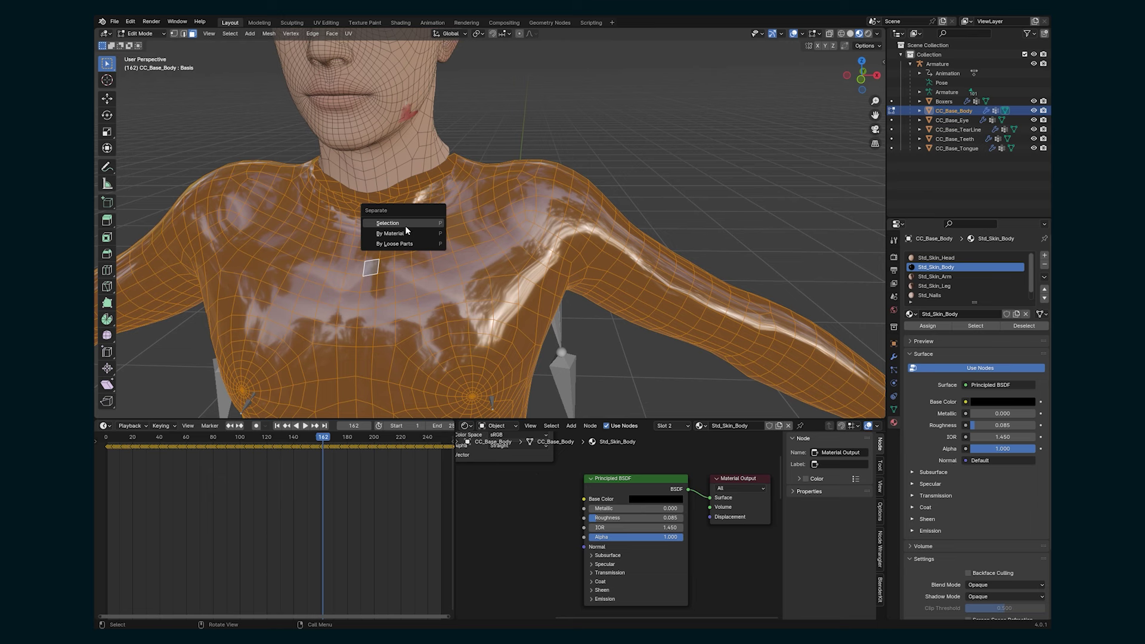
{"action": "left_click", "coordinate": [388, 223]}
{"action": "key", "text": "Tab"}
{"action": "left_click", "coordinate": [501, 234]}
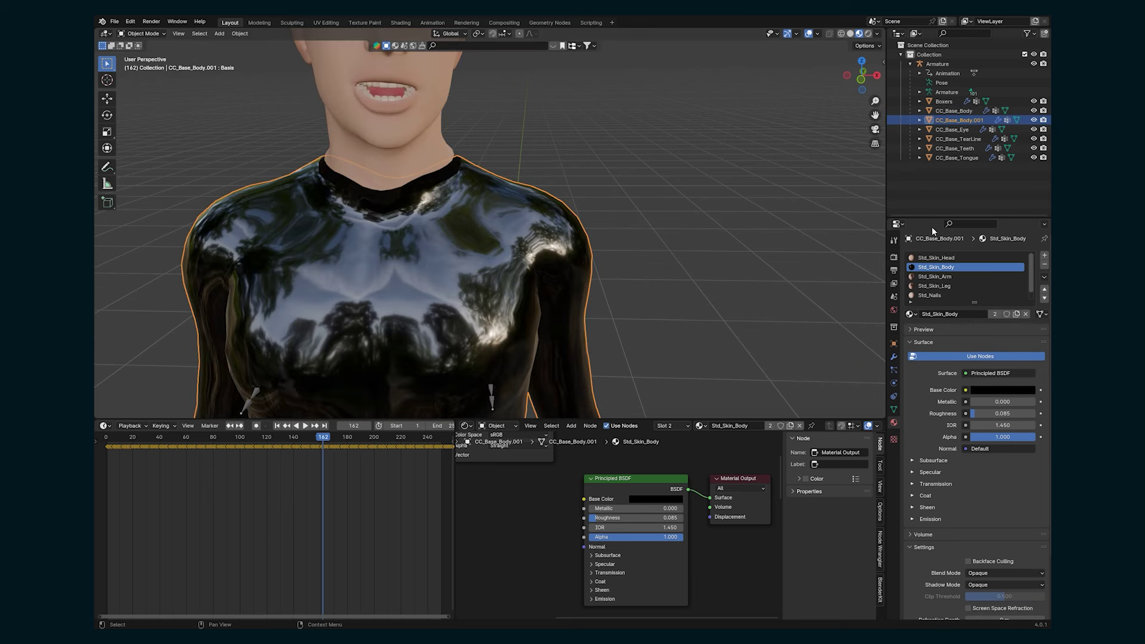
Add a Solidify modifier to the separated body mesh and set its thickness to 0.52 m.
{"action": "left_click", "coordinate": [894, 356]}
{"action": "key", "text": "shift+a"}
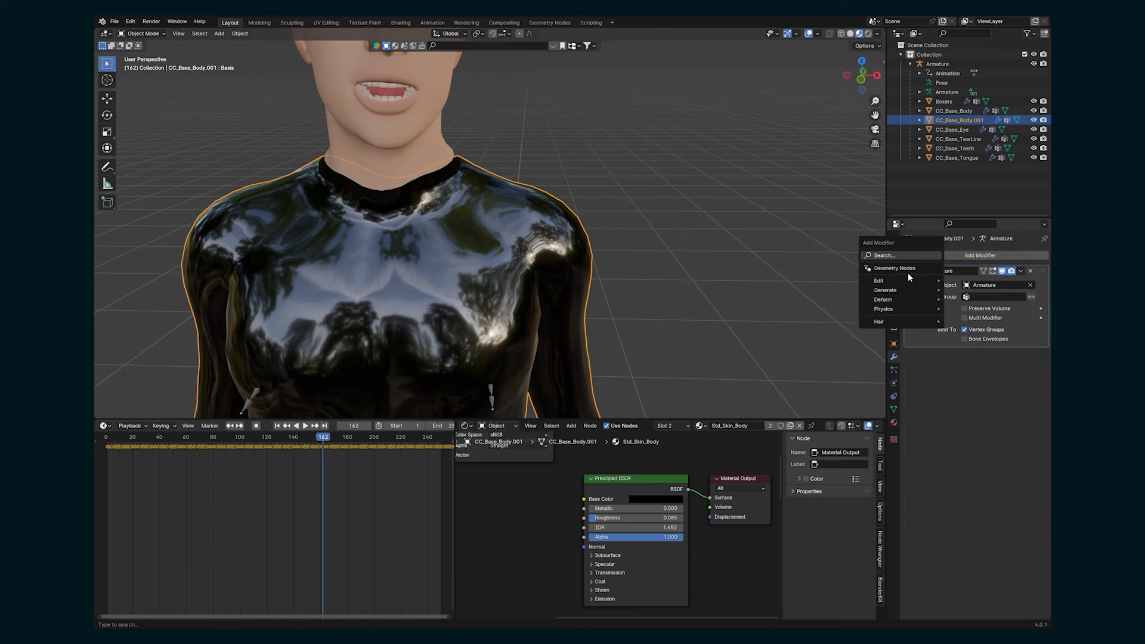
{"action": "mouse_move", "coordinate": [903, 282]}
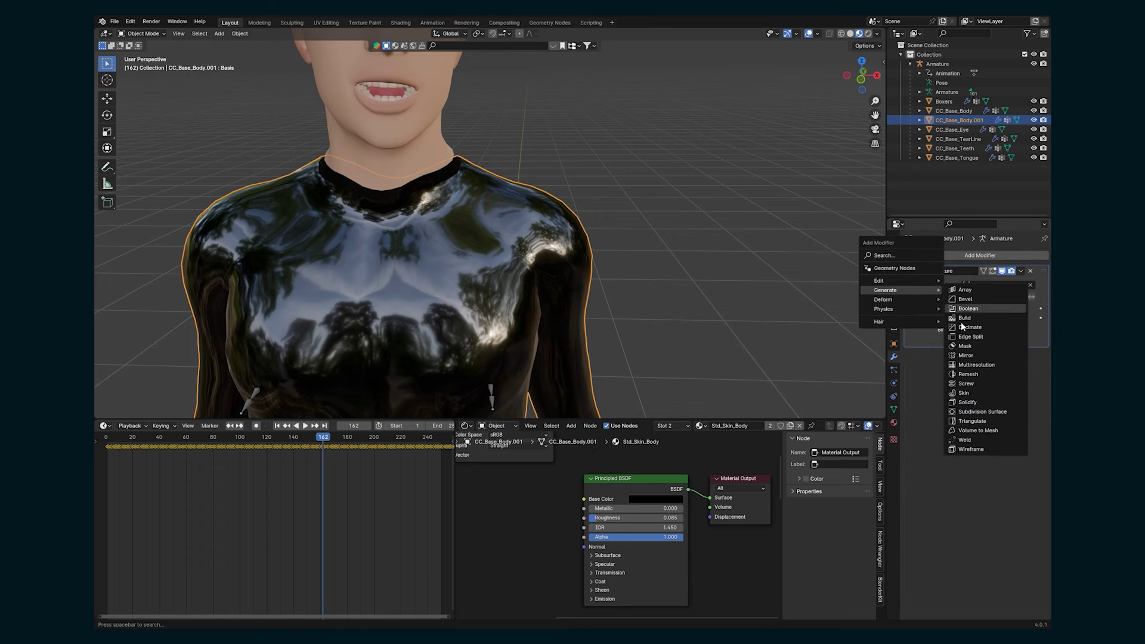
{"action": "left_click", "coordinate": [975, 402]}
{"action": "scroll", "coordinate": [390, 232], "scroll_direction": "up", "scroll_amount": 3}
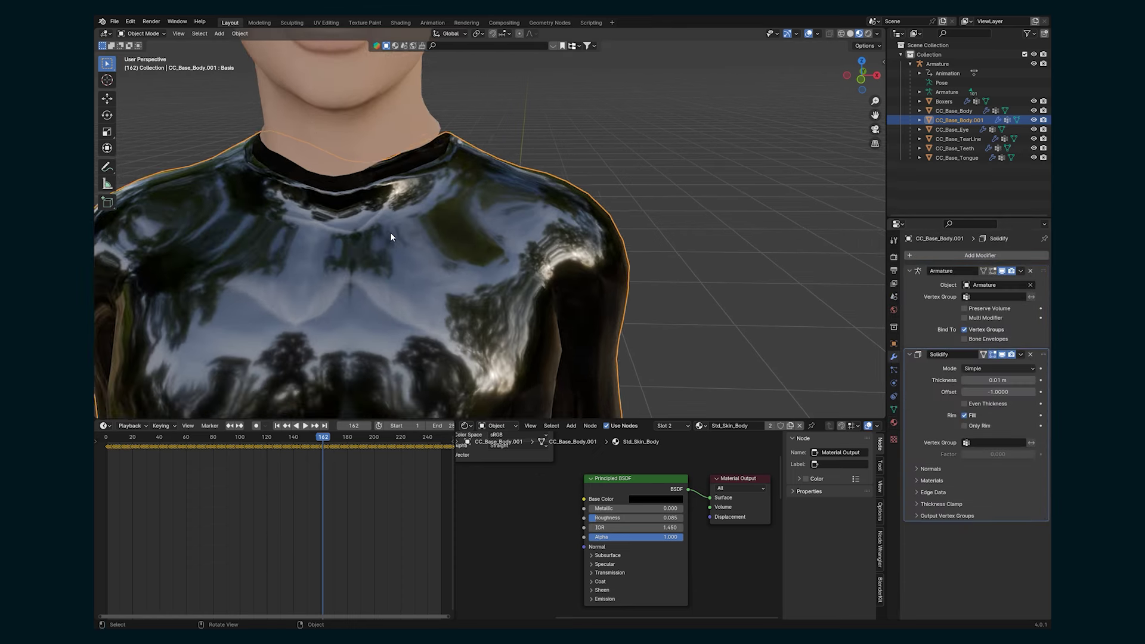
{"action": "middle_click_drag", "start_coordinate": [390, 232], "coordinate": [455, 252]}
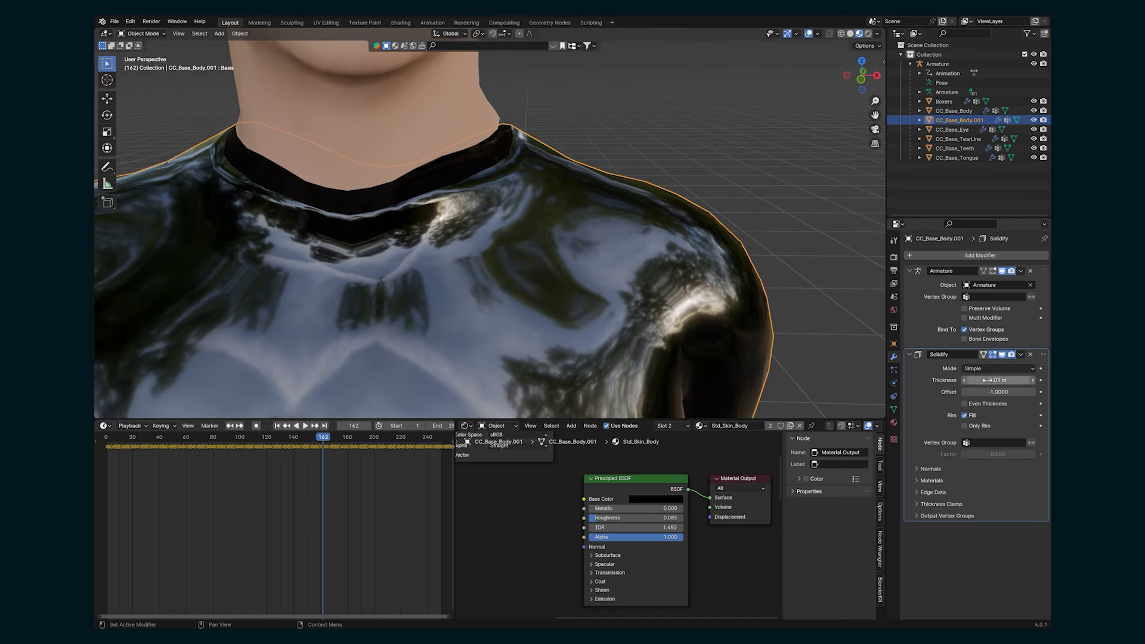
{"action": "left_click_drag", "start_coordinate": [987, 381], "coordinate": [1017, 380]}
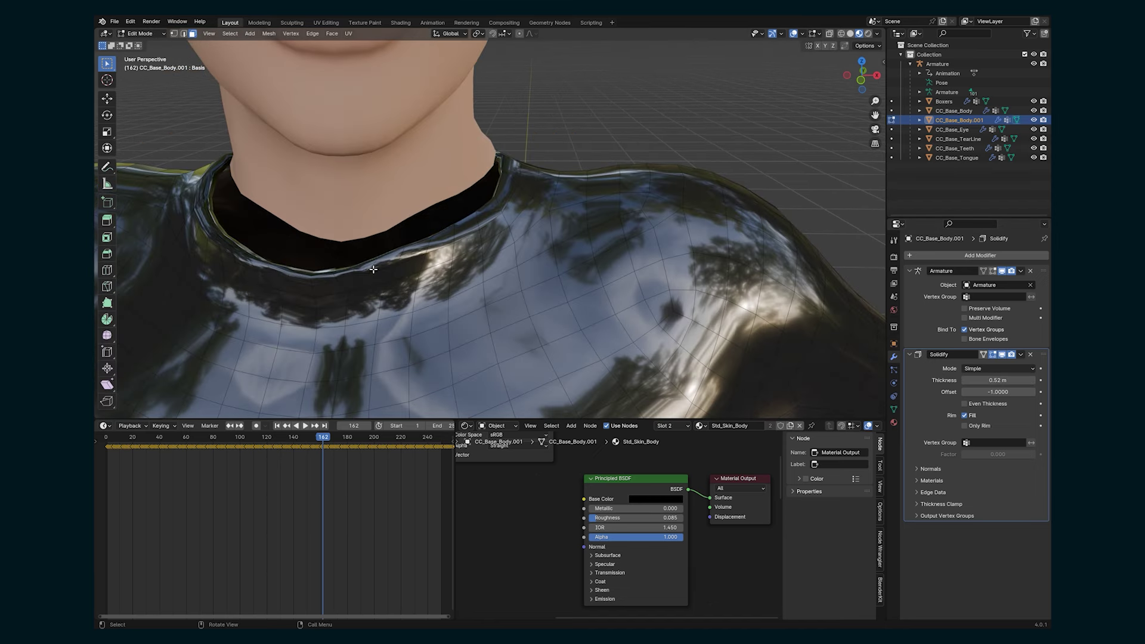
Select the neck opening's edge loop, raise it about 0.03 m along Z with proportional editing, and scale it slightly inward toward the neck.
{"action": "left_click", "coordinate": [385, 268]}
{"action": "scroll", "coordinate": [386, 269], "scroll_direction": "up", "scroll_amount": 4}
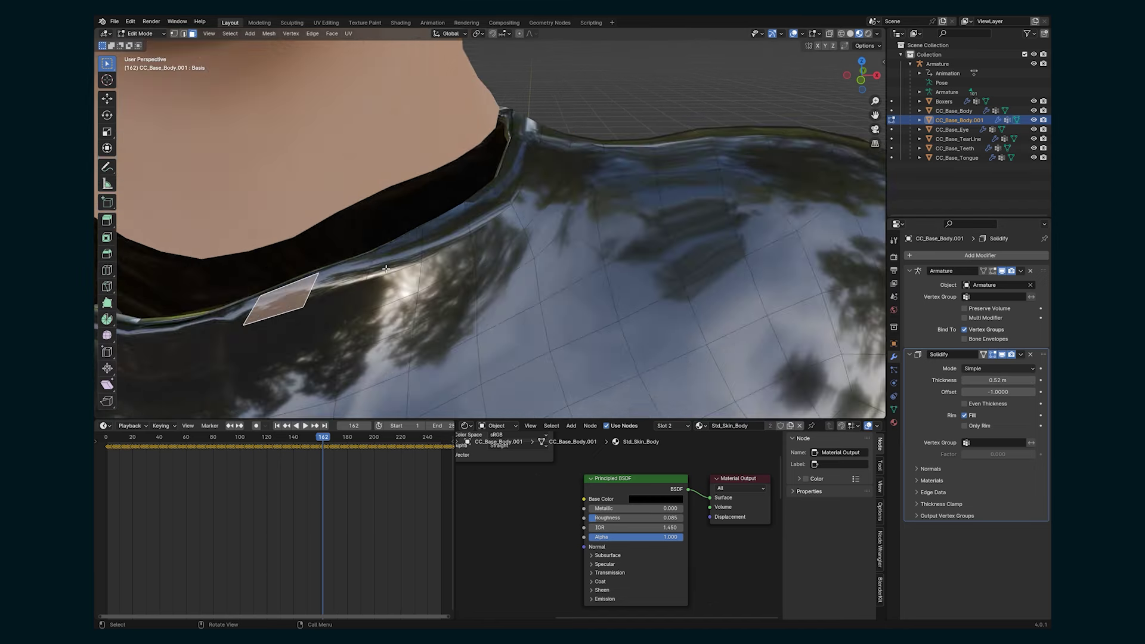
{"action": "scroll", "coordinate": [386, 269], "scroll_direction": "up", "scroll_amount": 4}
{"action": "middle_click_drag", "start_coordinate": [404, 263], "coordinate": [312, 168], "text": "shift"}
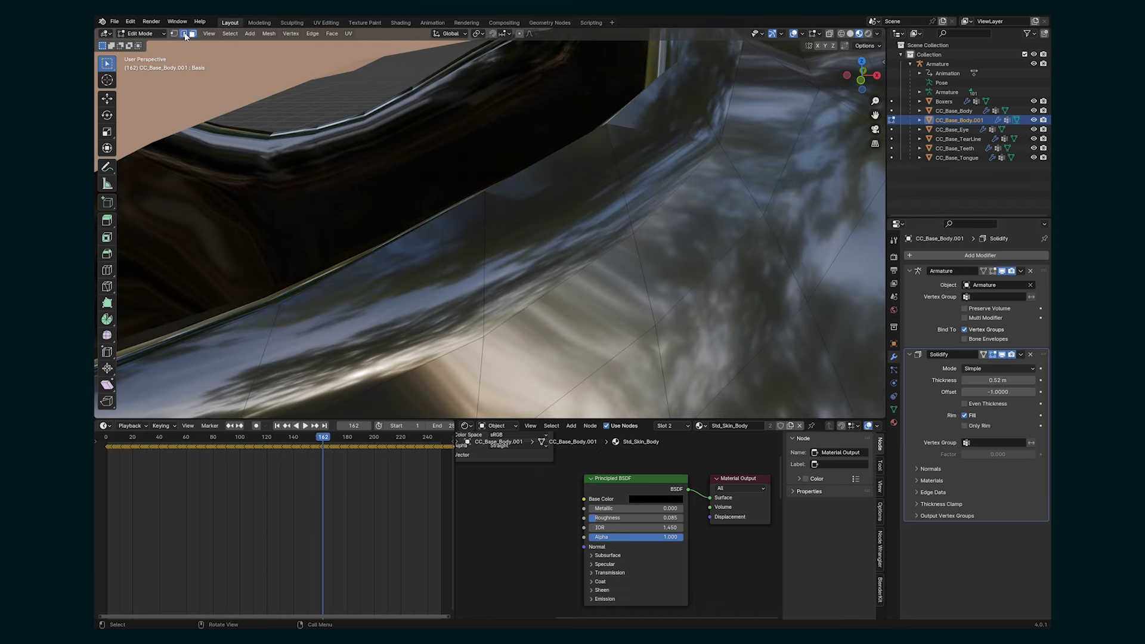
{"action": "left_click", "coordinate": [851, 34]}
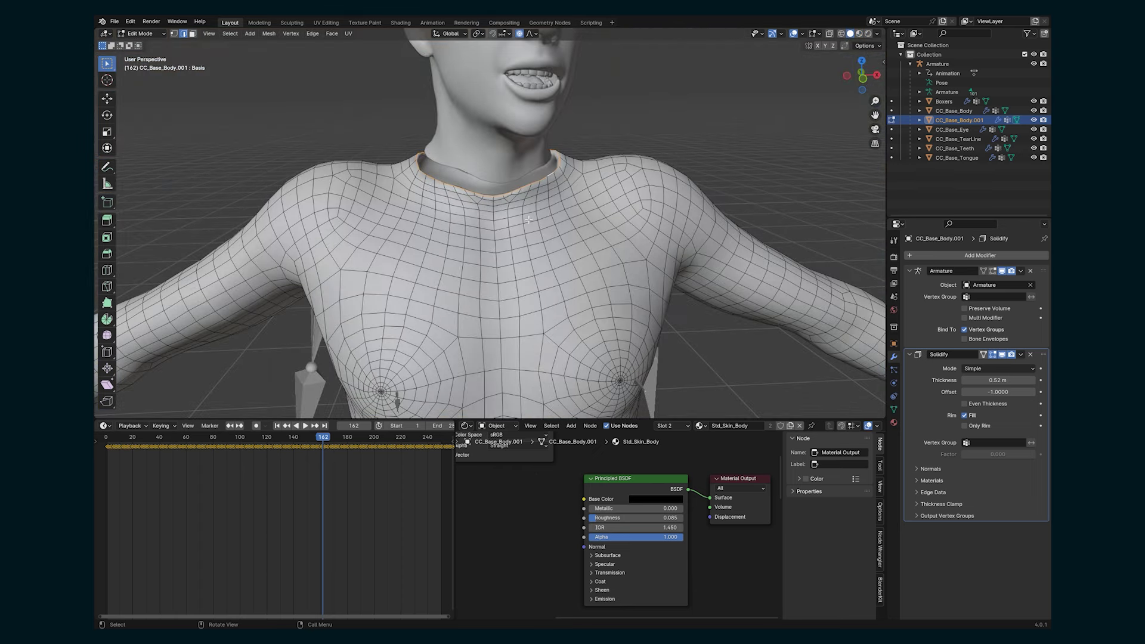
{"action": "key", "text": "g"}
{"action": "key", "text": "z"}
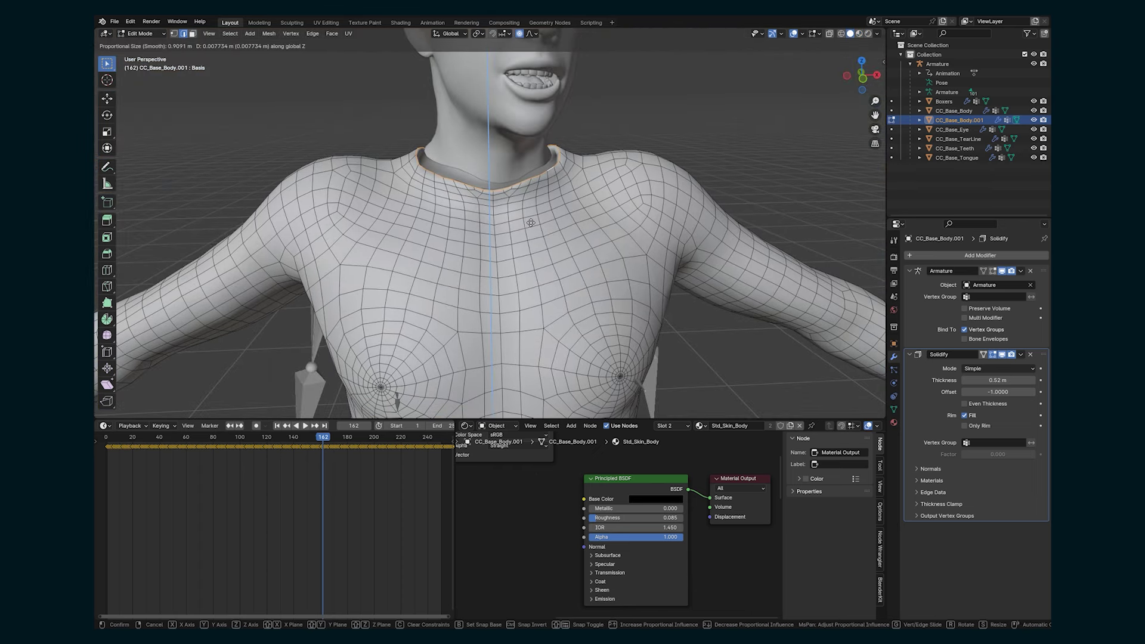
{"action": "scroll", "coordinate": [530, 217], "scroll_direction": "up", "scroll_amount": 12}
{"action": "scroll", "coordinate": [531, 213], "scroll_direction": "up", "scroll_amount": 8}
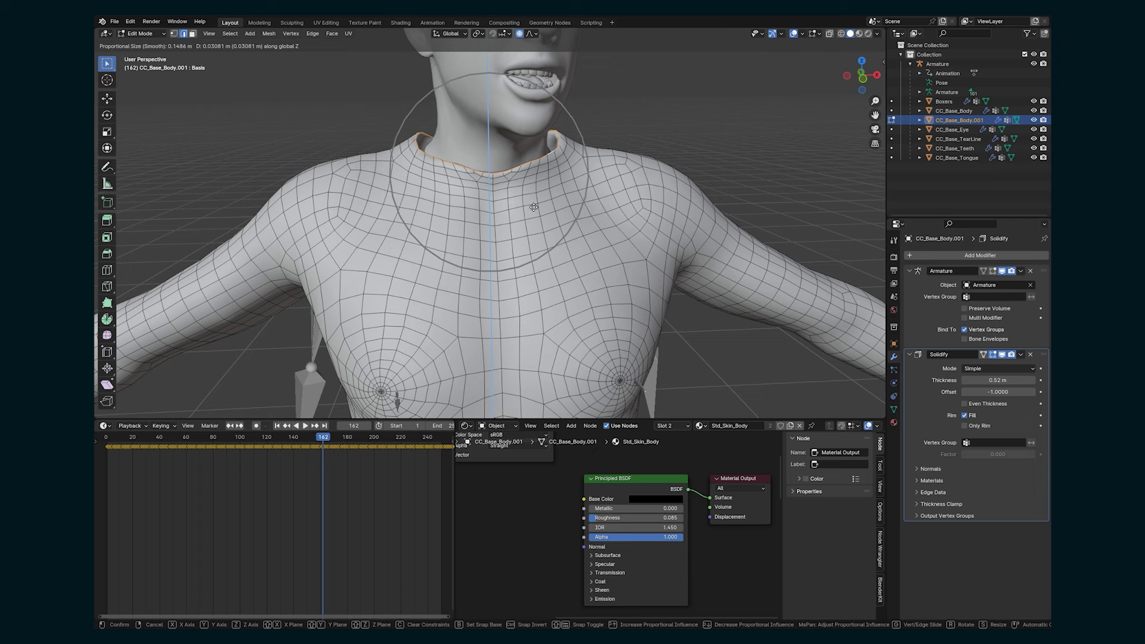
{"action": "left_click", "coordinate": [533, 209]}
{"action": "key", "text": "s"}
{"action": "left_click", "coordinate": [549, 196]}
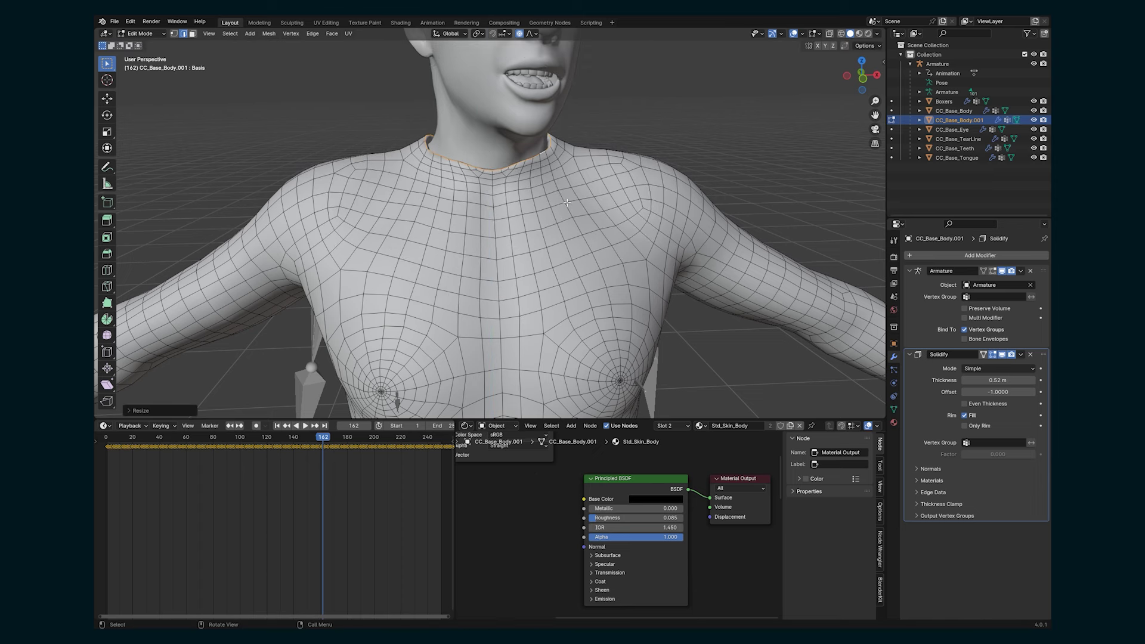
Leave Edit Mode and check how the collar fits the neck at other frames of the animation.
{"action": "key", "text": "Tab"}
{"action": "mouse_move", "coordinate": [537, 206]}
{"action": "middle_mouse_down"}
{"action": "mouse_move", "coordinate": [460, 226]}
{"action": "mouse_move", "coordinate": [529, 205]}
{"action": "middle_mouse_up"}
{"action": "scroll", "coordinate": [529, 205], "scroll_direction": "down", "scroll_amount": 2}
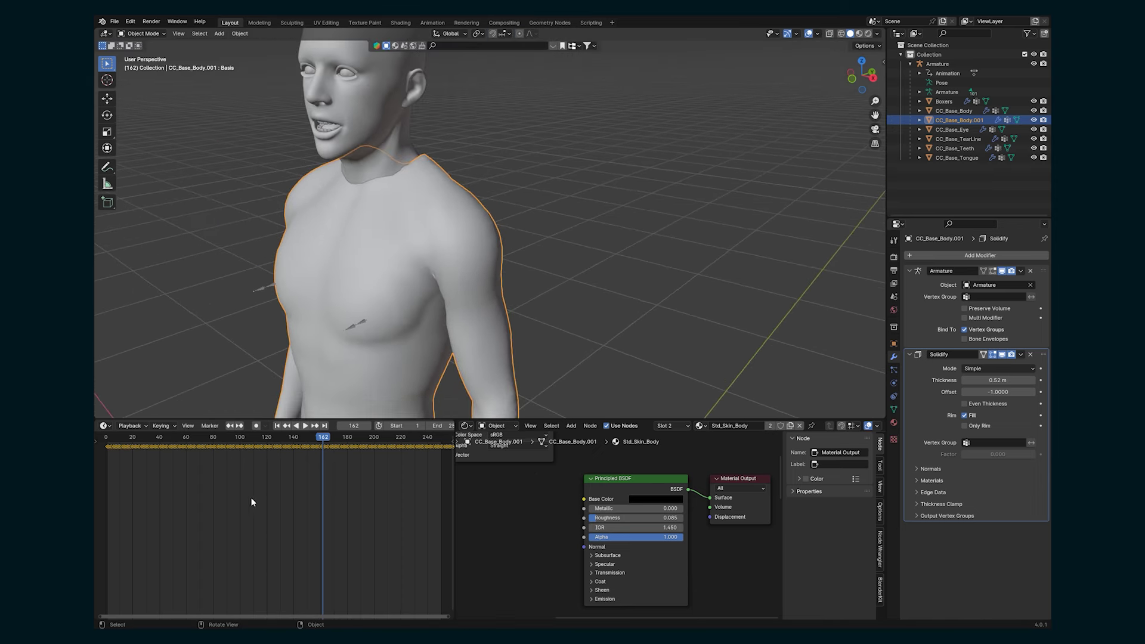
{"action": "left_click", "coordinate": [254, 437]}
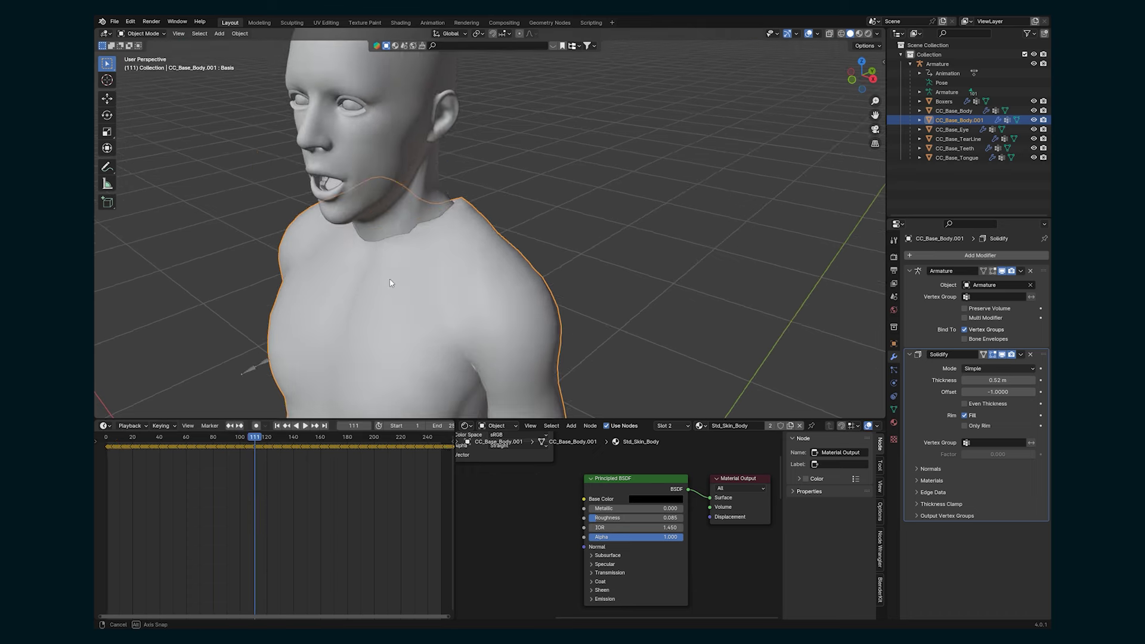
{"action": "key", "text": "Tab"}
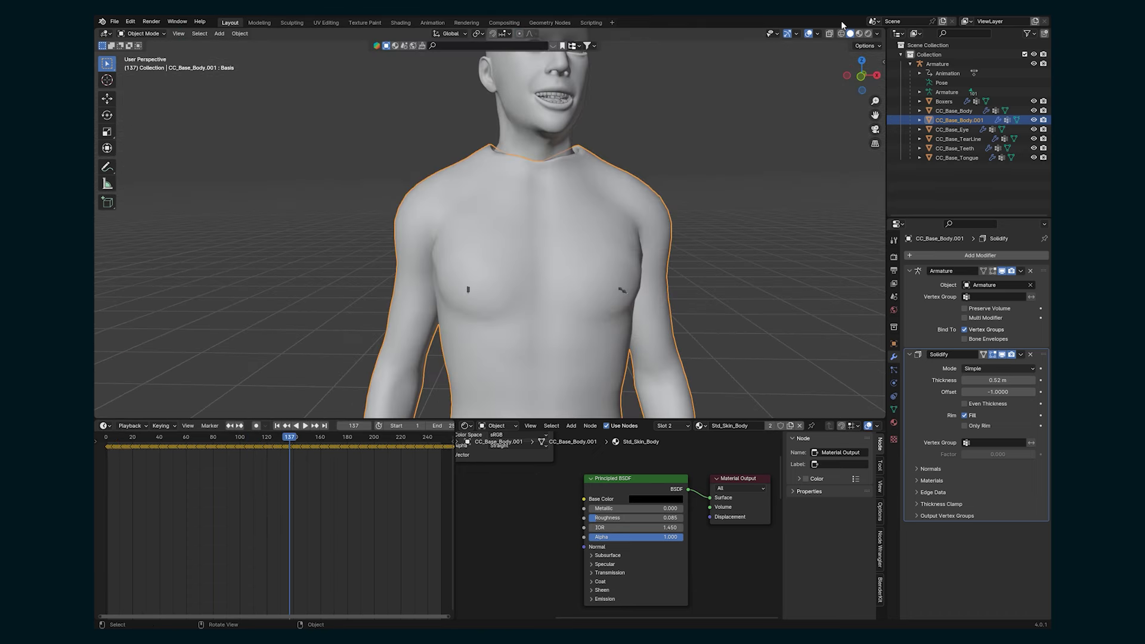
Switch the viewport to Material Preview, deselect the body mesh and save the file.
{"action": "left_click", "coordinate": [860, 34]}
{"action": "scroll", "coordinate": [534, 213], "scroll_direction": "down", "scroll_amount": 4}
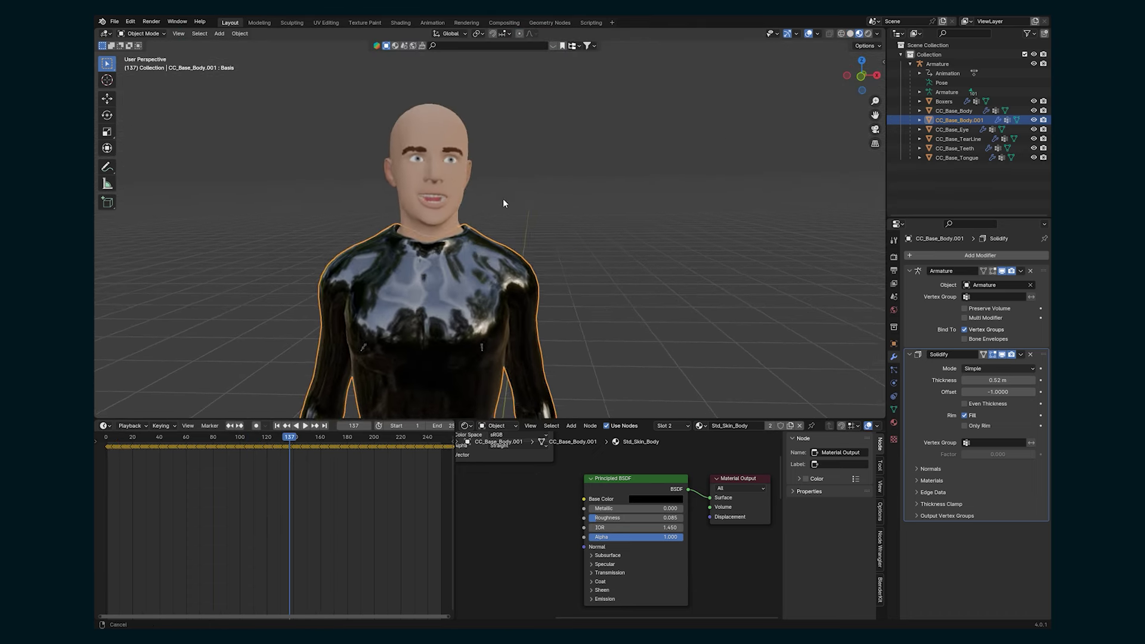
{"action": "left_click", "coordinate": [513, 183]}
{"action": "key", "text": "ctrl+s"}
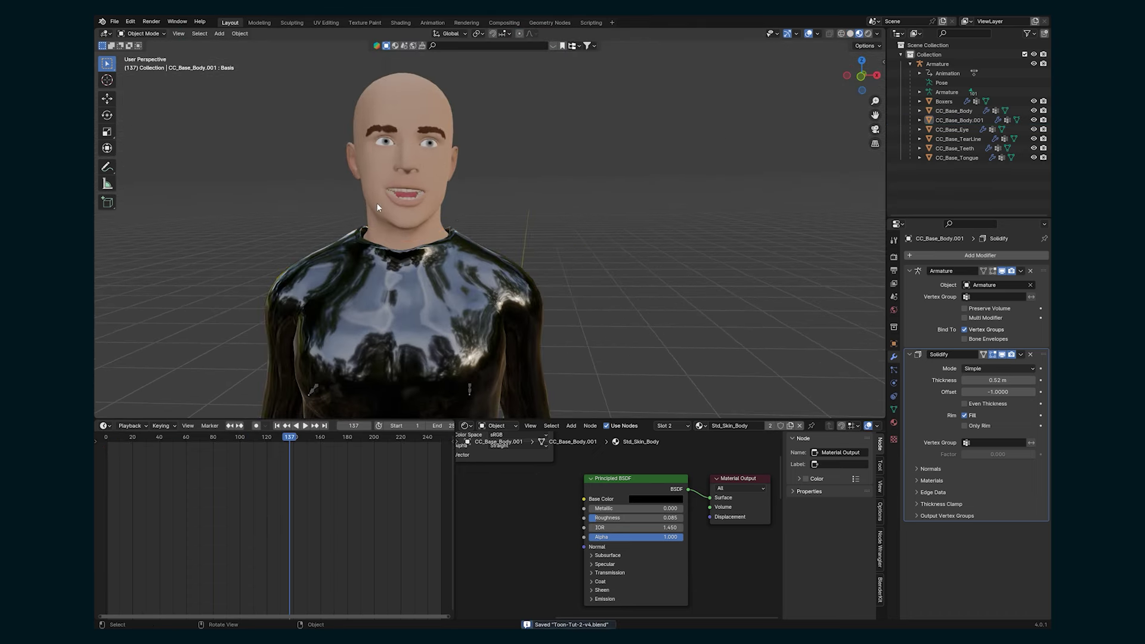
Select the CC_Base_Body head mesh and open its Std_Skin_Head material.
{"action": "left_click", "coordinate": [406, 154]}
{"action": "scroll", "coordinate": [636, 500], "scroll_direction": "down", "scroll_amount": 4}
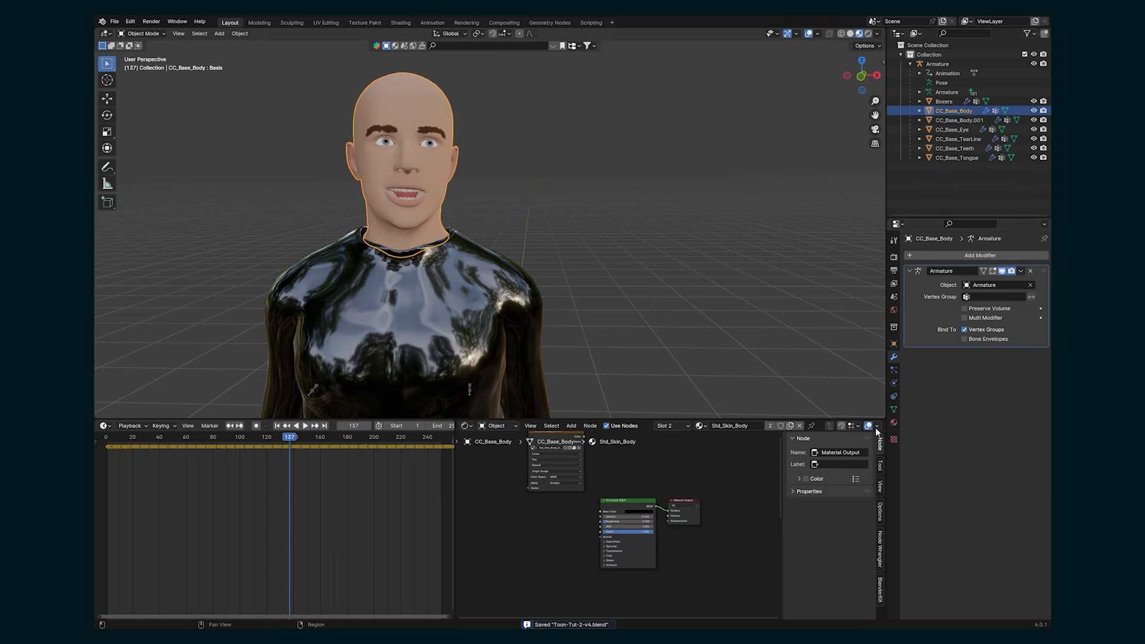
{"action": "left_click", "coordinate": [893, 422]}
{"action": "left_click", "coordinate": [954, 258]}
{"action": "scroll", "coordinate": [686, 363], "scroll_direction": "up", "scroll_amount": 3}
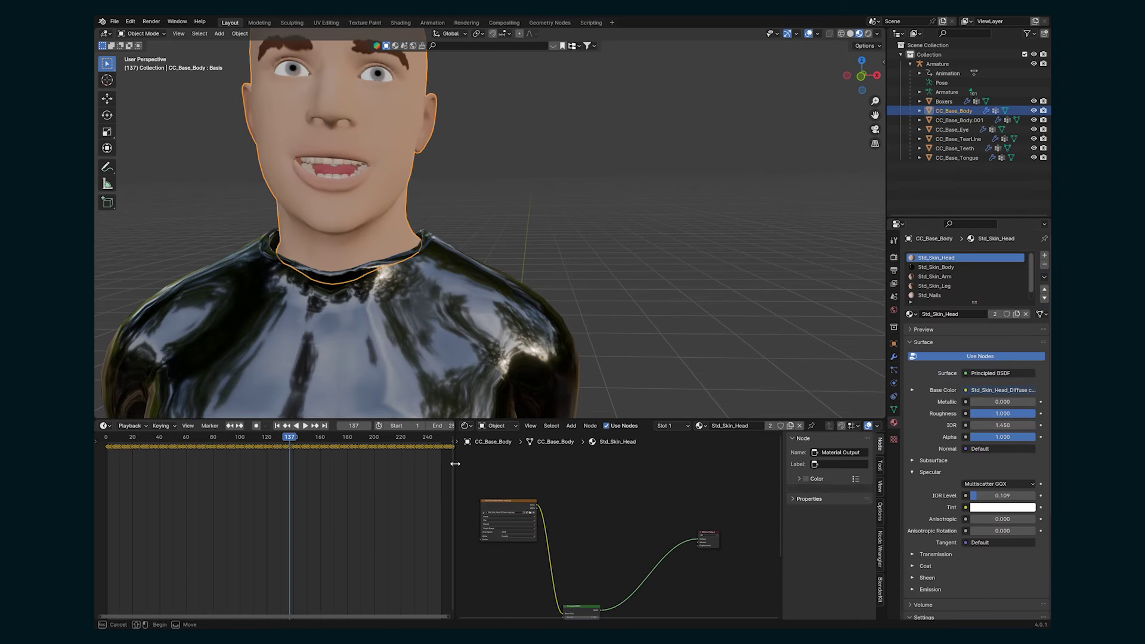
Widen the shader editor and connect the head texture's Color output to an Emission shader.
{"action": "left_click_drag", "start_coordinate": [455, 464], "coordinate": [304, 465]}
{"action": "scroll", "coordinate": [458, 516], "scroll_direction": "up", "scroll_amount": 2}
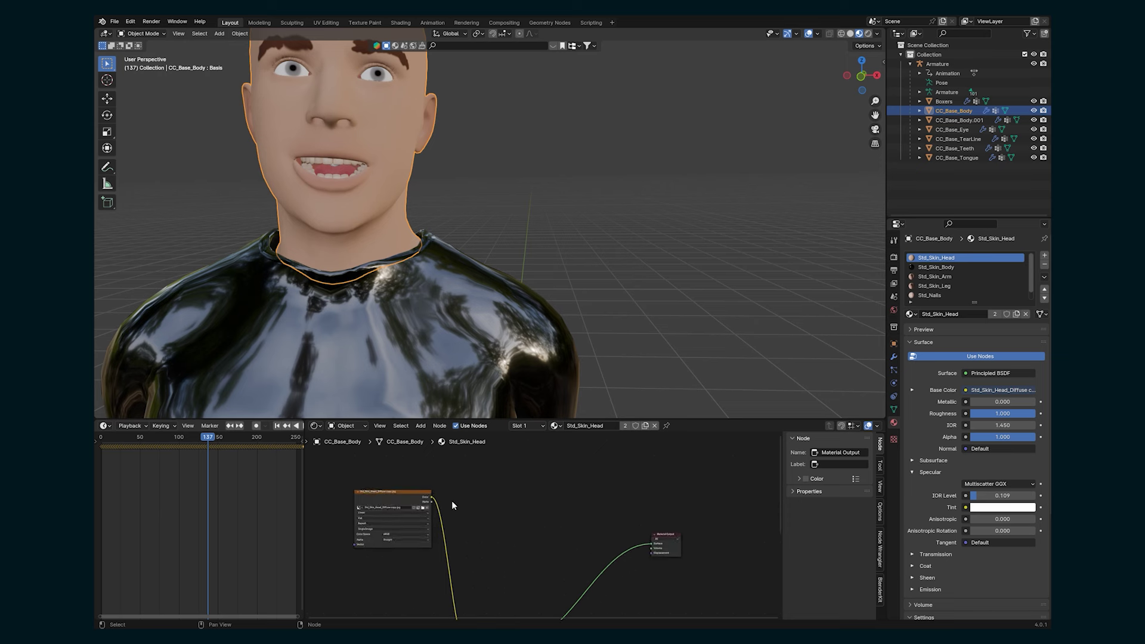
{"action": "middle_click_drag", "start_coordinate": [453, 505], "coordinate": [448, 513]}
{"action": "left_click_drag", "start_coordinate": [427, 505], "coordinate": [499, 488]}
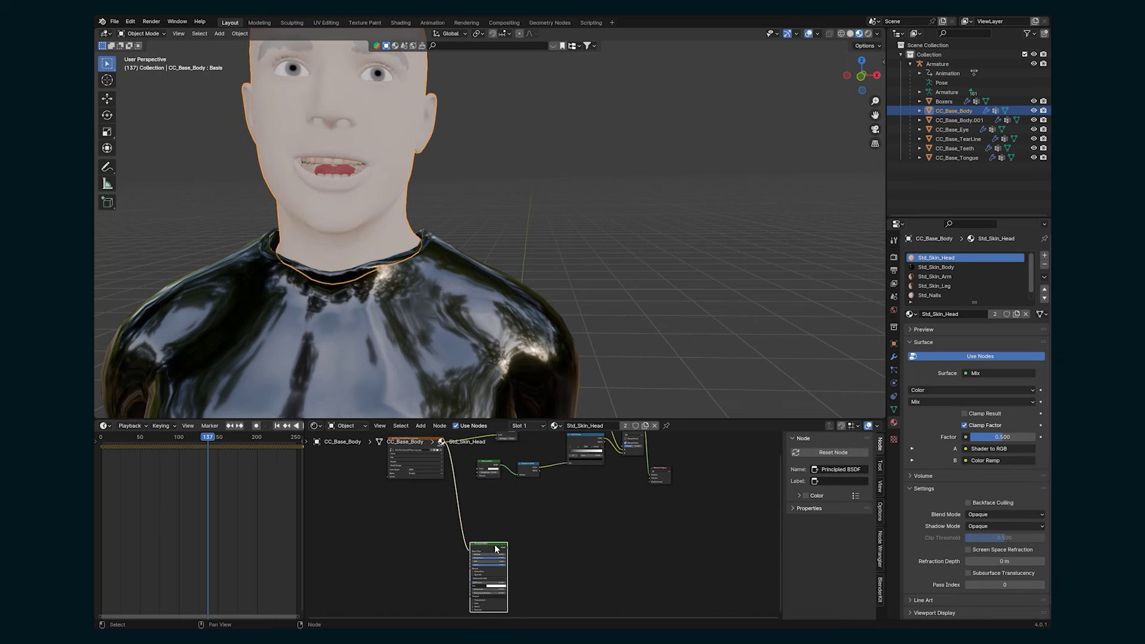
Delete the Principled BSDF node from Std_Skin_Head and set the Mix node's blend mode to Multiply.
{"action": "key", "text": "x"}
{"action": "scroll", "coordinate": [524, 535], "scroll_direction": "up", "scroll_amount": 3}
{"action": "left_click", "coordinate": [606, 551]}
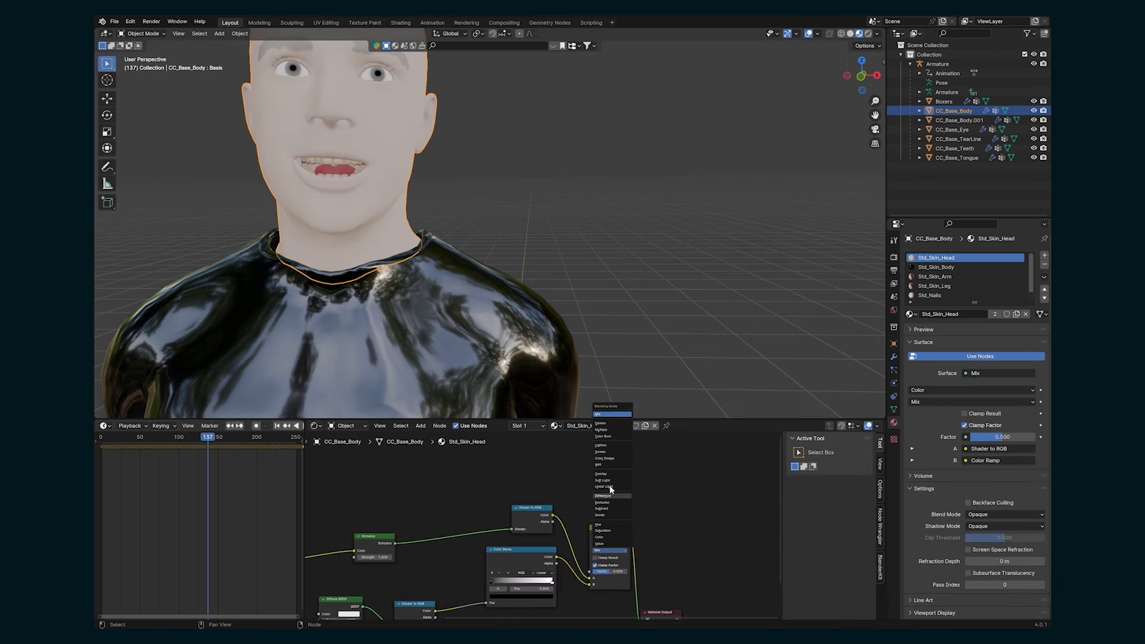
{"action": "left_click", "coordinate": [607, 430]}
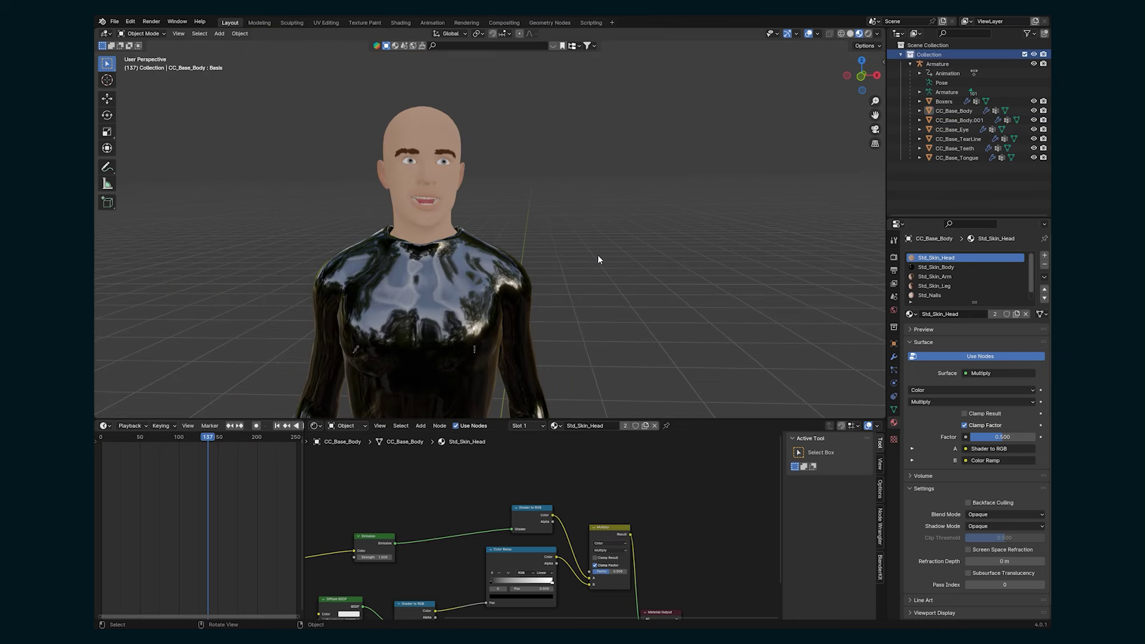
Add a sun light to the scene and switch the viewport to Rendered shading.
{"action": "key", "text": "shift+a"}
{"action": "mouse_move", "coordinate": [567, 381]}
{"action": "left_click", "coordinate": [626, 391]}
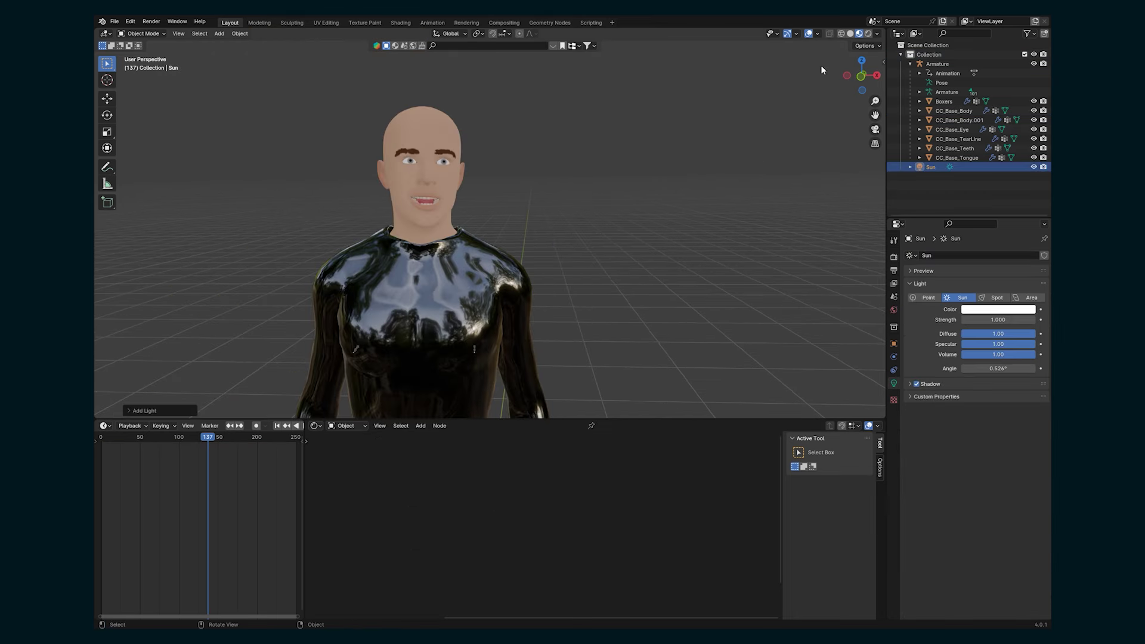
{"action": "left_click", "coordinate": [868, 31]}
Rotate the sun light in a side view of the character so it shines at an angle.
{"action": "scroll", "coordinate": [543, 228], "scroll_direction": "down", "scroll_amount": 3}
{"action": "mouse_move", "coordinate": [543, 228]}
{"action": "middle_mouse_down"}
{"action": "mouse_move", "coordinate": [631, 230]}
{"action": "mouse_move", "coordinate": [623, 303]}
{"action": "middle_mouse_up"}
{"action": "key", "text": "r"}
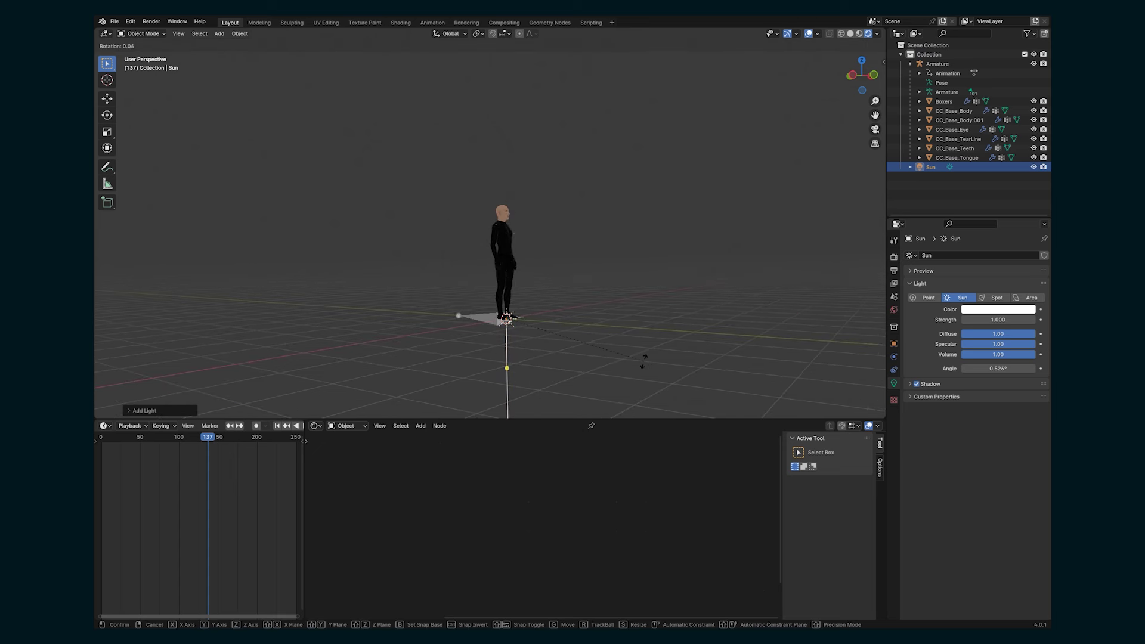
{"action": "left_click", "coordinate": [504, 353]}
Set the sun light's strength to 5.
{"action": "scroll", "coordinate": [511, 266], "scroll_direction": "up", "scroll_amount": 5}
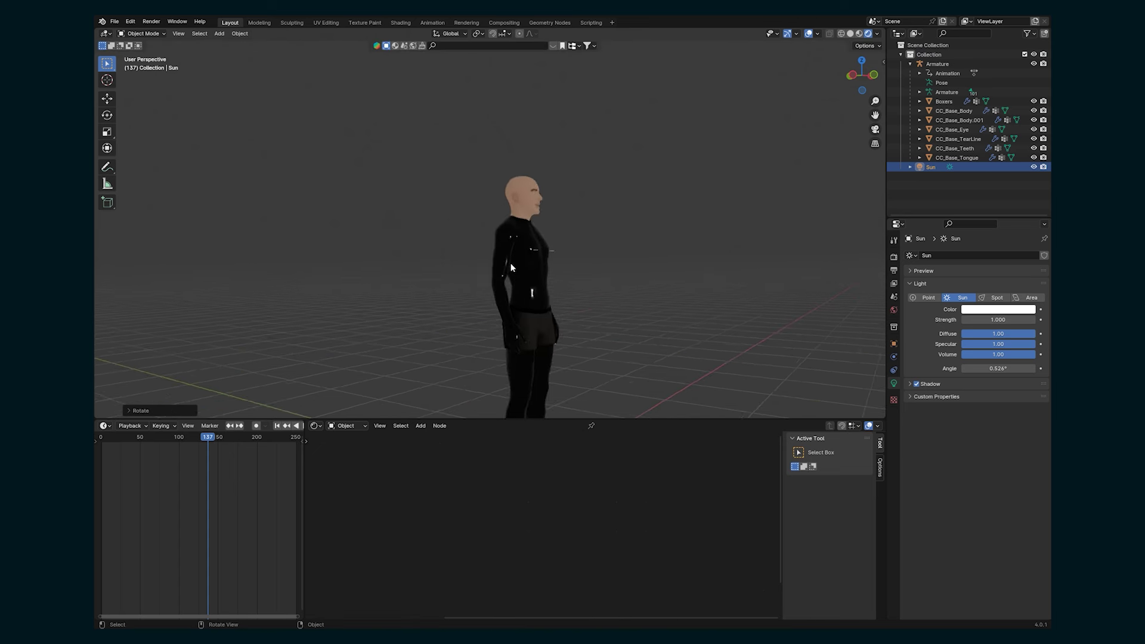
{"action": "middle_click_drag", "start_coordinate": [544, 204], "coordinate": [500, 288], "text": "shift"}
{"action": "scroll", "coordinate": [515, 268], "scroll_direction": "up", "scroll_amount": 3}
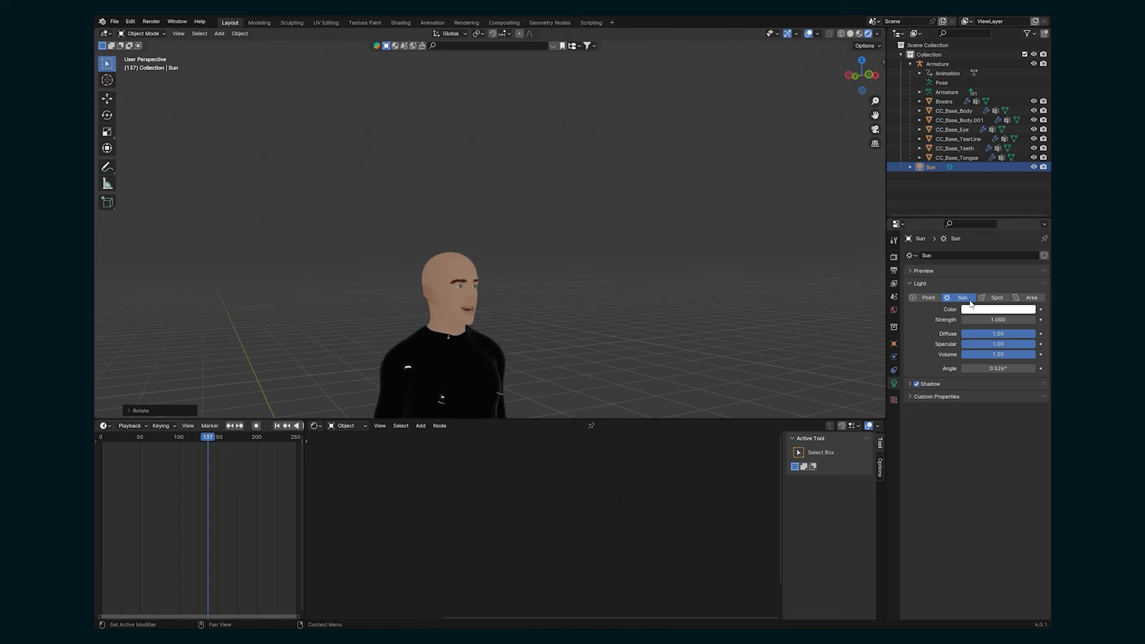
{"action": "left_click", "coordinate": [996, 320]}
{"action": "type", "text": "5"}
{"action": "key", "text": "Return"}
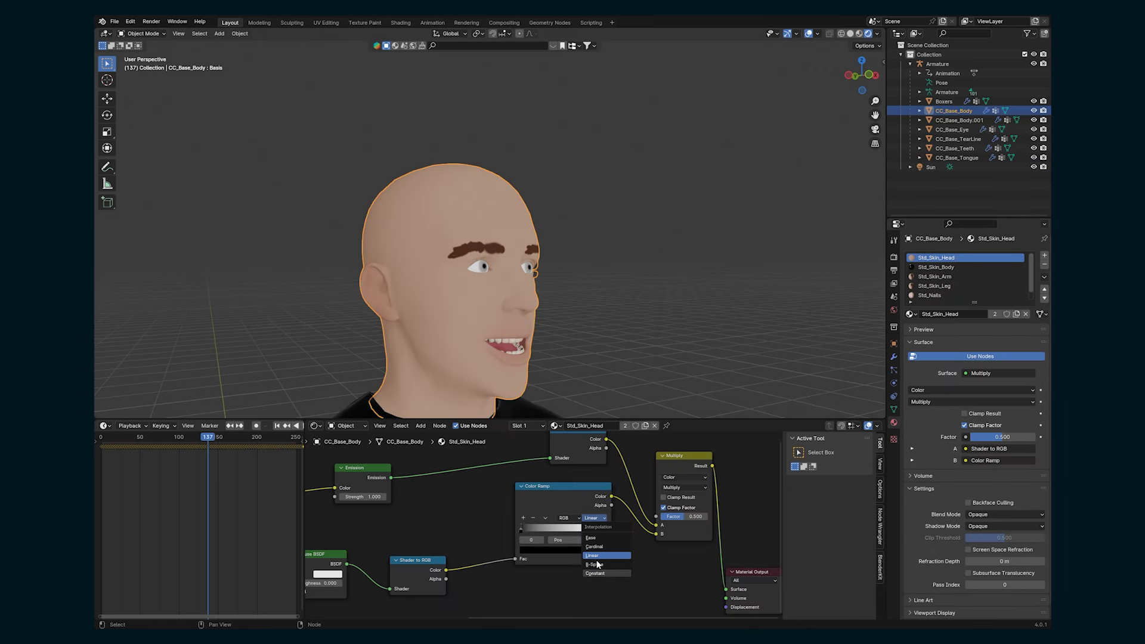
Set the head material's Color Ramp interpolation to Constant and move its white stop to position 0.336.
{"action": "left_click", "coordinate": [595, 574]}
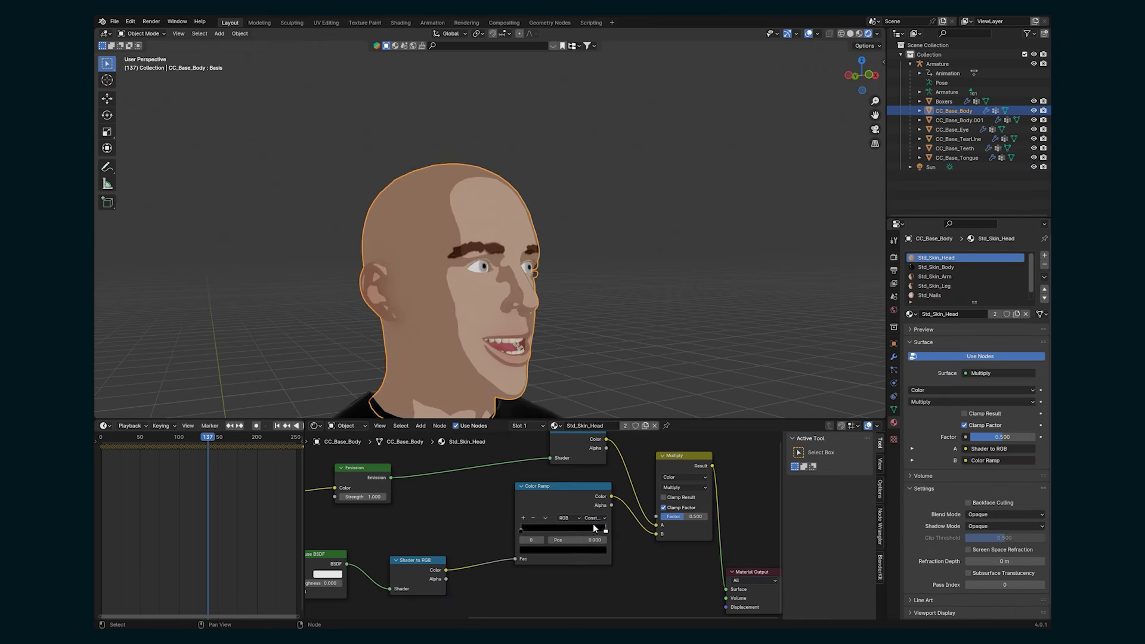
{"action": "left_click_drag", "start_coordinate": [599, 527], "coordinate": [560, 527]}
{"action": "middle_click_drag", "start_coordinate": [632, 307], "coordinate": [420, 406]}
{"action": "scroll", "coordinate": [489, 252], "scroll_direction": "up", "scroll_amount": 3}
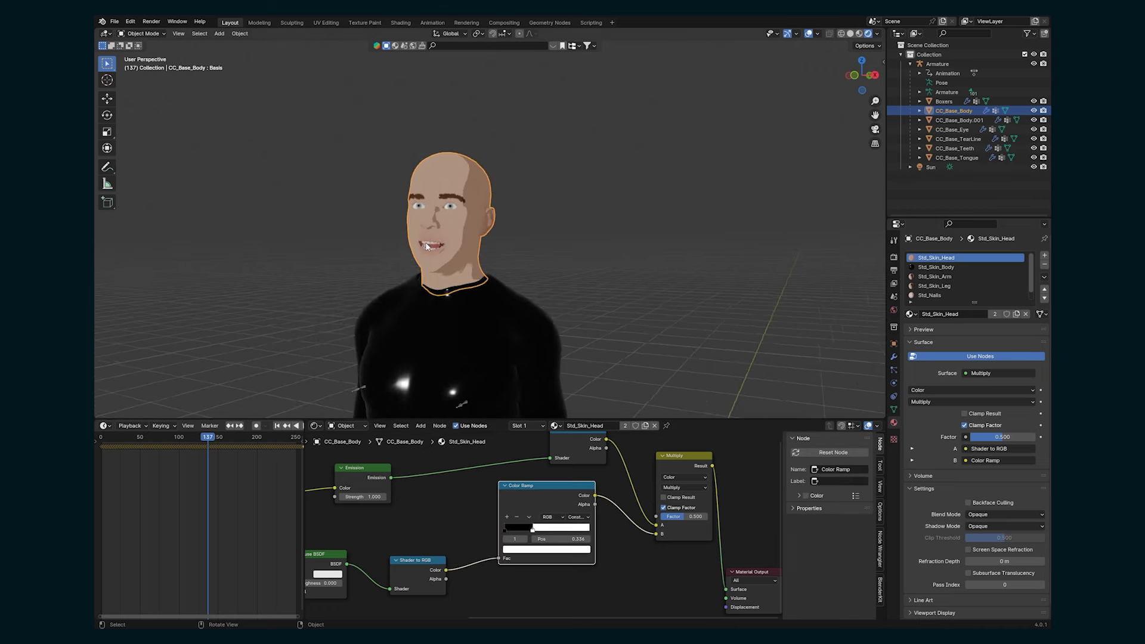
{"action": "middle_click_drag", "start_coordinate": [454, 265], "coordinate": [455, 242]}
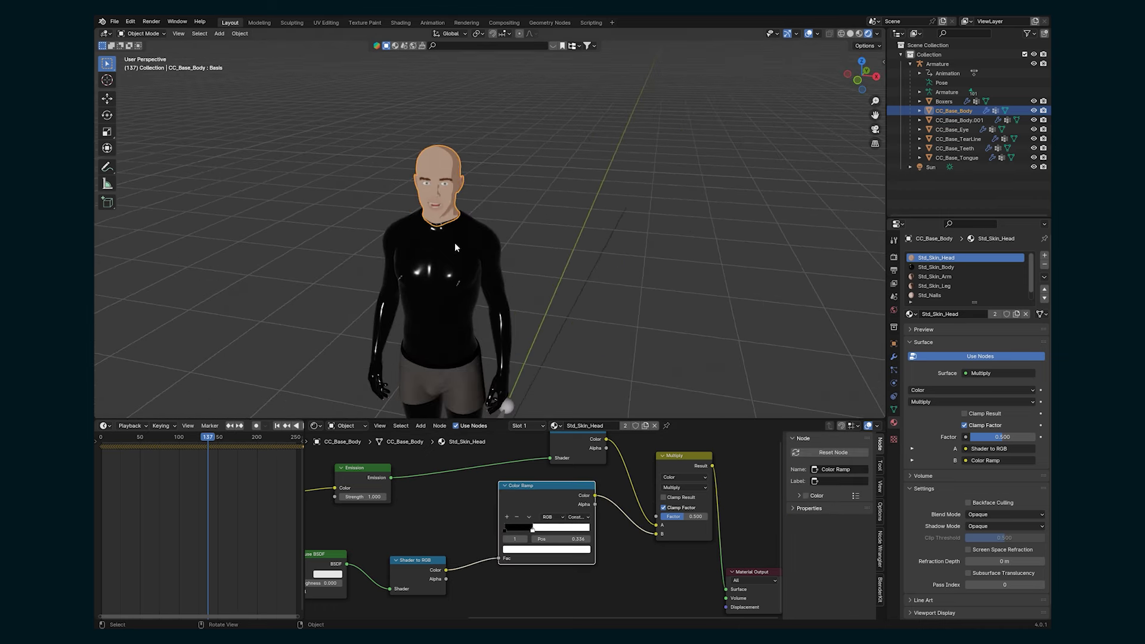
Add a point light and move it up beside the character's head.
{"action": "scroll", "coordinate": [454, 243], "scroll_direction": "down", "scroll_amount": 2}
{"action": "scroll", "coordinate": [455, 242], "scroll_direction": "up", "scroll_amount": 2}
{"action": "key", "text": "shift+a"}
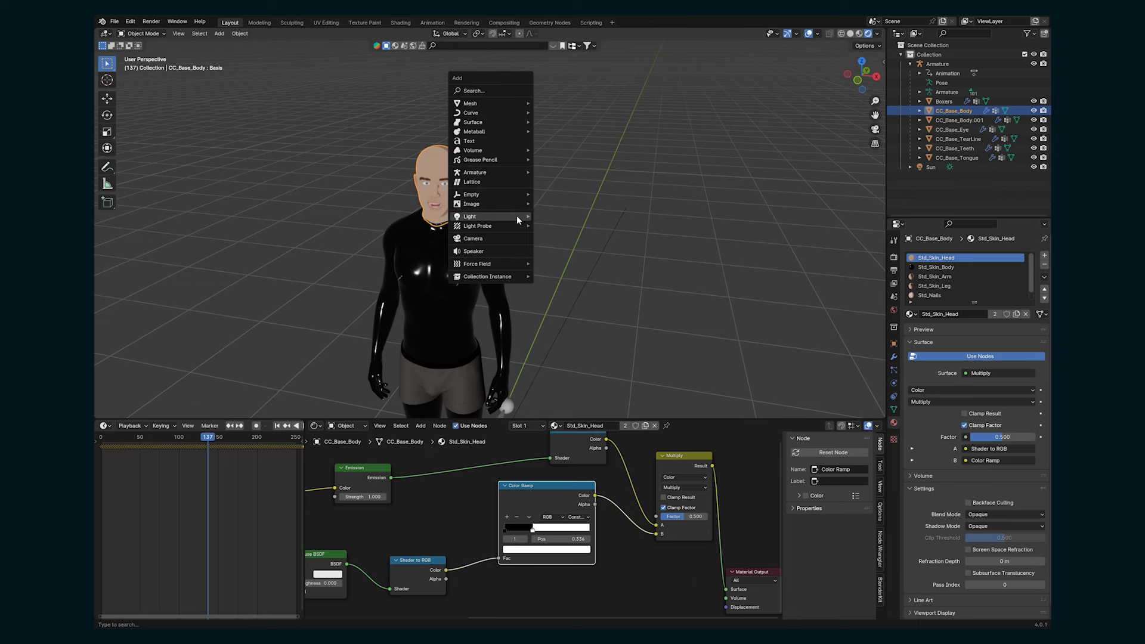
{"action": "mouse_move", "coordinate": [518, 214]}
{"action": "left_click", "coordinate": [568, 213]}
{"action": "scroll", "coordinate": [483, 320], "scroll_direction": "down", "scroll_amount": 5}
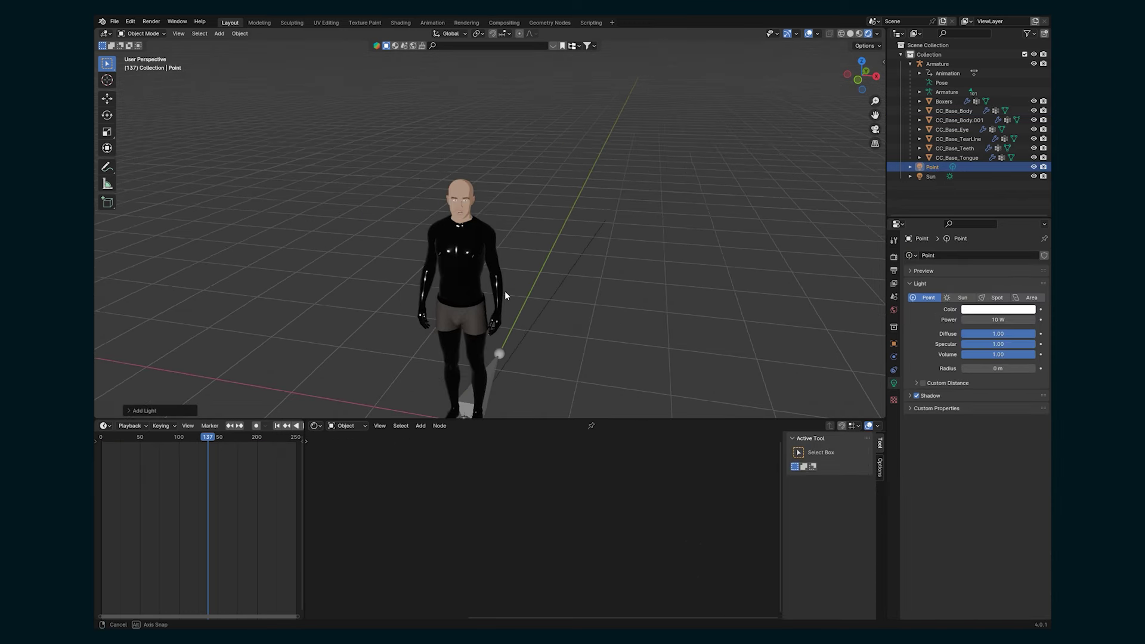
{"action": "key", "text": "g"}
{"action": "left_click", "coordinate": [579, 258]}
Set the point light's colour to red and its power to 500 W.
{"action": "middle_click_drag", "start_coordinate": [578, 258], "coordinate": [513, 294]}
{"action": "scroll", "coordinate": [513, 294], "scroll_direction": "up", "scroll_amount": 3}
{"action": "left_click", "coordinate": [985, 312]}
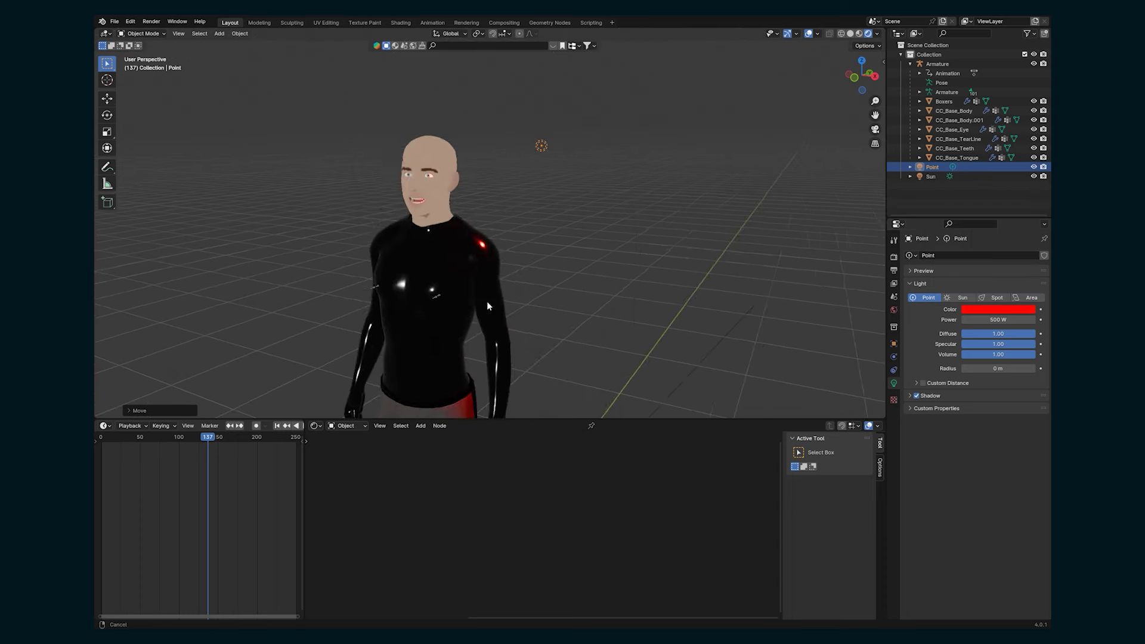
Delete the CC_Base_TearLine mesh covering the eyes and check the toon shading around the head.
{"action": "scroll", "coordinate": [487, 302], "scroll_direction": "up", "scroll_amount": 6}
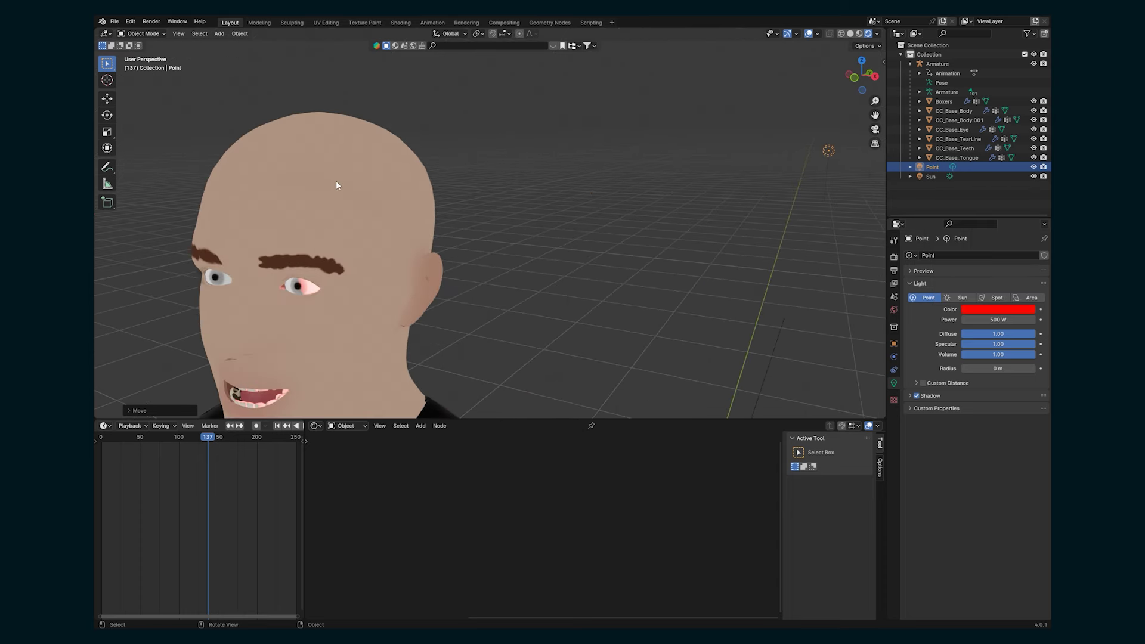
{"action": "middle_click_drag", "start_coordinate": [332, 318], "coordinate": [496, 306]}
{"action": "scroll", "coordinate": [485, 284], "scroll_direction": "up", "scroll_amount": 4}
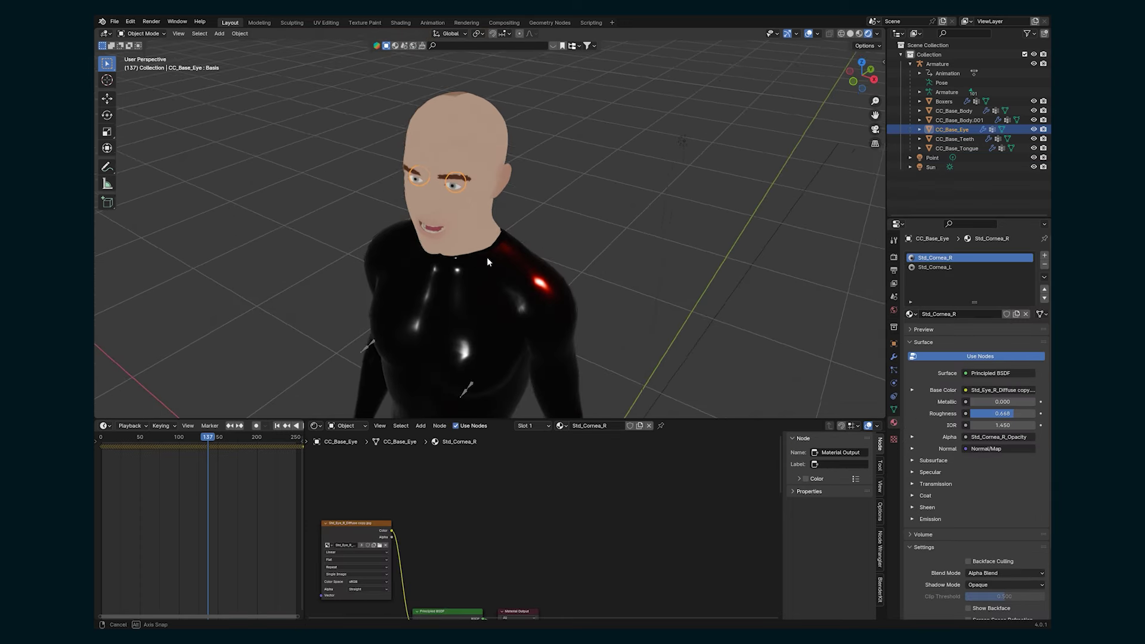
{"action": "left_click", "coordinate": [534, 187]}
{"action": "middle_click_drag", "start_coordinate": [563, 200], "coordinate": [539, 160]}
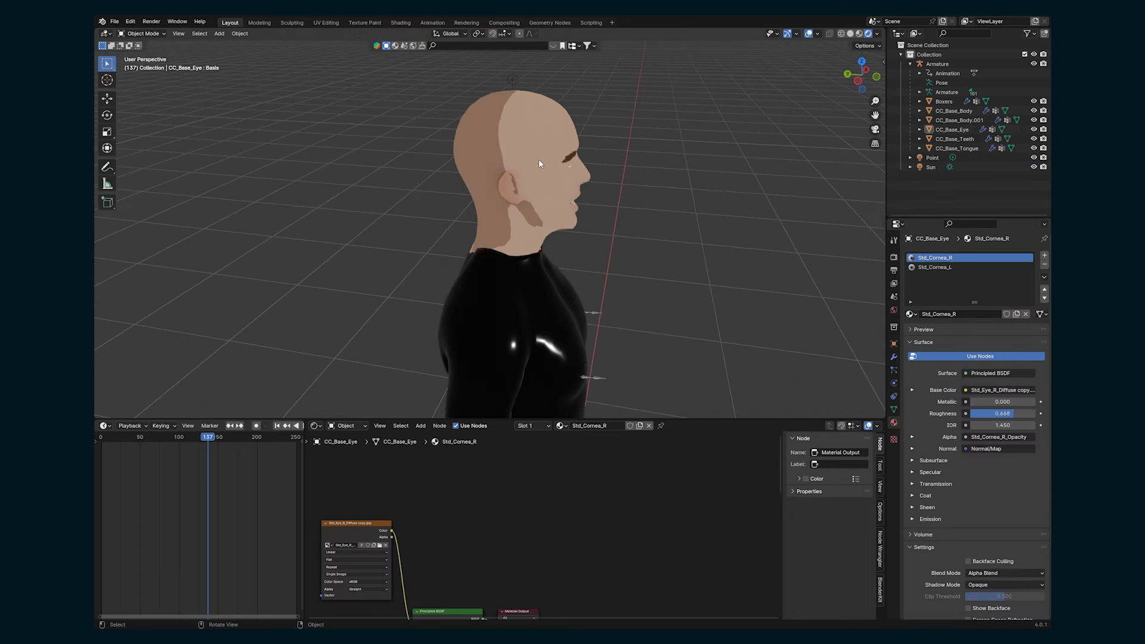
{"action": "middle_click_drag", "start_coordinate": [419, 135], "coordinate": [488, 145]}
Rearrange the head material's node layout, moving the upper Shader to RGB and Color Ramp nodes into a more compact arrangement.
{"action": "left_click", "coordinate": [463, 171]}
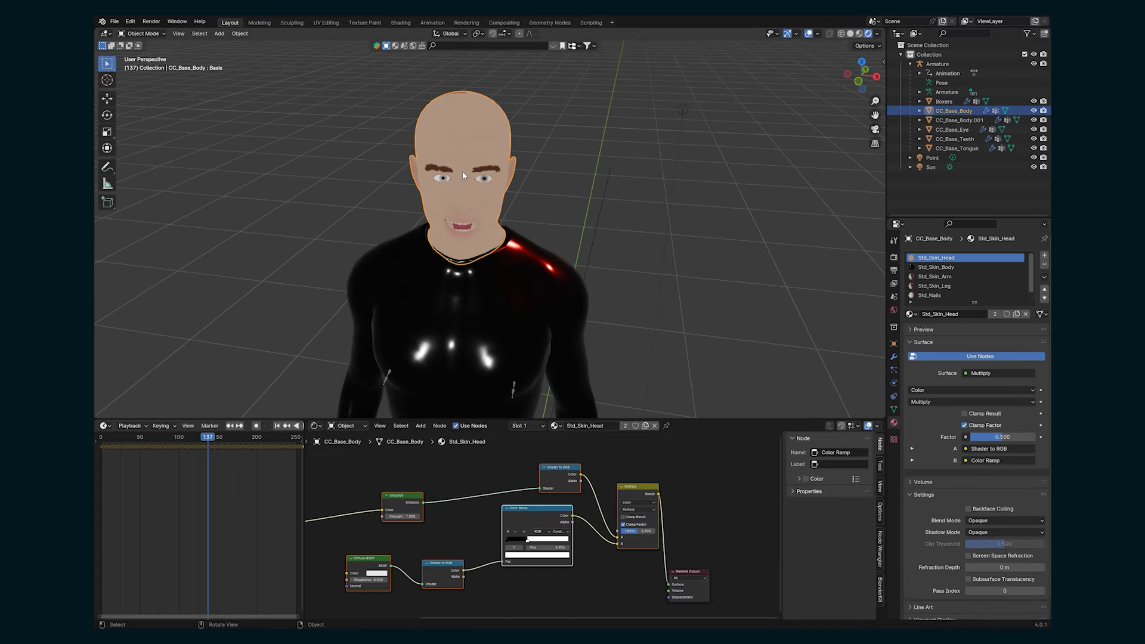
{"action": "scroll", "coordinate": [528, 523], "scroll_direction": "down", "scroll_amount": 1}
{"action": "middle_click_drag", "start_coordinate": [359, 545], "coordinate": [397, 555]}
{"action": "key", "text": "g"}
{"action": "left_click", "coordinate": [544, 498]}
{"action": "left_click_drag", "start_coordinate": [558, 512], "coordinate": [529, 508]}
{"action": "left_click_drag", "start_coordinate": [547, 545], "coordinate": [533, 544]}
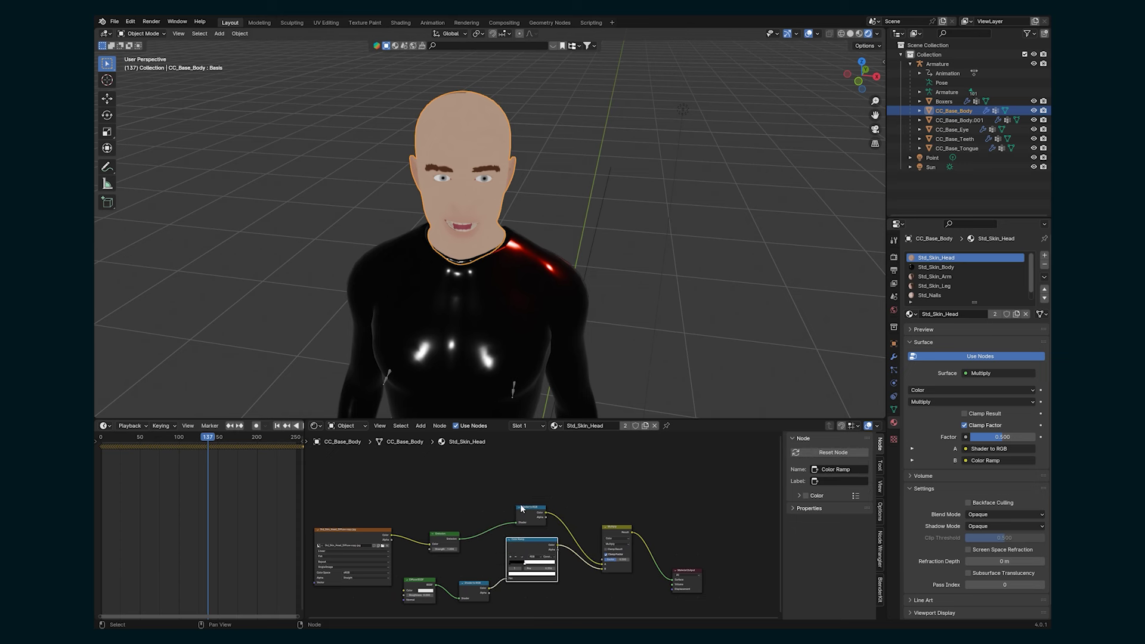
{"action": "middle_click_drag", "start_coordinate": [541, 542], "coordinate": [546, 505]}
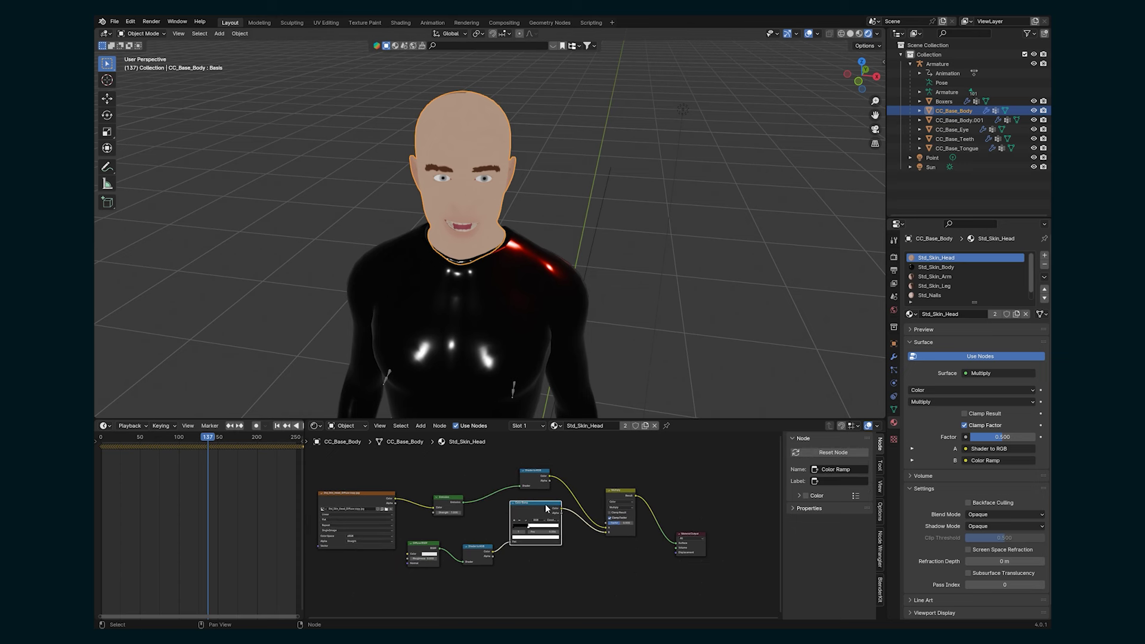
Preview the Color Ramp output alone on the head with the sun light hidden, and reposition the point light.
{"action": "left_click", "coordinate": [546, 503], "text": "ctrl+shift"}
{"action": "scroll", "coordinate": [615, 173], "scroll_direction": "down", "scroll_amount": 4}
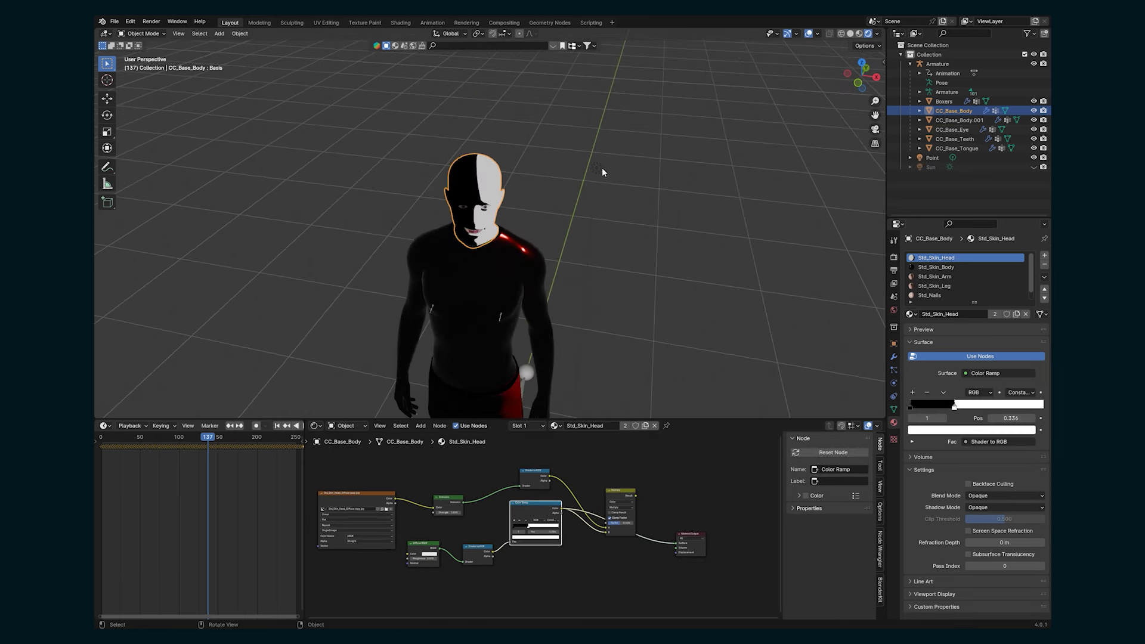
{"action": "left_click", "coordinate": [601, 170]}
{"action": "key", "text": "g"}
{"action": "left_click", "coordinate": [480, 199]}
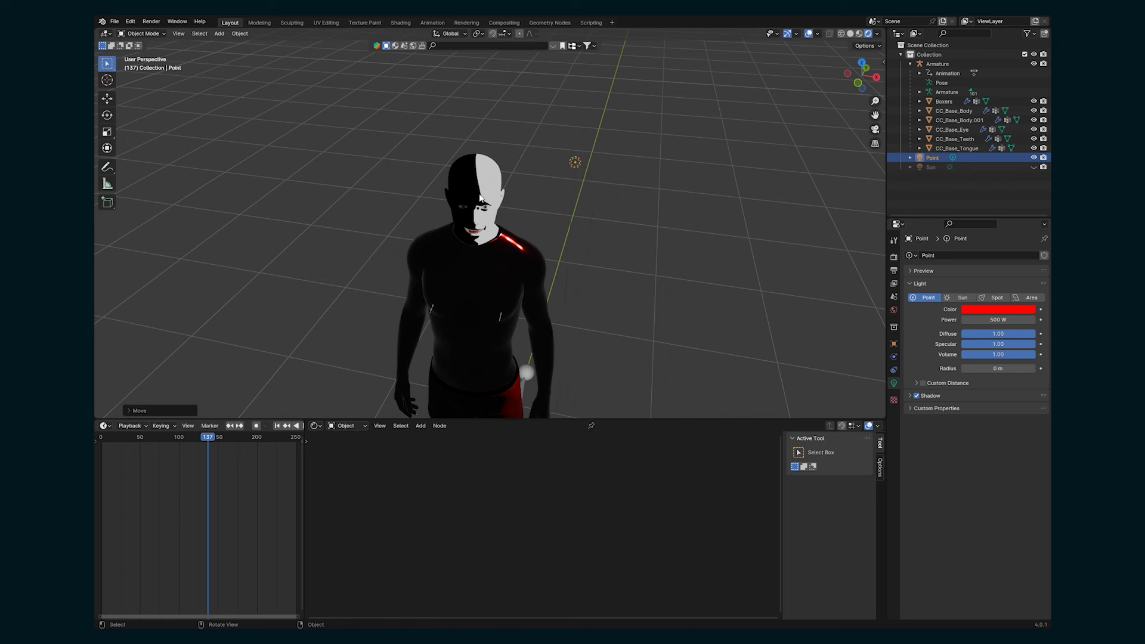
{"action": "middle_click_drag", "start_coordinate": [480, 199], "coordinate": [480, 151]}
{"action": "scroll", "coordinate": [479, 239], "scroll_direction": "up", "scroll_amount": 2}
{"action": "middle_click_drag", "start_coordinate": [477, 254], "coordinate": [472, 286], "text": "shift"}
{"action": "scroll", "coordinate": [359, 207], "scroll_direction": "up", "scroll_amount": 2}
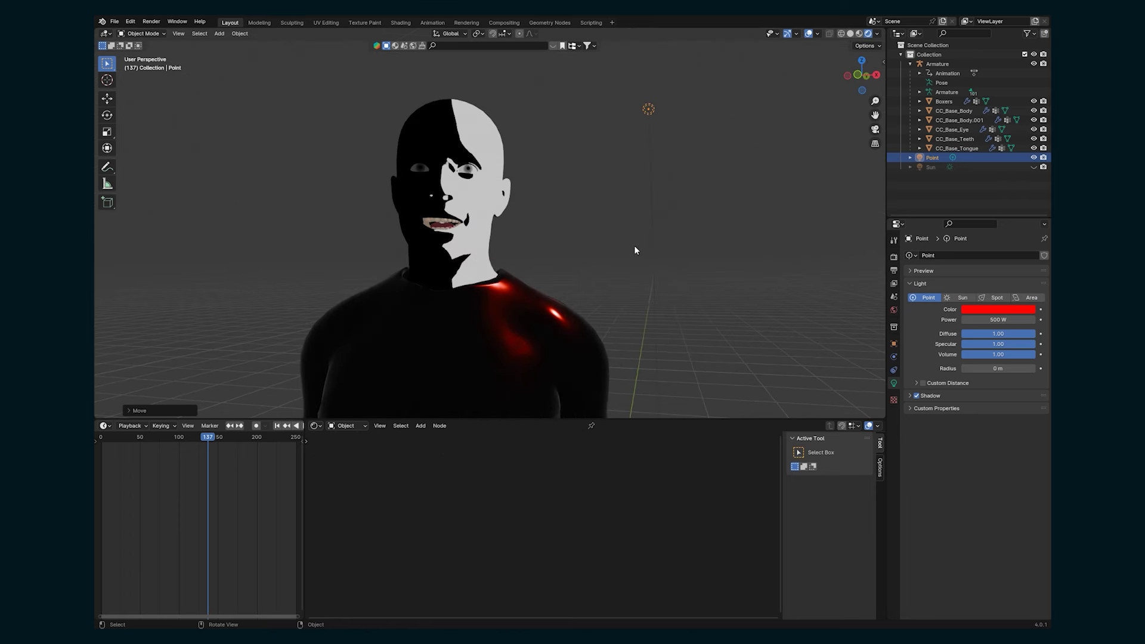
Reconnect the head material's Multiply node result to the Material Output surface and unhide the sun light.
{"action": "scroll", "coordinate": [568, 297], "scroll_direction": "down", "scroll_amount": 4}
{"action": "scroll", "coordinate": [492, 291], "scroll_direction": "down", "scroll_amount": 1}
{"action": "left_click", "coordinate": [486, 234]}
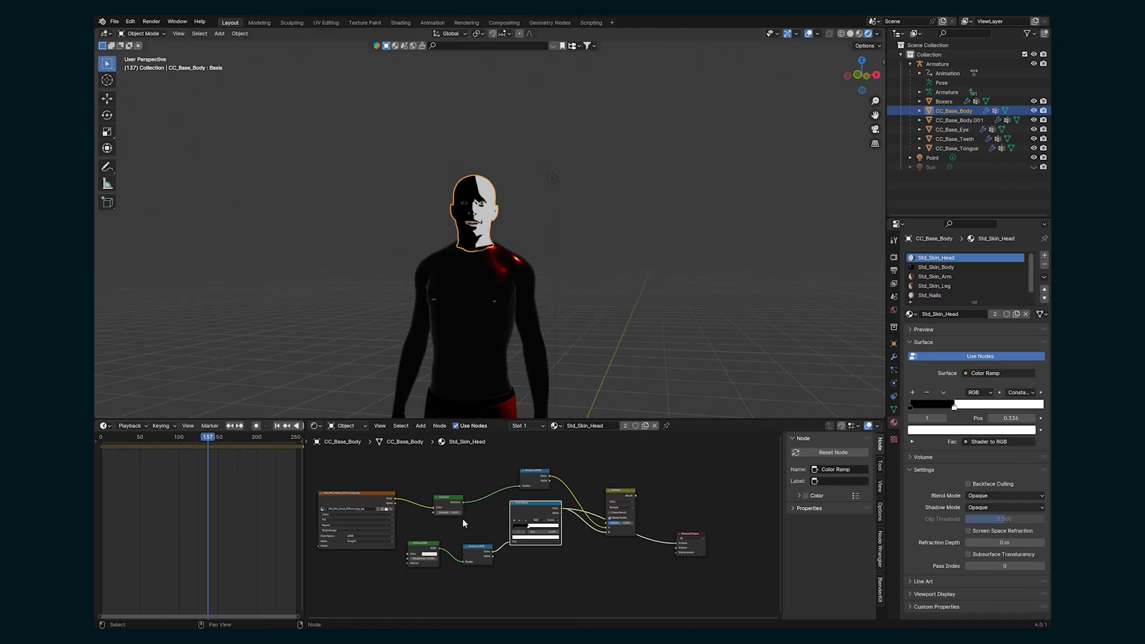
{"action": "left_click_drag", "start_coordinate": [635, 496], "coordinate": [678, 544]}
{"action": "left_click", "coordinate": [583, 160]}
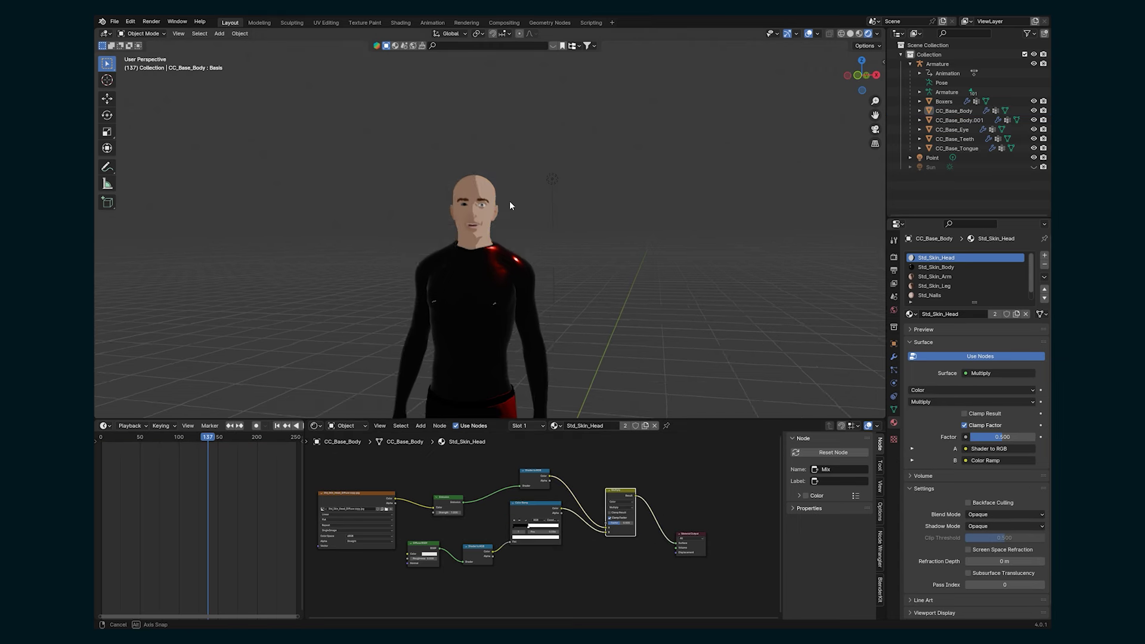
{"action": "scroll", "coordinate": [507, 207], "scroll_direction": "up", "scroll_amount": 6}
{"action": "key", "text": "alt+h"}
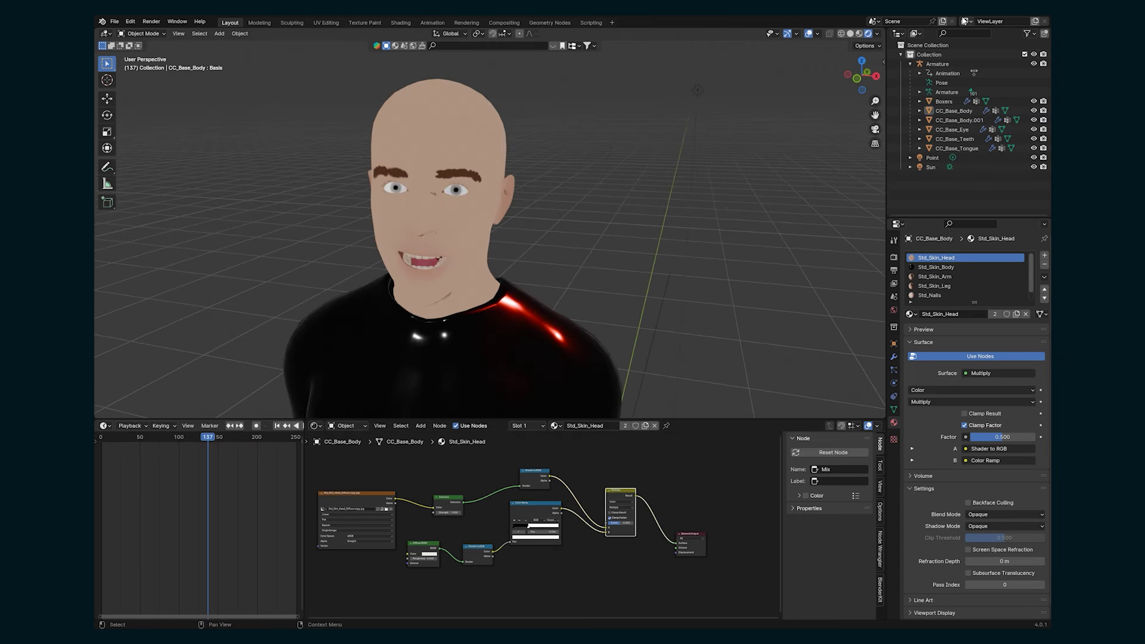
{"action": "left_click", "coordinate": [968, 22]}
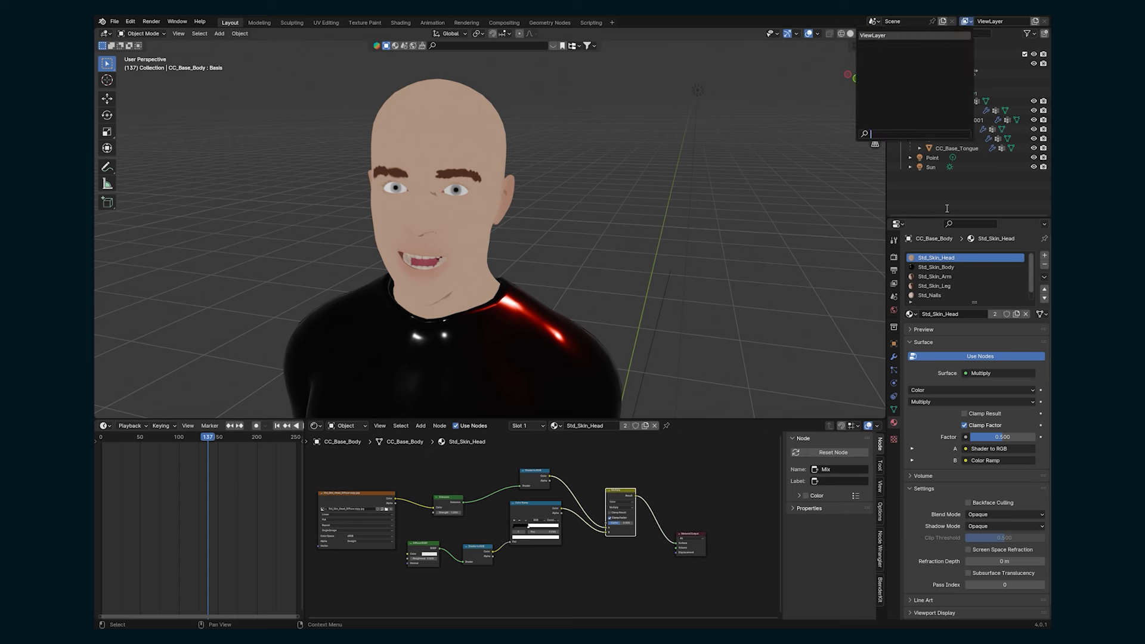
{"action": "left_click", "coordinate": [947, 209]}
{"action": "left_click", "coordinate": [967, 22]}
{"action": "left_click", "coordinate": [965, 24]}
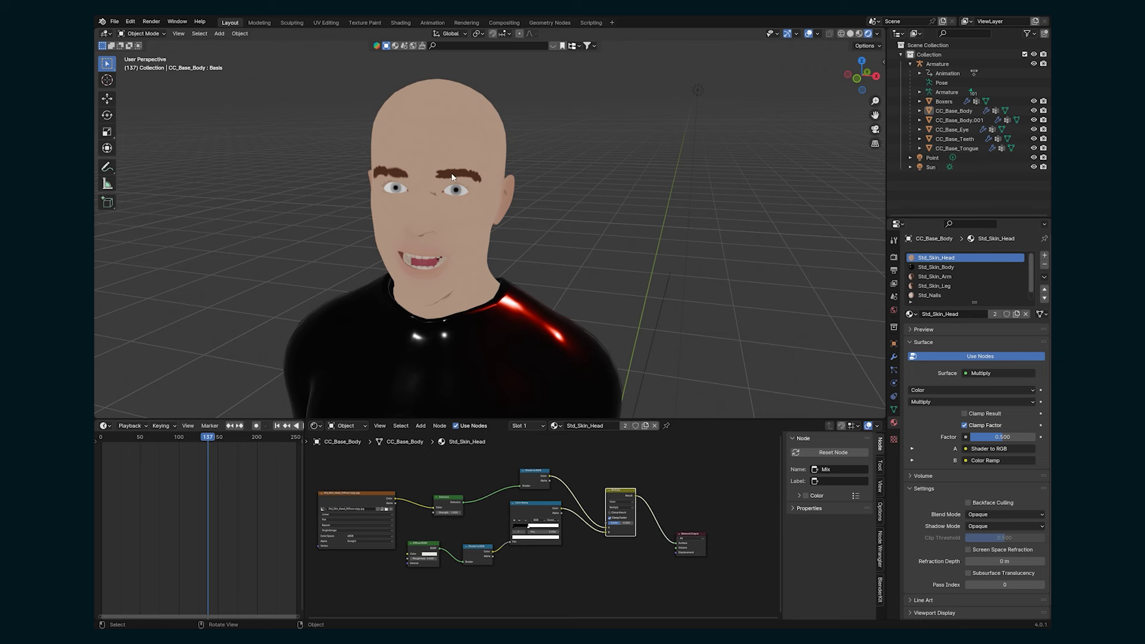
{"action": "left_click", "coordinate": [504, 23]}
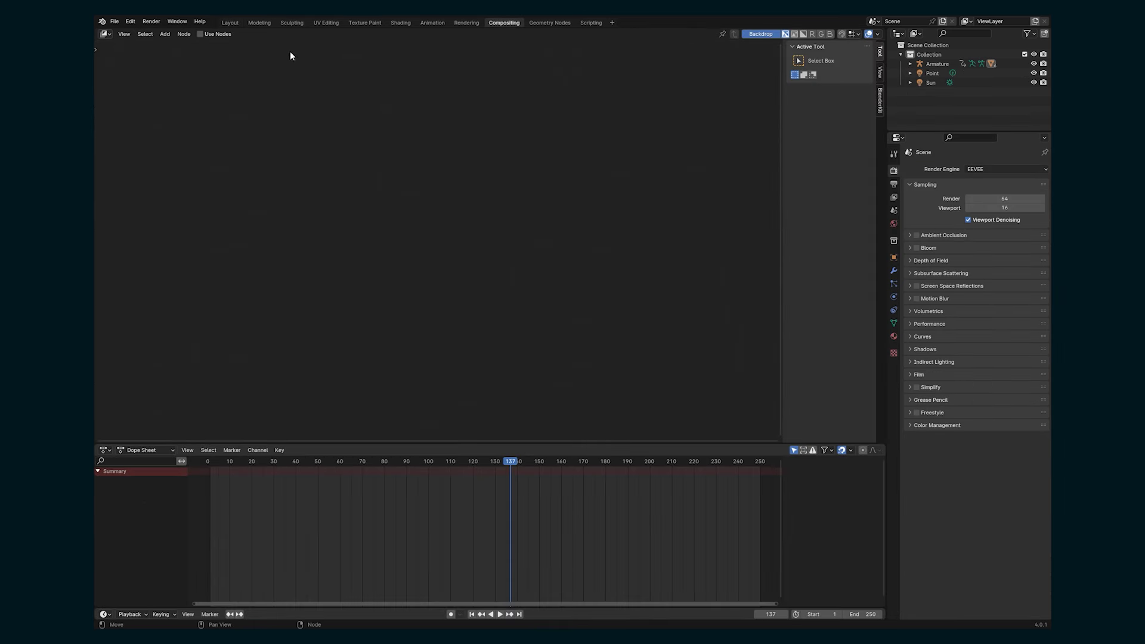
{"action": "left_click", "coordinate": [227, 23]}
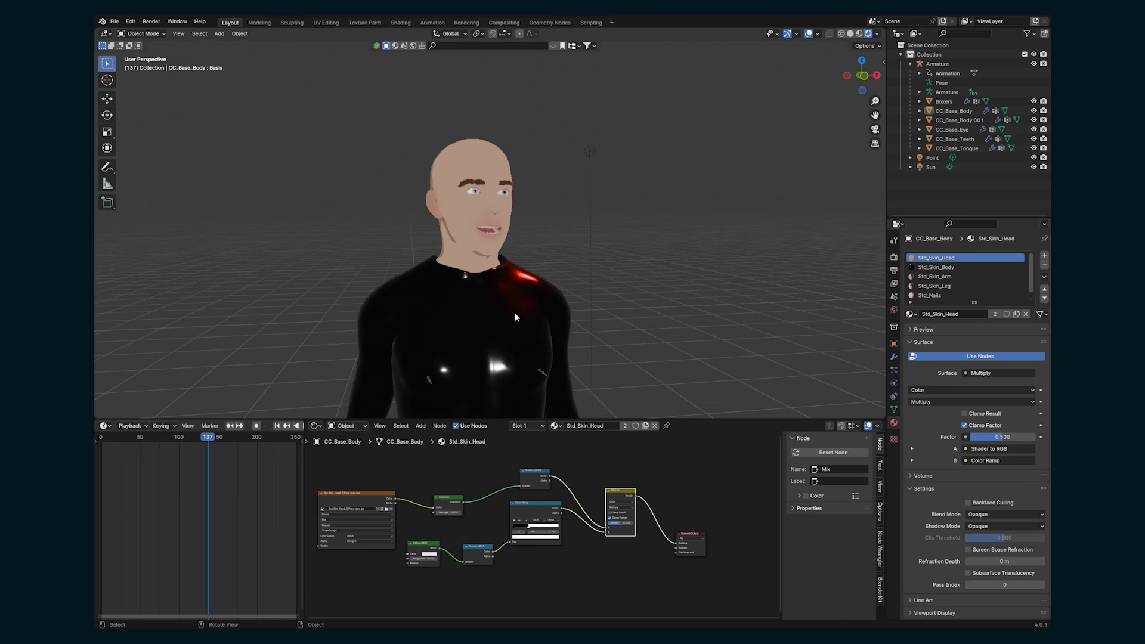
Delete the red point light and rotate the sun light to change the shading on the face.
{"action": "scroll", "coordinate": [514, 320], "scroll_direction": "up", "scroll_amount": 2}
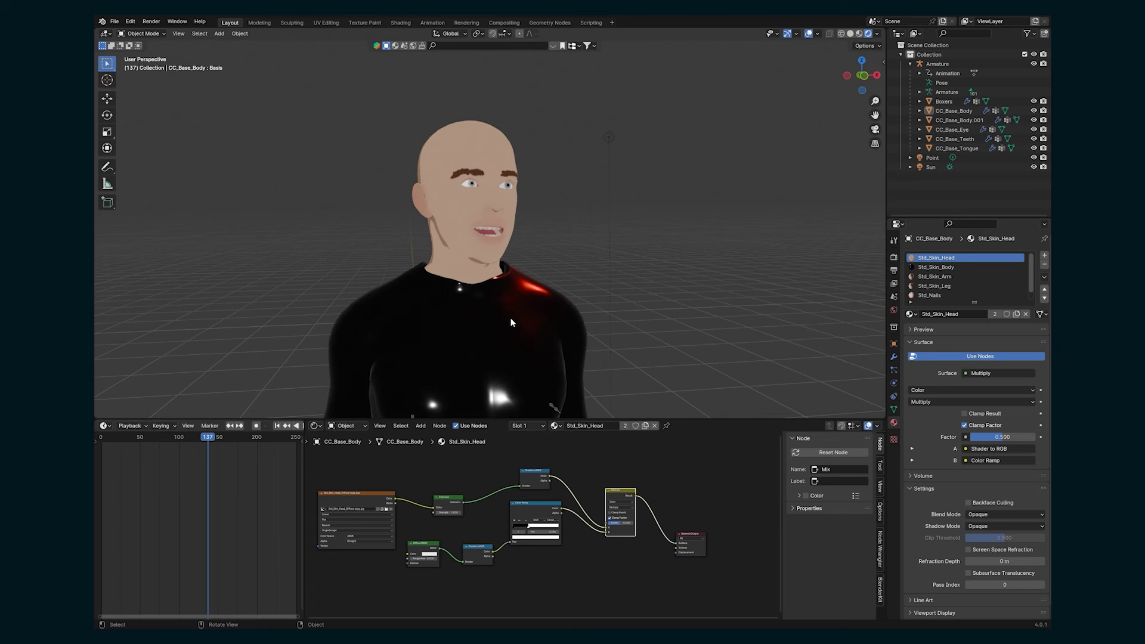
{"action": "middle_click_drag", "start_coordinate": [658, 138], "coordinate": [621, 128]}
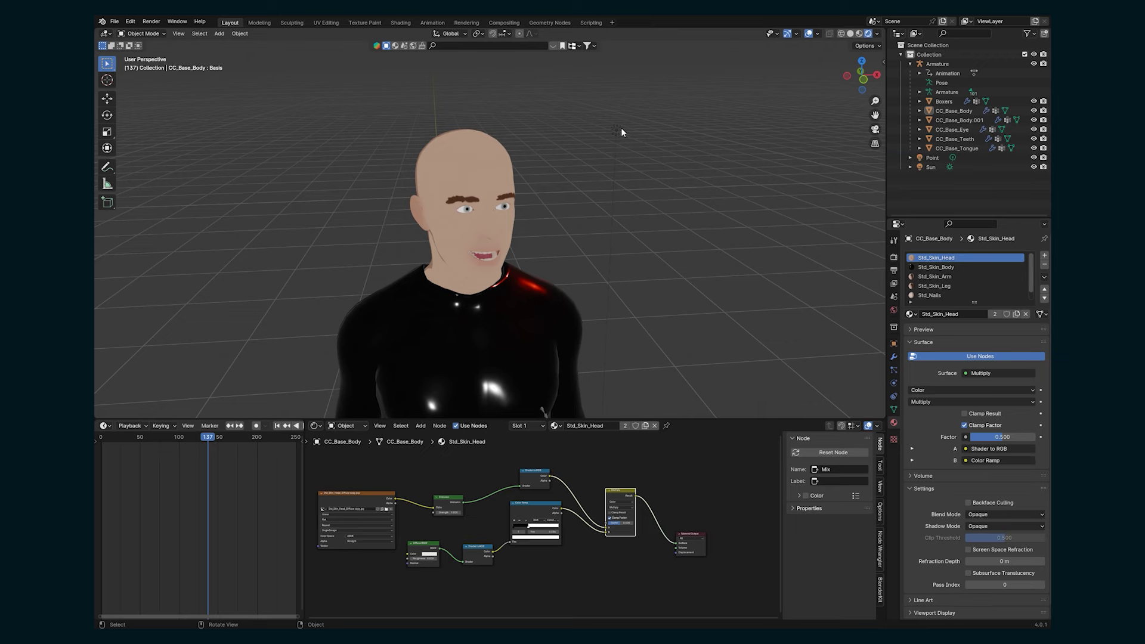
{"action": "left_click", "coordinate": [621, 130]}
{"action": "middle_click_drag", "start_coordinate": [617, 172], "coordinate": [592, 195]}
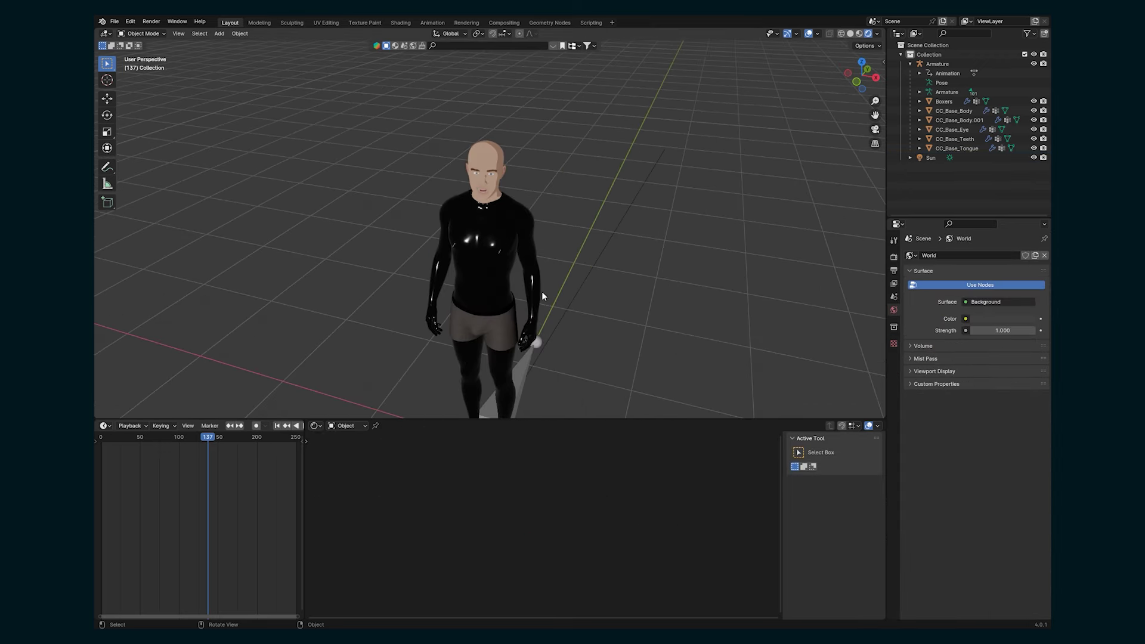
{"action": "scroll", "coordinate": [532, 338], "scroll_direction": "down", "scroll_amount": 5}
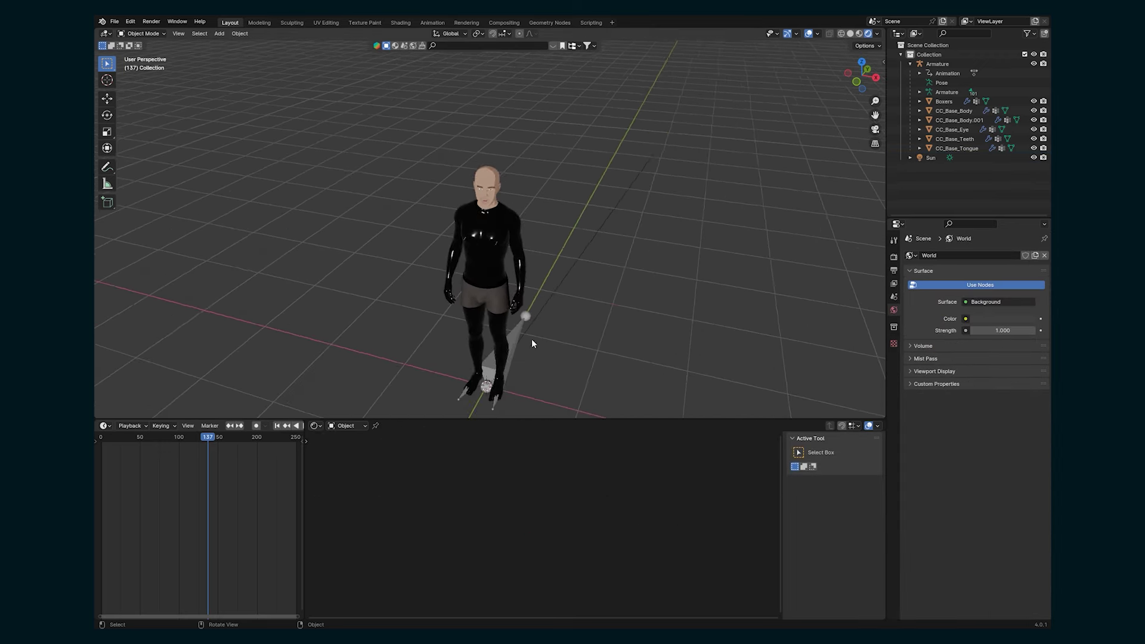
{"action": "scroll", "coordinate": [555, 268], "scroll_direction": "up", "scroll_amount": 3}
{"action": "left_click", "coordinate": [585, 248]}
Add a camera in front of the character at head height and show its view in a second viewport.
{"action": "key", "text": "KP_1"}
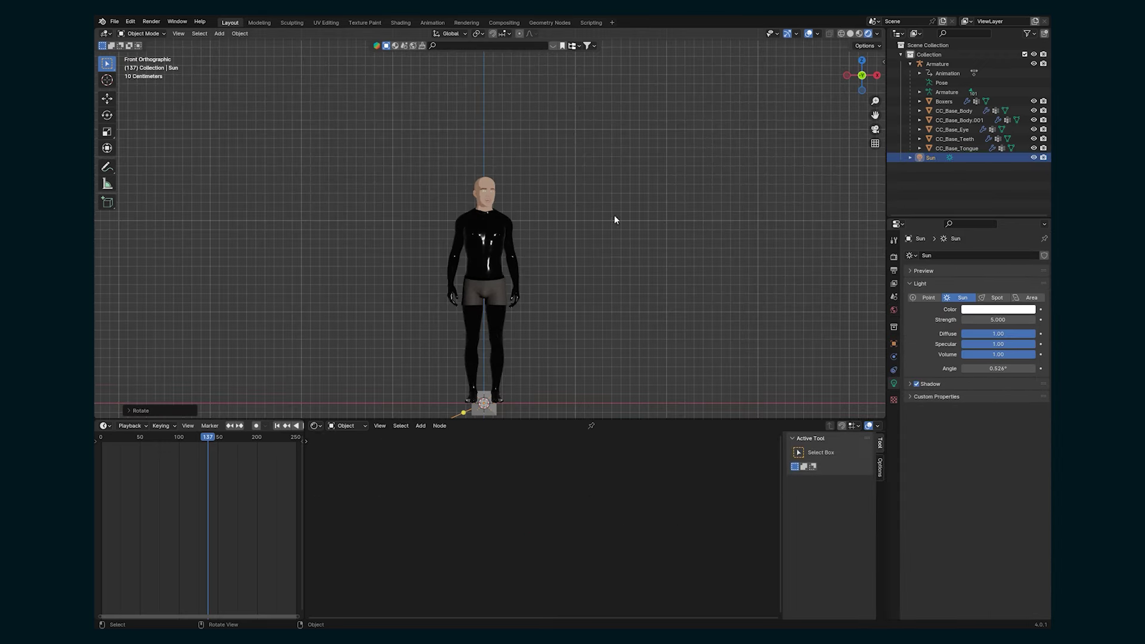
{"action": "key", "text": "shift+a"}
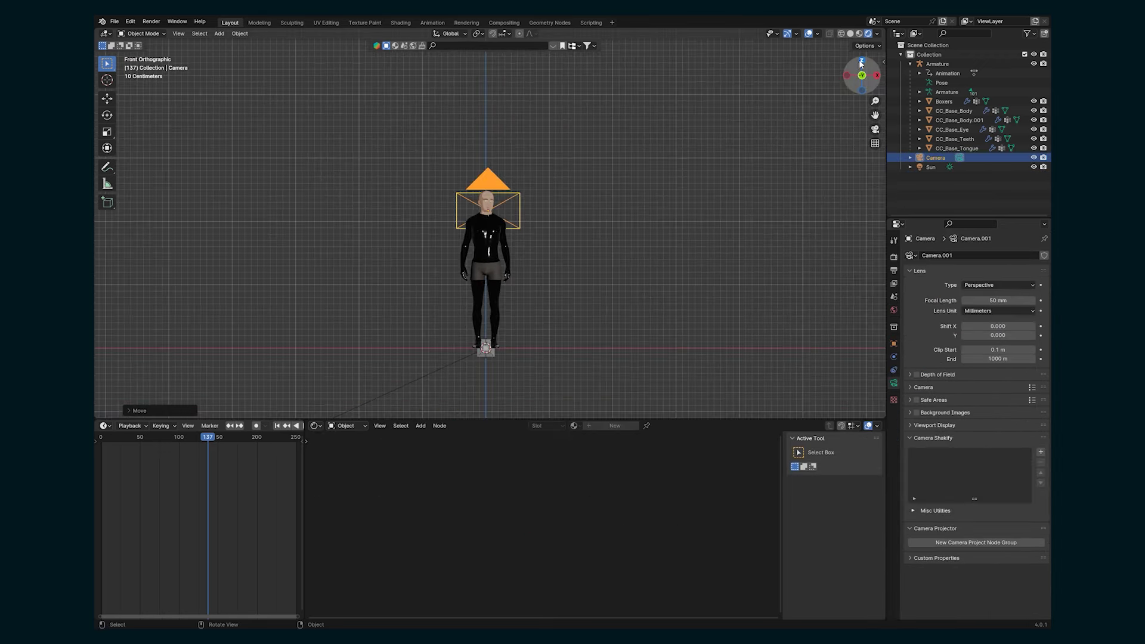
{"action": "left_click", "coordinate": [862, 60]}
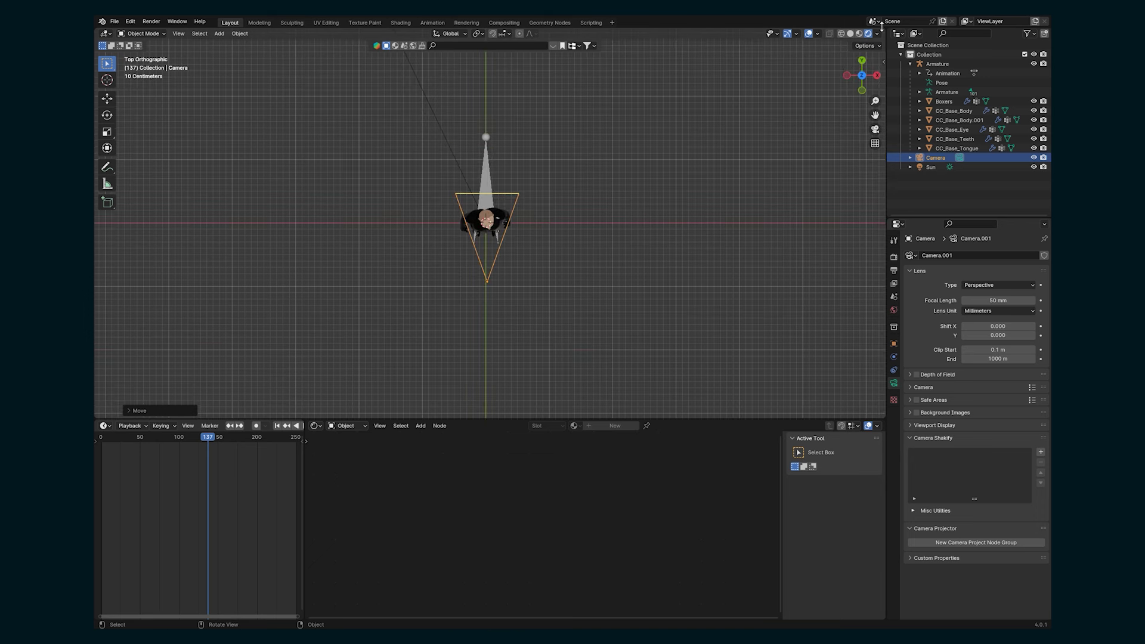
Set the camera's passepartout to 1.000 and its focal length to 24 mm.
{"action": "left_click", "coordinate": [932, 425]}
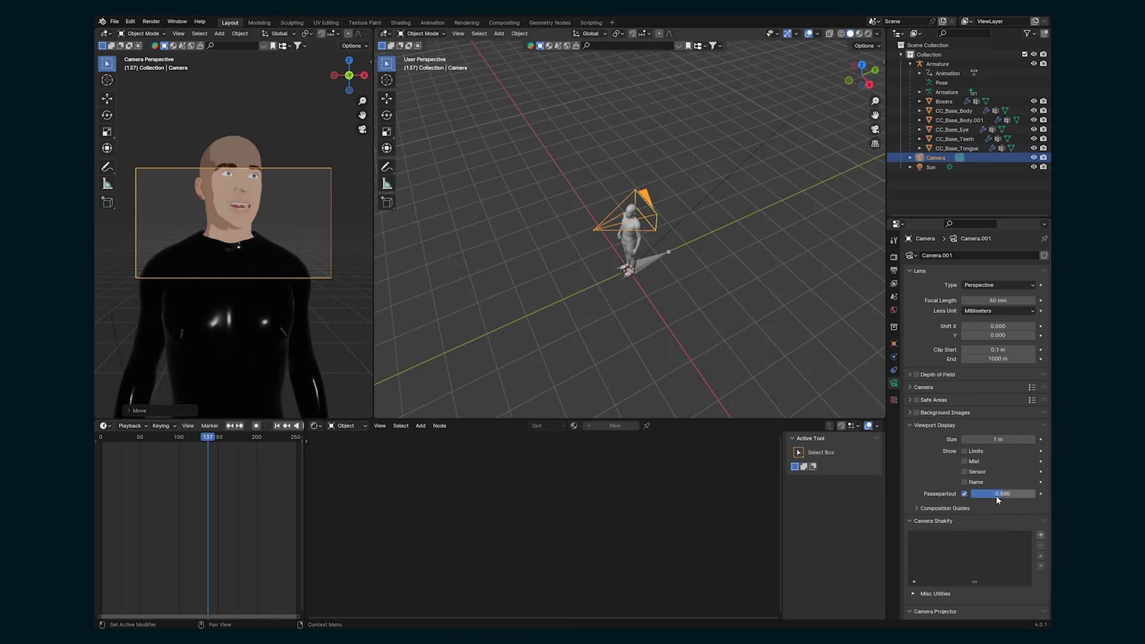
{"action": "left_click_drag", "start_coordinate": [998, 500], "coordinate": [1036, 500]}
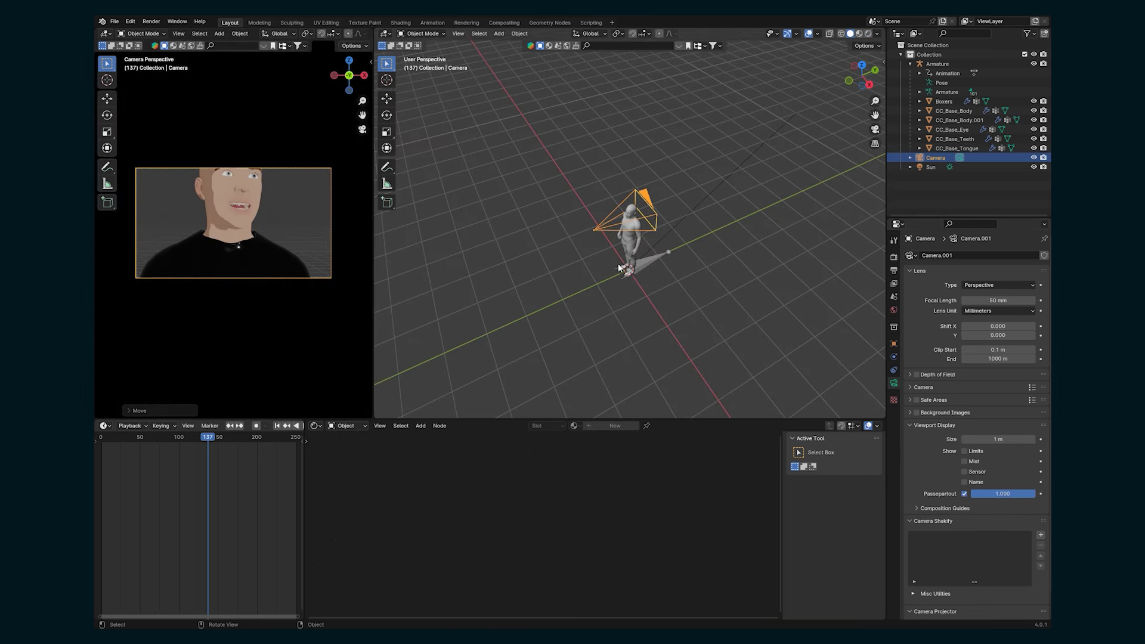
{"action": "left_click", "coordinate": [999, 300]}
{"action": "type", "text": "24"}
{"action": "key", "text": "Return"}
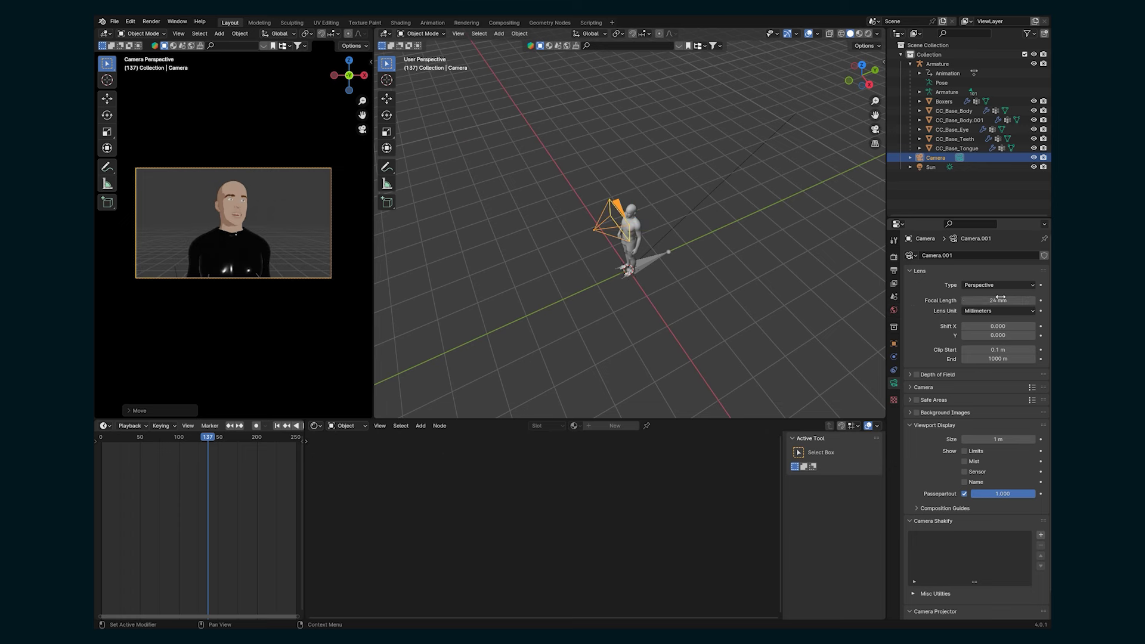
Move the camera up and closer to the character's head in the right side view.
{"action": "left_click", "coordinate": [869, 88]}
{"action": "key", "text": "g"}
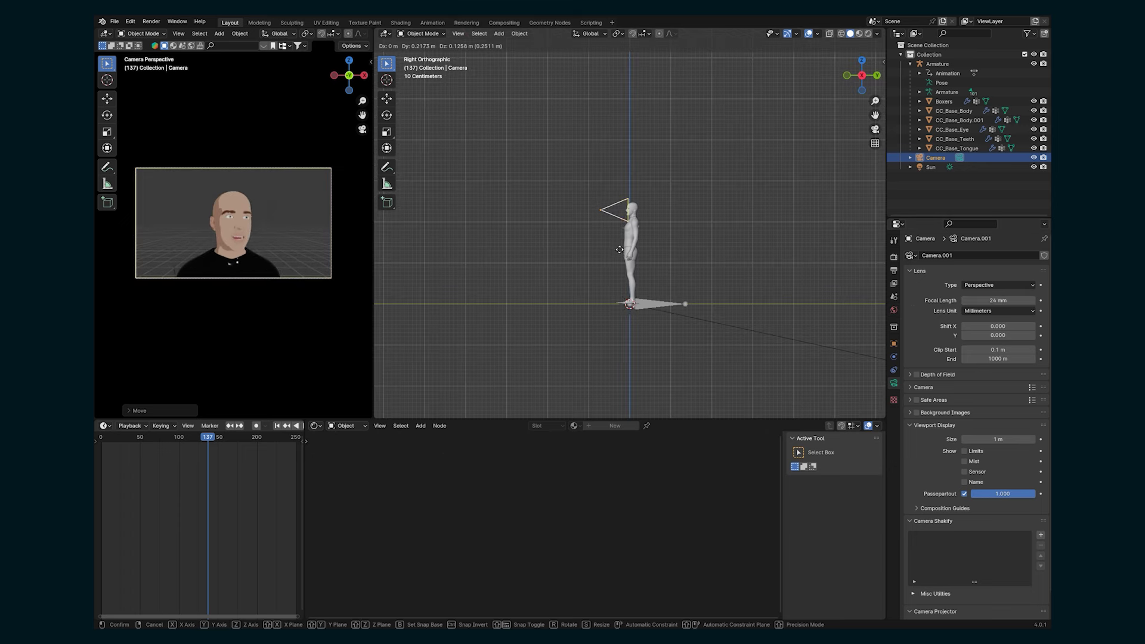
{"action": "left_click", "coordinate": [619, 250]}
Rotate the camera slightly in the top view and shift it sideways to frame the face at an angle.
{"action": "key", "text": "KP_7"}
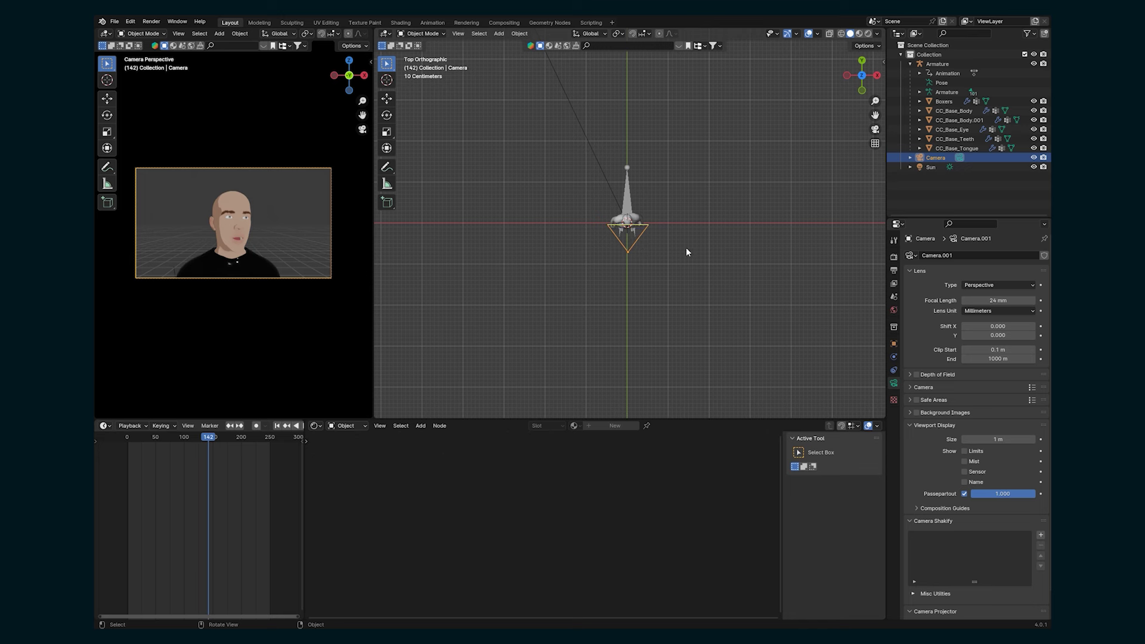
{"action": "key", "text": "r"}
{"action": "left_click", "coordinate": [687, 232]}
{"action": "key", "text": "g"}
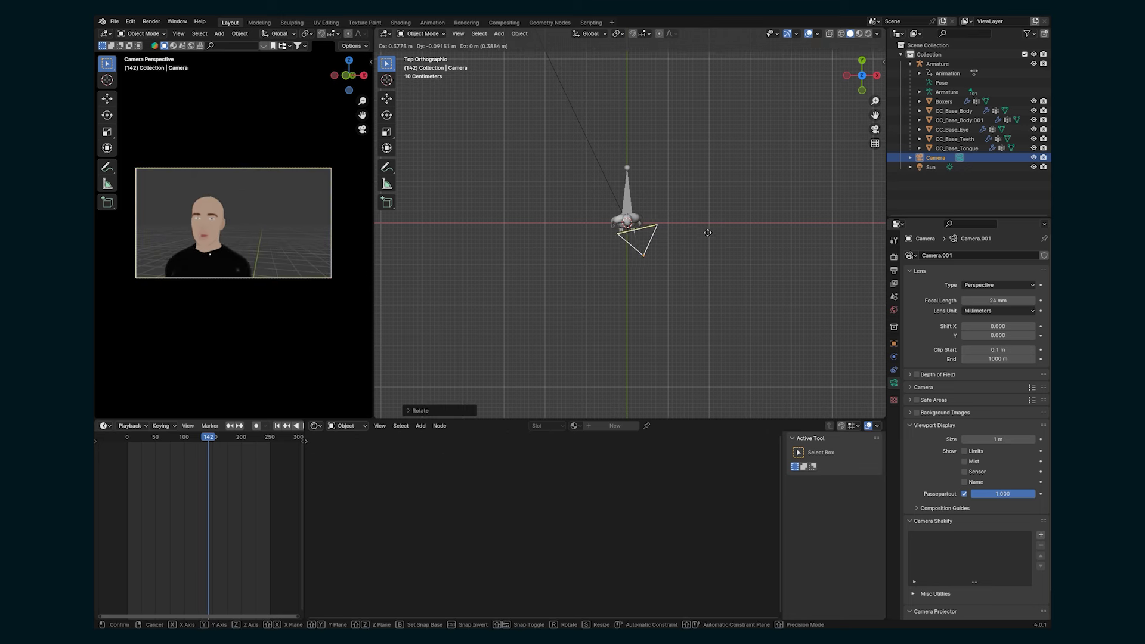
{"action": "left_click", "coordinate": [694, 230]}
Play and scrub the animation to frame 158 to check the character's framing in the camera view.
{"action": "left_click", "coordinate": [130, 439]}
{"action": "key", "text": "space"}
{"action": "left_click_drag", "start_coordinate": [148, 434], "coordinate": [217, 435]}
{"action": "scroll", "coordinate": [273, 262], "scroll_direction": "up", "scroll_amount": 2}
{"action": "scroll", "coordinate": [274, 263], "scroll_direction": "down", "scroll_amount": 1}
{"action": "left_click", "coordinate": [504, 267]}
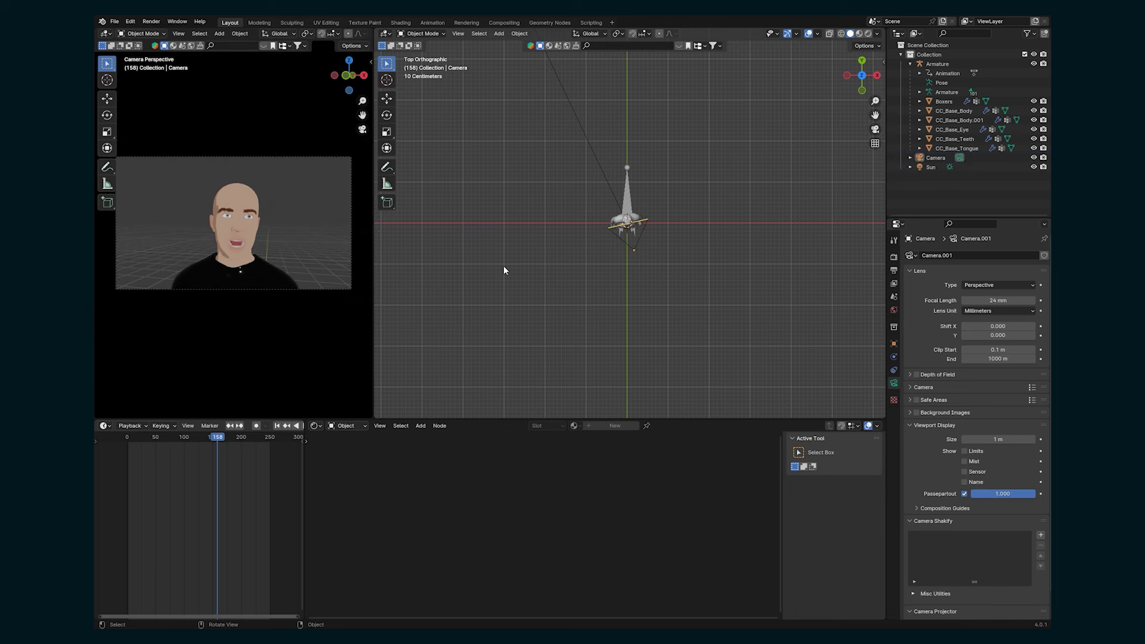
Import BACKGROUND.png from the textures folder as an image plane.
{"action": "key", "text": "shift+a"}
{"action": "mouse_move", "coordinate": [478, 232]}
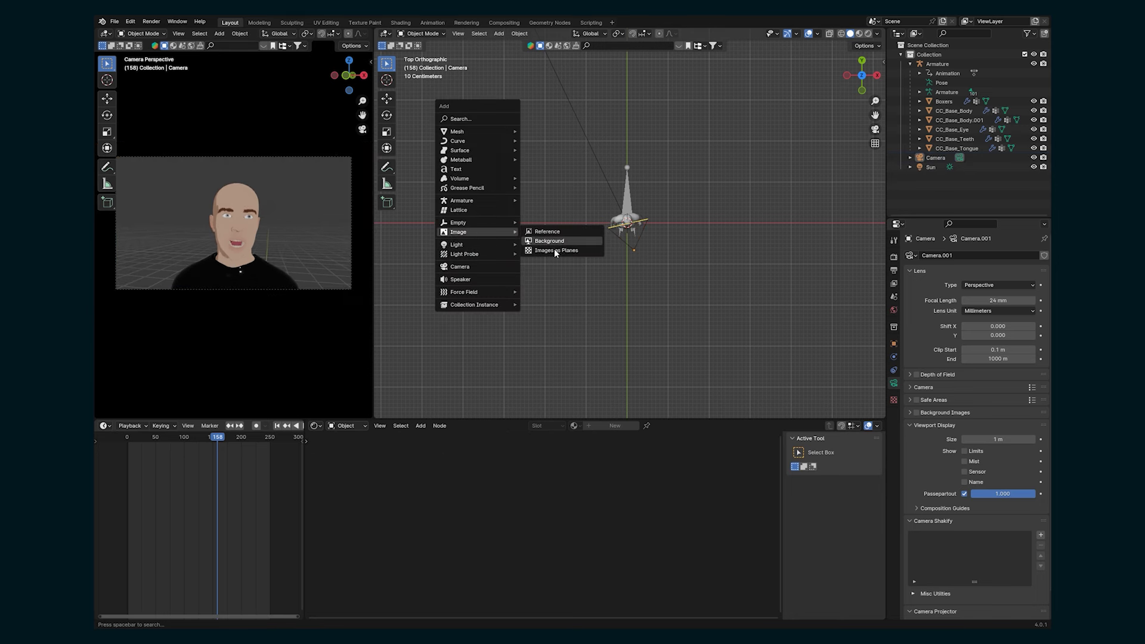
{"action": "left_click", "coordinate": [556, 250]}
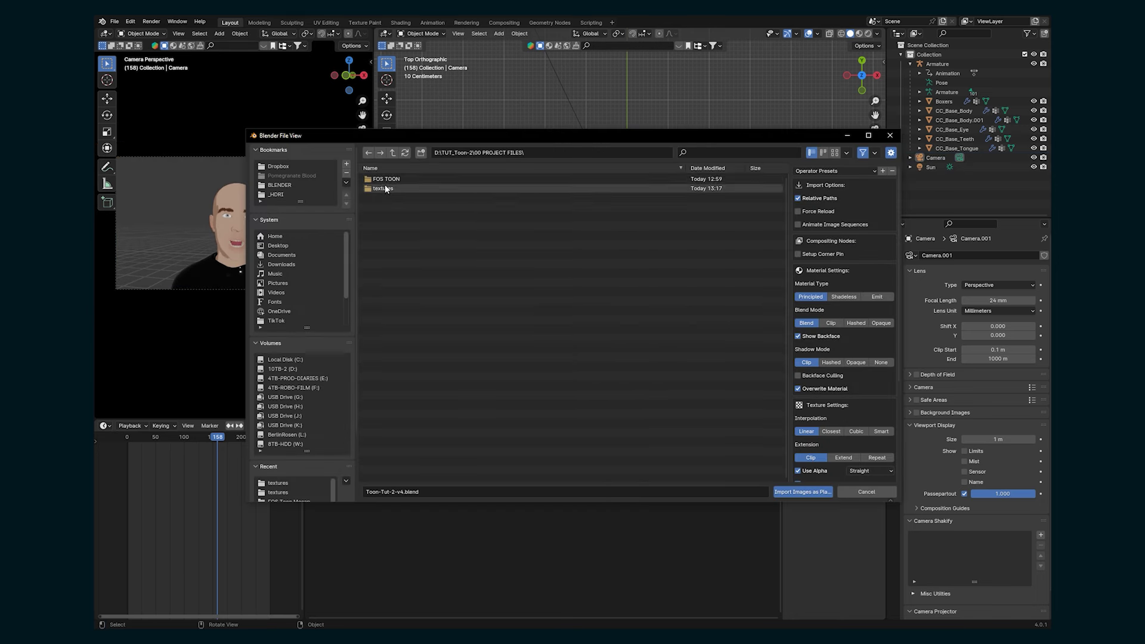
{"action": "double_click", "coordinate": [382, 187]}
{"action": "left_click", "coordinate": [835, 153]}
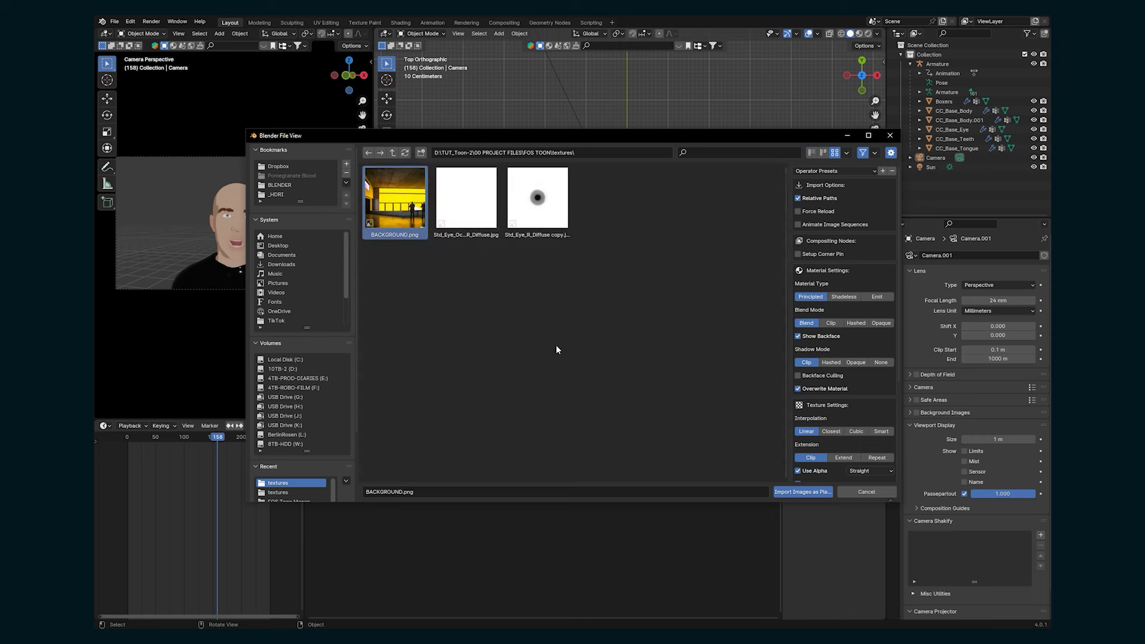
{"action": "left_click", "coordinate": [803, 492]}
Enlarge the background image plane and move it behind the character so it fills the camera view.
{"action": "key", "text": "g"}
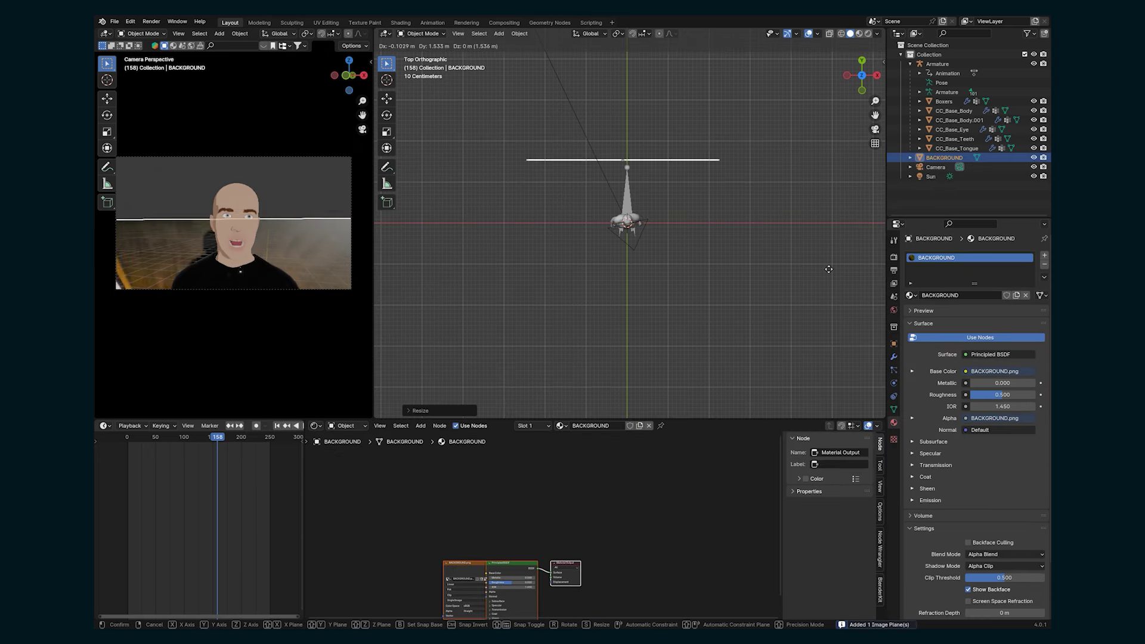
{"action": "left_click", "coordinate": [825, 243]}
{"action": "scroll", "coordinate": [471, 570], "scroll_direction": "up", "scroll_amount": 5}
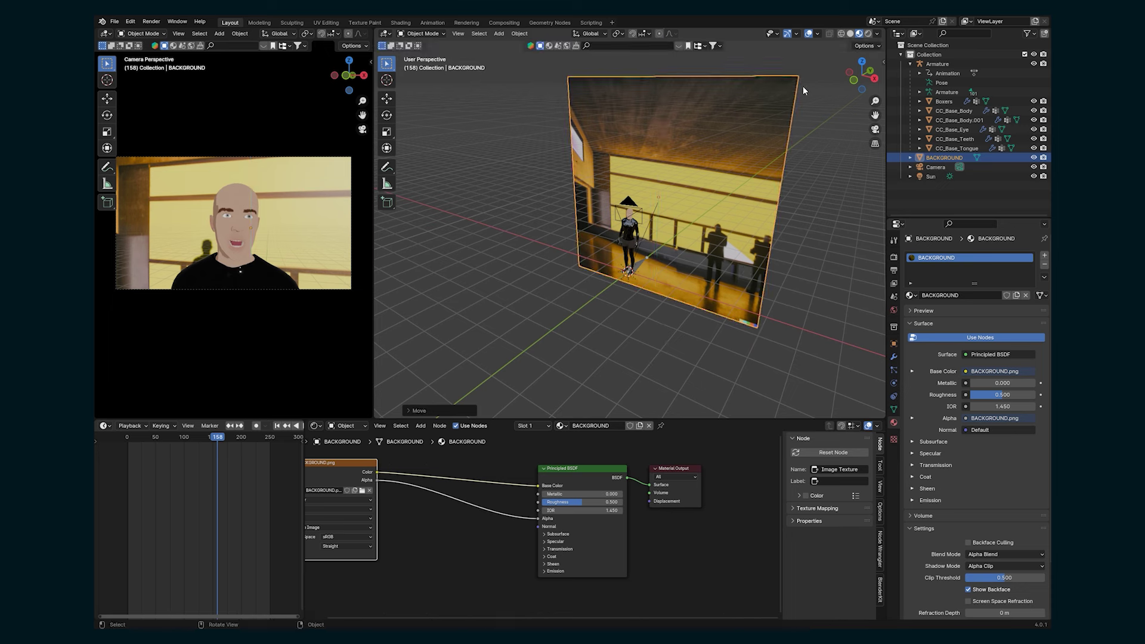
{"action": "left_click", "coordinate": [859, 60]}
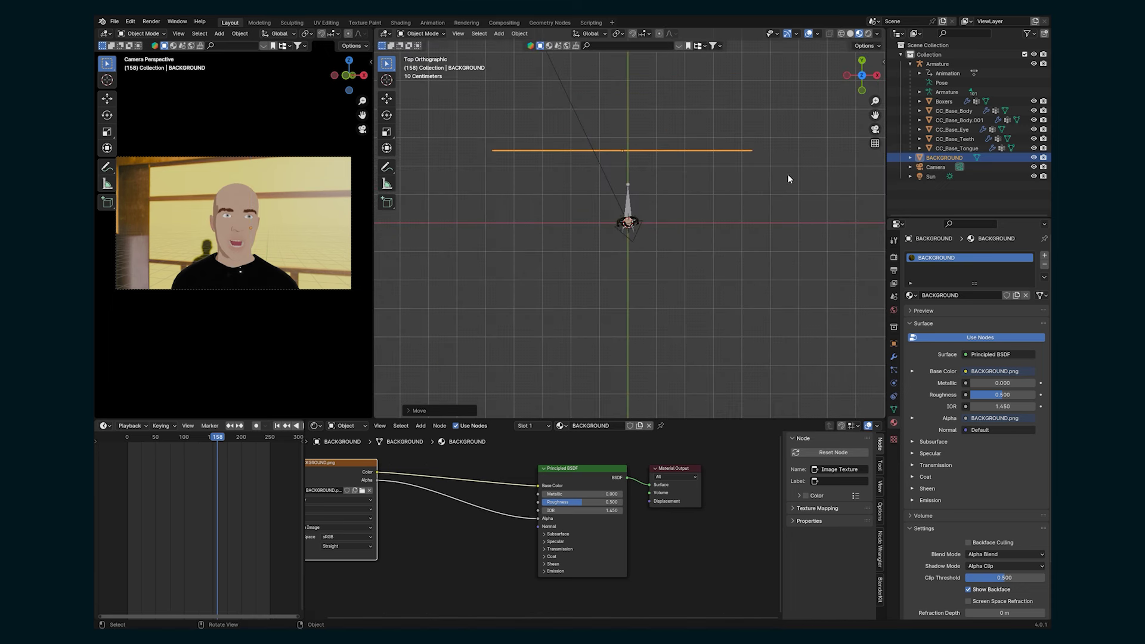
{"action": "scroll", "coordinate": [739, 190], "scroll_direction": "up", "scroll_amount": 5}
{"action": "left_click", "coordinate": [667, 209]}
{"action": "key", "text": "r"}
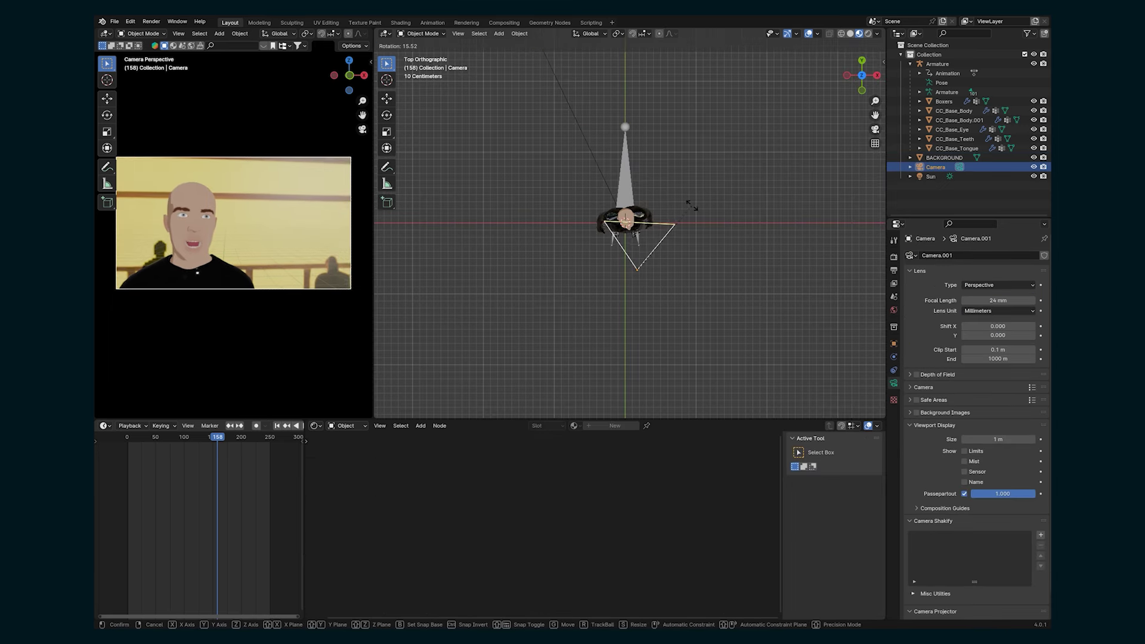
{"action": "right_click", "coordinate": [690, 205]}
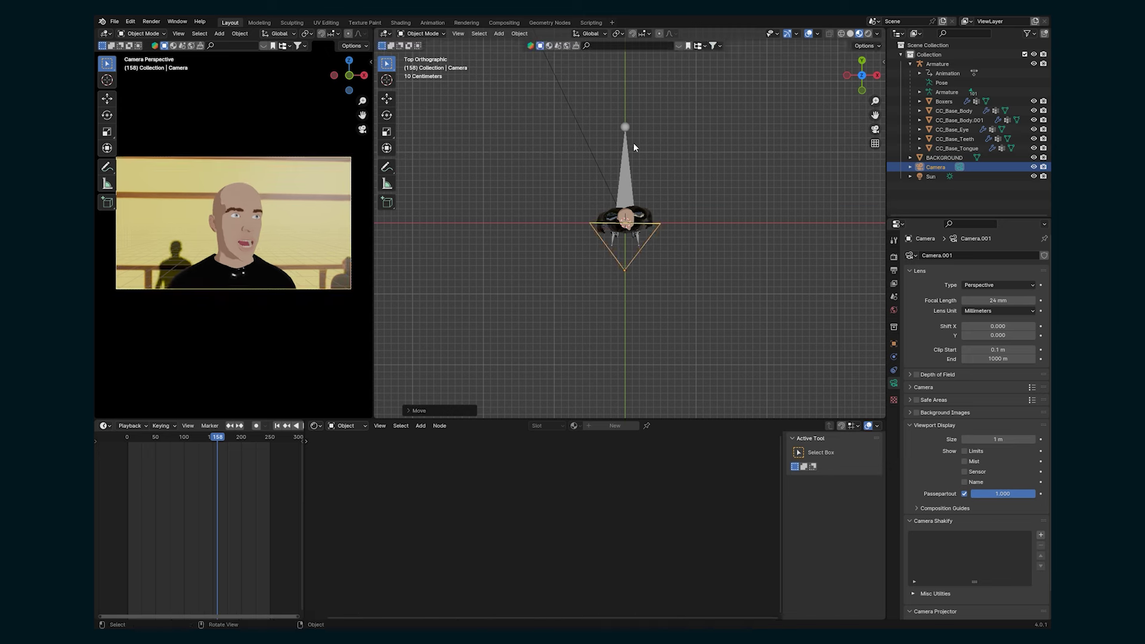
Rotate the character's armature slightly in the top view to turn the face relative to the camera.
{"action": "left_click", "coordinate": [626, 129]}
{"action": "key", "text": "r"}
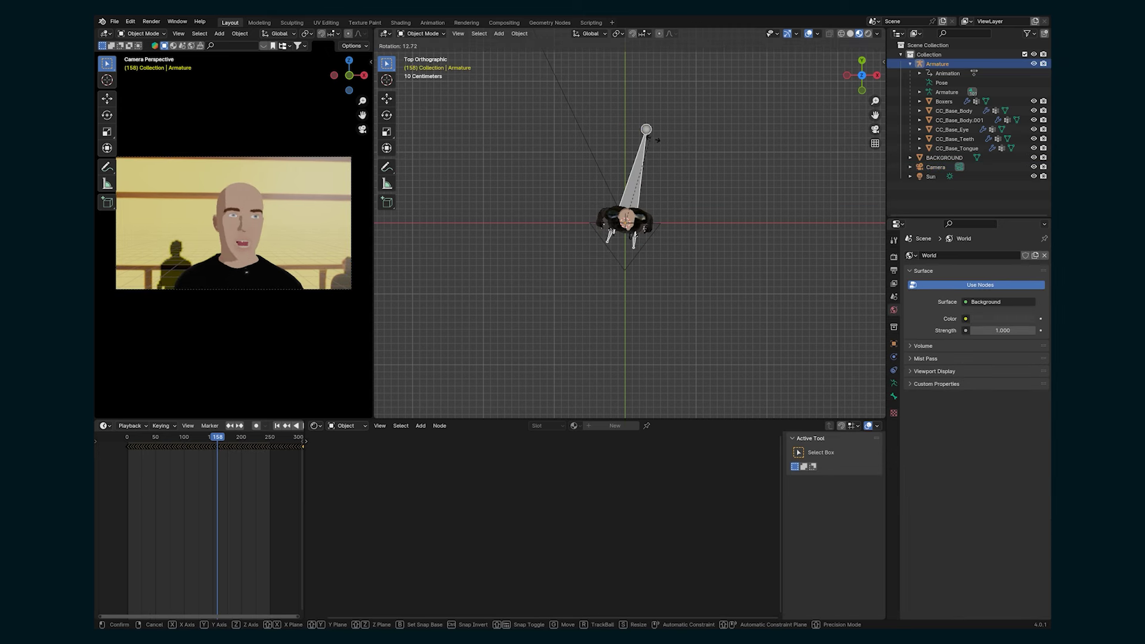
{"action": "left_click", "coordinate": [656, 164]}
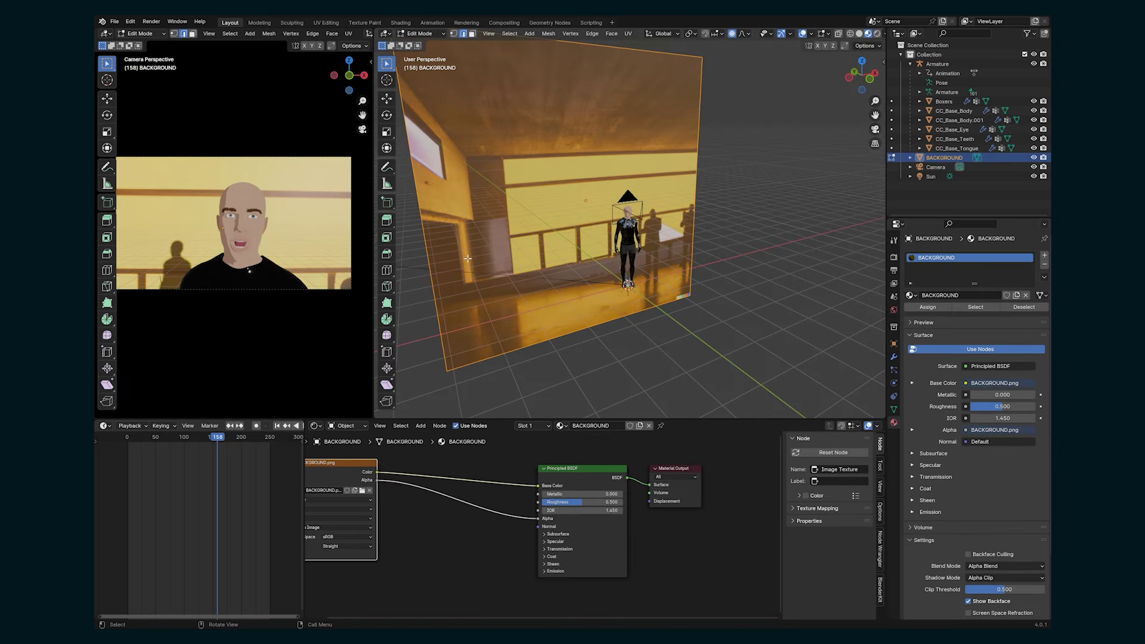
Add horizontal loop cuts across the background plane where the back wall meets the floor and the ceiling.
{"action": "left_click", "coordinate": [387, 269]}
{"action": "left_click_drag", "start_coordinate": [424, 283], "coordinate": [425, 285]}
{"action": "scroll", "coordinate": [425, 285], "scroll_direction": "down", "scroll_amount": 4}
{"action": "left_click", "coordinate": [386, 64]}
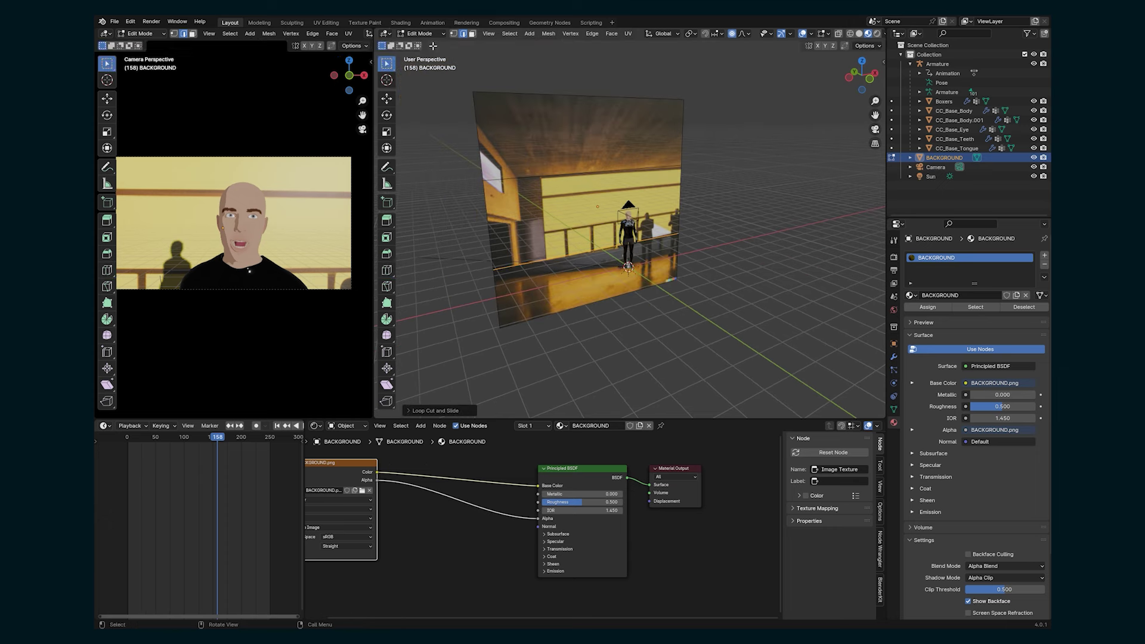
Pull the background plane's top and bottom edges forward along Y to fold out a ceiling and a floor.
{"action": "left_click", "coordinate": [516, 97]}
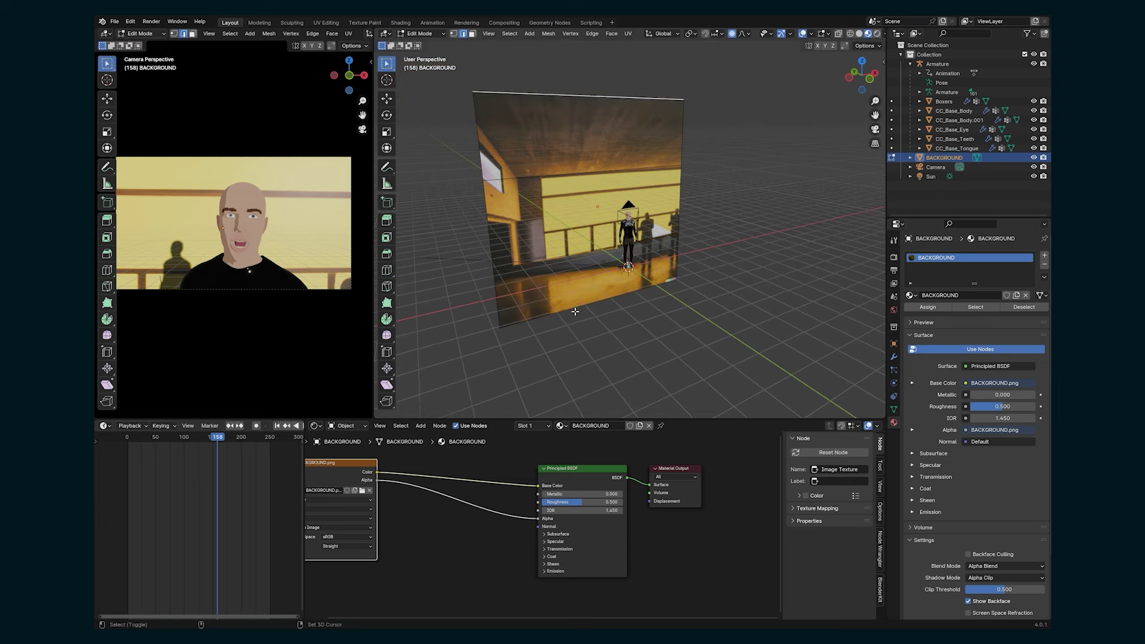
{"action": "left_click", "coordinate": [575, 310], "text": "shift"}
{"action": "key", "text": "g"}
{"action": "key", "text": "y"}
{"action": "left_click", "coordinate": [685, 368]}
Lower the ceiling's front edge along Z and finish editing the background mesh.
{"action": "middle_click_drag", "start_coordinate": [685, 368], "coordinate": [504, 73]}
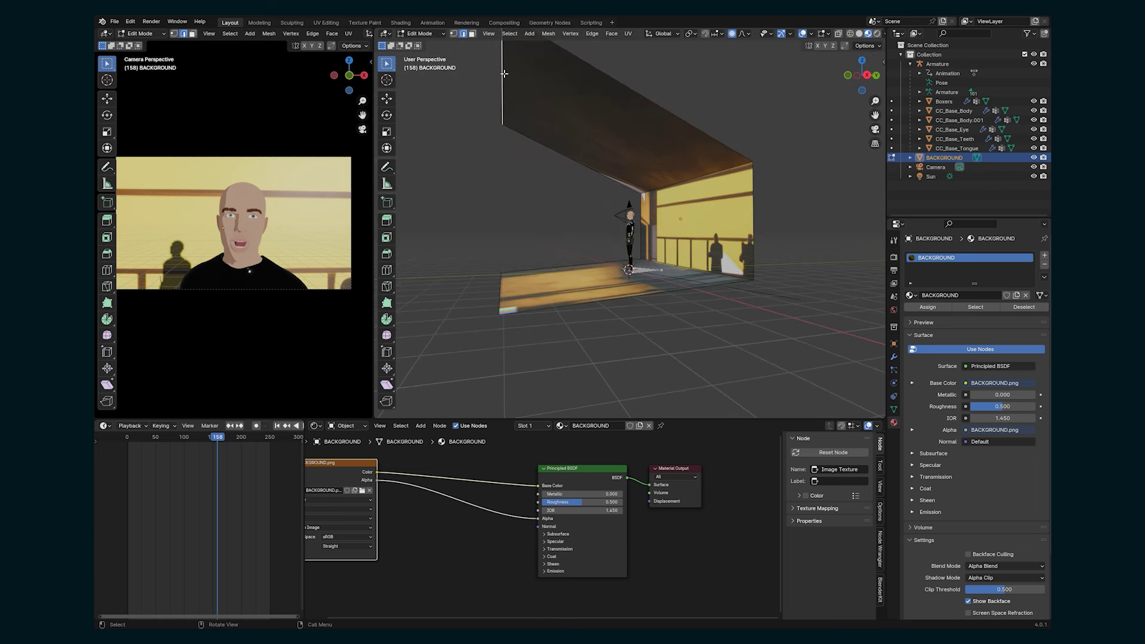
{"action": "key", "text": "g"}
{"action": "key", "text": "z"}
{"action": "left_click", "coordinate": [494, 143]}
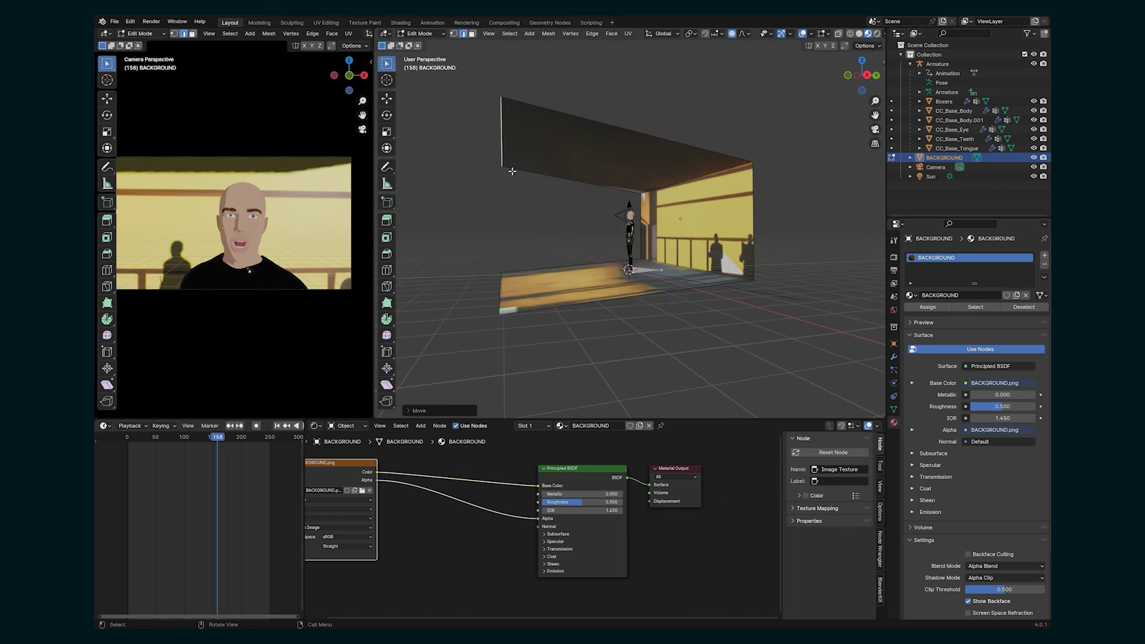
{"action": "middle_click_drag", "start_coordinate": [512, 171], "coordinate": [578, 299]}
{"action": "key", "text": "Tab"}
Insert a Hue/Saturation/Value node between the BACKGROUND.png color output and the Principled BSDF base color, and space out the nodes.
{"action": "scroll", "coordinate": [578, 298], "scroll_direction": "up", "scroll_amount": 3}
{"action": "scroll", "coordinate": [547, 527], "scroll_direction": "down", "scroll_amount": 2}
{"action": "key", "text": "shift+a"}
{"action": "left_click", "coordinate": [461, 486]}
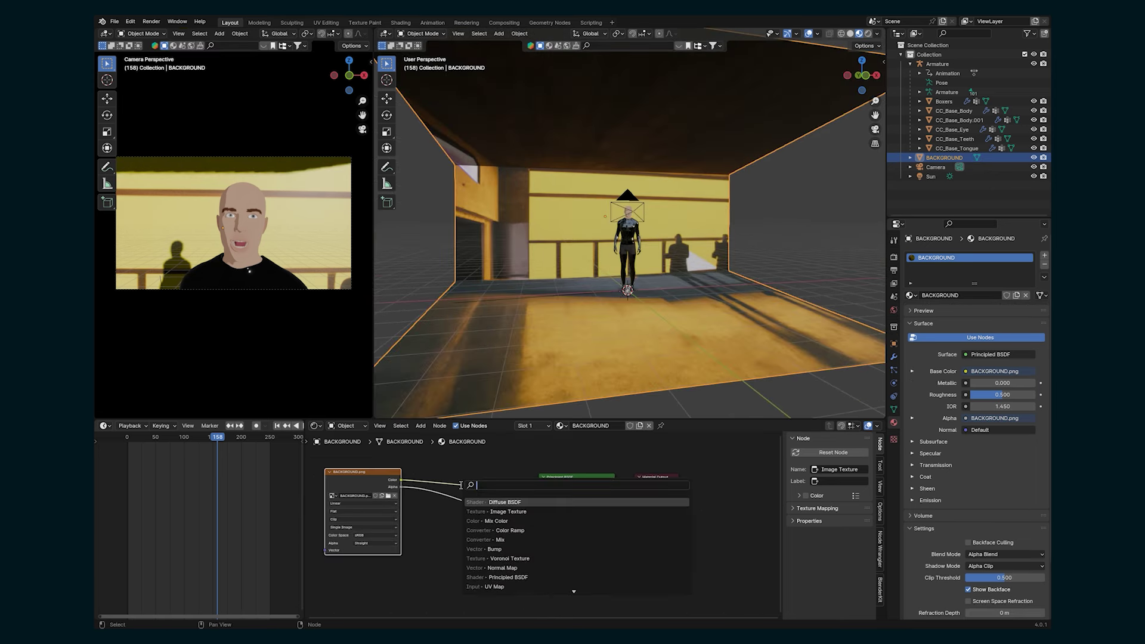
{"action": "type", "text": "hue"}
{"action": "left_click", "coordinate": [499, 504]}
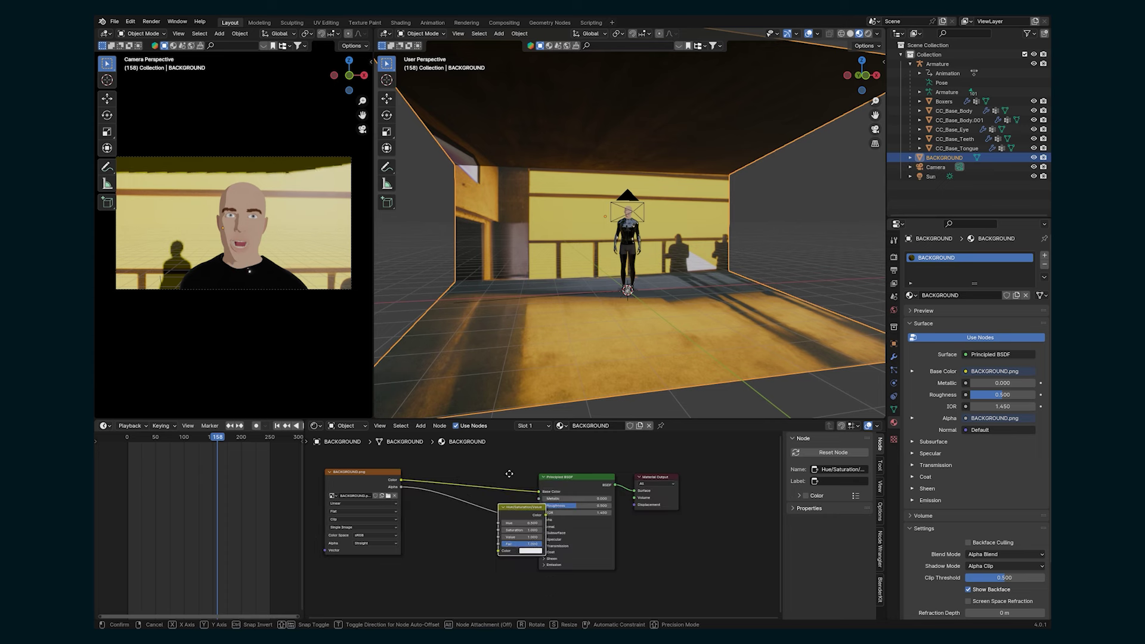
{"action": "left_click", "coordinate": [505, 464]}
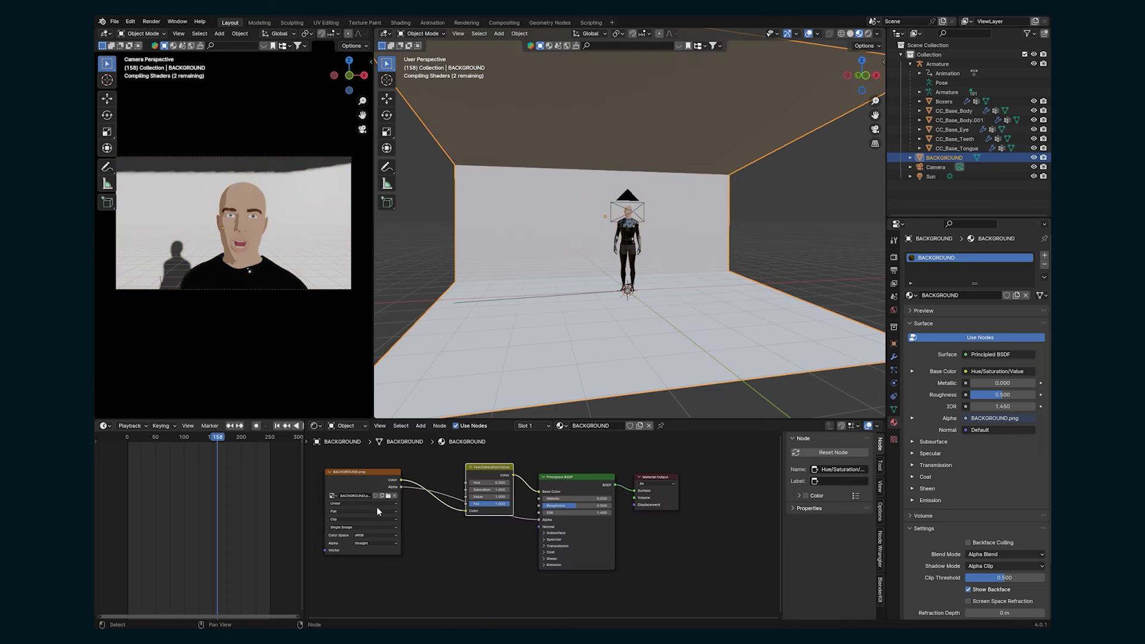
{"action": "left_click_drag", "start_coordinate": [377, 511], "coordinate": [381, 545]}
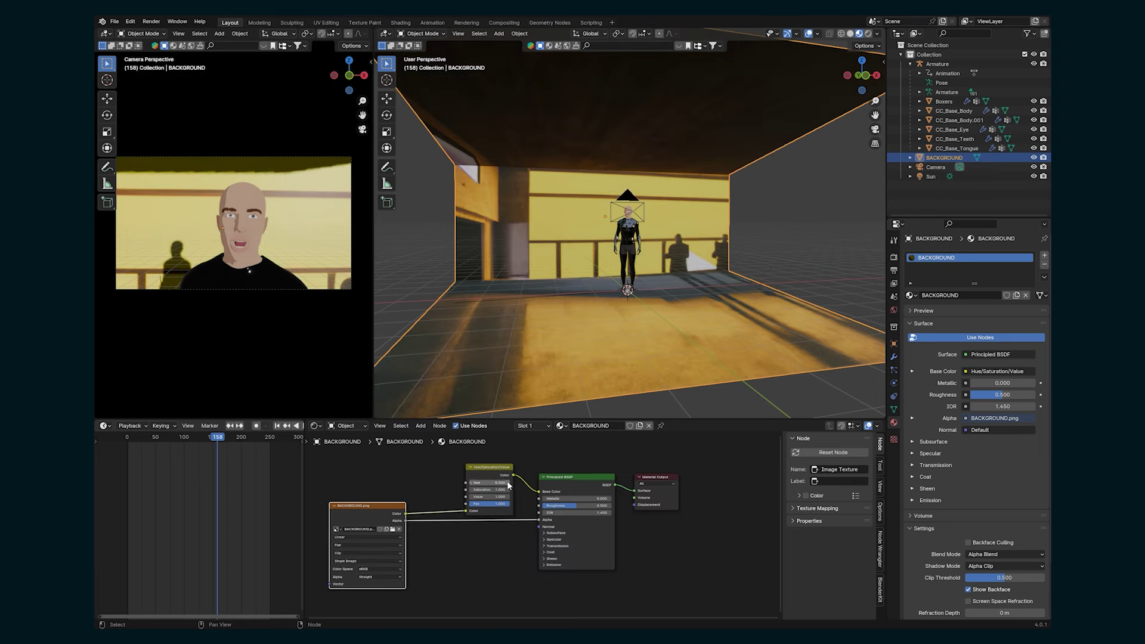
Set the Hue/Saturation/Value node's hue to 0.900 and place the node above the image texture's alpha link.
{"action": "left_click", "coordinate": [508, 483]}
{"action": "left_click", "coordinate": [508, 483]}
{"action": "left_click", "coordinate": [507, 482]}
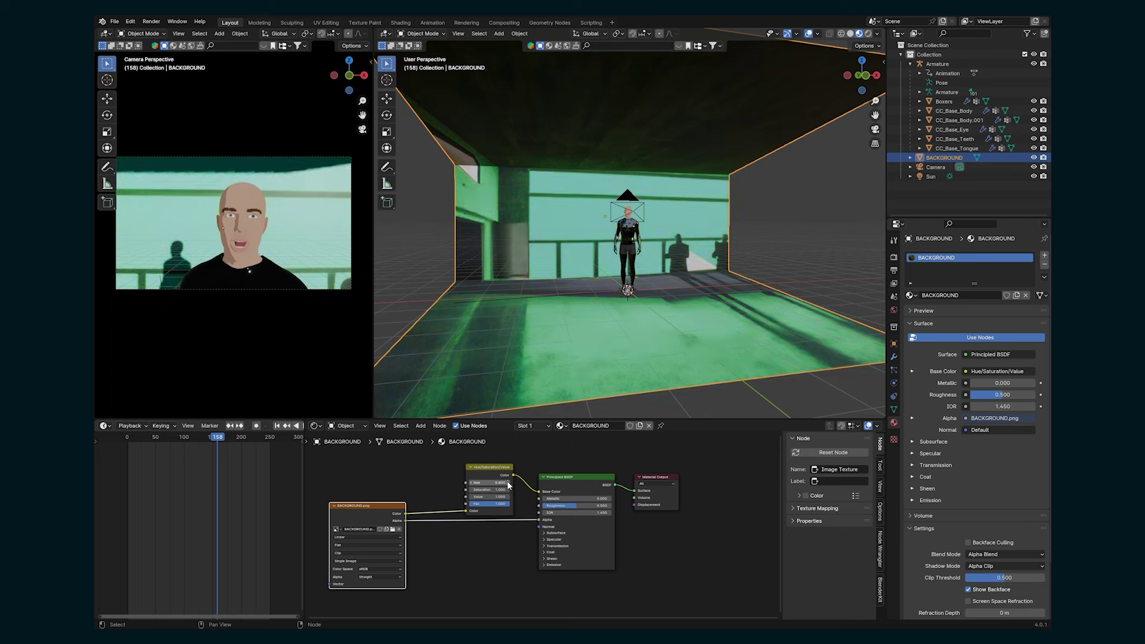
{"action": "left_click", "coordinate": [508, 486]}
{"action": "left_click_drag", "start_coordinate": [498, 472], "coordinate": [473, 456]}
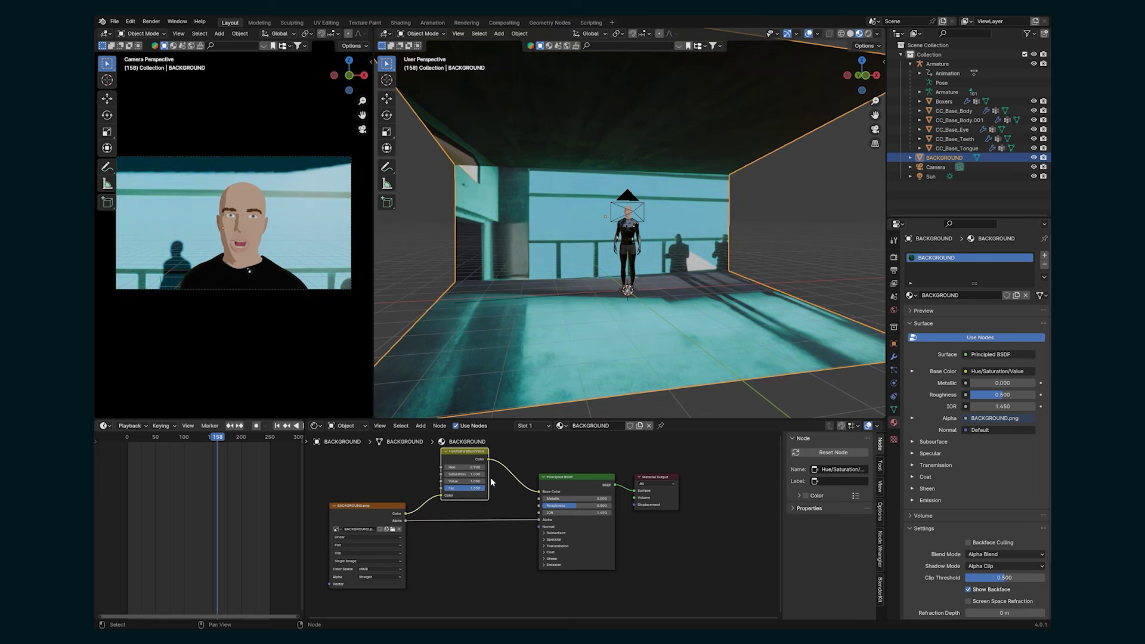
Feed the hue-shifted color into the Principled BSDF's emission color and set the emission strength to 0.5.
{"action": "left_click", "coordinate": [544, 565]}
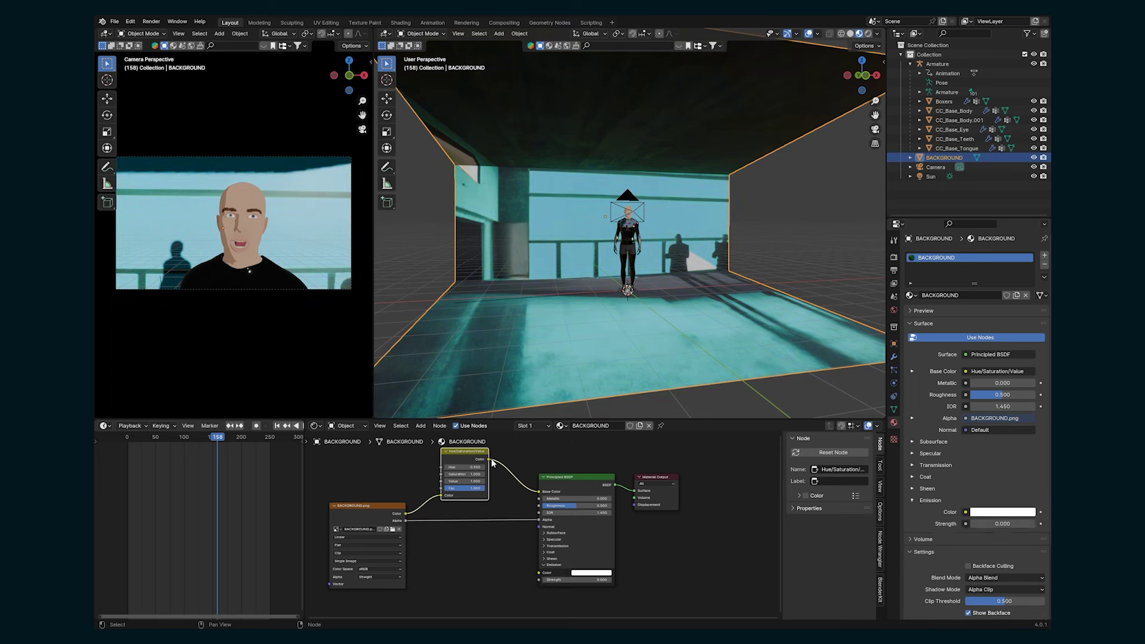
{"action": "left_click_drag", "start_coordinate": [488, 459], "coordinate": [538, 574]}
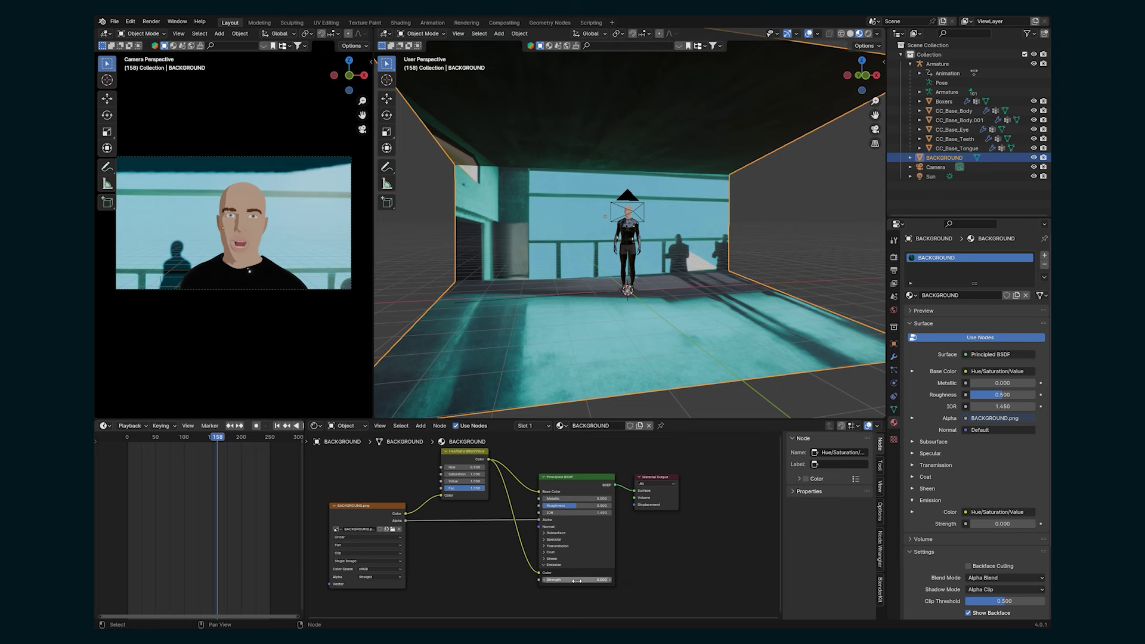
{"action": "double_click", "coordinate": [579, 580]}
{"action": "type", "text": ".5"}
{"action": "key", "text": "Return"}
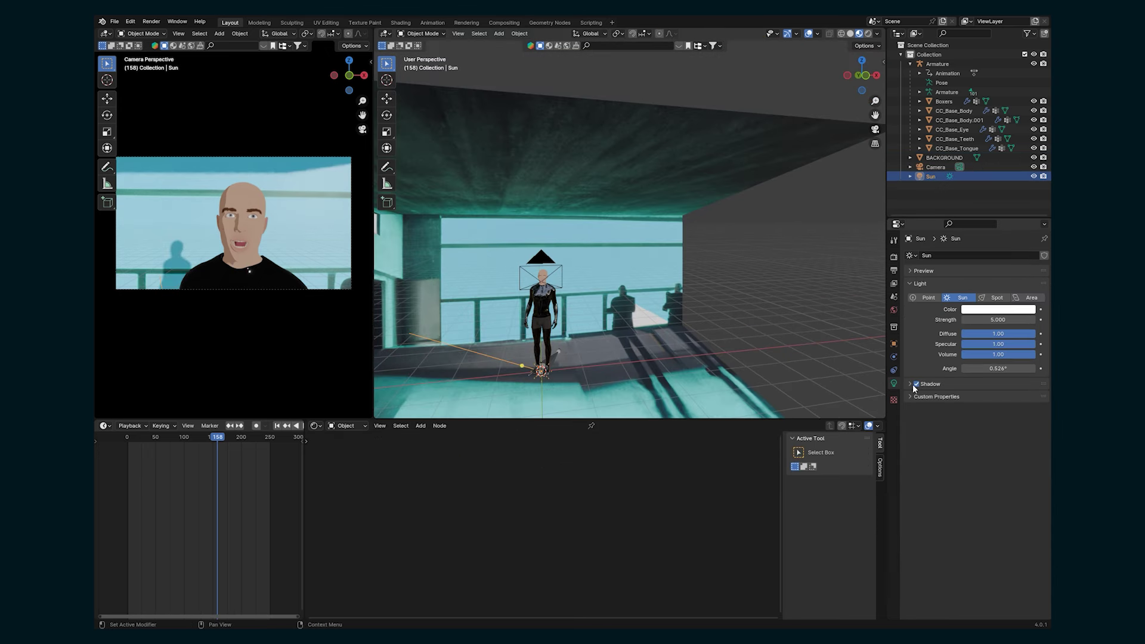
Turn off shadows for the sun light and save the file.
{"action": "left_click", "coordinate": [915, 386]}
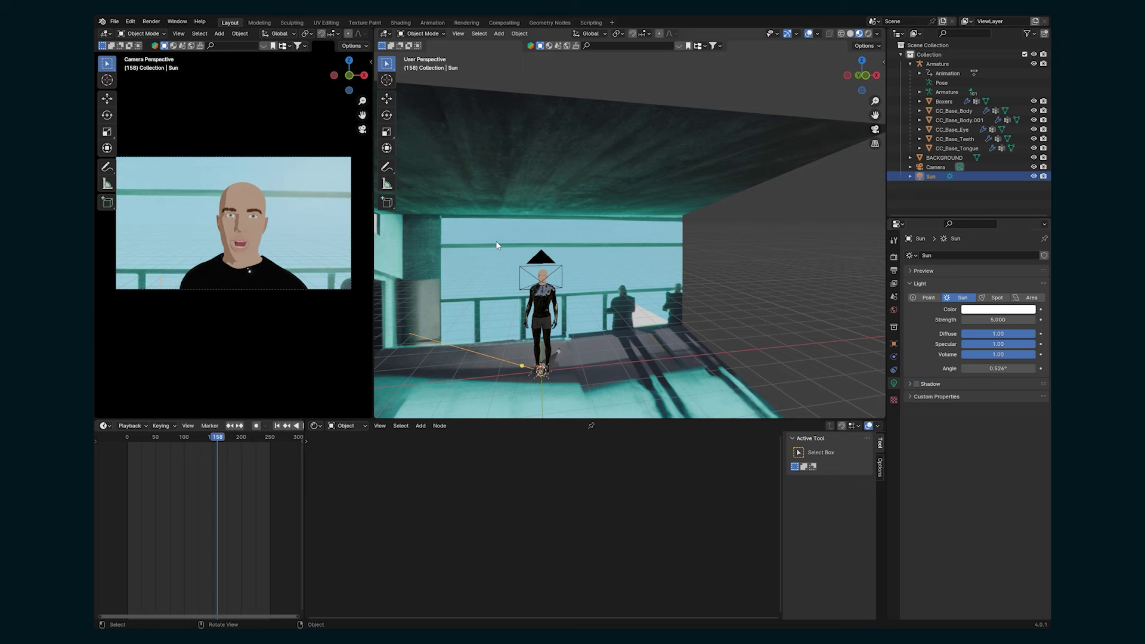
{"action": "scroll", "coordinate": [554, 309], "scroll_direction": "down", "scroll_amount": 3}
{"action": "middle_click_drag", "start_coordinate": [555, 308], "coordinate": [632, 247]}
{"action": "key", "text": "ctrl+s"}
Collapse the armature's hierarchy and rename the collection holding the scene objects as BASE.
{"action": "left_click", "coordinate": [910, 64]}
{"action": "left_click", "coordinate": [939, 65]}
{"action": "left_click", "coordinate": [933, 73]}
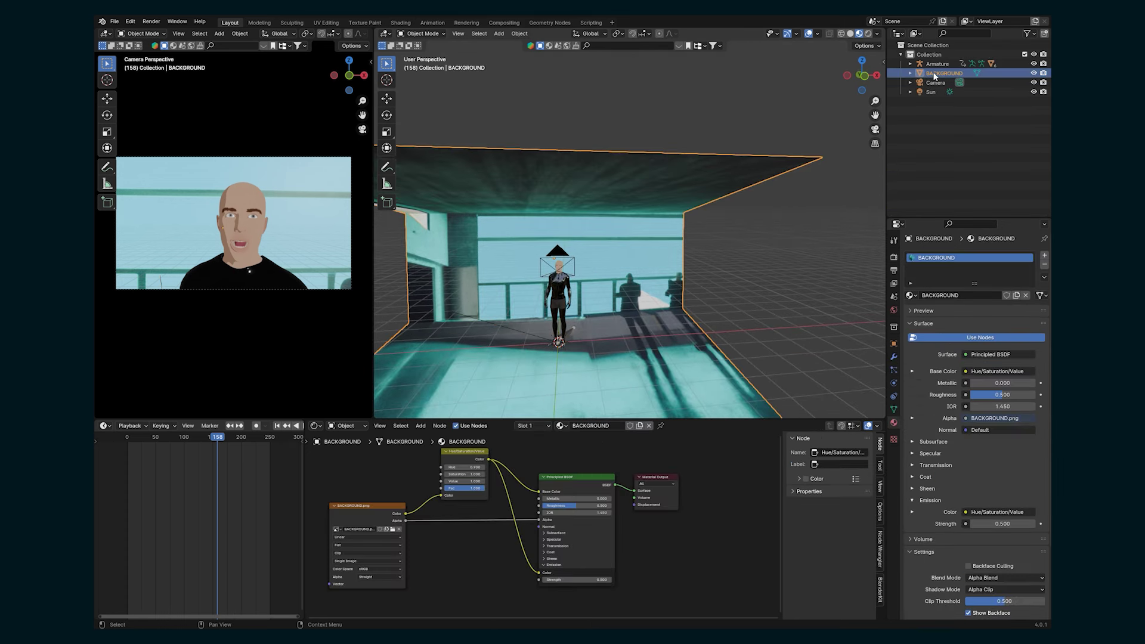
{"action": "left_click", "coordinate": [928, 92]}
{"action": "left_click", "coordinate": [934, 83]}
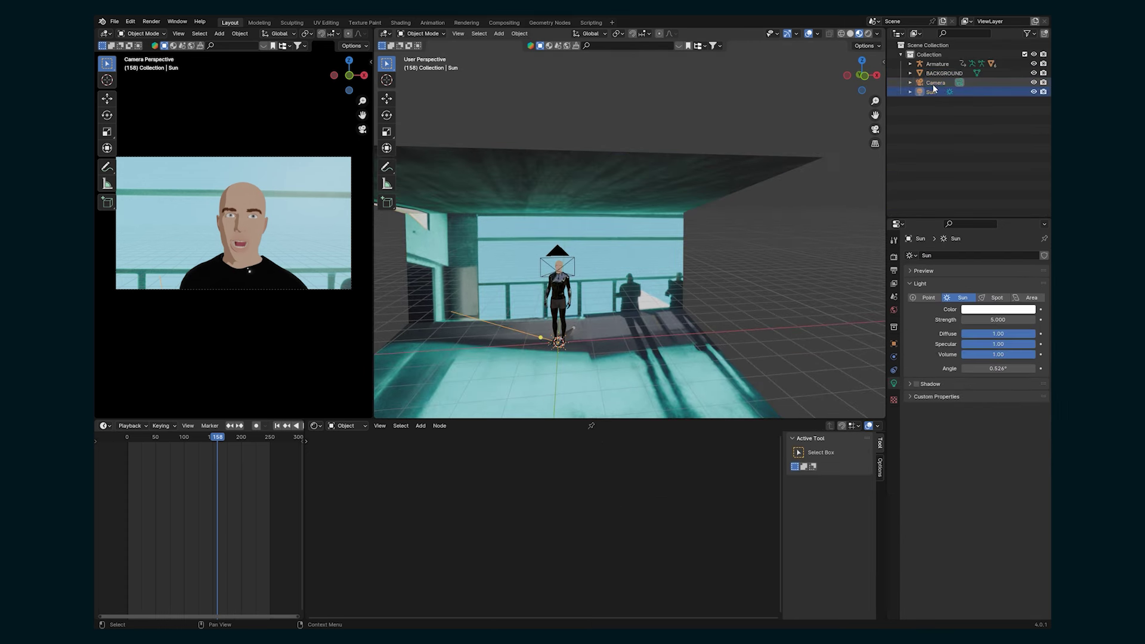
{"action": "left_click", "coordinate": [933, 54]}
{"action": "double_click", "coordinate": [934, 55]}
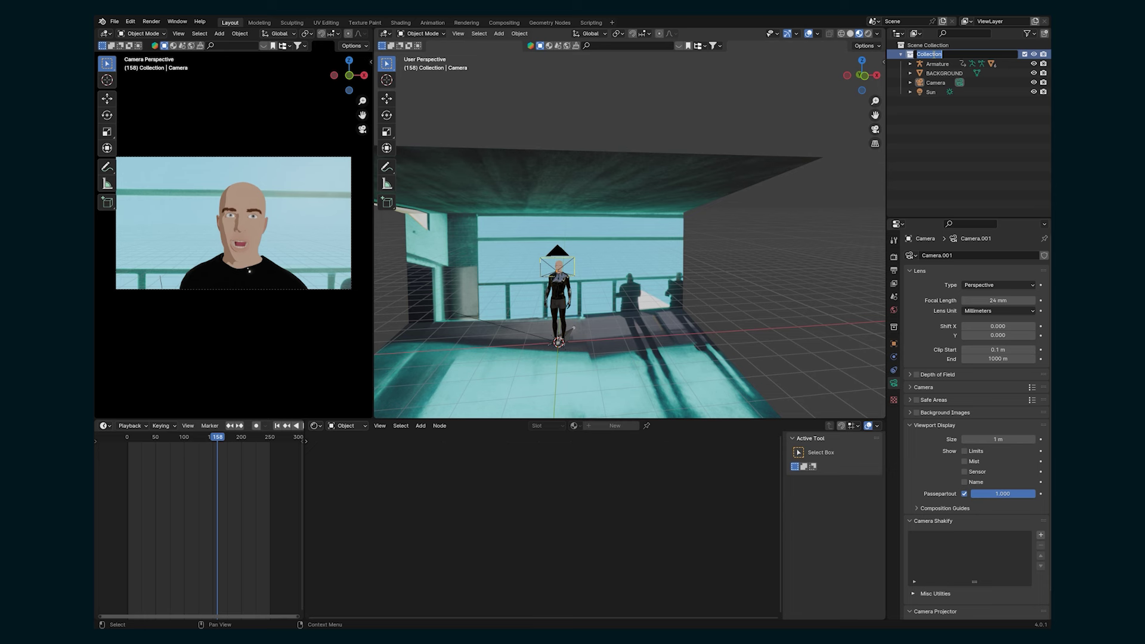
{"action": "type", "text": "BASE"}
{"action": "key", "text": "Return"}
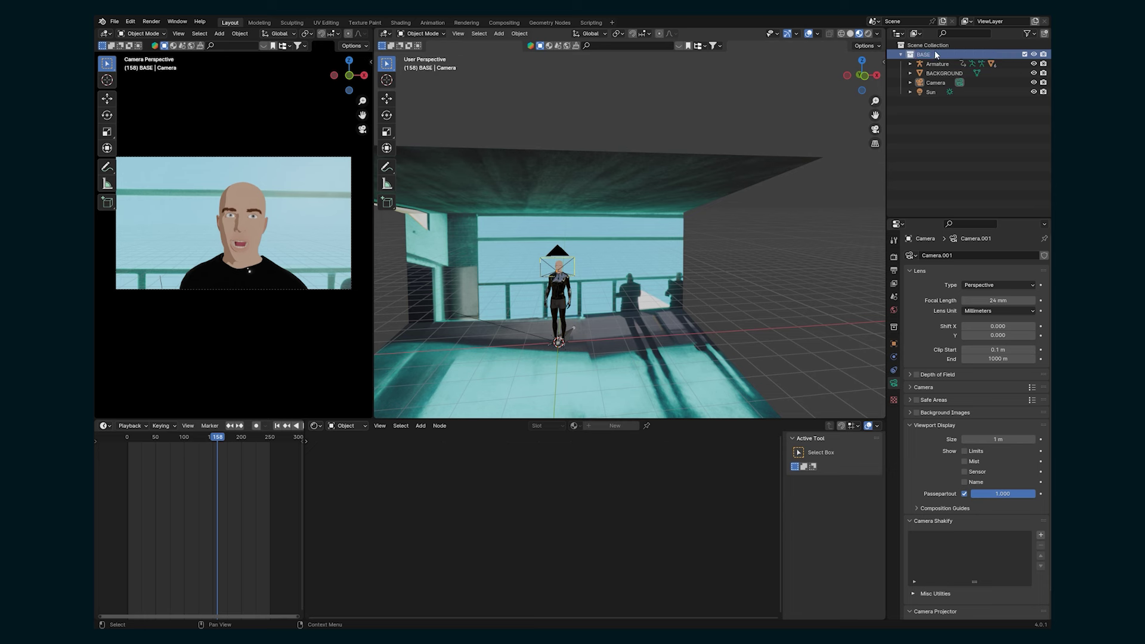
Rename the view layer as BASE and collapse the BASE collection.
{"action": "left_click", "coordinate": [1005, 21]}
{"action": "type", "text": "BASE"}
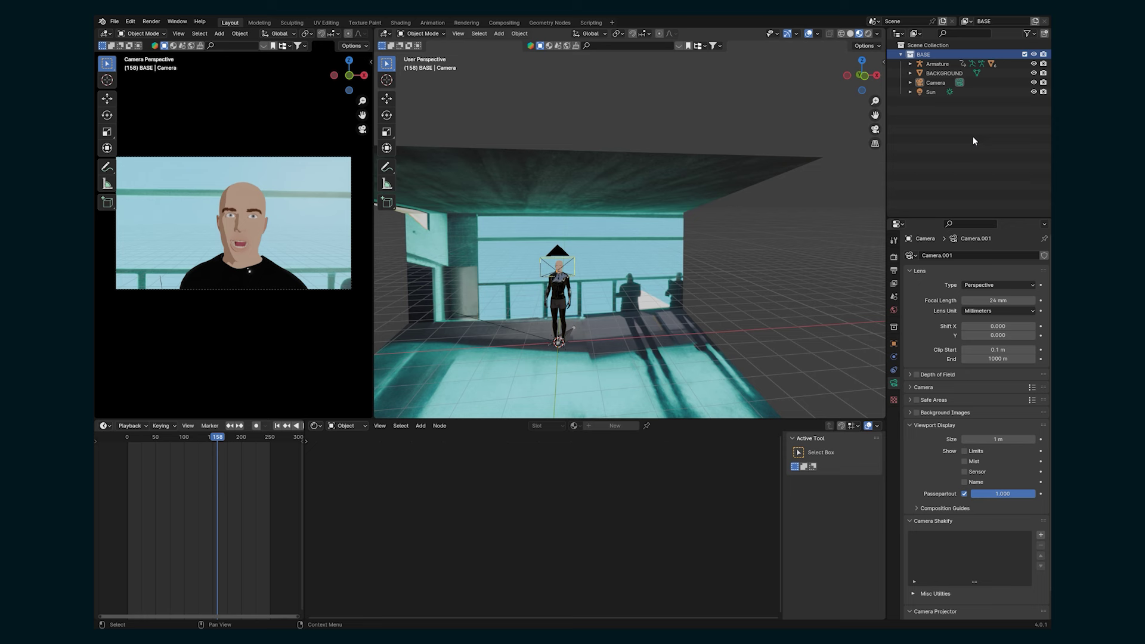
{"action": "left_click", "coordinate": [900, 55]}
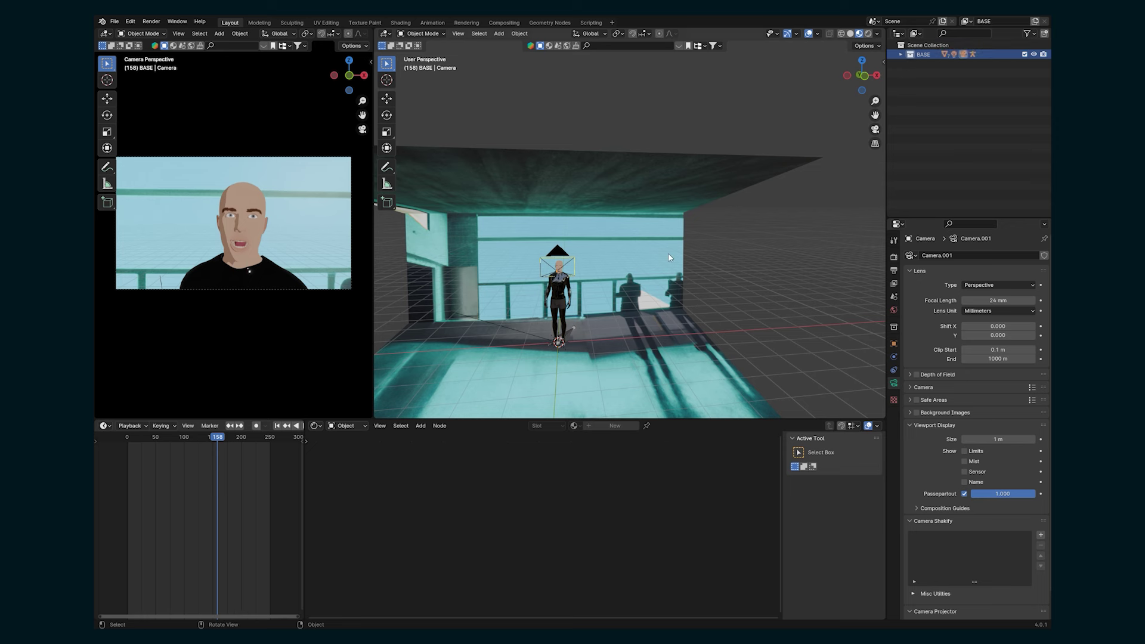
Move the camera out of the BASE collection into the top-level Scene Collection.
{"action": "left_click", "coordinate": [568, 291]}
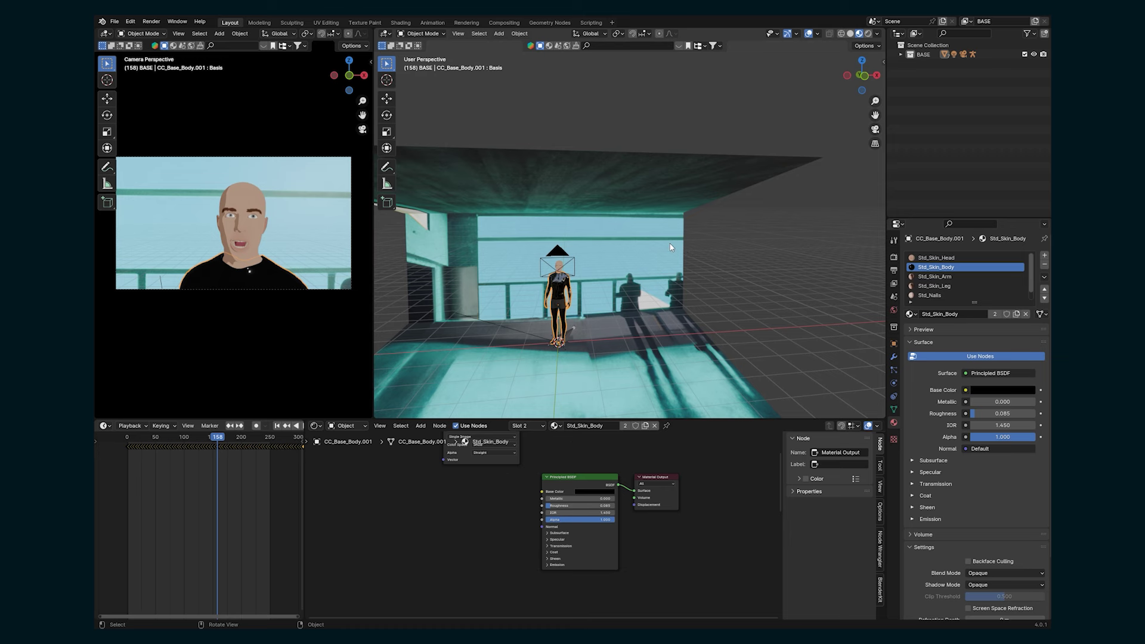
{"action": "scroll", "coordinate": [594, 296], "scroll_direction": "up", "scroll_amount": 5}
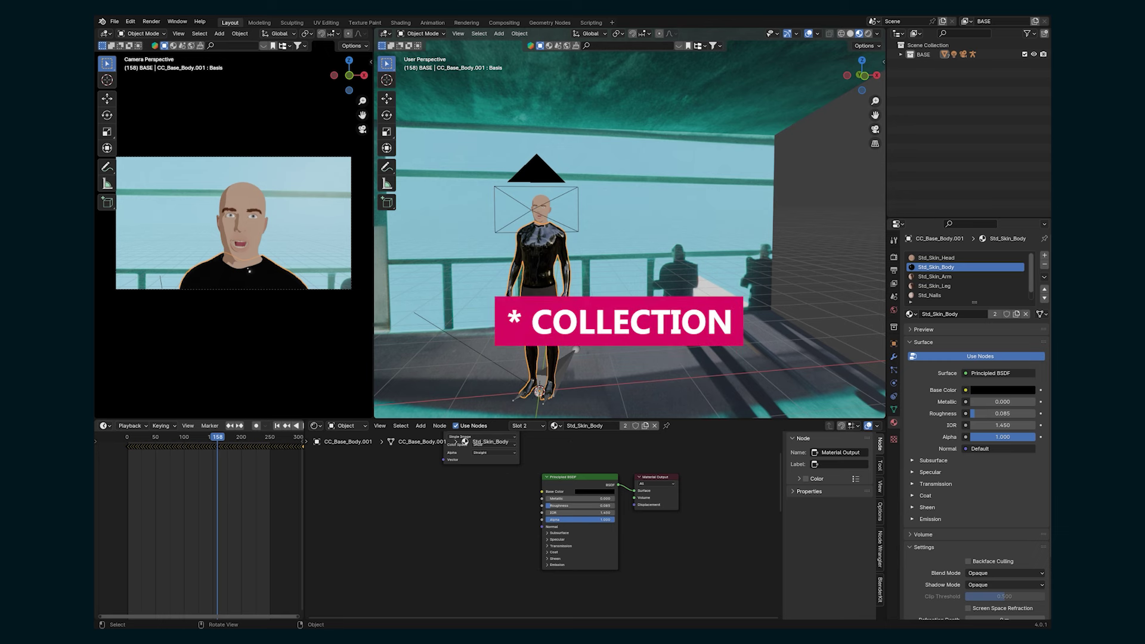
{"action": "middle_click_drag", "start_coordinate": [579, 225], "coordinate": [518, 270]}
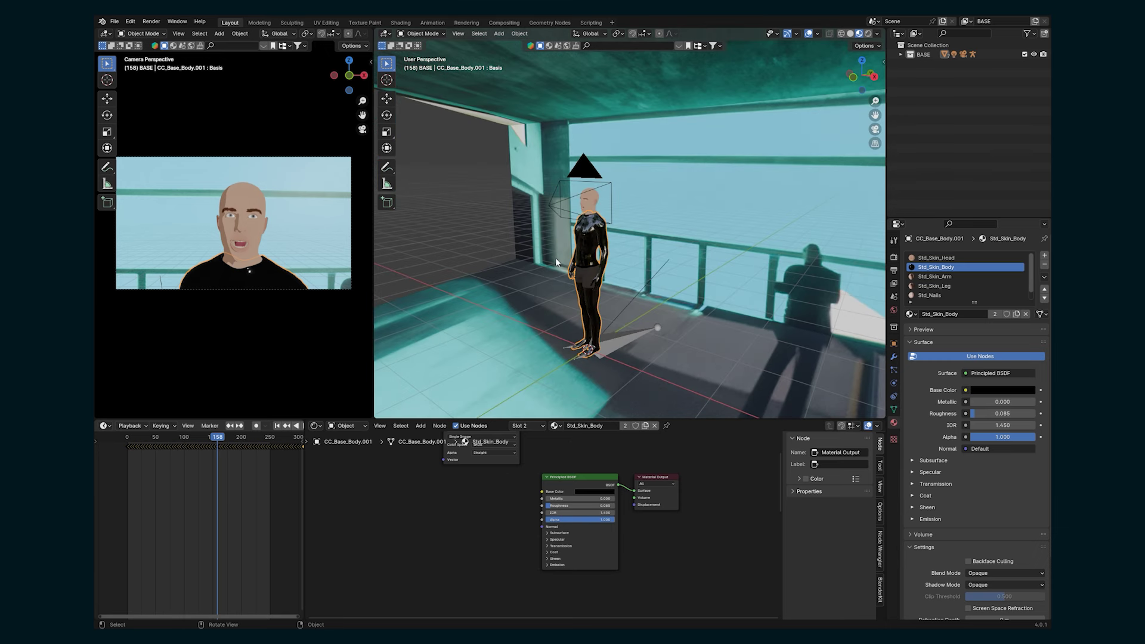
{"action": "left_click", "coordinate": [609, 206]}
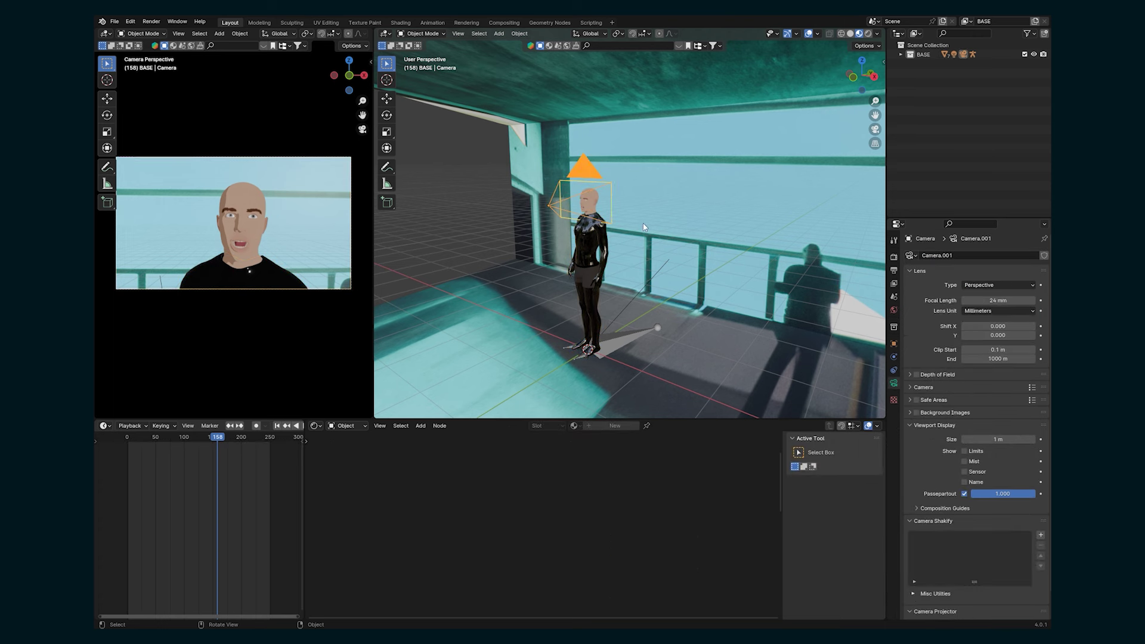
{"action": "key", "text": "KP_Decimal"}
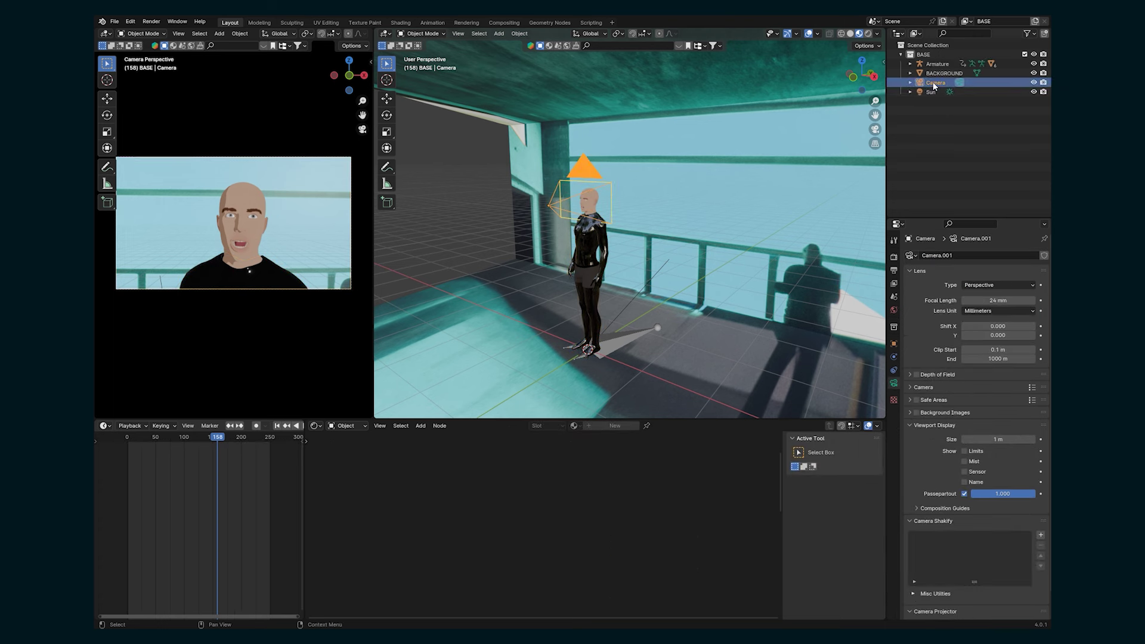
{"action": "left_click_drag", "start_coordinate": [935, 84], "coordinate": [936, 141]}
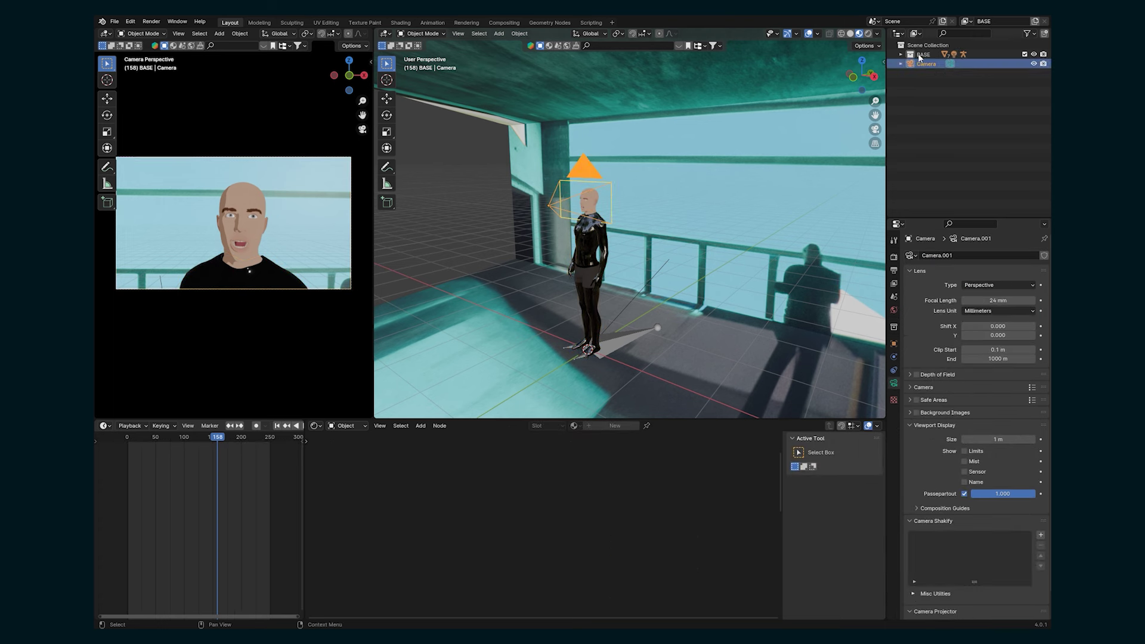
Shift the camera slightly to reframe the character off-center, and save the file.
{"action": "key", "text": "g"}
{"action": "left_click", "coordinate": [575, 238]}
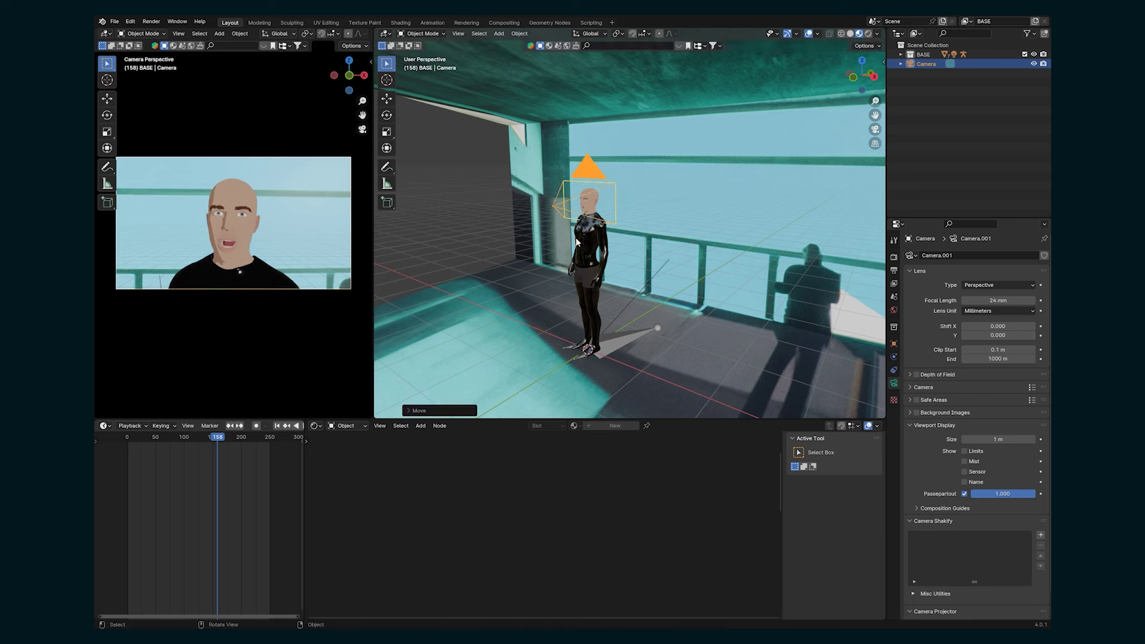
{"action": "key", "text": "ctrl+s"}
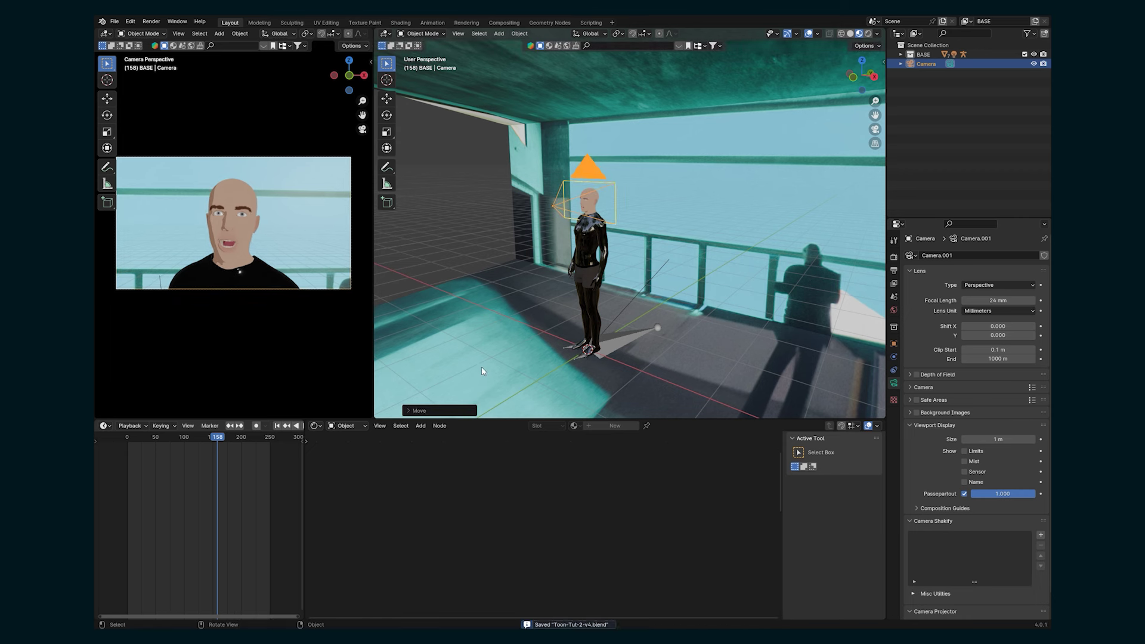
Scrub the timeline to the end of the character's keyframes and set the scene's end frame to 700.
{"action": "left_click_drag", "start_coordinate": [124, 438], "coordinate": [199, 438]}
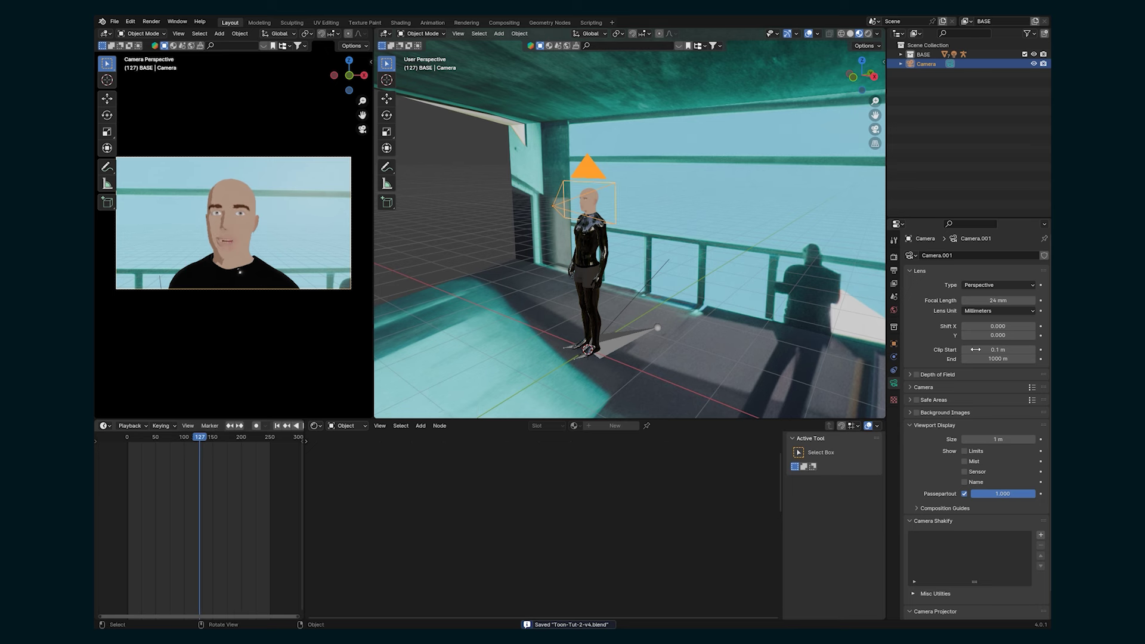
{"action": "scroll", "coordinate": [263, 467], "scroll_direction": "down", "scroll_amount": 12}
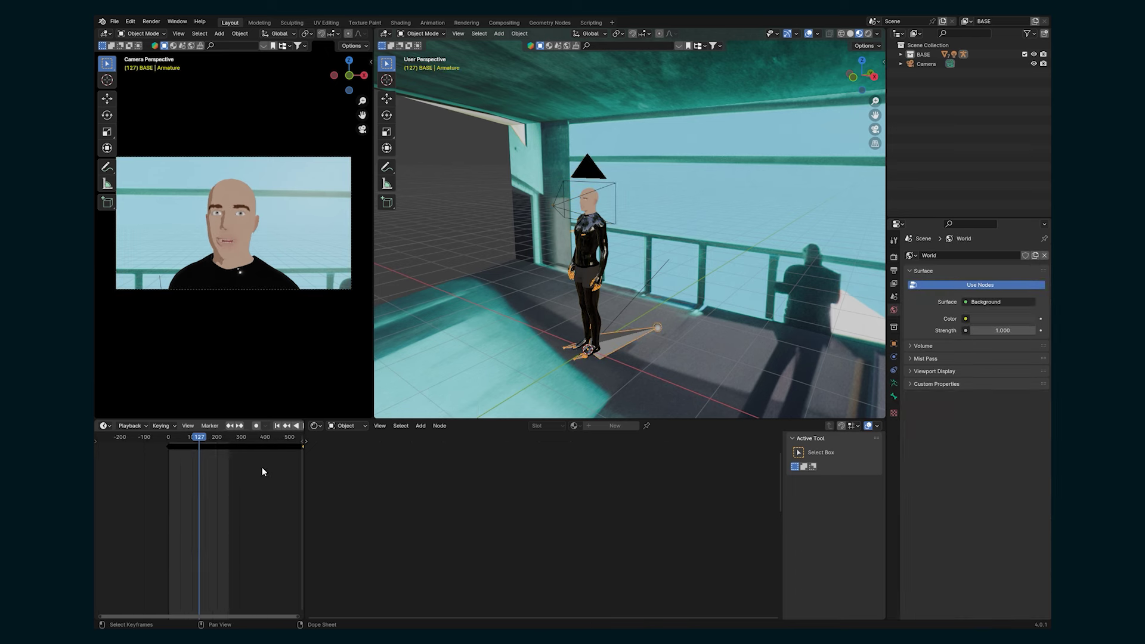
{"action": "middle_click_drag", "start_coordinate": [226, 480], "coordinate": [159, 477]}
{"action": "left_click", "coordinate": [241, 437]}
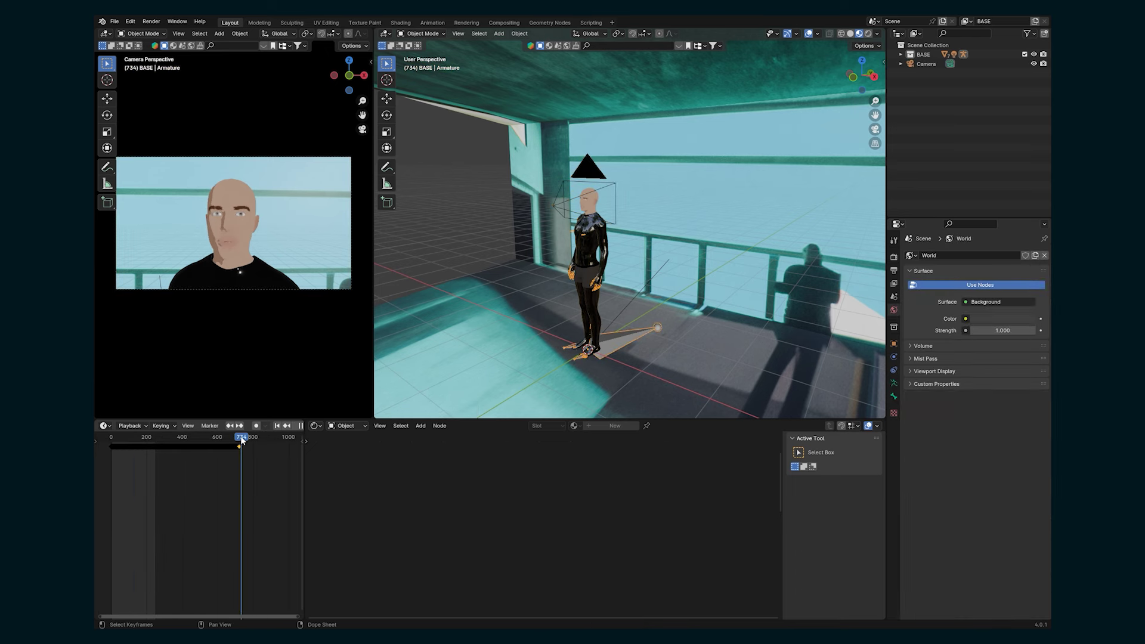
{"action": "left_click_drag", "start_coordinate": [242, 440], "coordinate": [238, 440]}
{"action": "left_click", "coordinate": [894, 270]}
{"action": "left_click", "coordinate": [1006, 378]}
{"action": "type", "text": "7"}
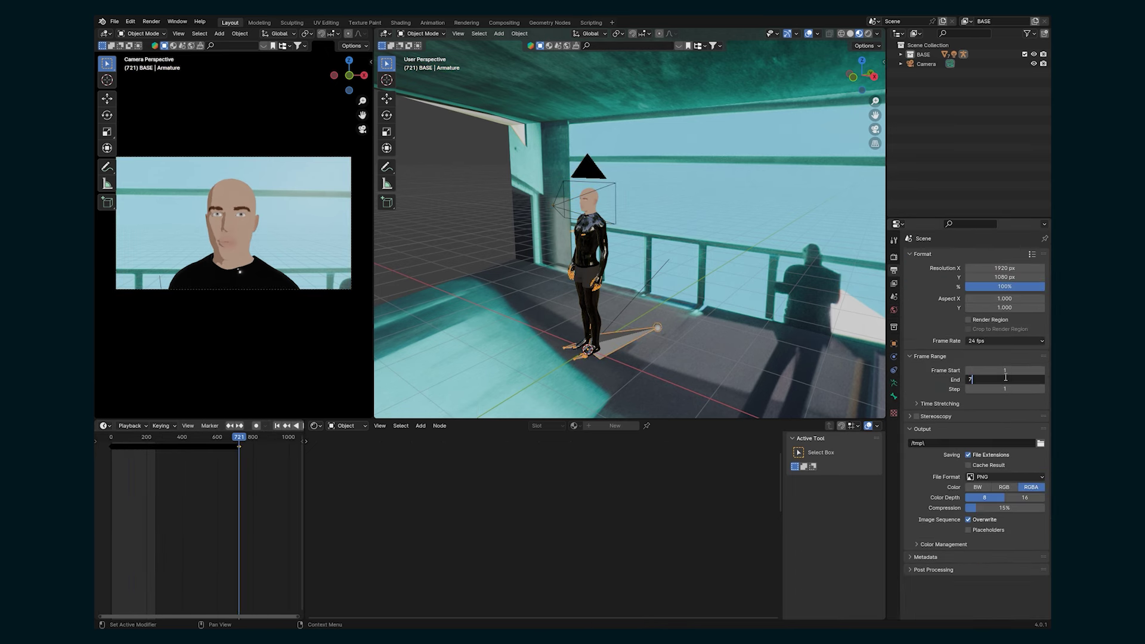
{"action": "type", "text": "00"}
{"action": "key", "text": "Return"}
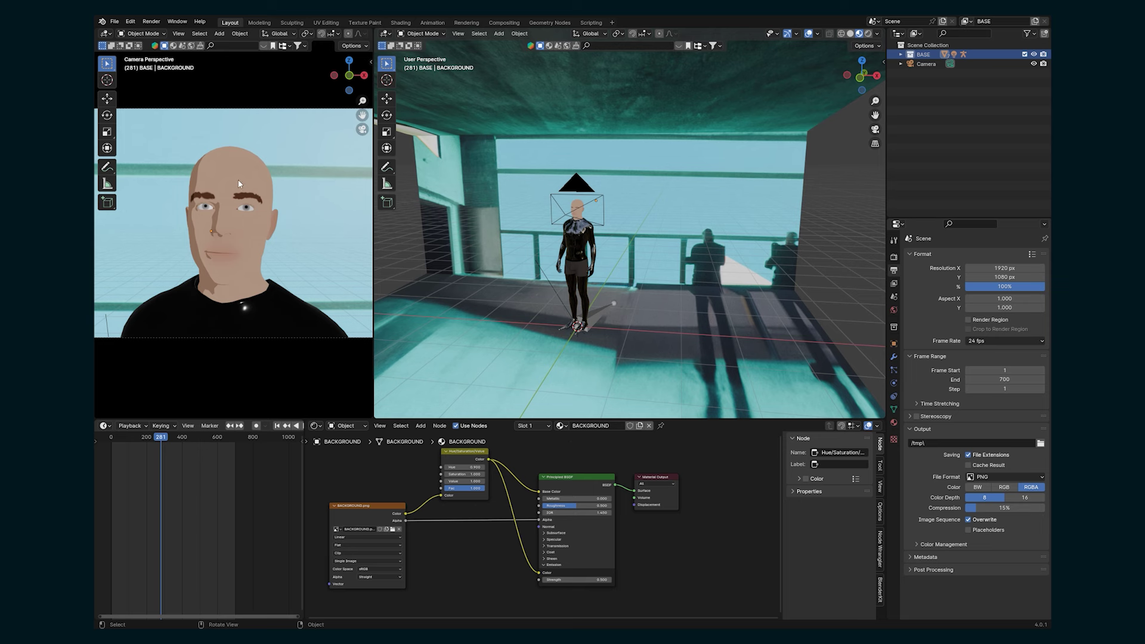
Duplicate the BASE collection, rename the copy as KEY LIGHT, hide the original and expand the duplicated armature.
{"action": "right_click", "coordinate": [925, 55]}
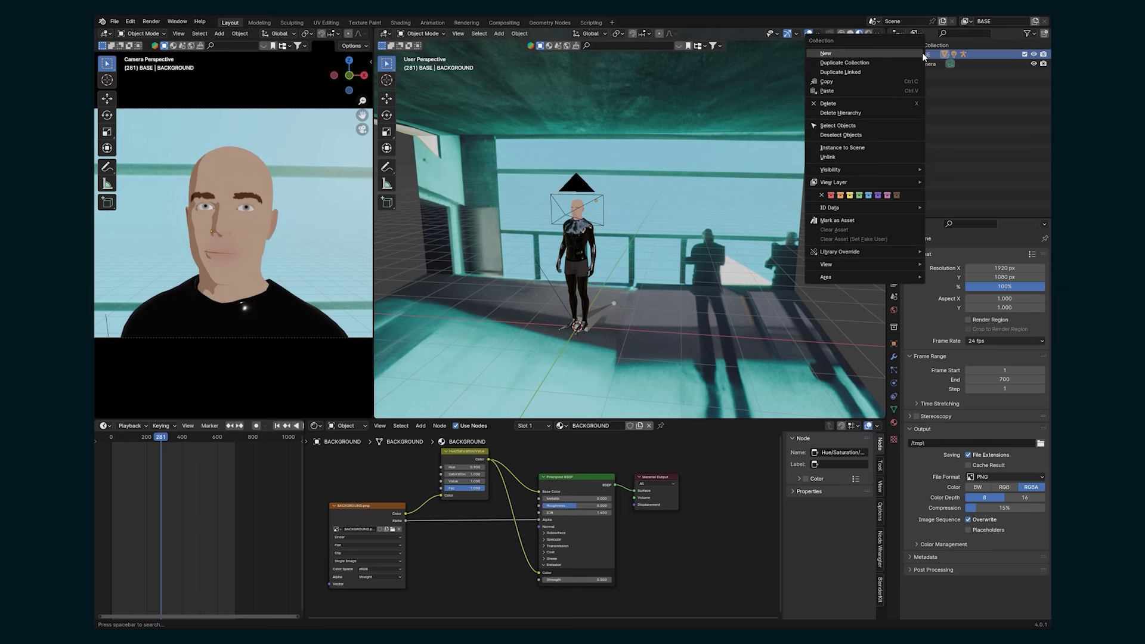
{"action": "left_click", "coordinate": [873, 64]}
{"action": "double_click", "coordinate": [942, 64]}
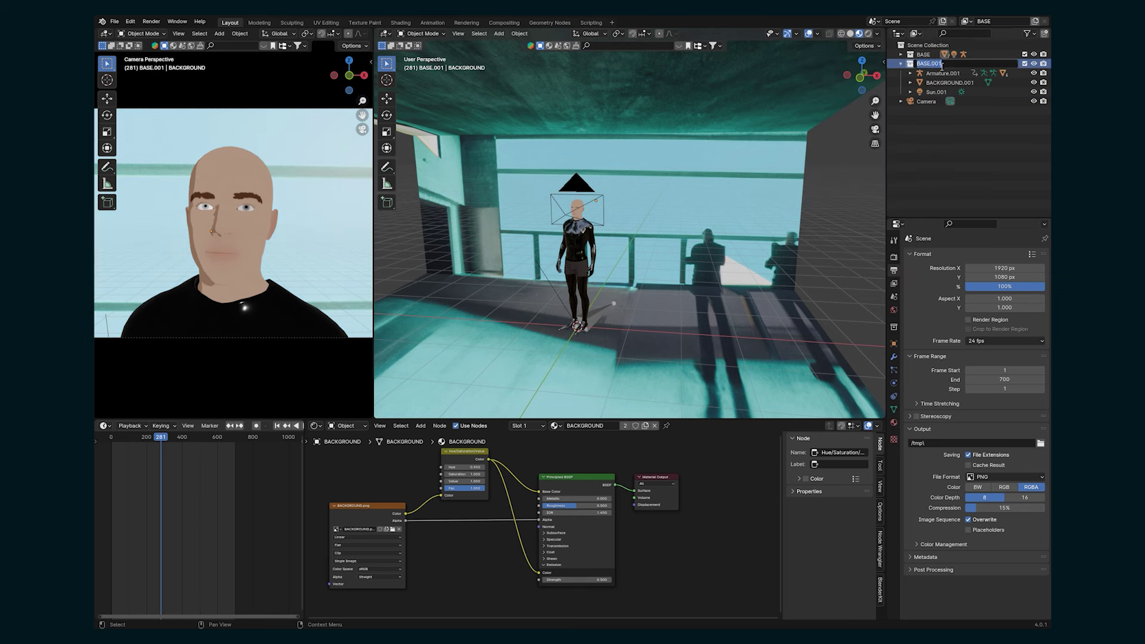
{"action": "type", "text": "KEY LIGHT"}
{"action": "key", "text": "Return"}
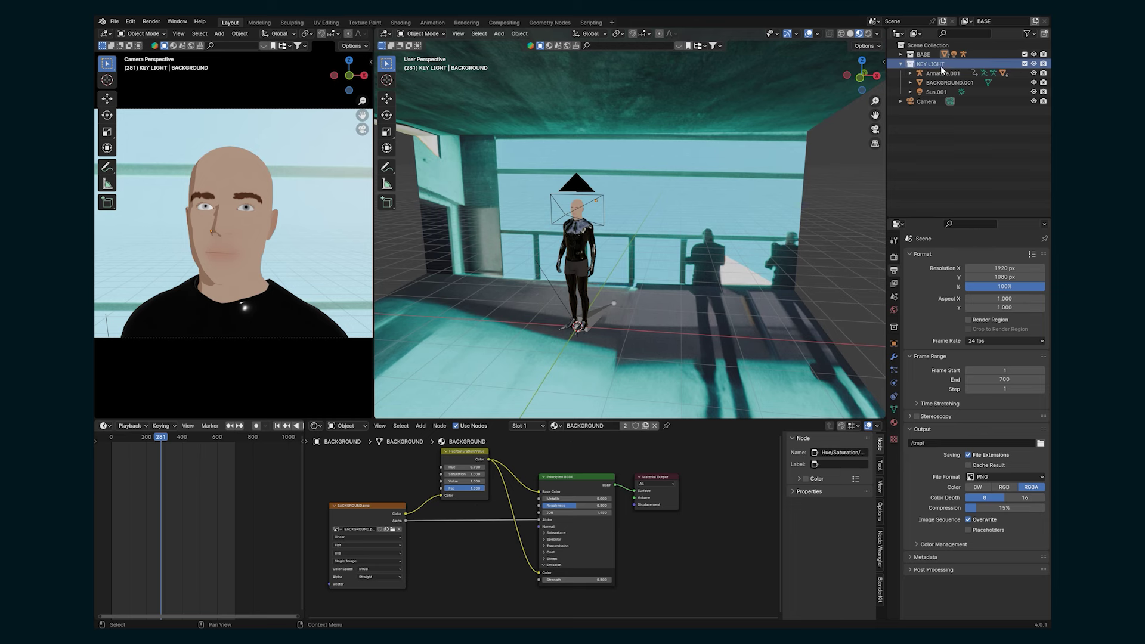
{"action": "left_click", "coordinate": [1034, 55]}
{"action": "left_click", "coordinate": [911, 73]}
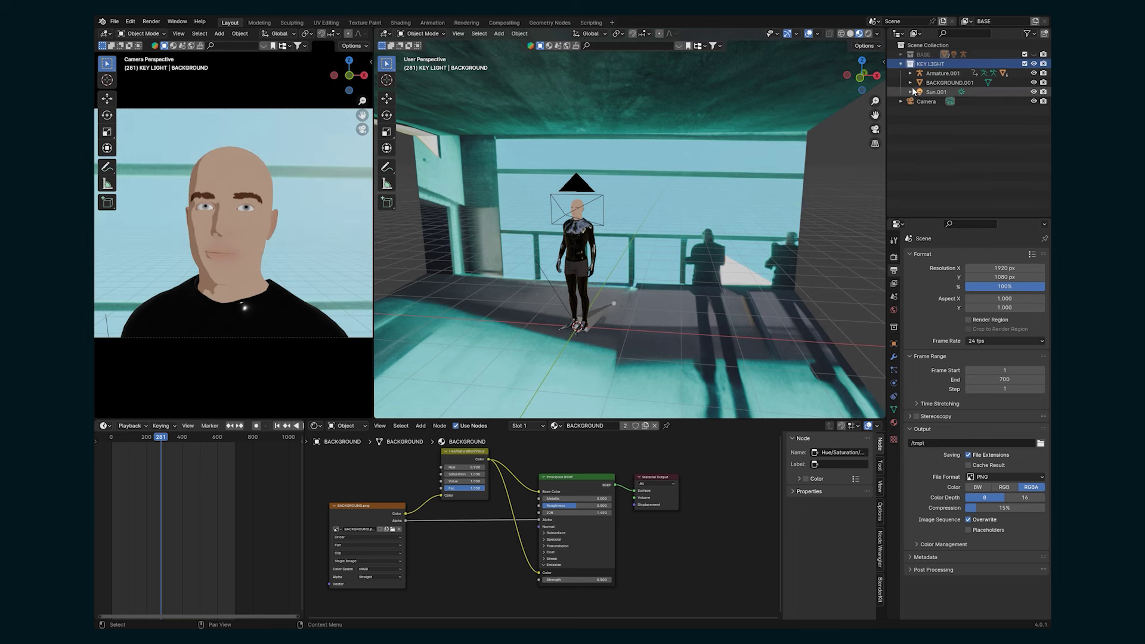
Add a new material slot to the duplicated head mesh and create a material named TOON SHADER in it.
{"action": "left_click", "coordinate": [573, 252]}
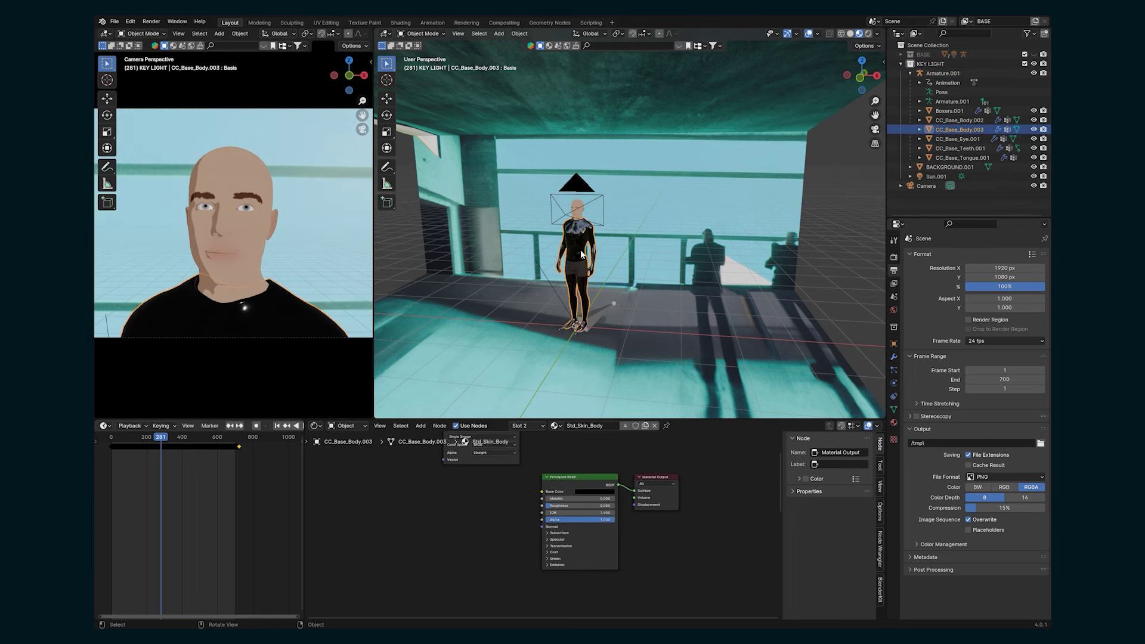
{"action": "scroll", "coordinate": [584, 249], "scroll_direction": "up", "scroll_amount": 3}
{"action": "scroll", "coordinate": [621, 235], "scroll_direction": "up", "scroll_amount": 2}
{"action": "left_click", "coordinate": [564, 127]}
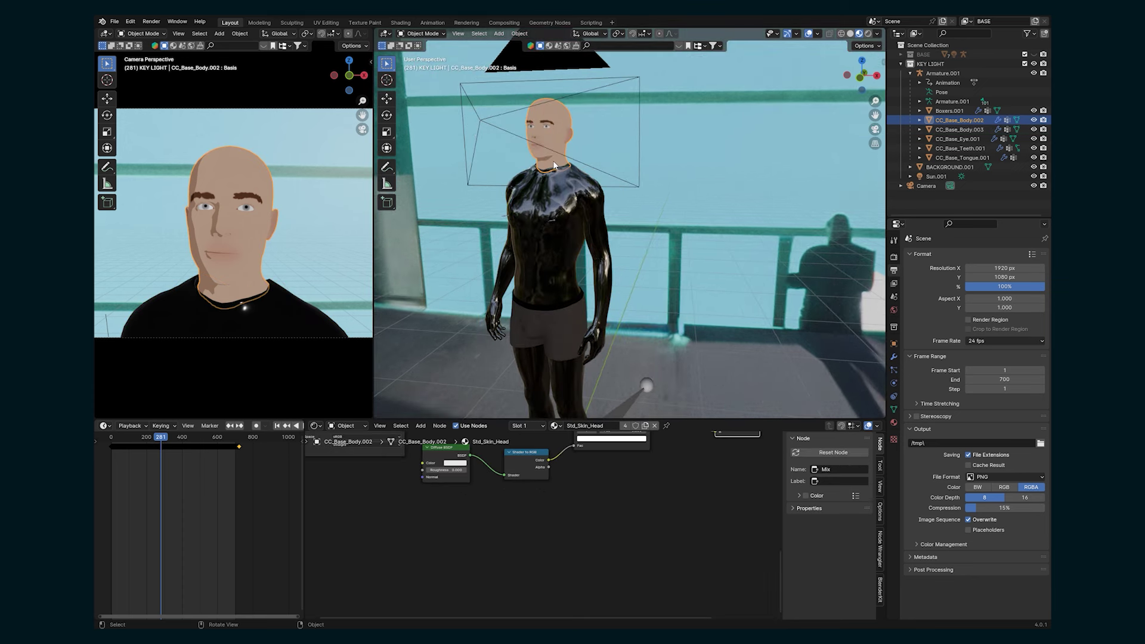
{"action": "left_click", "coordinate": [894, 422]}
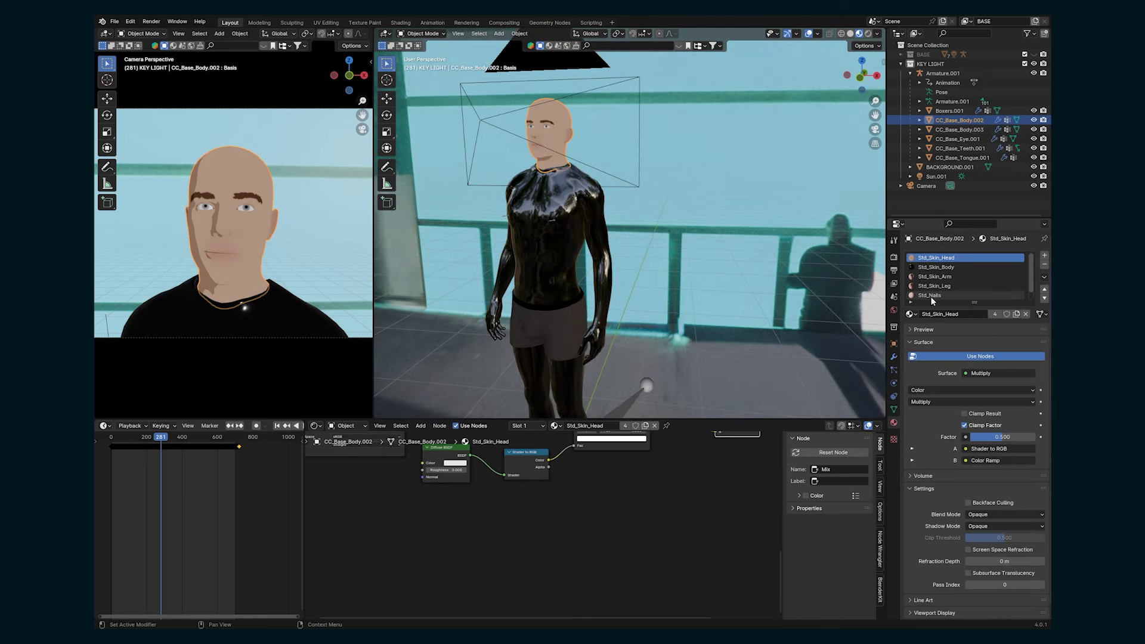
{"action": "left_click", "coordinate": [1045, 255]}
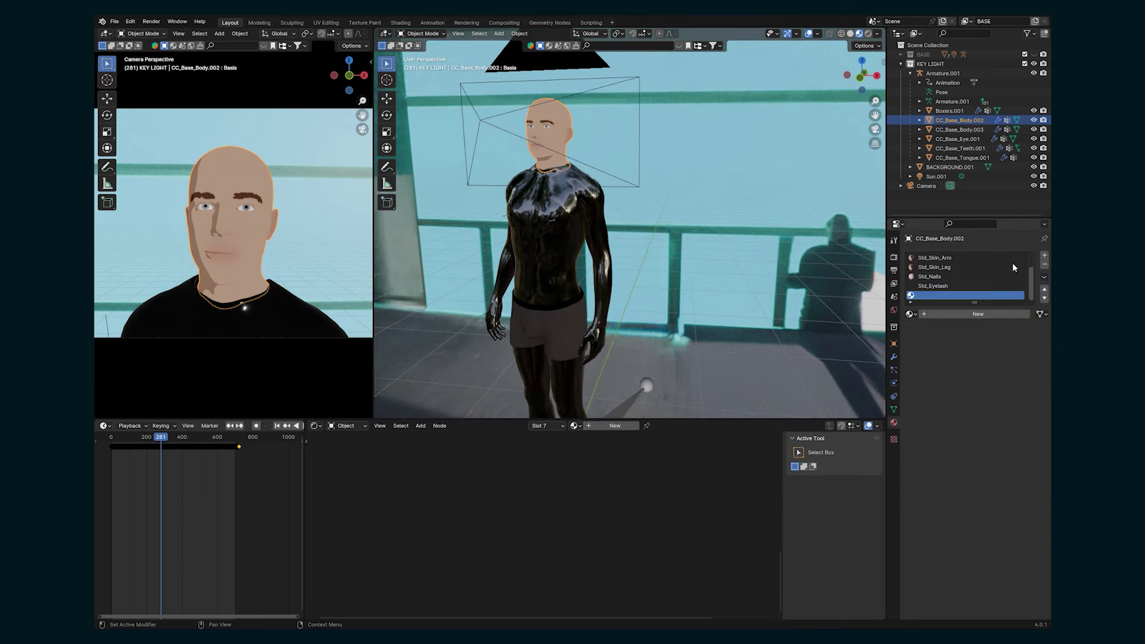
{"action": "left_click", "coordinate": [954, 314]}
{"action": "double_click", "coordinate": [941, 297]}
{"action": "type", "text": "TOON SH"}
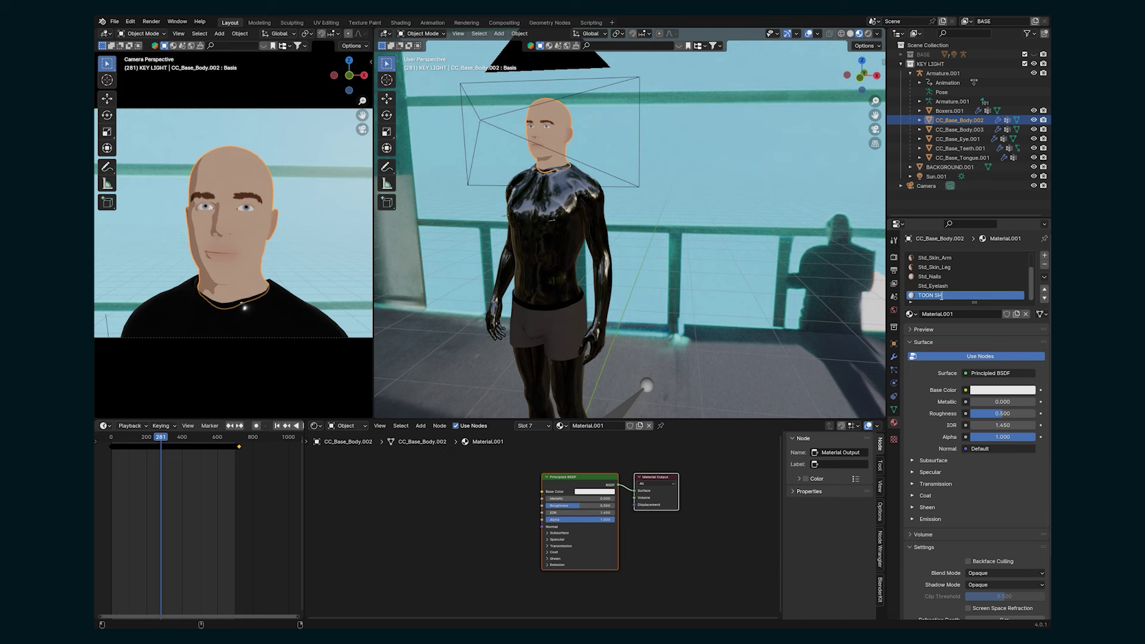
{"action": "type", "text": "ADER"}
{"action": "key", "text": "Return"}
Swap the TOON SHADER's Principled BSDF for a Diffuse BSDF and insert a Shader to RGB node before the material output.
{"action": "left_click", "coordinate": [539, 480]}
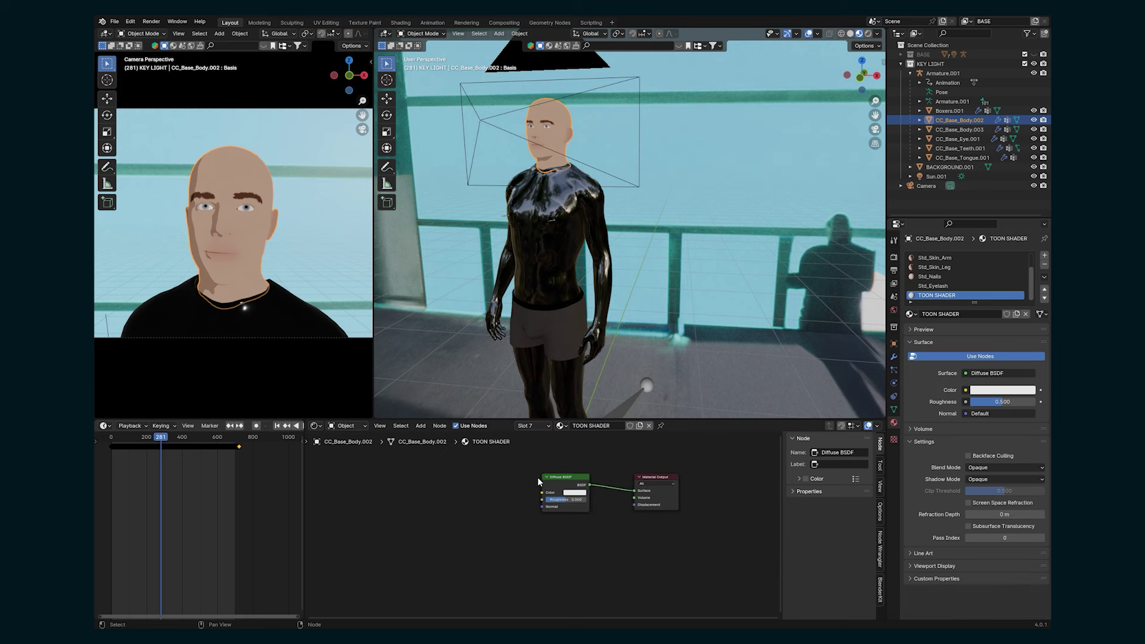
{"action": "left_click_drag", "start_coordinate": [556, 479], "coordinate": [414, 474]}
{"action": "key", "text": "shift+a"}
{"action": "type", "text": "shad"}
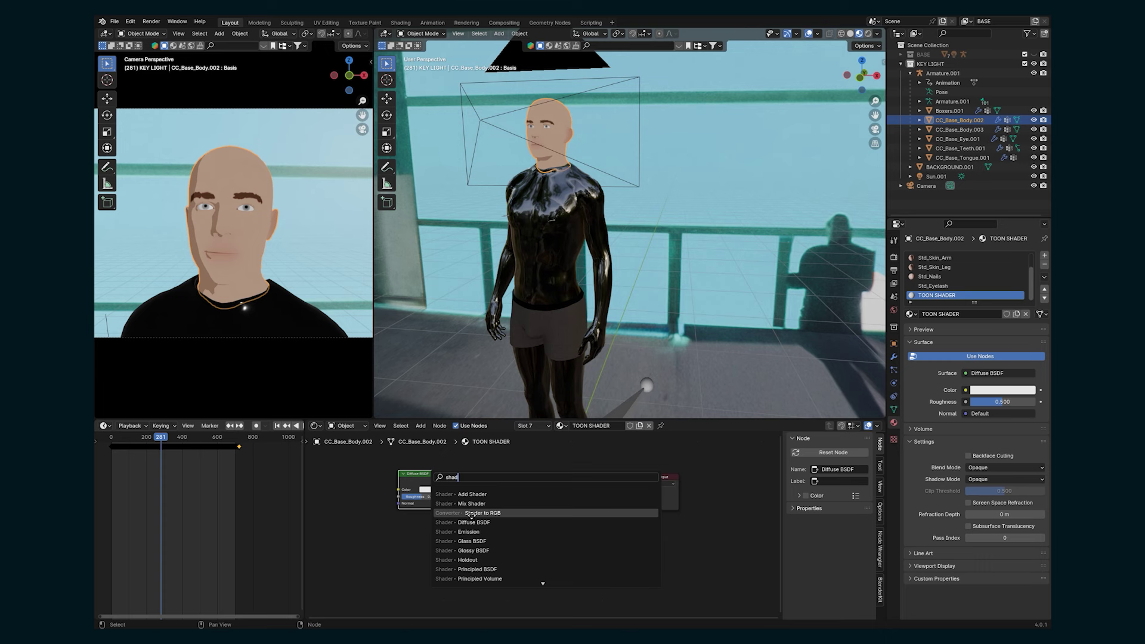
{"action": "left_click", "coordinate": [471, 514]}
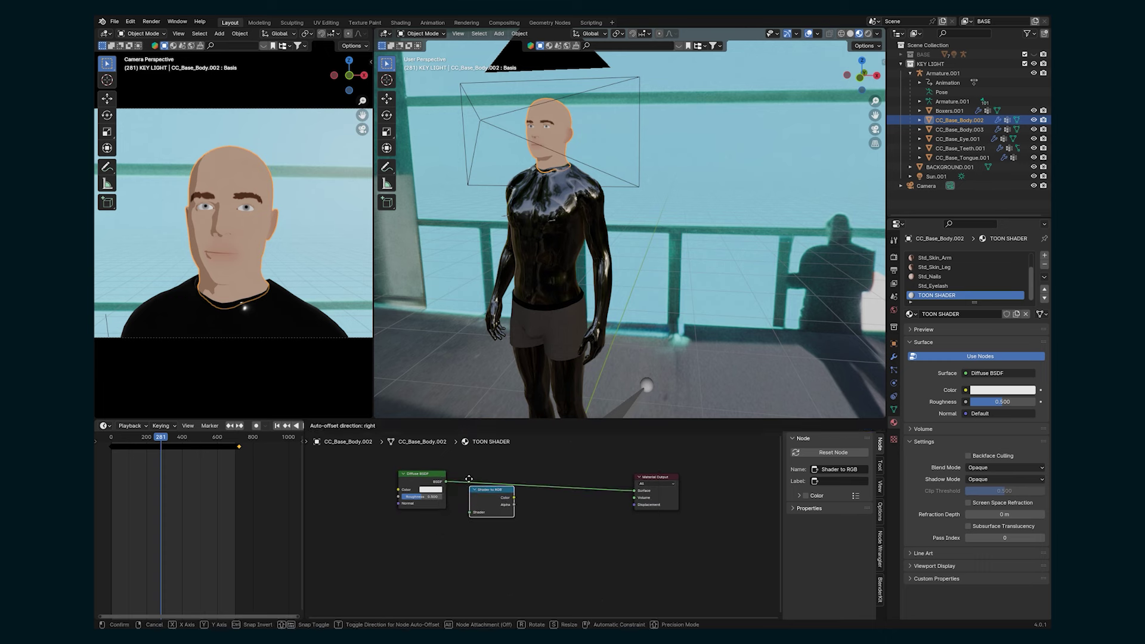
{"action": "left_click", "coordinate": [504, 487]}
{"action": "right_click", "coordinate": [516, 491]}
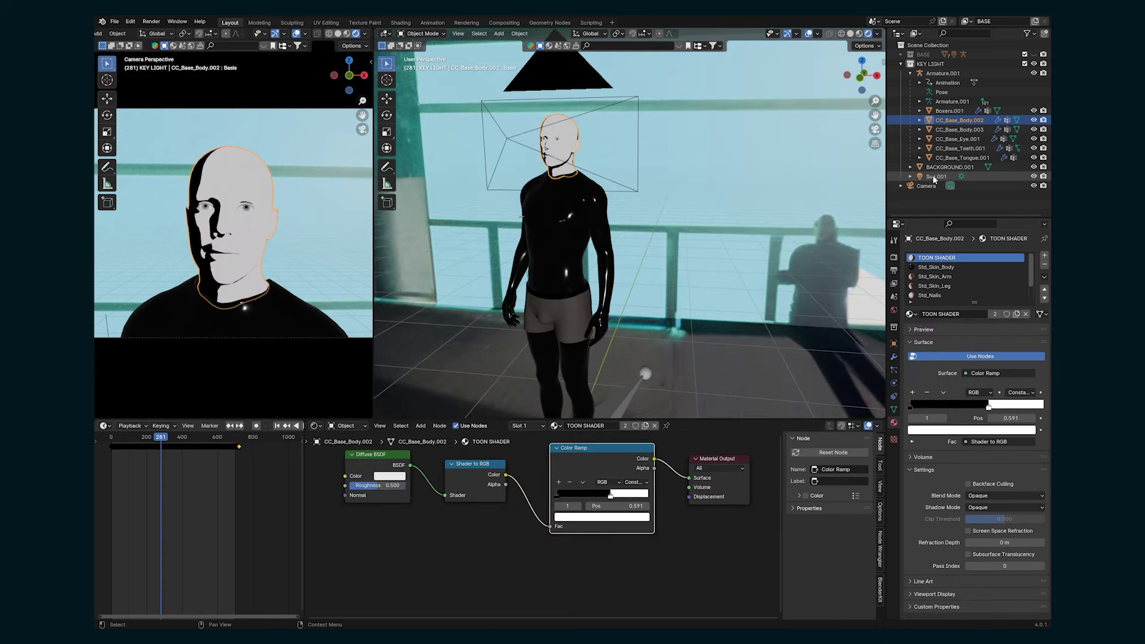
Delete the sun from the KEY LIGHT collection and add a point light in its place.
{"action": "left_click", "coordinate": [935, 176]}
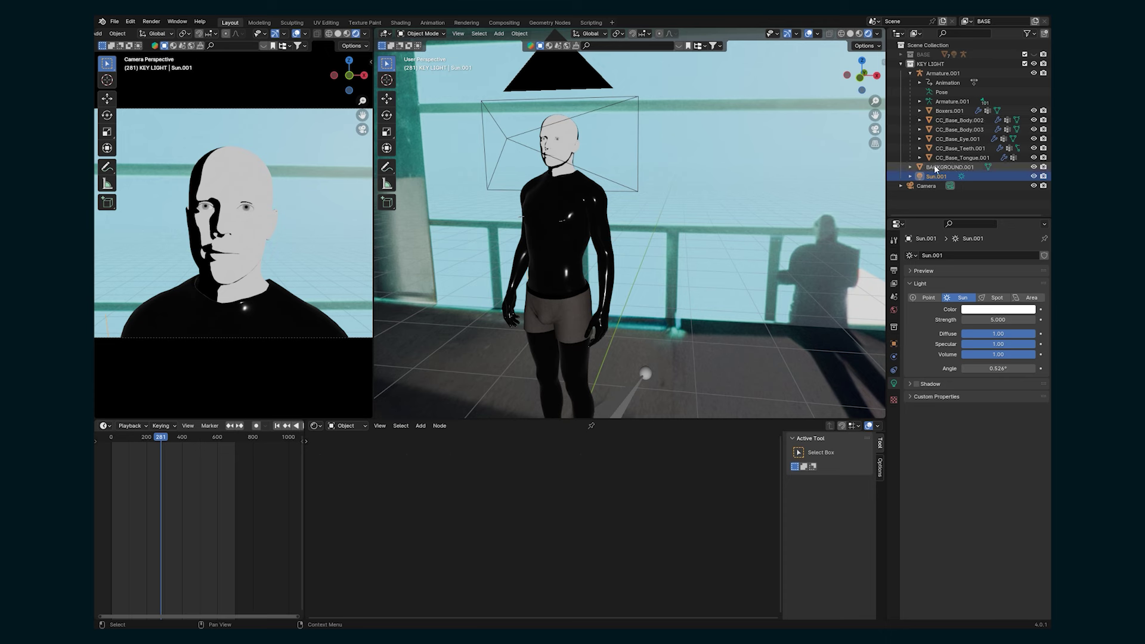
{"action": "key", "text": "Delete"}
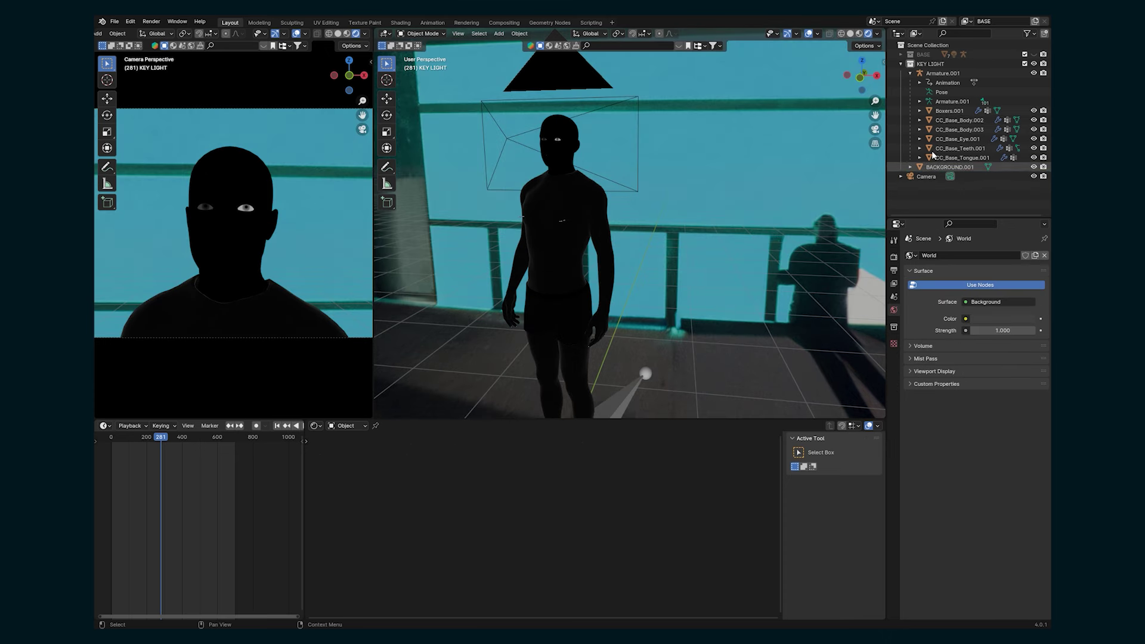
{"action": "left_click", "coordinate": [923, 64]}
{"action": "key", "text": "shift+a"}
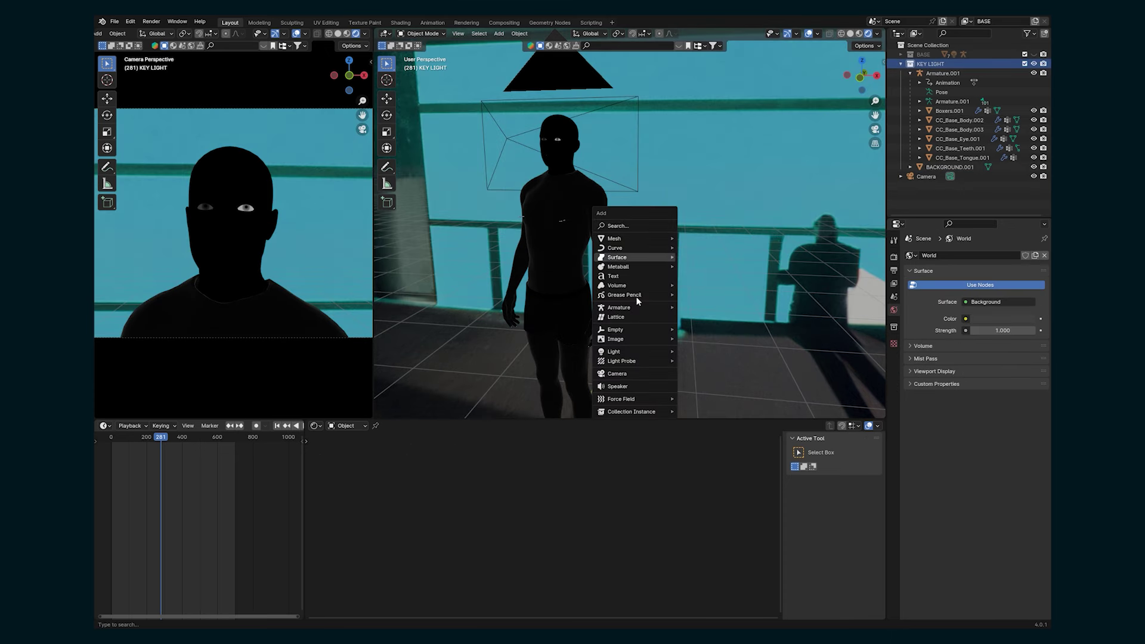
{"action": "mouse_move", "coordinate": [623, 352]}
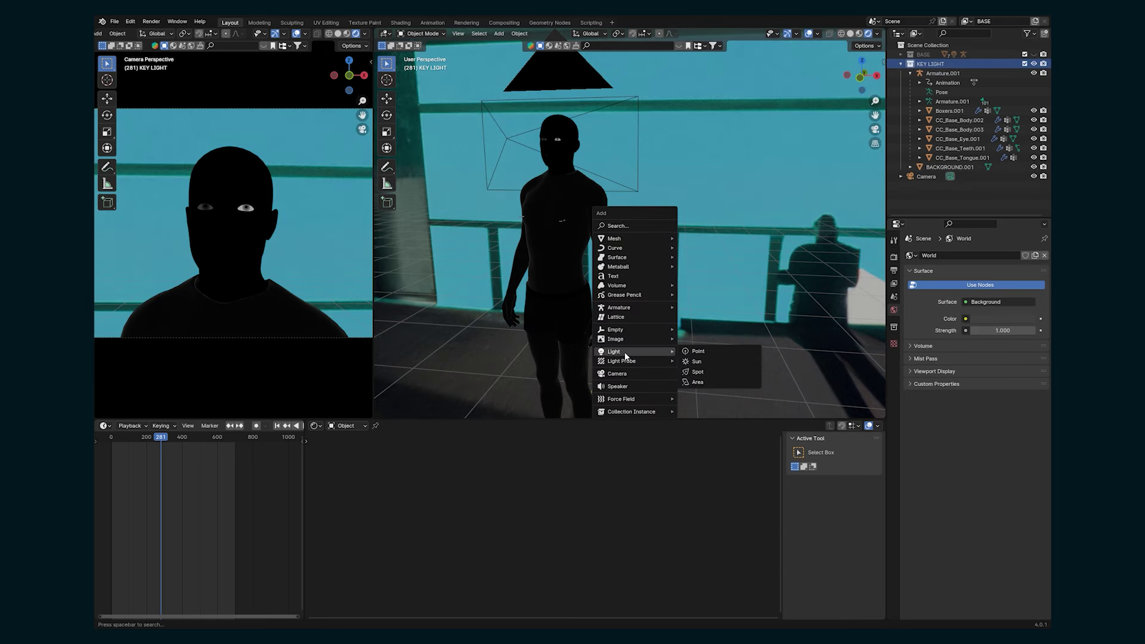
{"action": "left_click", "coordinate": [701, 353]}
Reposition the point light in top view beside and slightly in front of the character to light one side of the face.
{"action": "key", "text": "KP_7"}
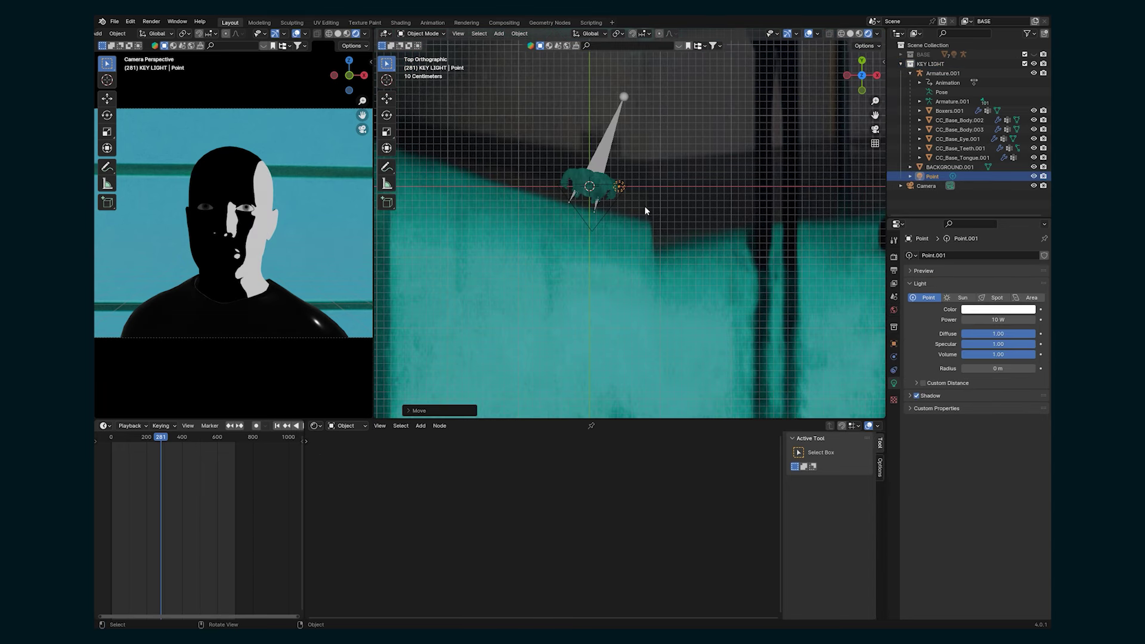
{"action": "key", "text": "g"}
{"action": "left_click", "coordinate": [655, 222]}
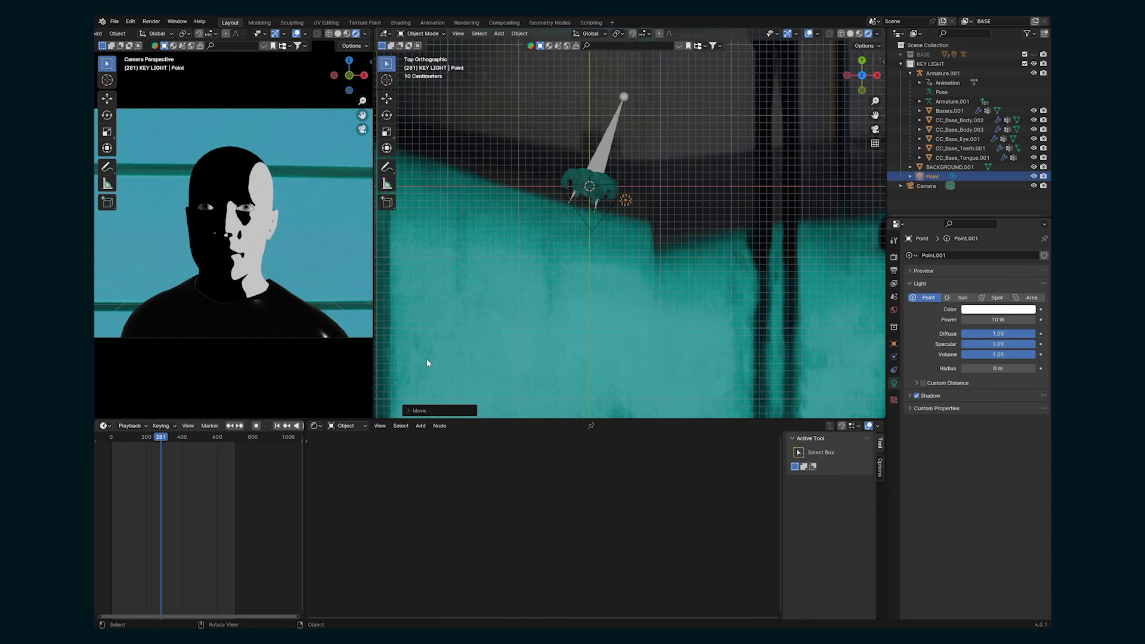
{"action": "scroll", "coordinate": [320, 275], "scroll_direction": "up", "scroll_amount": 3}
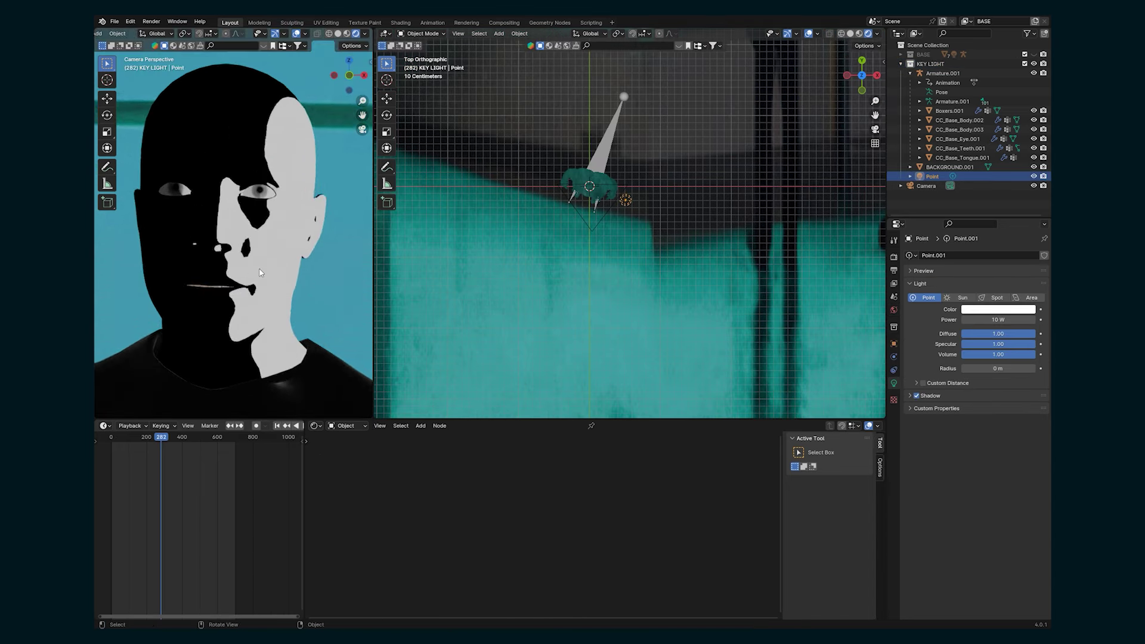
Assign the TOON SHADER material to the duplicated tongue and scrub the animation to check the mouth.
{"action": "middle_click_drag", "start_coordinate": [535, 250], "coordinate": [681, 277]}
{"action": "scroll", "coordinate": [644, 238], "scroll_direction": "up", "scroll_amount": 4}
{"action": "left_click", "coordinate": [613, 135]}
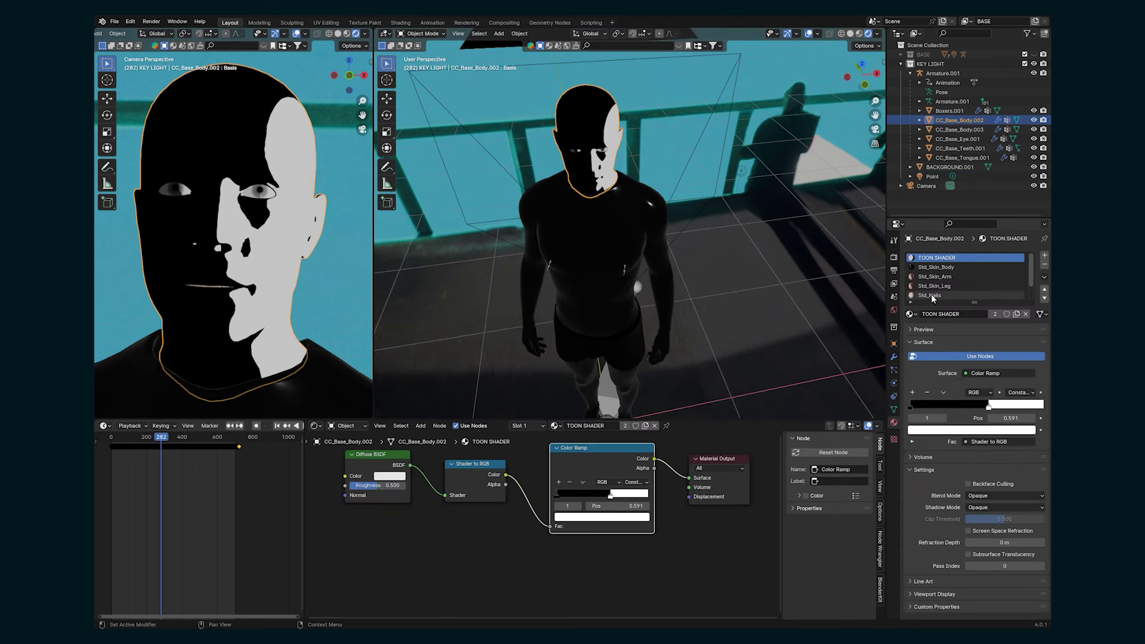
{"action": "scroll", "coordinate": [933, 292], "scroll_direction": "down", "scroll_amount": 1}
{"action": "scroll", "coordinate": [933, 291], "scroll_direction": "down", "scroll_amount": 1}
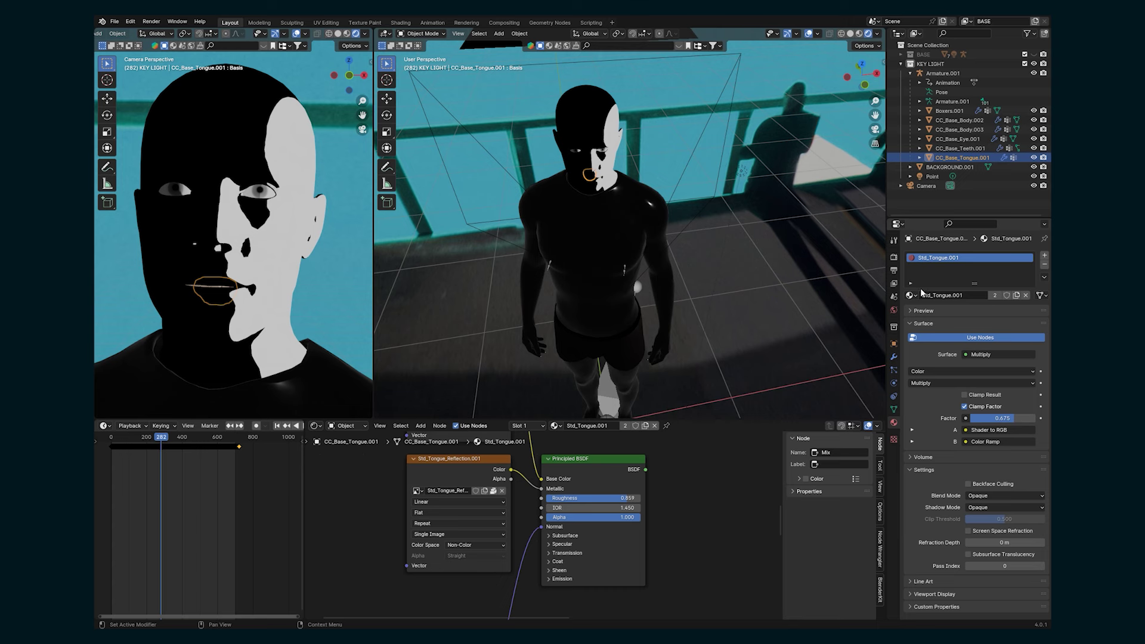
{"action": "left_click", "coordinate": [911, 295]}
{"action": "left_click", "coordinate": [940, 390]}
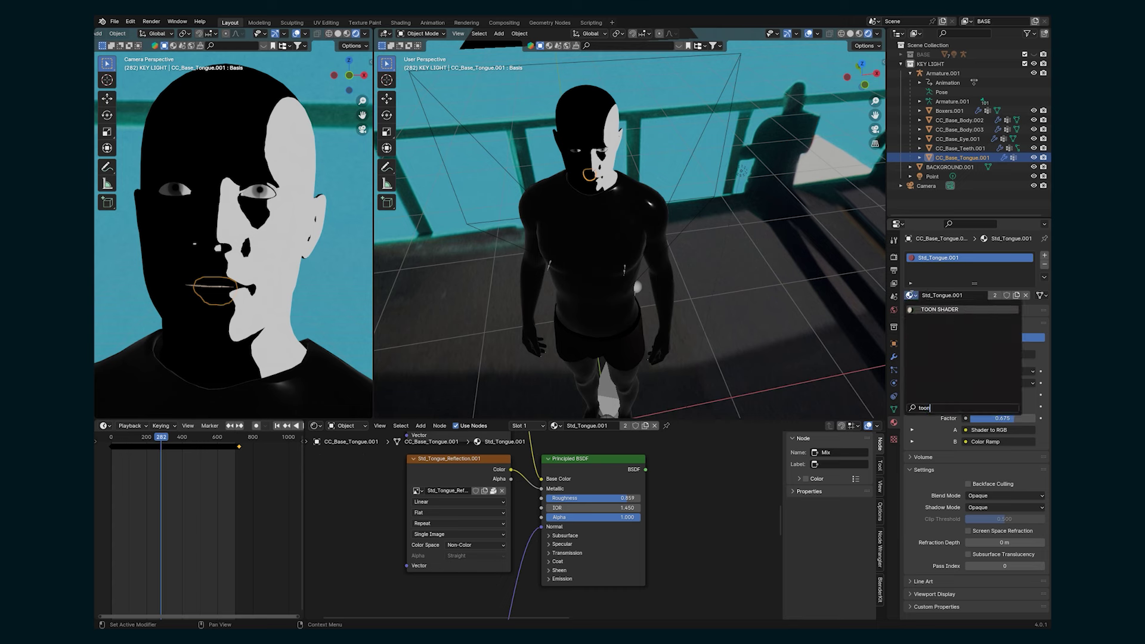
{"action": "left_click", "coordinate": [949, 167]}
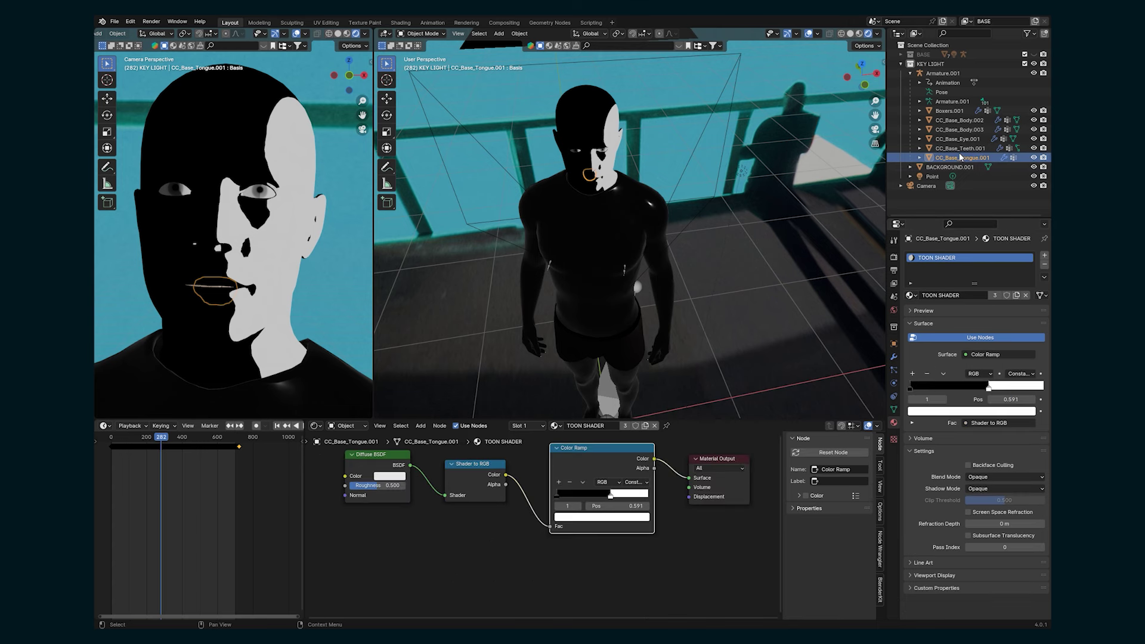
{"action": "left_click", "coordinate": [136, 440]}
{"action": "left_click_drag", "start_coordinate": [149, 440], "coordinate": [164, 437]}
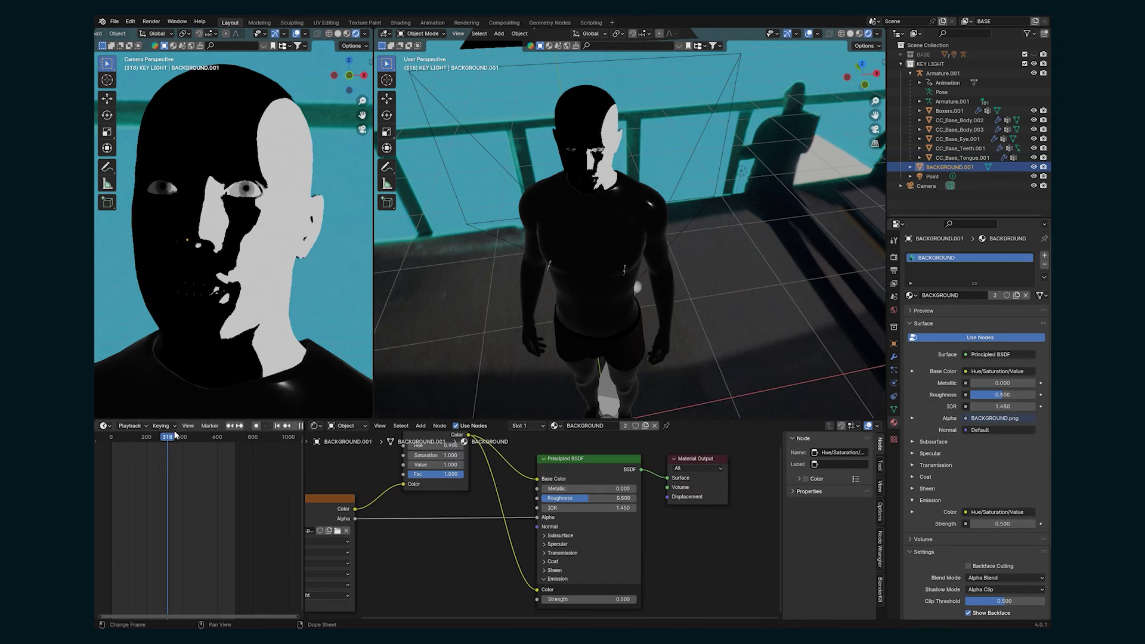
Replace the duplicated eye mesh's cornea materials with TOON SHADER.
{"action": "left_click", "coordinate": [967, 140]}
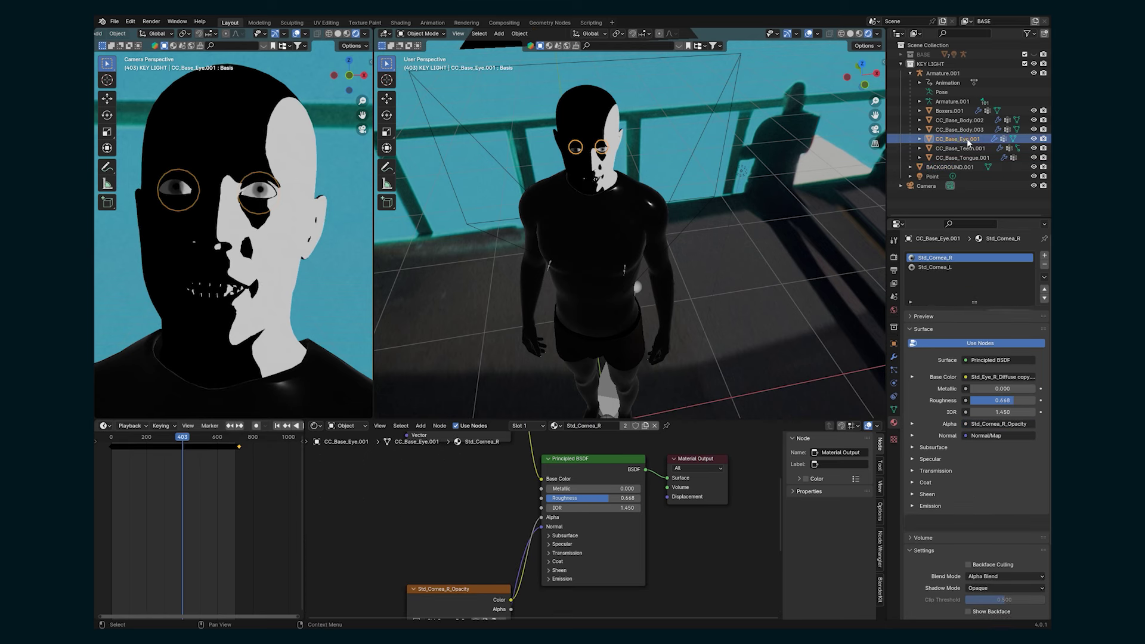
{"action": "left_click", "coordinate": [910, 313]}
{"action": "left_click", "coordinate": [944, 407]}
{"action": "left_click", "coordinate": [1028, 269]}
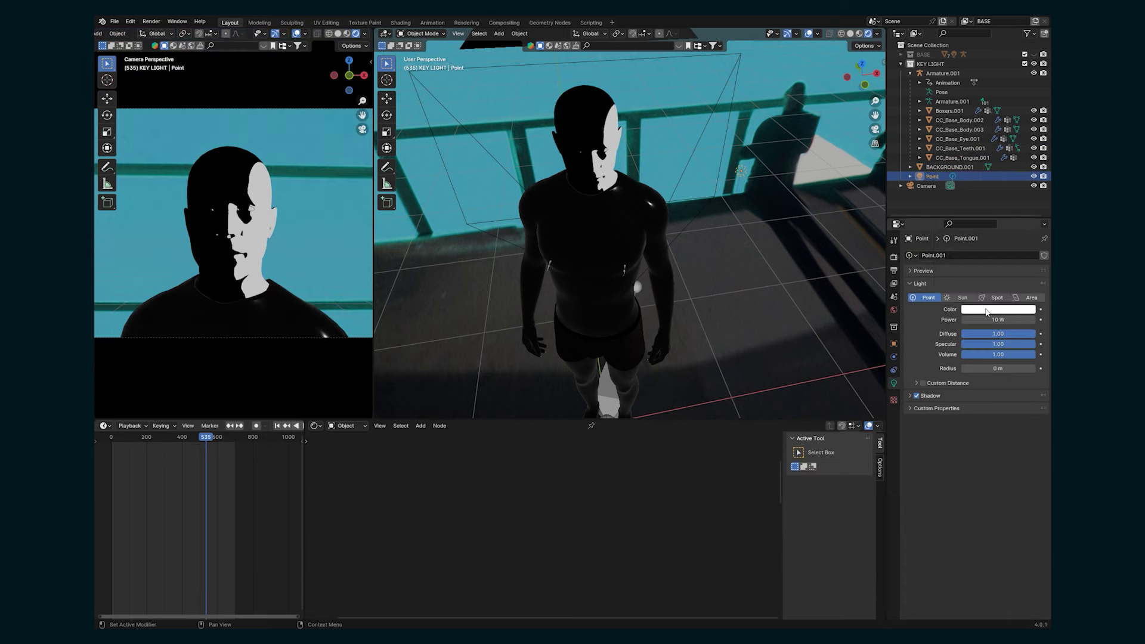
Change the point light's color to a saturated pinkish red and set its power to 100 W.
{"action": "left_click", "coordinate": [987, 310]}
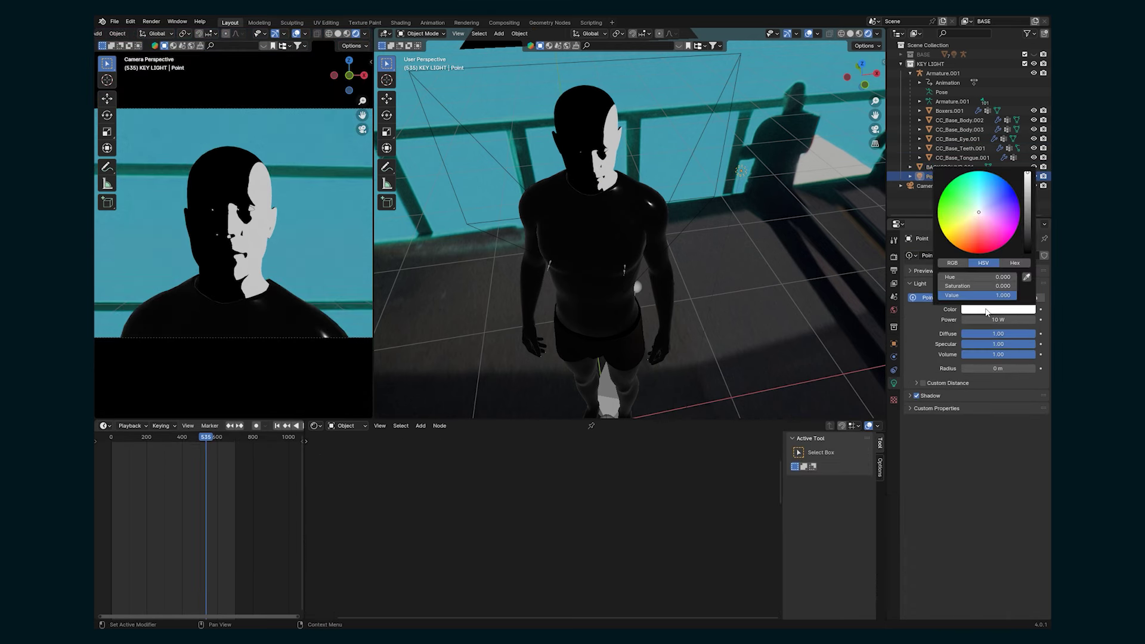
{"action": "left_click", "coordinate": [1005, 319]}
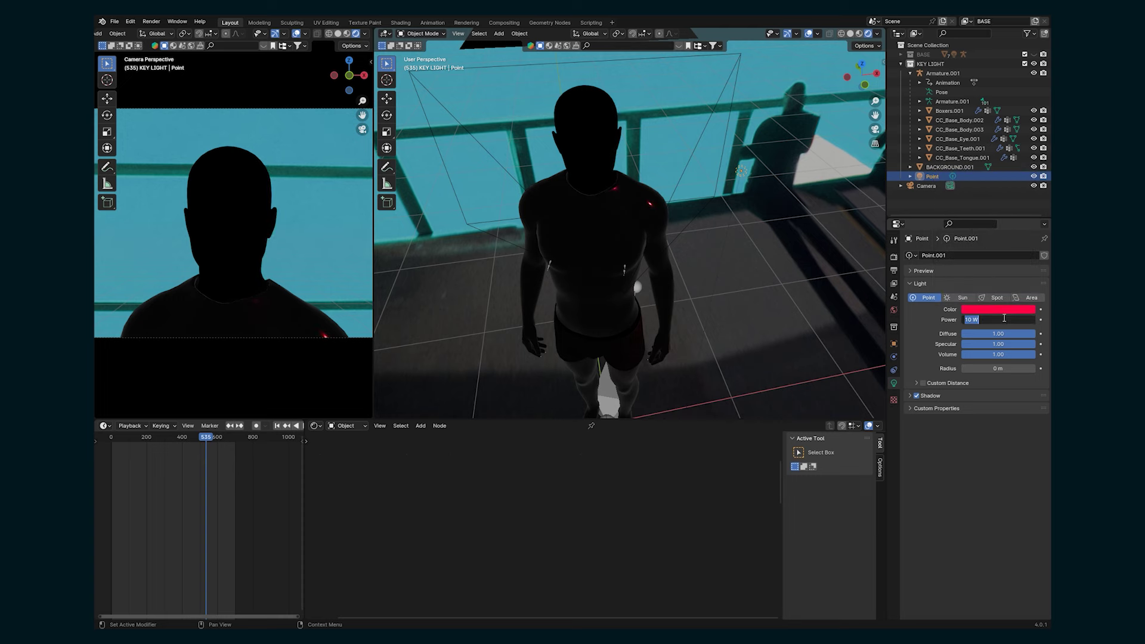
{"action": "type", "text": "100"}
{"action": "key", "text": "Return"}
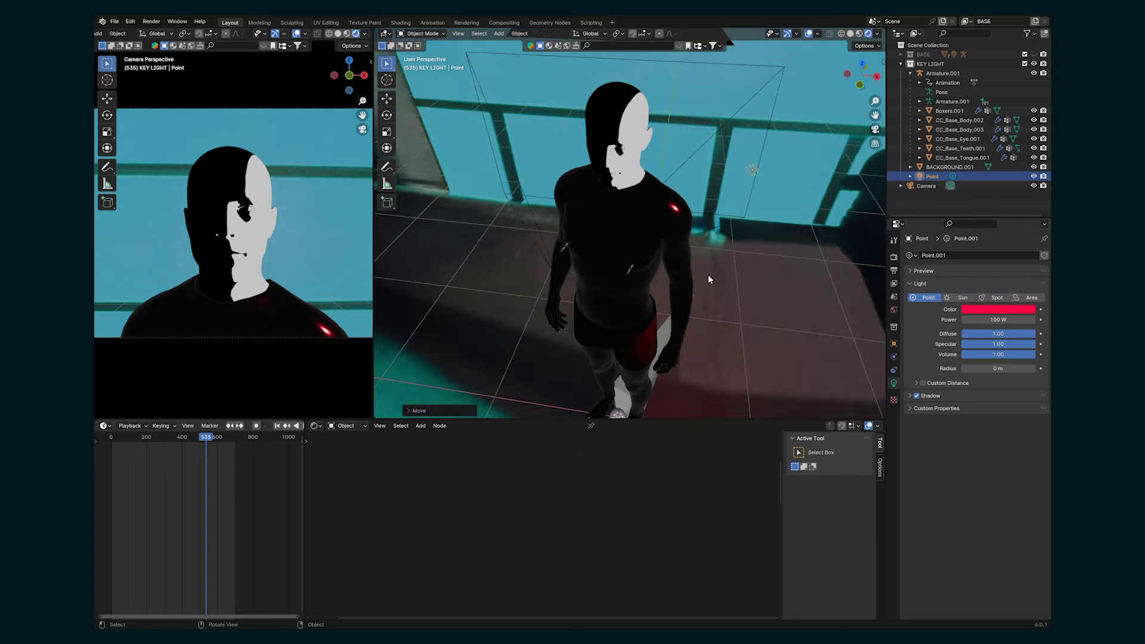
Set the roughness of the duplicated body's Std_Skin_Body material to 0.276 to spread the red highlights.
{"action": "middle_click_drag", "start_coordinate": [709, 276], "coordinate": [686, 257]}
{"action": "left_click", "coordinate": [631, 250]}
{"action": "middle_click_drag", "start_coordinate": [623, 232], "coordinate": [614, 206], "text": "shift"}
{"action": "left_click_drag", "start_coordinate": [615, 485], "coordinate": [532, 476]}
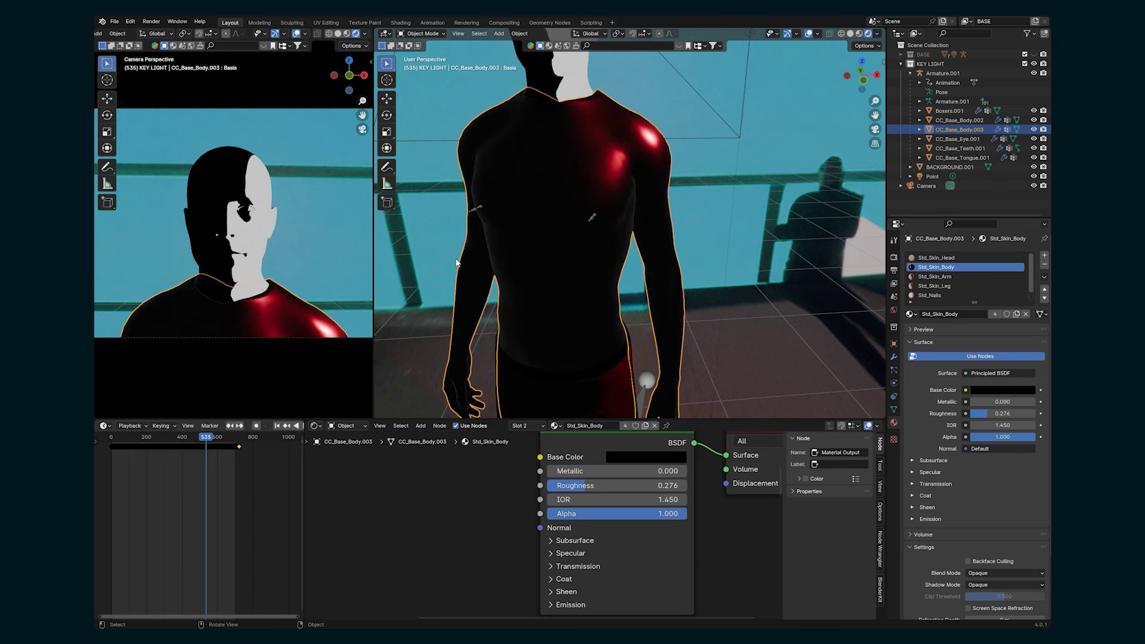
Delete the duplicated background mesh from the KEY LIGHT collection and open the scene's render settings.
{"action": "left_click", "coordinate": [947, 167]}
{"action": "key", "text": "Delete"}
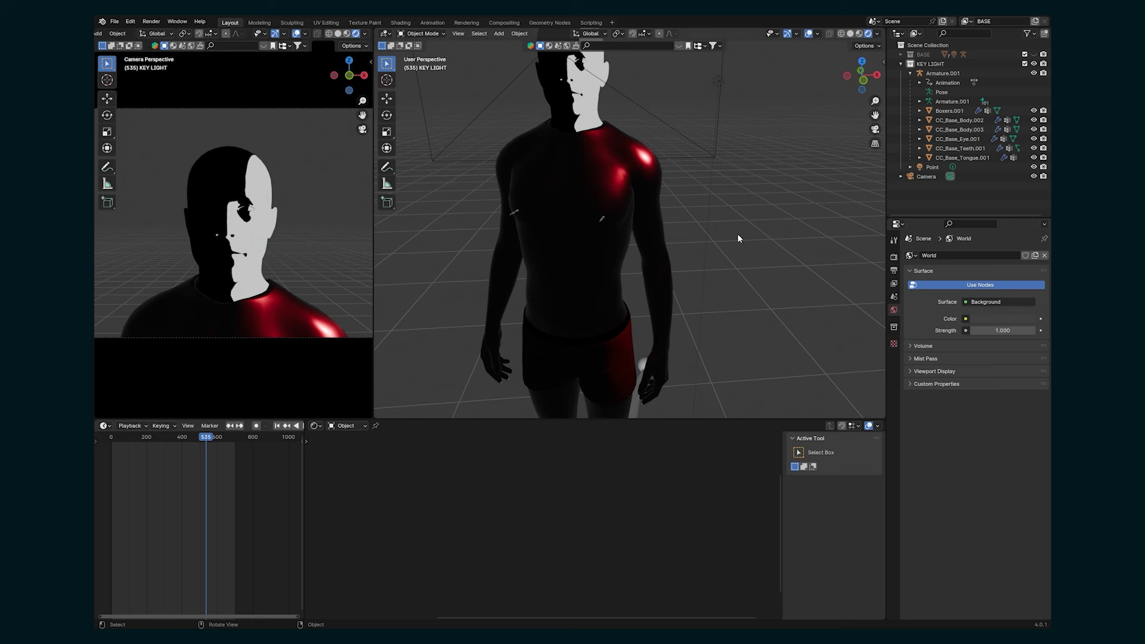
{"action": "left_click", "coordinate": [895, 258]}
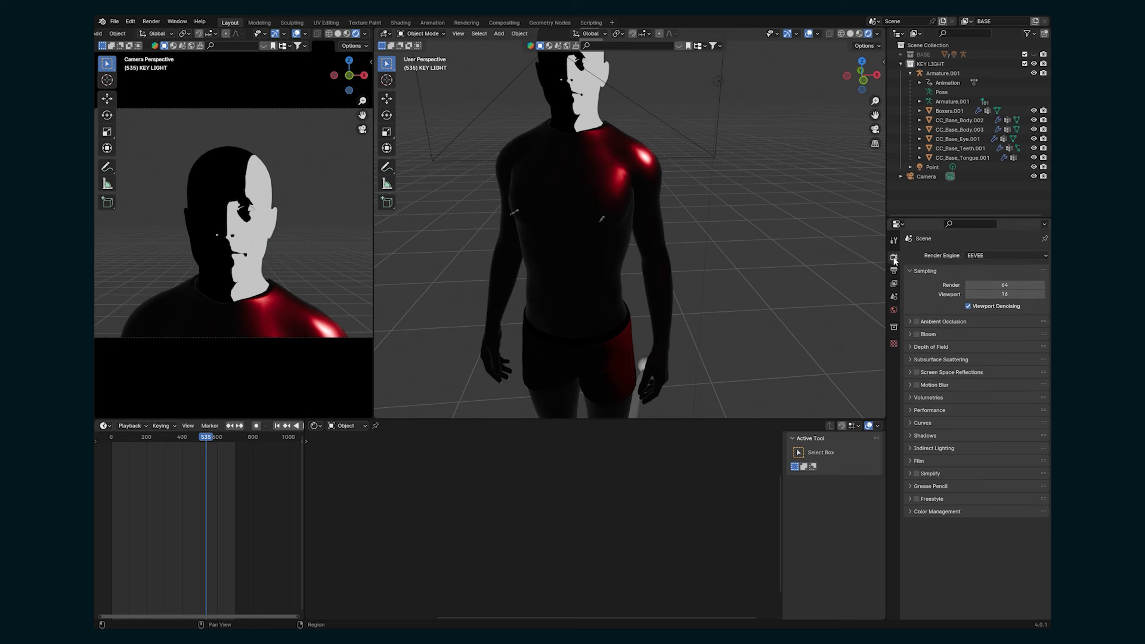
Turn on the transparent film background for rendering and set the color management view transform to Standard.
{"action": "left_click", "coordinate": [911, 461]}
{"action": "left_click", "coordinate": [964, 485]}
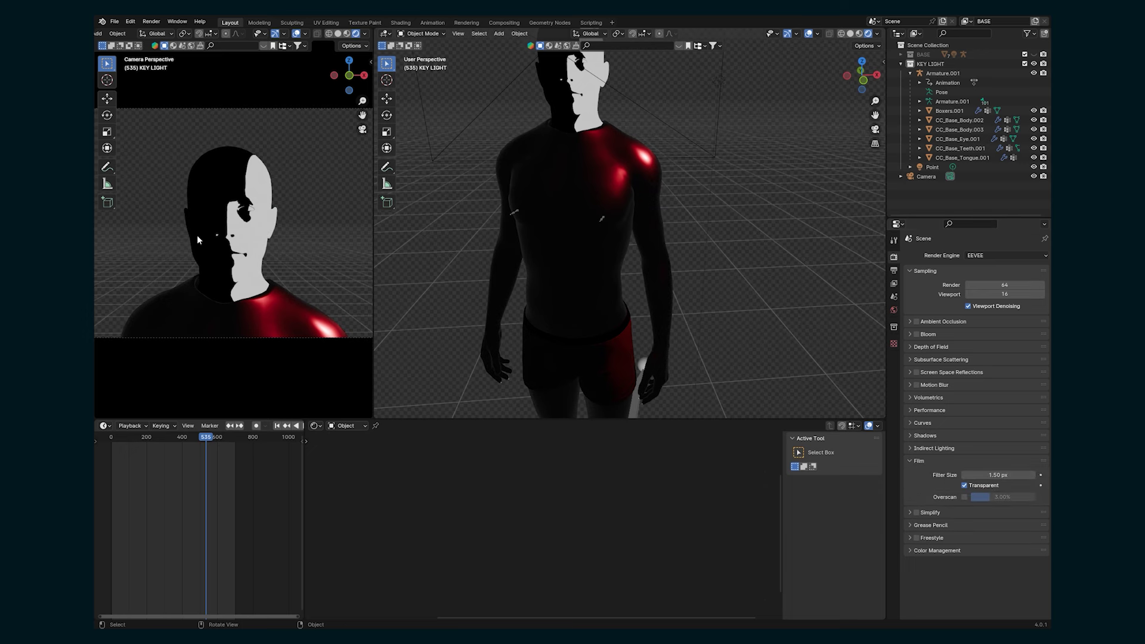
{"action": "left_click", "coordinate": [917, 463]}
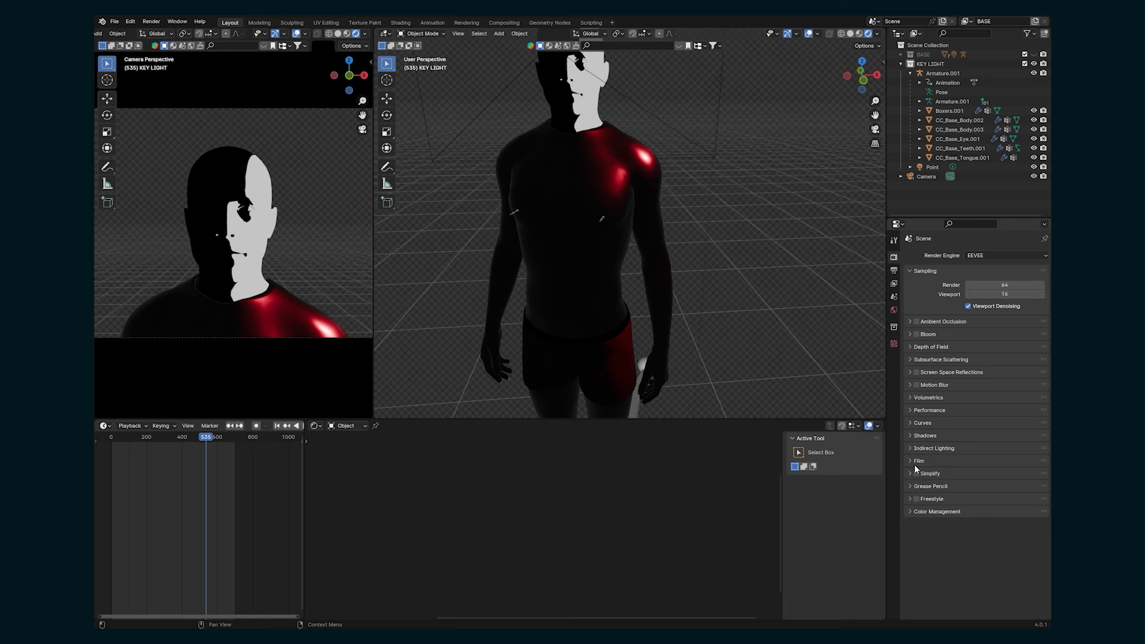
{"action": "left_click", "coordinate": [912, 513]}
{"action": "left_click", "coordinate": [981, 540]}
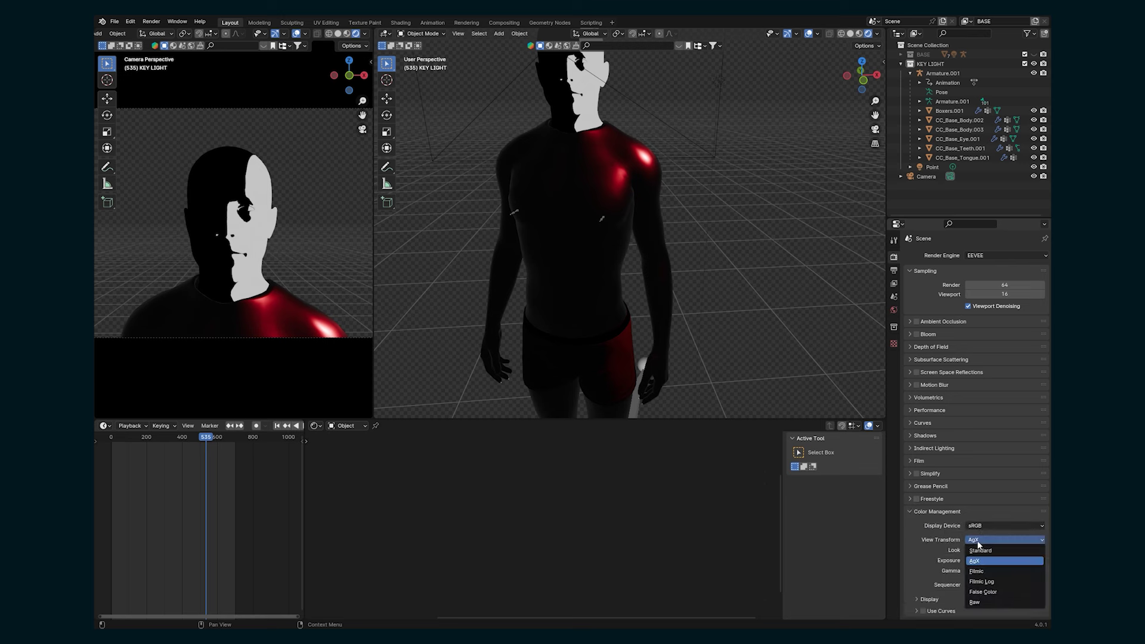
{"action": "left_click", "coordinate": [992, 552]}
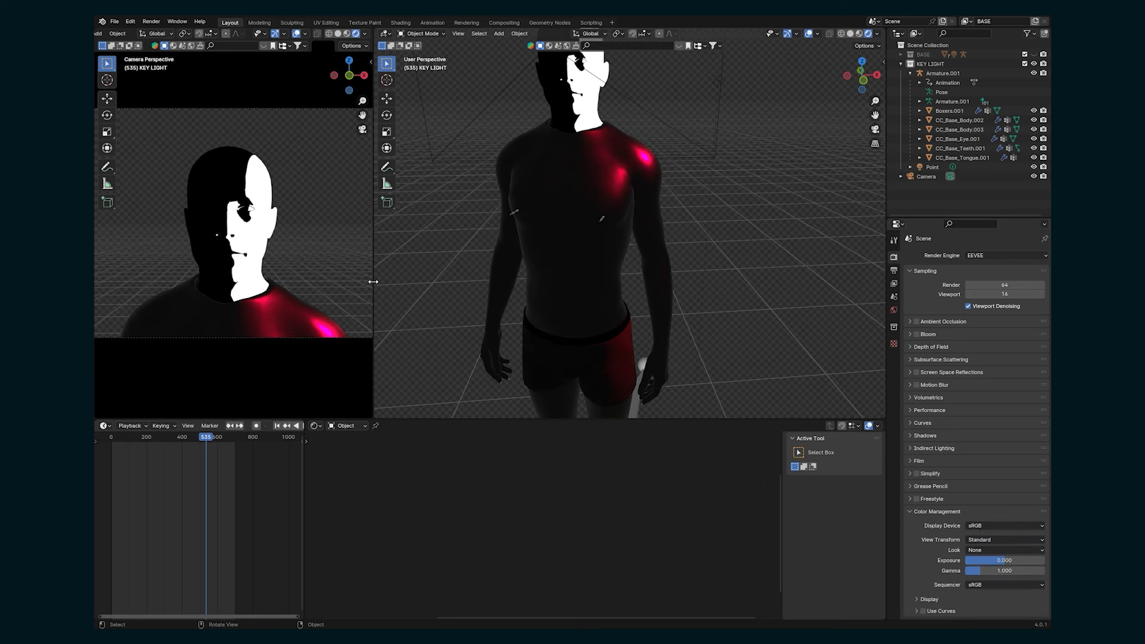
Move the playhead to frame 419 and save the file.
{"action": "left_click_drag", "start_coordinate": [127, 437], "coordinate": [187, 441]}
{"action": "key", "text": "ctrl+s"}
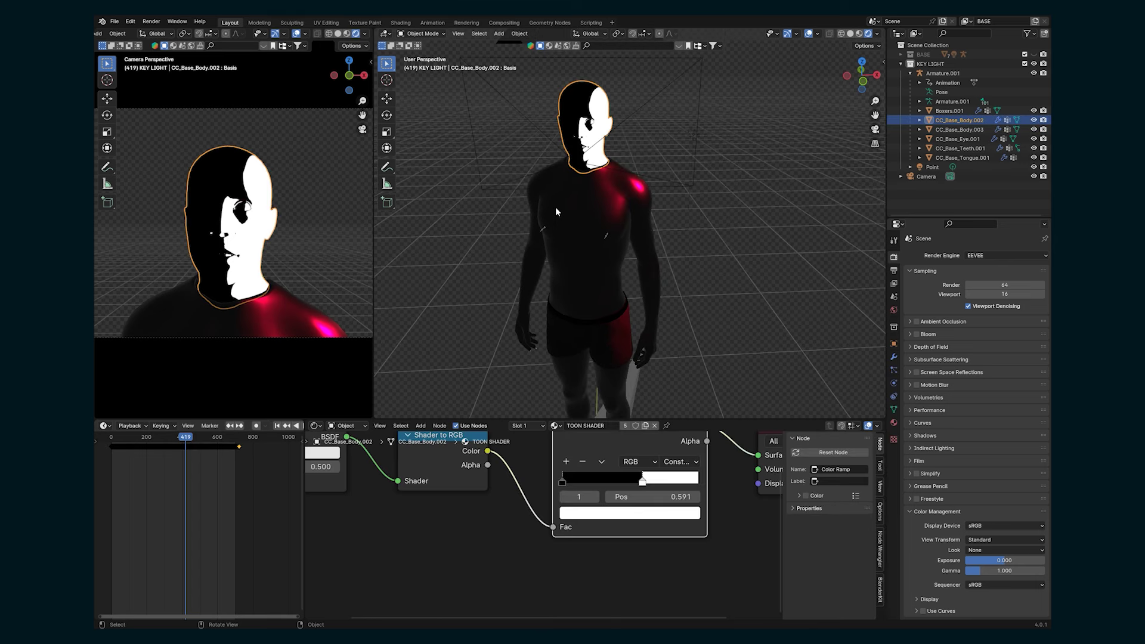
Duplicate the KEY LIGHT collection and rename the copy BACK LIGHT.
{"action": "left_click", "coordinate": [842, 175]}
{"action": "left_click", "coordinate": [901, 64]}
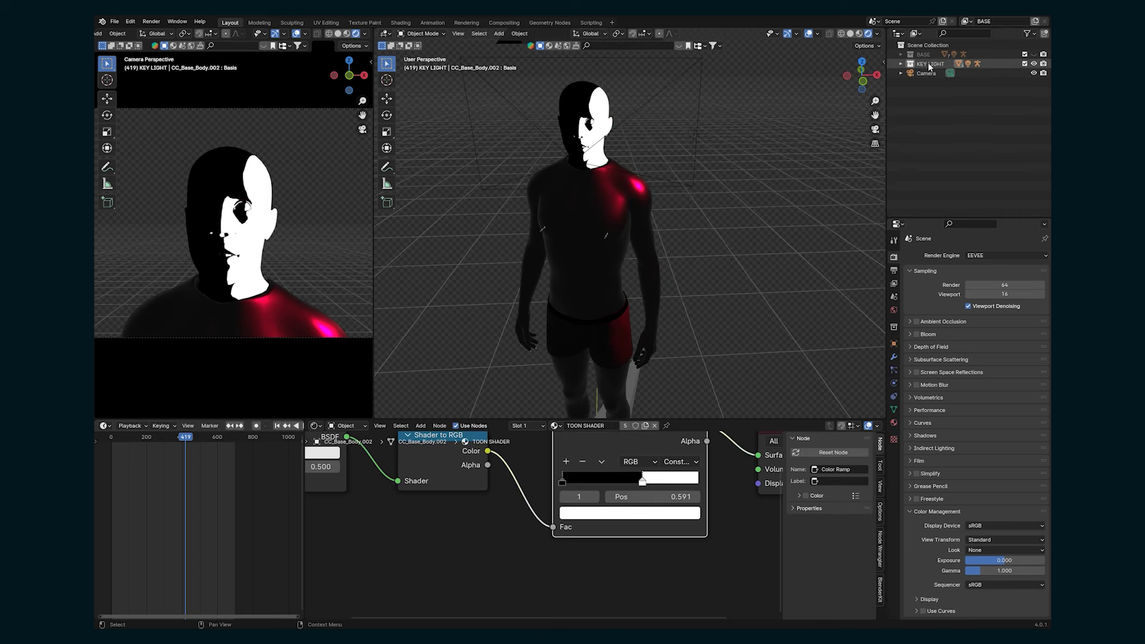
{"action": "right_click", "coordinate": [930, 64]}
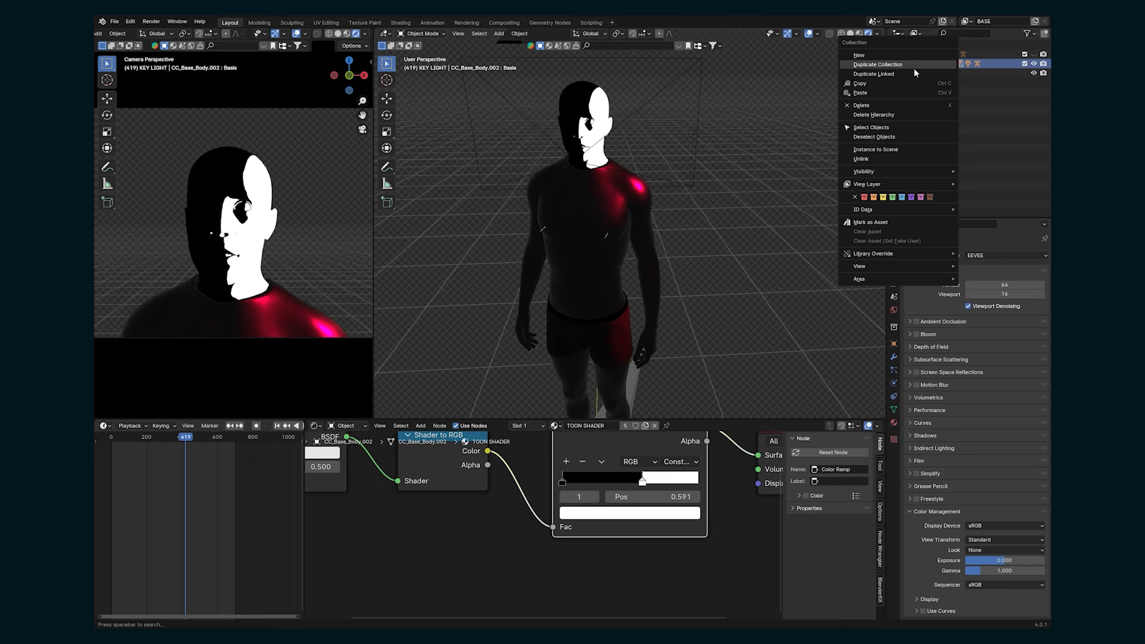
{"action": "left_click", "coordinate": [907, 65]}
{"action": "double_click", "coordinate": [932, 72]}
{"action": "type", "text": "BACK LIGHT"}
{"action": "key", "text": "Return"}
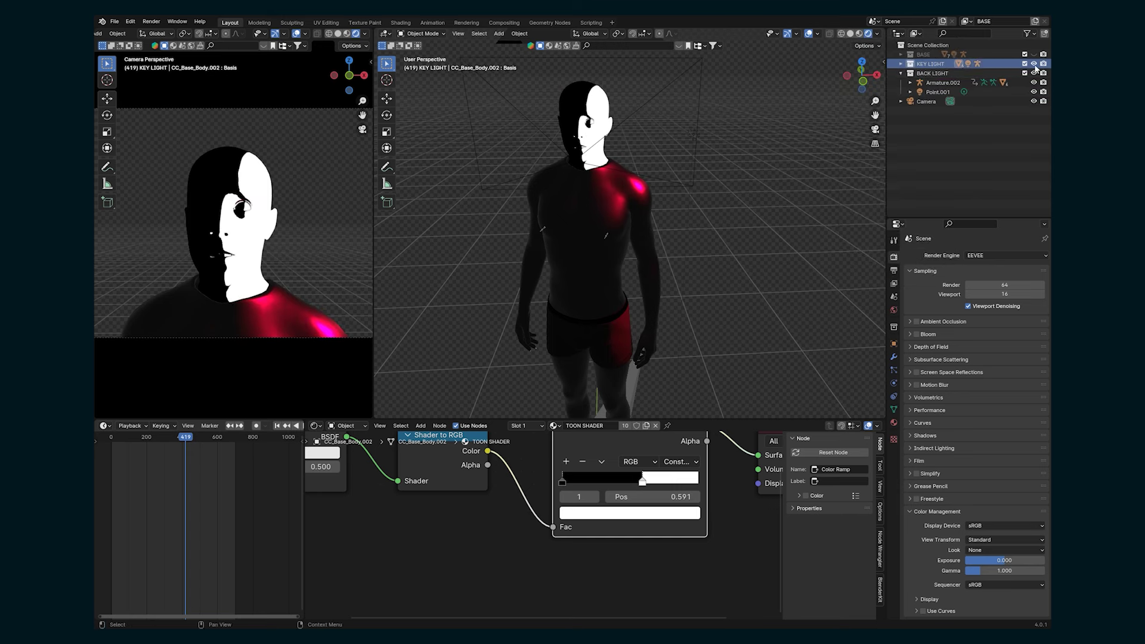
Change the point light in the BACK LIGHT collection to an Area light and rename the object back light.
{"action": "left_click", "coordinate": [927, 95]}
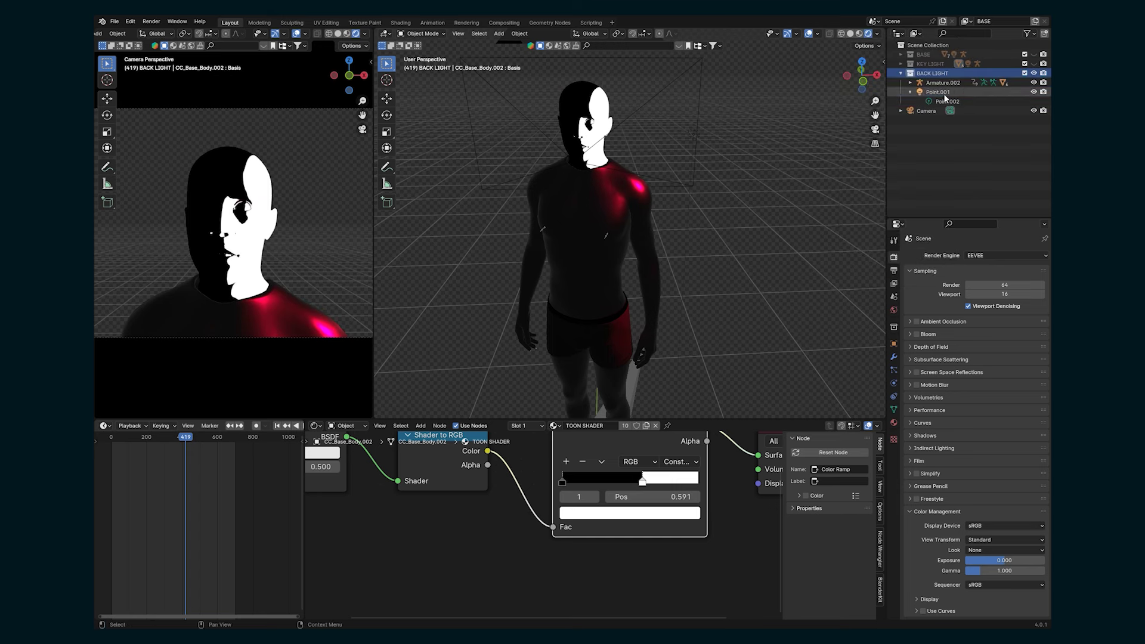
{"action": "left_click", "coordinate": [894, 384]}
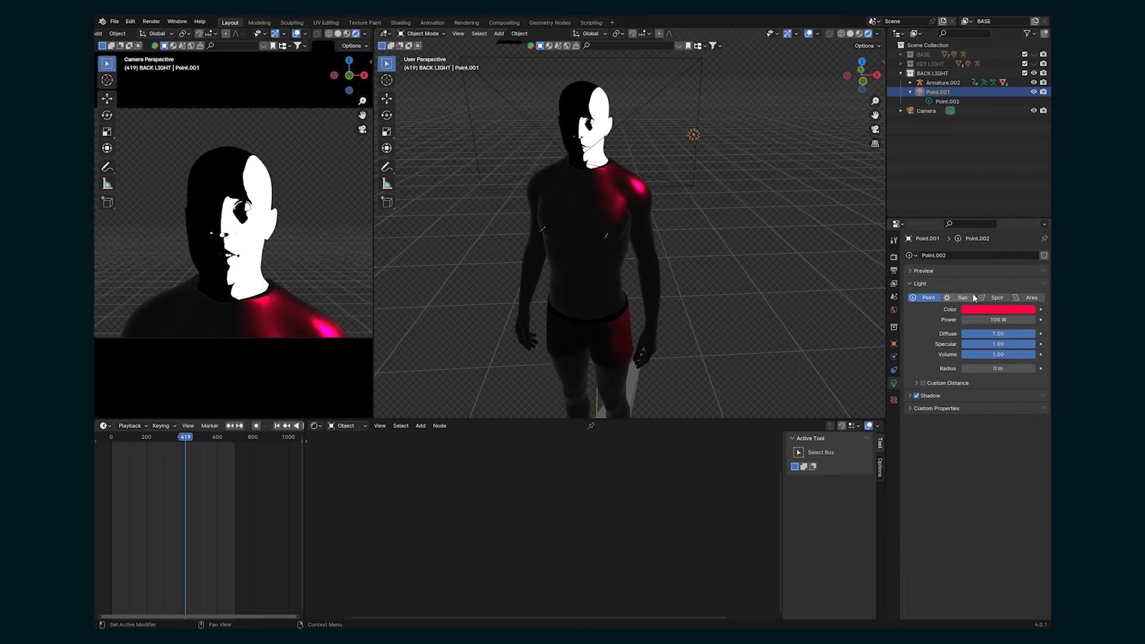
{"action": "left_click", "coordinate": [1030, 298]}
{"action": "double_click", "coordinate": [940, 92]}
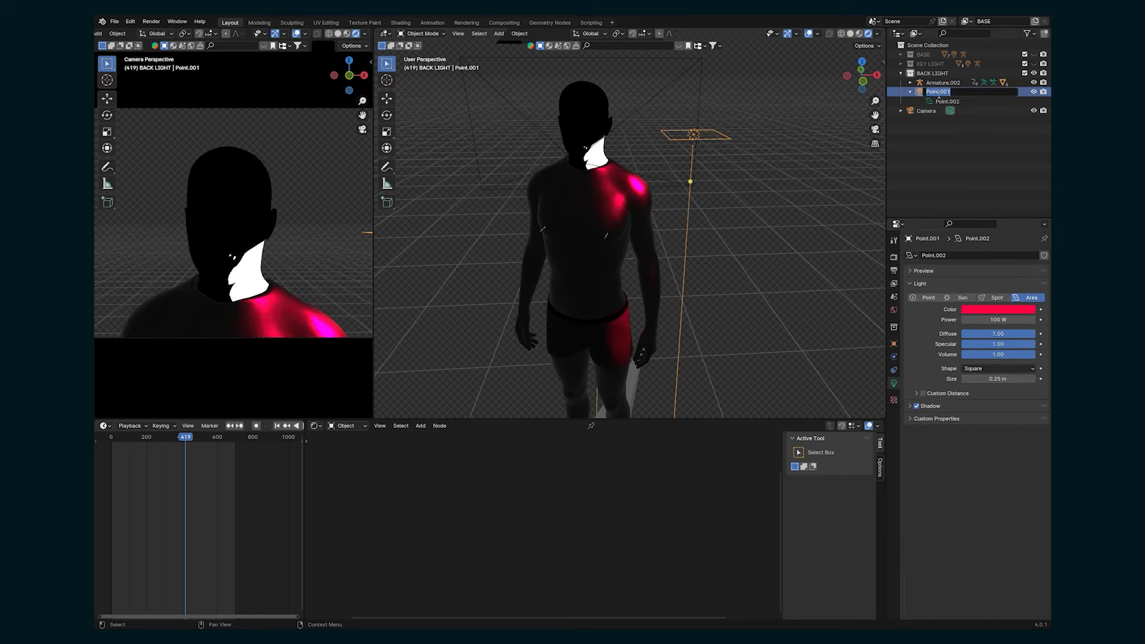
{"action": "type", "text": "back light"}
{"action": "key", "text": "Return"}
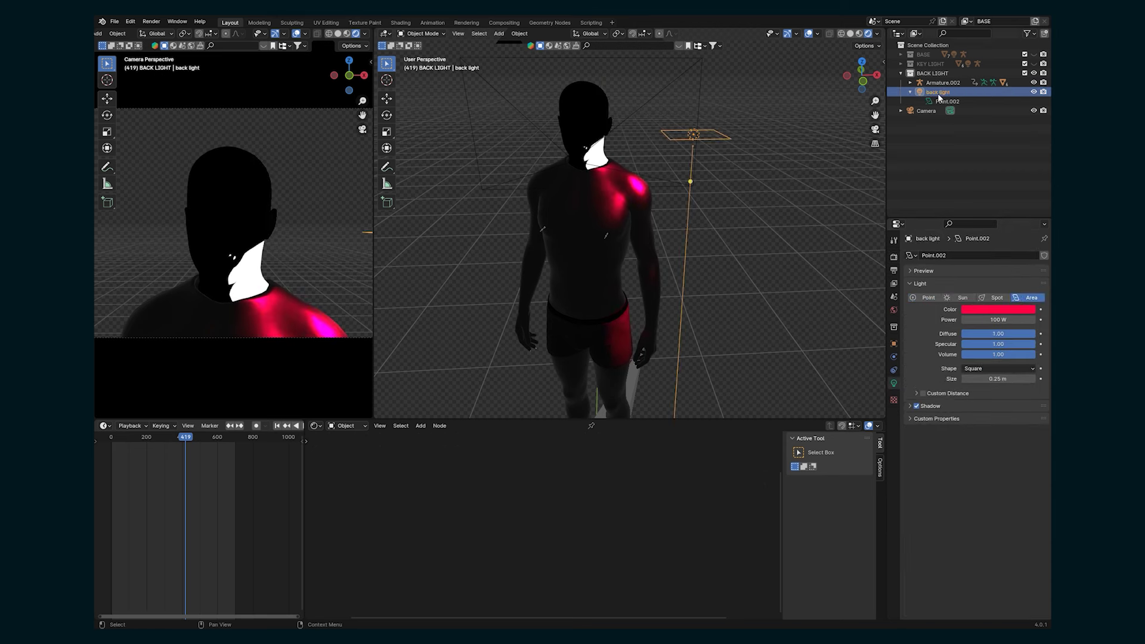
Move the back light behind and above the figure's head and rotate it to aim at the head.
{"action": "left_click", "coordinate": [862, 63]}
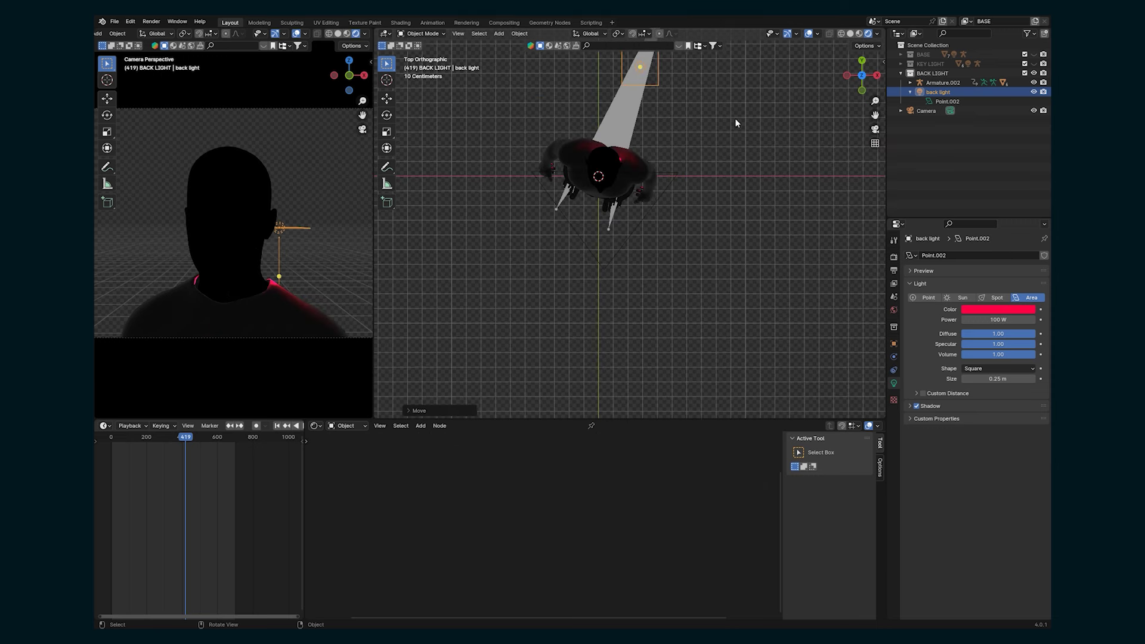
{"action": "left_click", "coordinate": [875, 77]}
{"action": "key", "text": "g"}
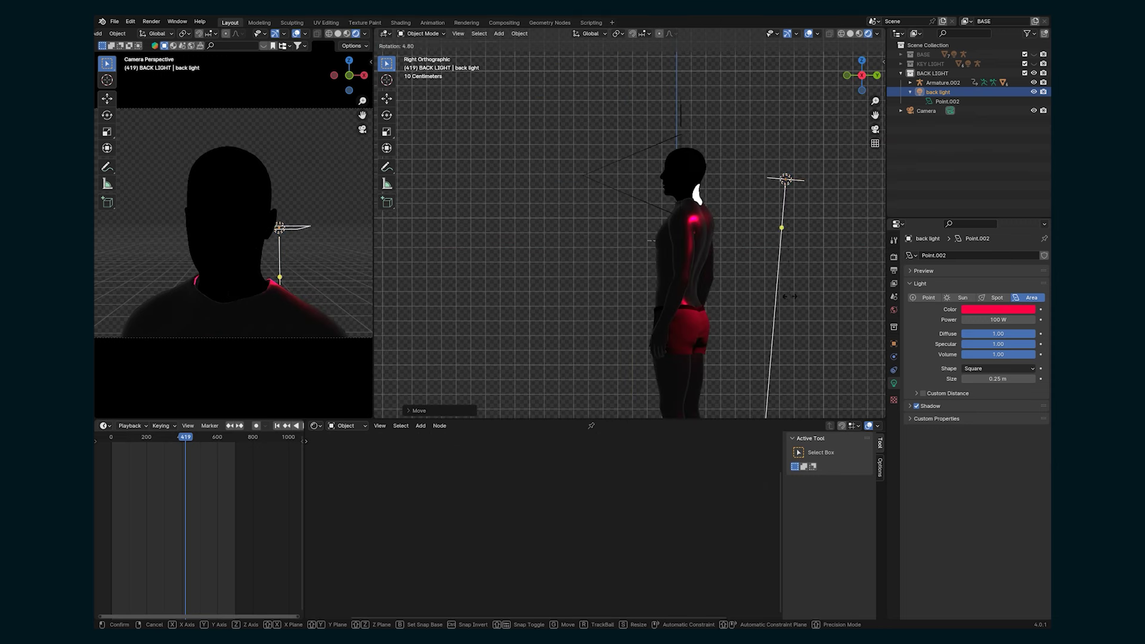
{"action": "left_click", "coordinate": [762, 101]}
Set the back light's color to yellow-orange and its power to 150 W.
{"action": "left_click", "coordinate": [999, 309]}
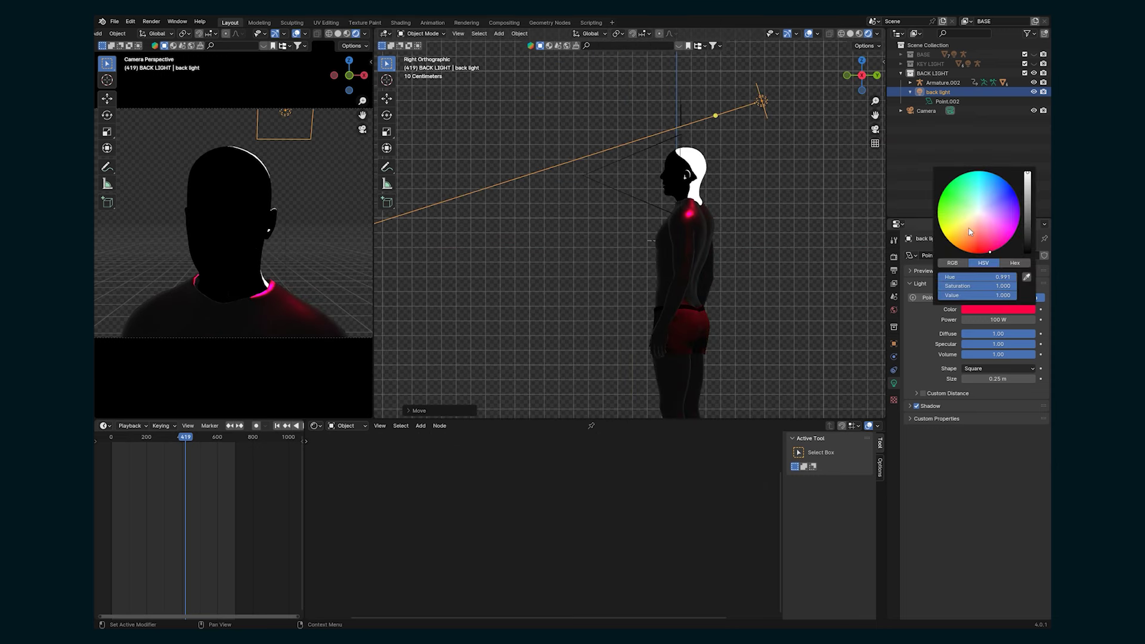
{"action": "left_click", "coordinate": [950, 226]}
{"action": "left_click_drag", "start_coordinate": [951, 228], "coordinate": [954, 234]}
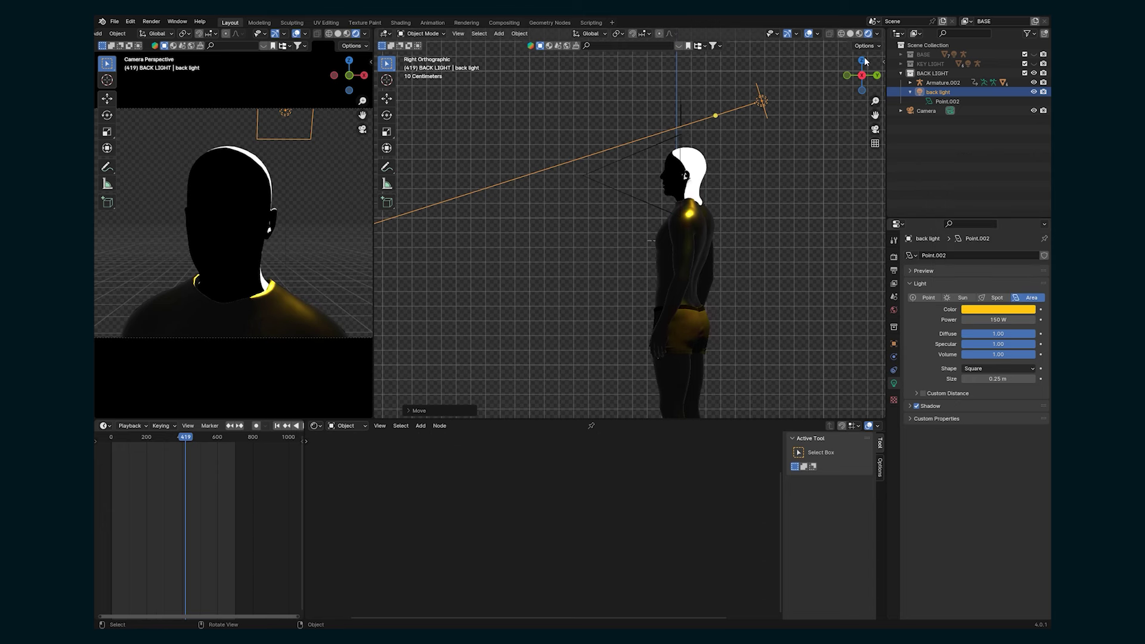
Move the back light in top view so that it sits roughly centered behind the head.
{"action": "left_click", "coordinate": [862, 60]}
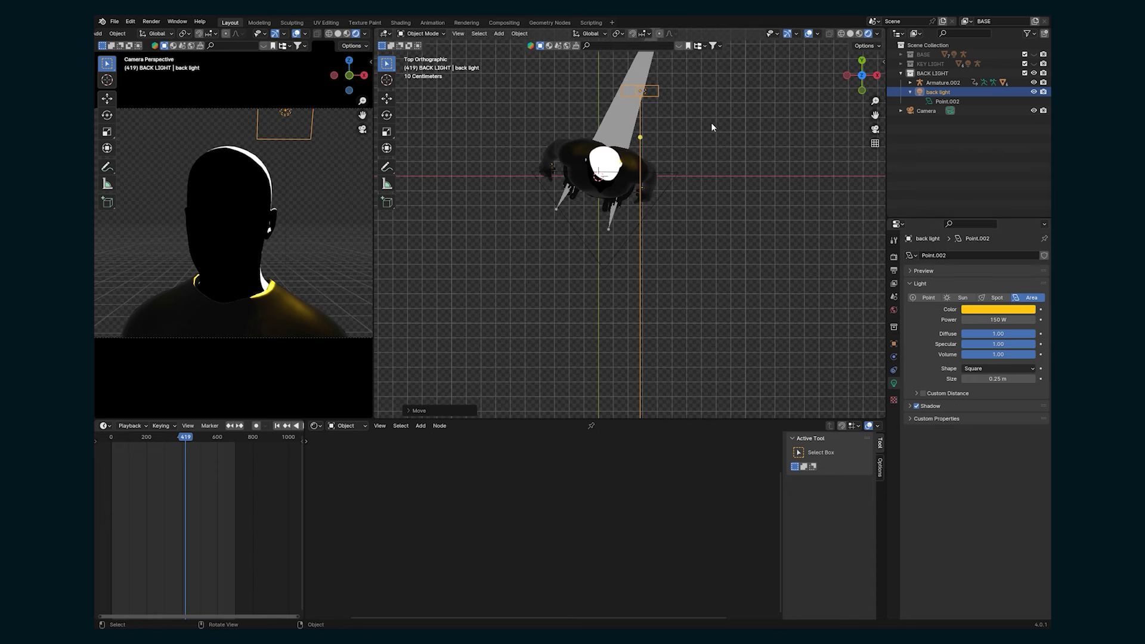
{"action": "key", "text": "g"}
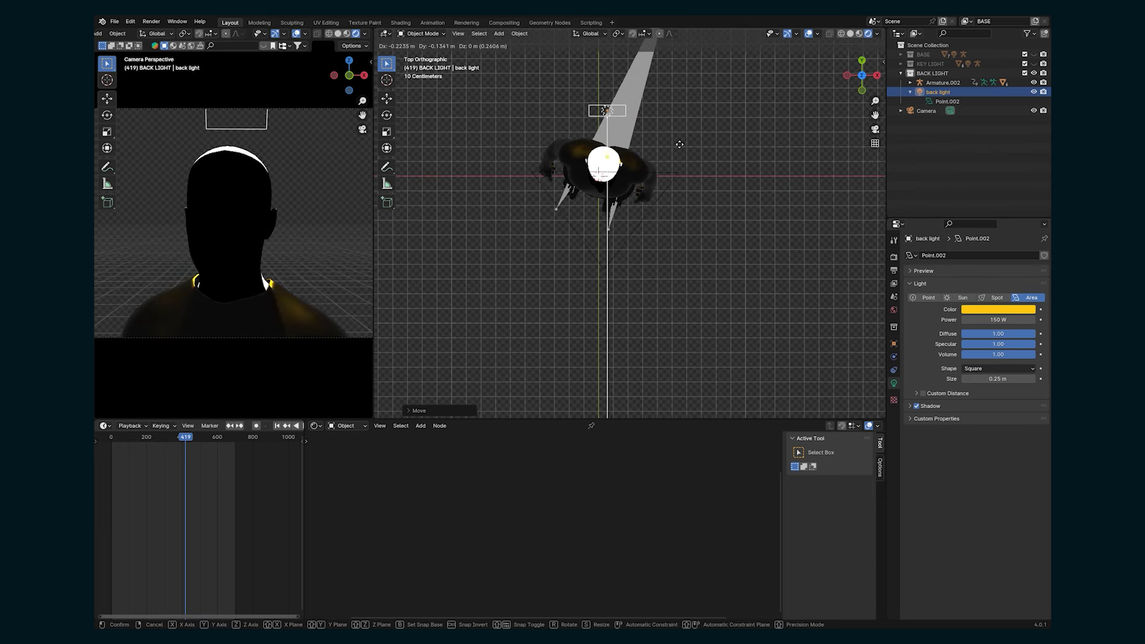
{"action": "left_click", "coordinate": [685, 132]}
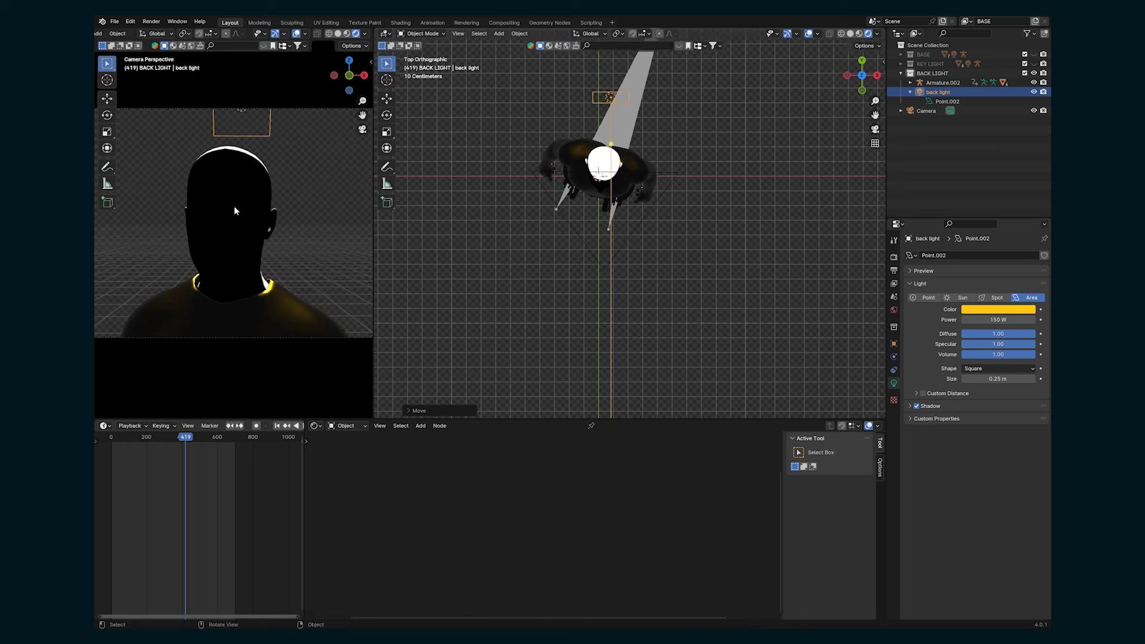
Toggle the back light's shadow off and back on, and save the file.
{"action": "left_click", "coordinate": [917, 406]}
{"action": "left_click", "coordinate": [917, 406]}
{"action": "key", "text": "ctrl+s"}
{"action": "scroll", "coordinate": [307, 242], "scroll_direction": "down", "scroll_amount": 4}
{"action": "scroll", "coordinate": [295, 257], "scroll_direction": "up", "scroll_amount": 3}
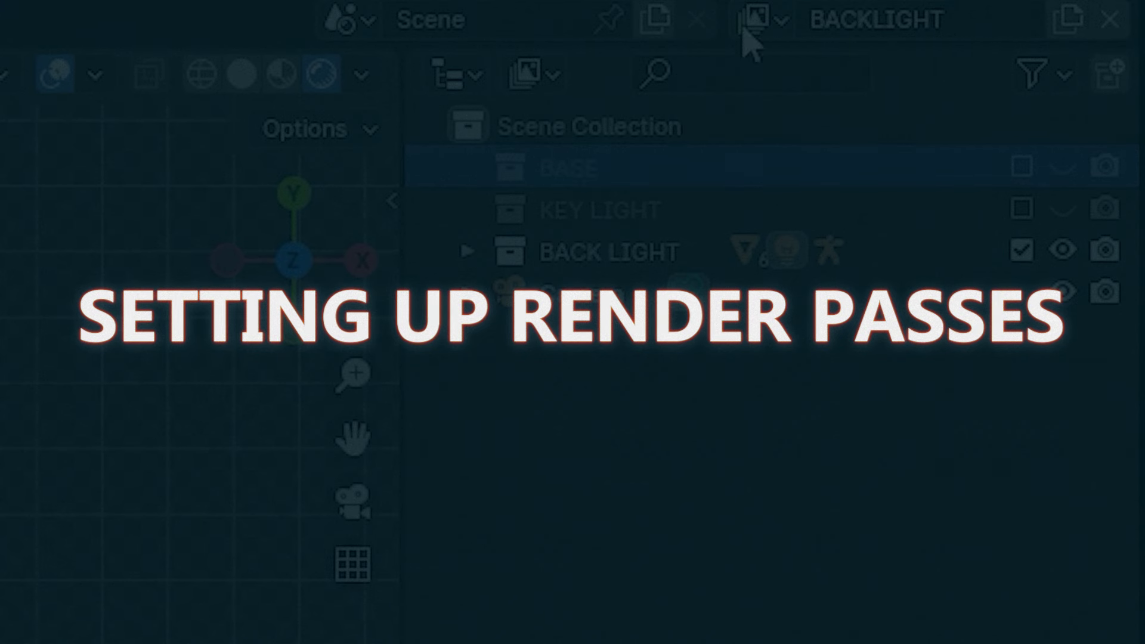
From the BASE view layer, add a new view layer with copied settings and name it BACKLIGHT.
{"action": "left_click", "coordinate": [967, 21]}
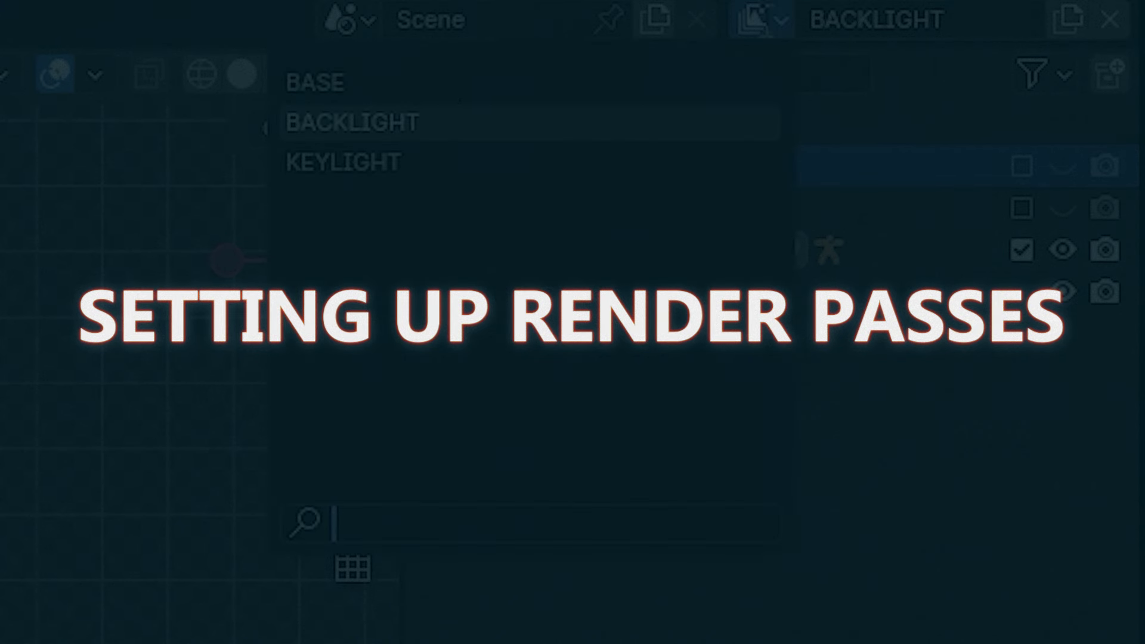
{"action": "left_click", "coordinate": [454, 83]}
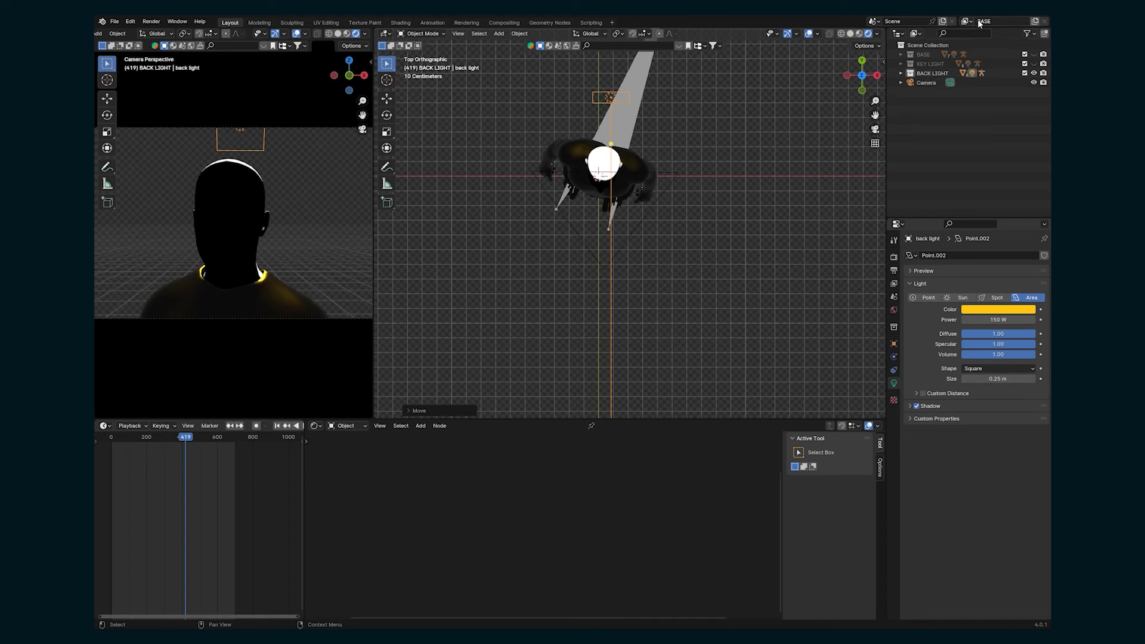
{"action": "left_click", "coordinate": [925, 55]}
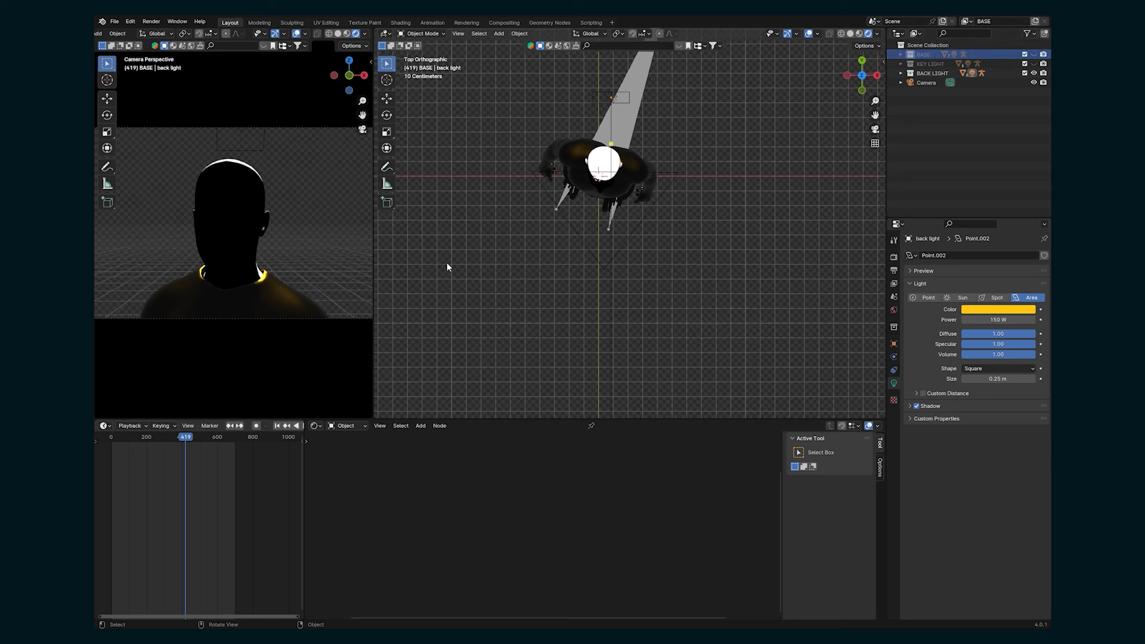
{"action": "left_click", "coordinate": [1035, 22]}
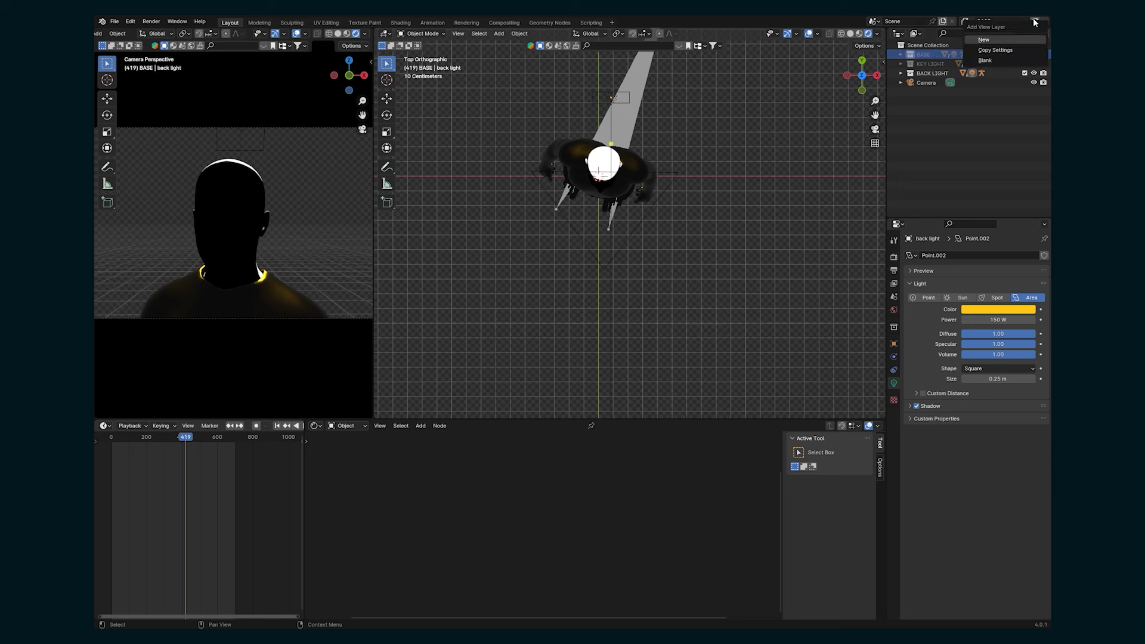
{"action": "left_click", "coordinate": [995, 49]}
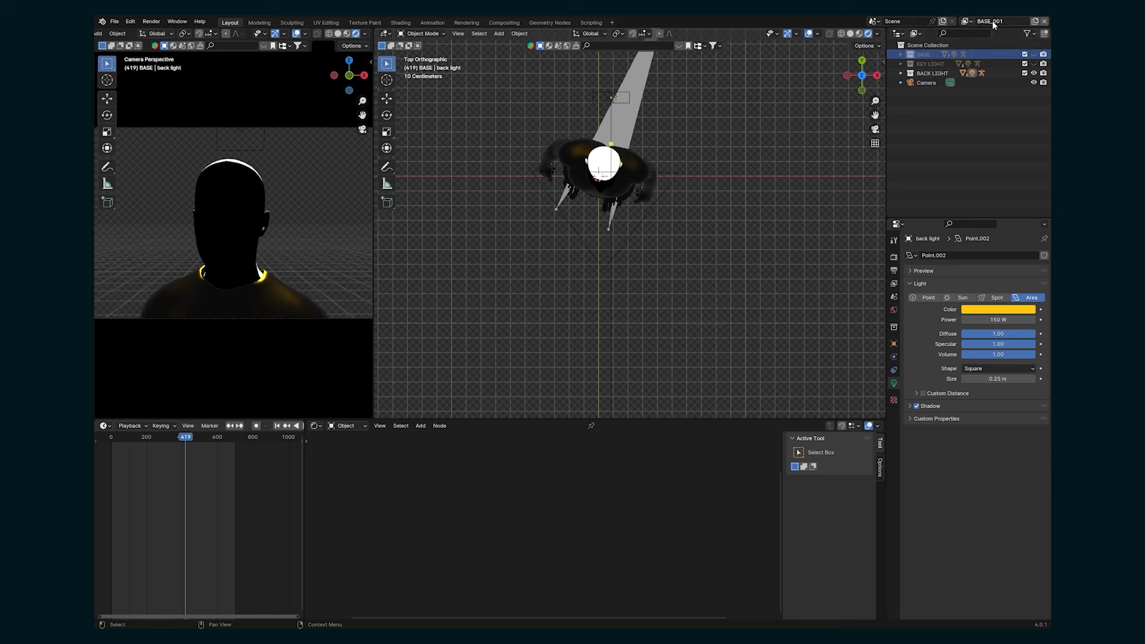
{"action": "left_click", "coordinate": [996, 20]}
{"action": "type", "text": "BACKLIGHT"}
Add another view layer with copied settings and name it KEYLIGHT.
{"action": "left_click", "coordinate": [1032, 21]}
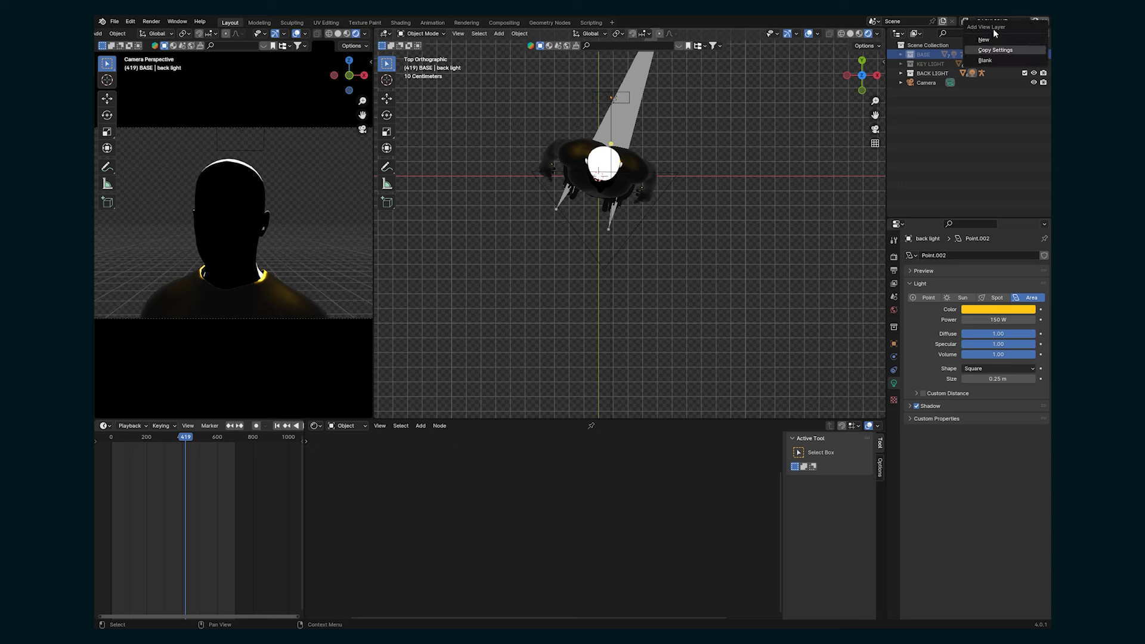
{"action": "left_click", "coordinate": [995, 50]}
{"action": "double_click", "coordinate": [998, 22]}
{"action": "type", "text": "KEYLIGHT"}
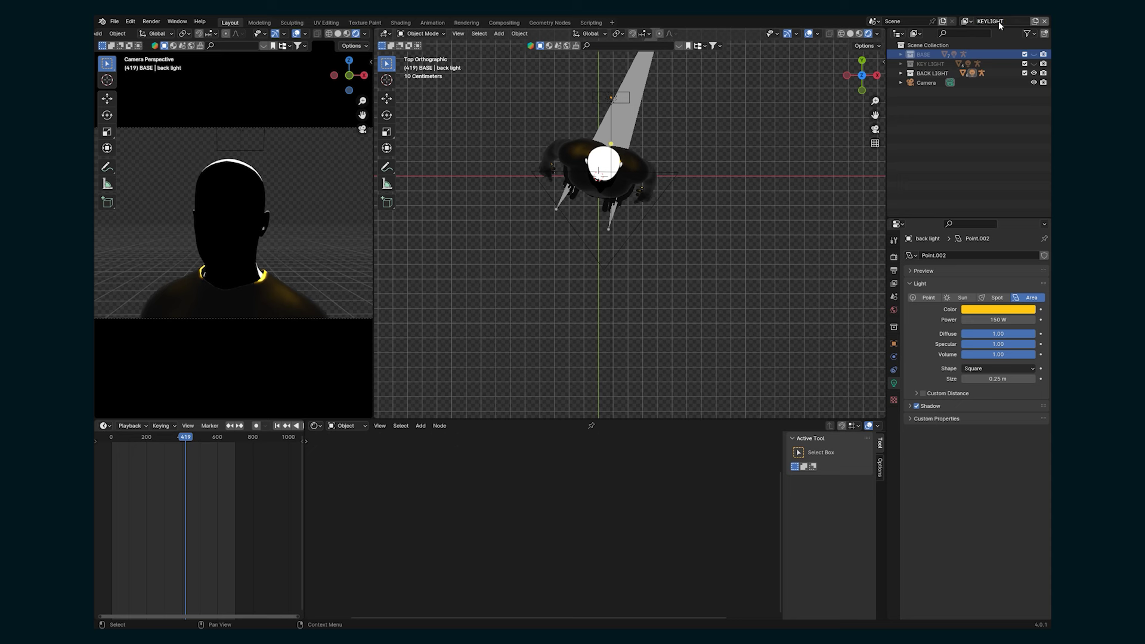
{"action": "left_click", "coordinate": [966, 20]}
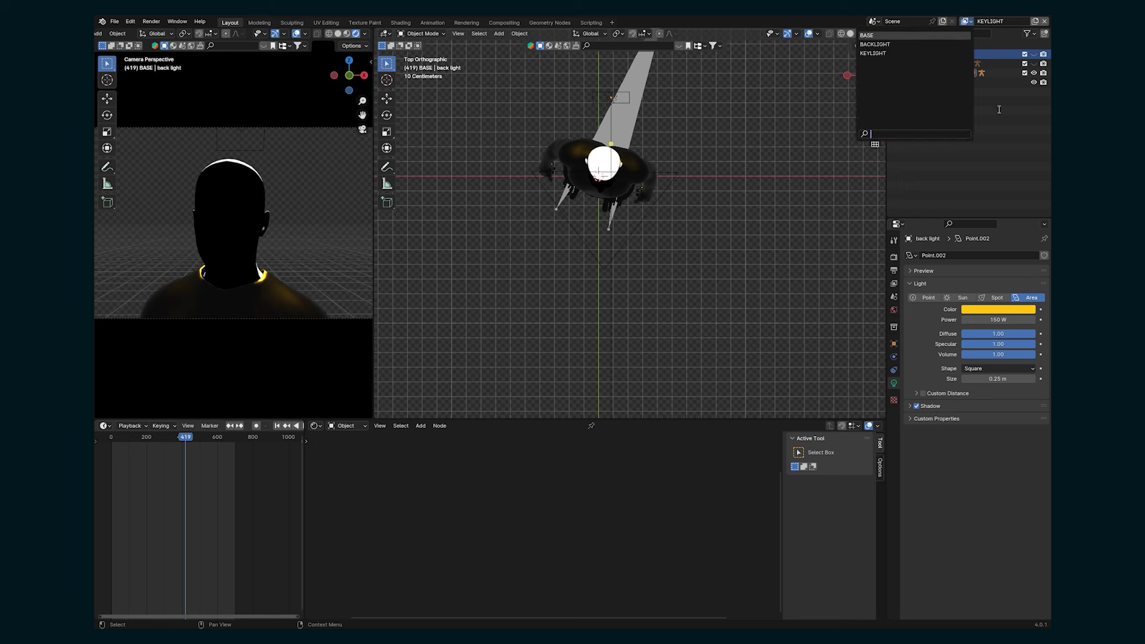
Disable the BACK LIGHT collection from the KEYLIGHT view layer.
{"action": "left_click", "coordinate": [924, 73]}
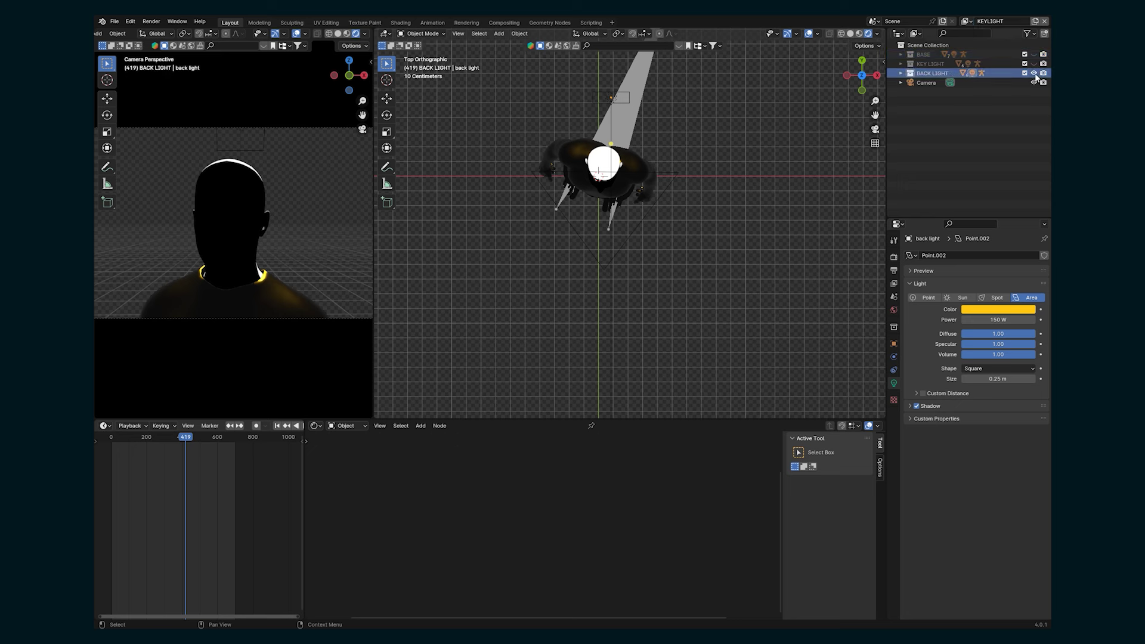
{"action": "right_click", "coordinate": [934, 73]}
{"action": "mouse_move", "coordinate": [871, 192]}
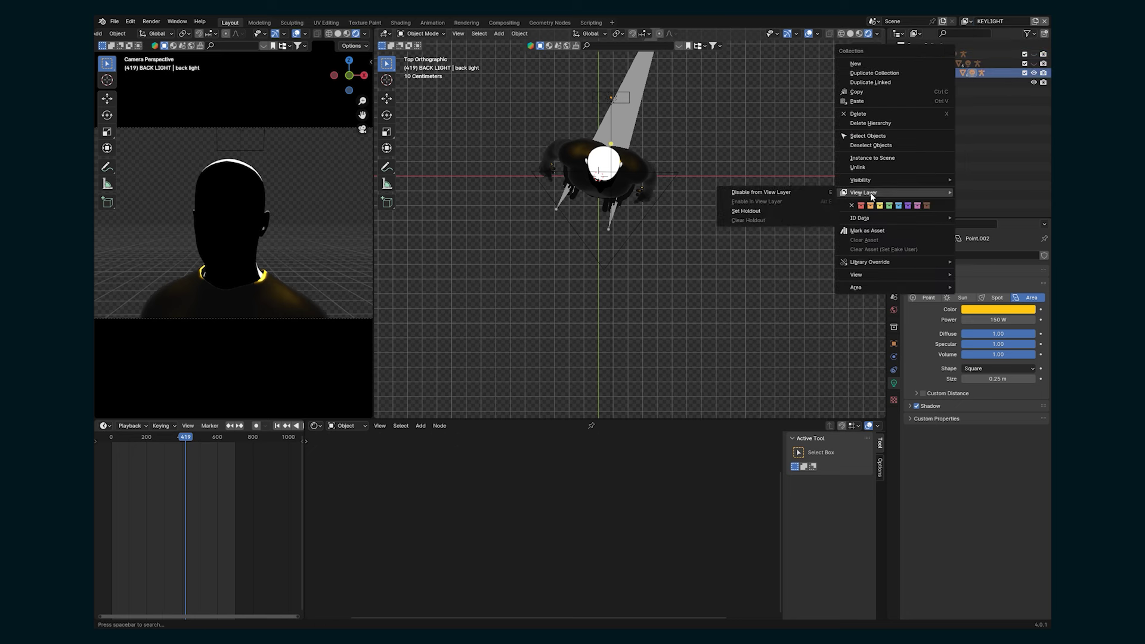
{"action": "left_click", "coordinate": [771, 193]}
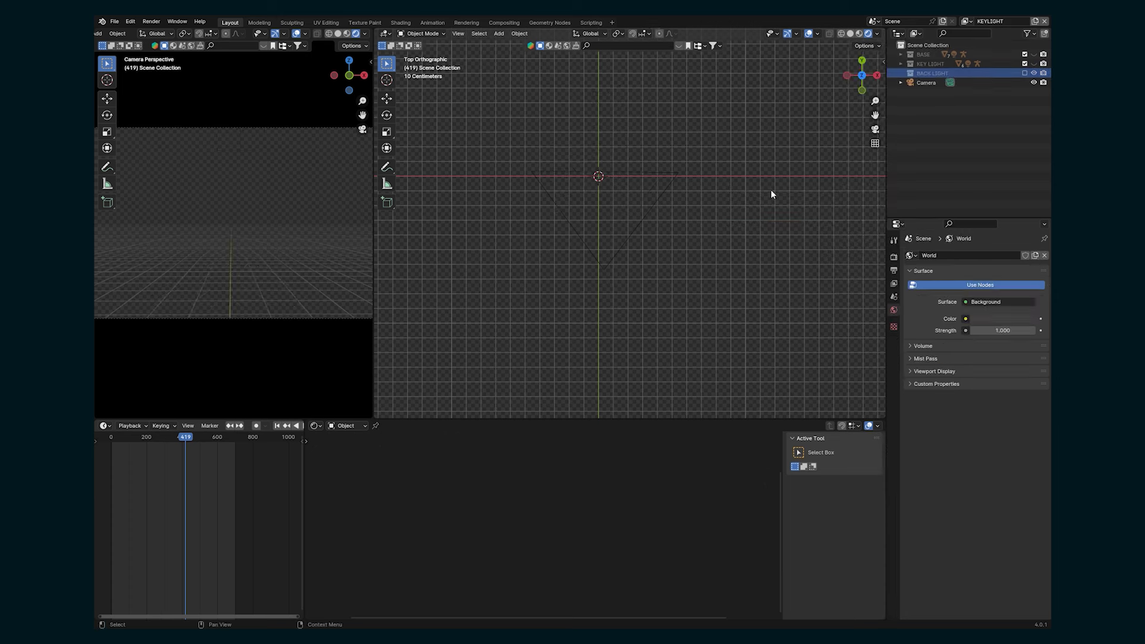
Disable the KEY LIGHT collection from the KEYLIGHT view layer and enable it again.
{"action": "left_click", "coordinate": [932, 62]}
{"action": "right_click", "coordinate": [932, 61]}
{"action": "mouse_move", "coordinate": [843, 169]}
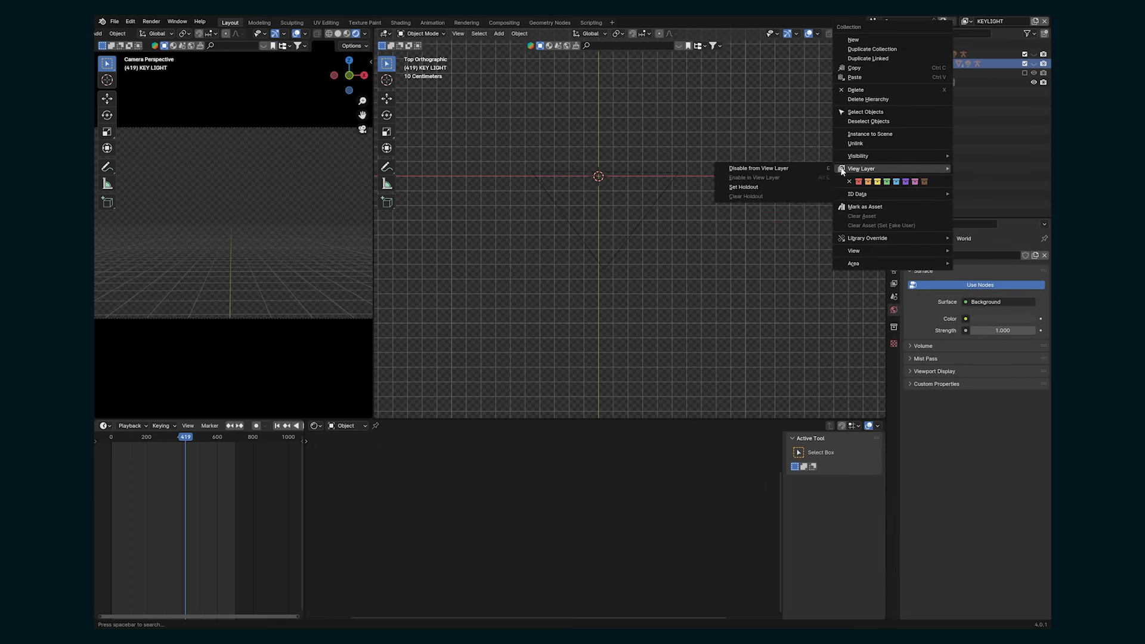
{"action": "left_click", "coordinate": [782, 168]}
{"action": "left_click", "coordinate": [1024, 63]}
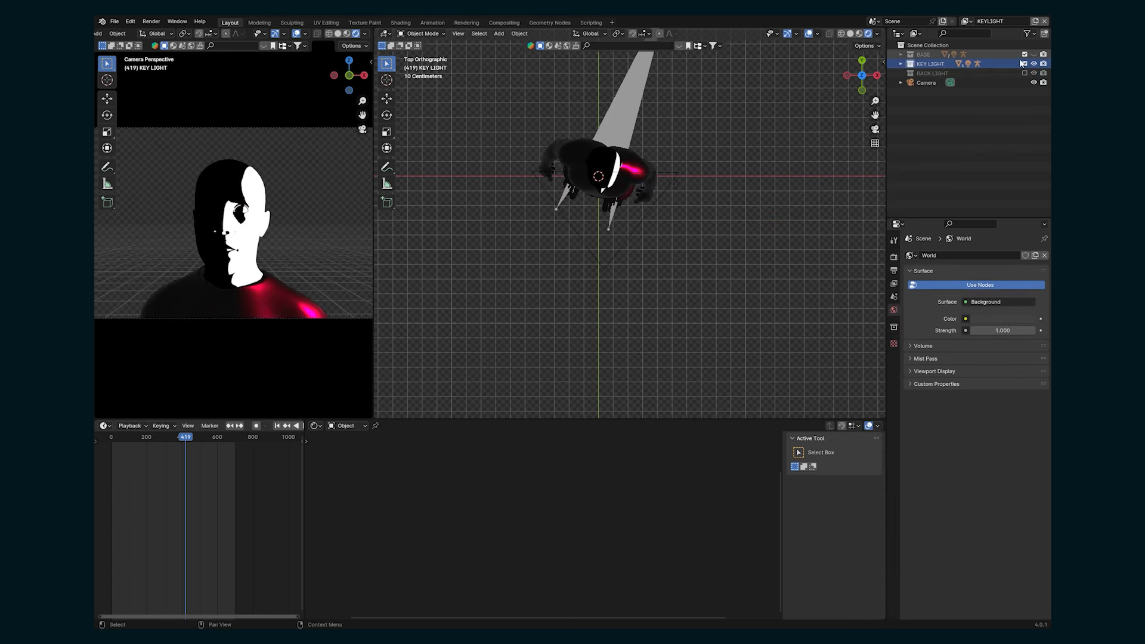
Disable the BASE collection from the KEYLIGHT view layer.
{"action": "left_click", "coordinate": [926, 54]}
{"action": "right_click", "coordinate": [925, 52]}
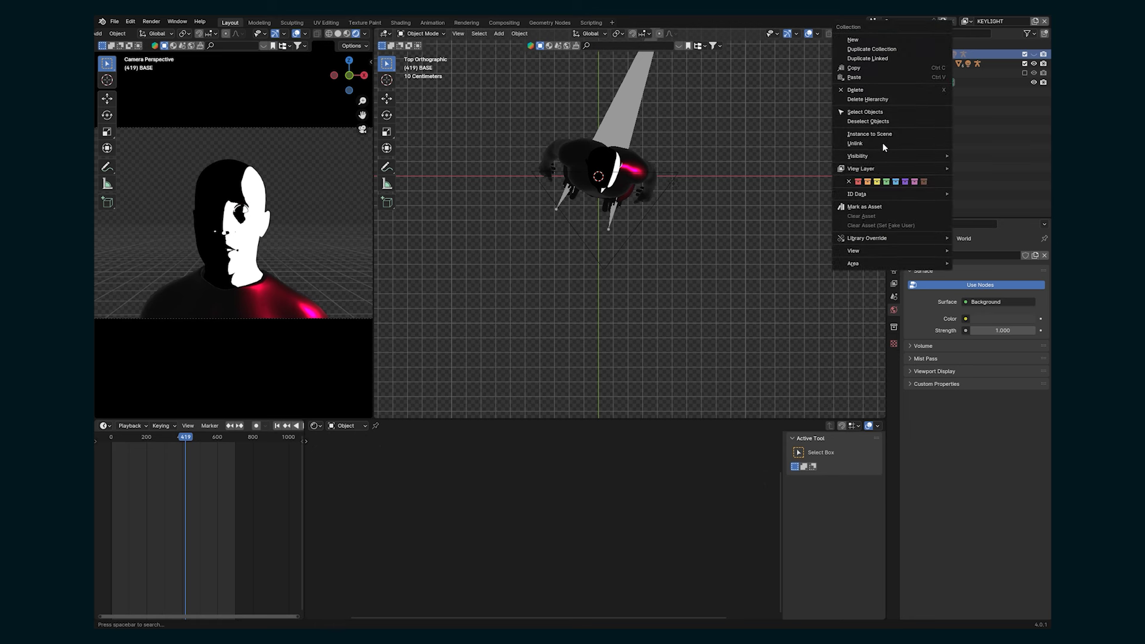
{"action": "mouse_move", "coordinate": [861, 168]}
{"action": "left_click", "coordinate": [786, 167]}
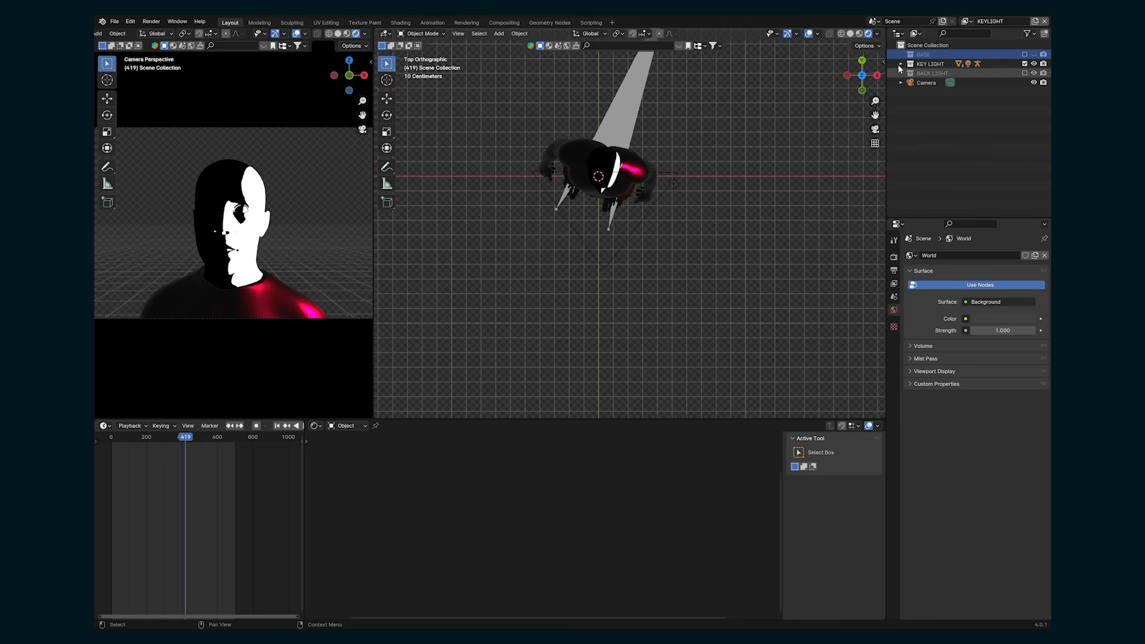
Switch to the BACKLIGHT view layer and exclude the BASE collection from it.
{"action": "left_click", "coordinate": [924, 64]}
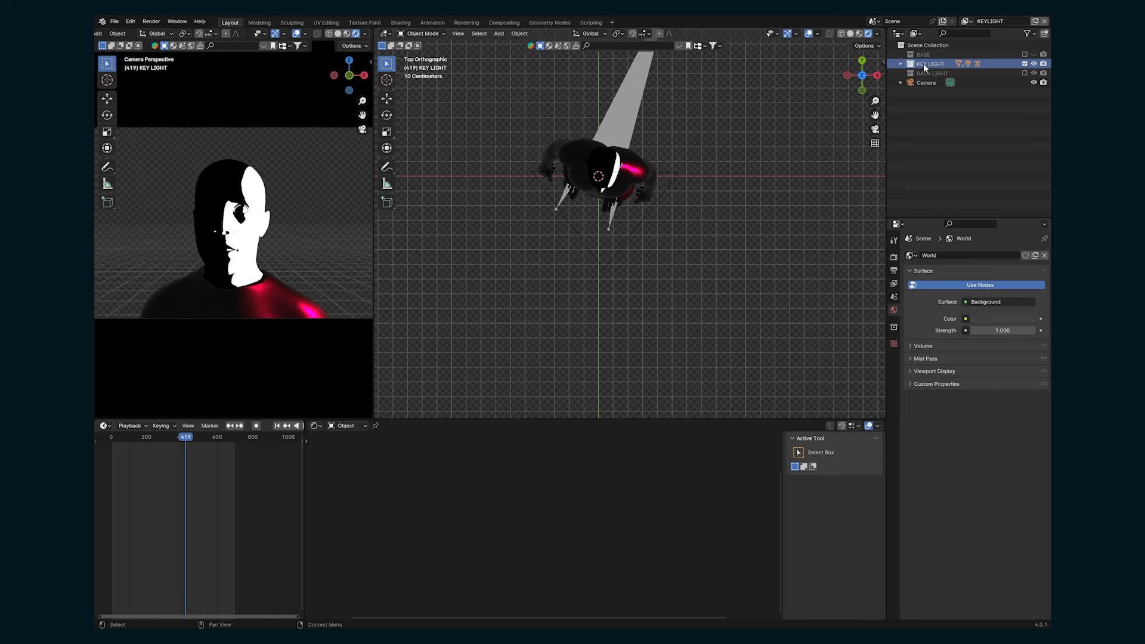
{"action": "left_click", "coordinate": [966, 21]}
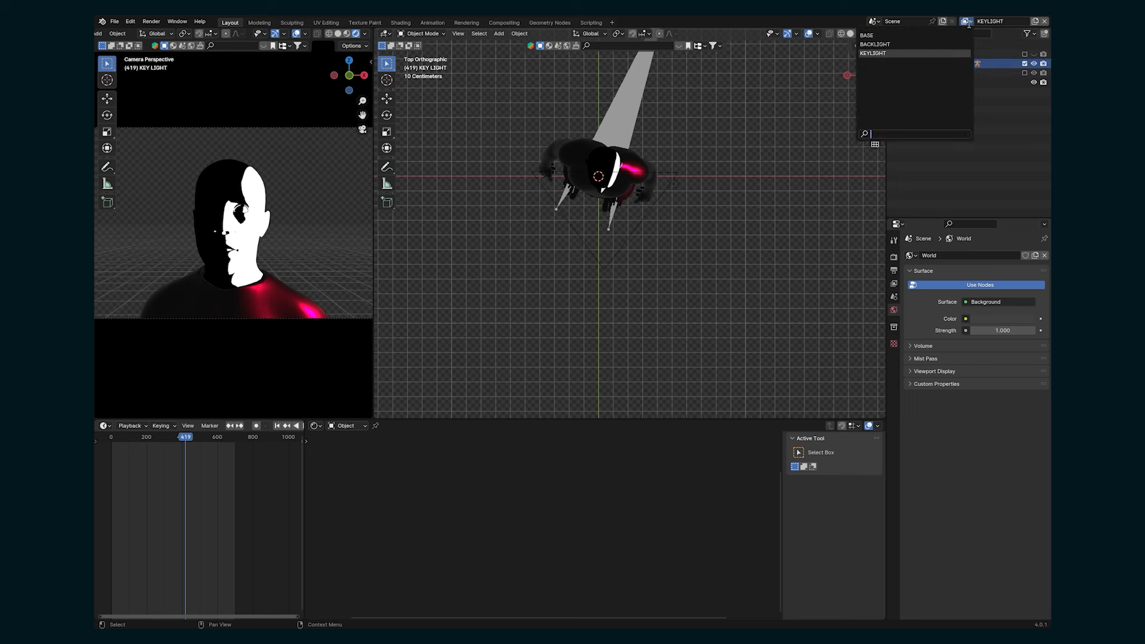
{"action": "left_click", "coordinate": [912, 43]}
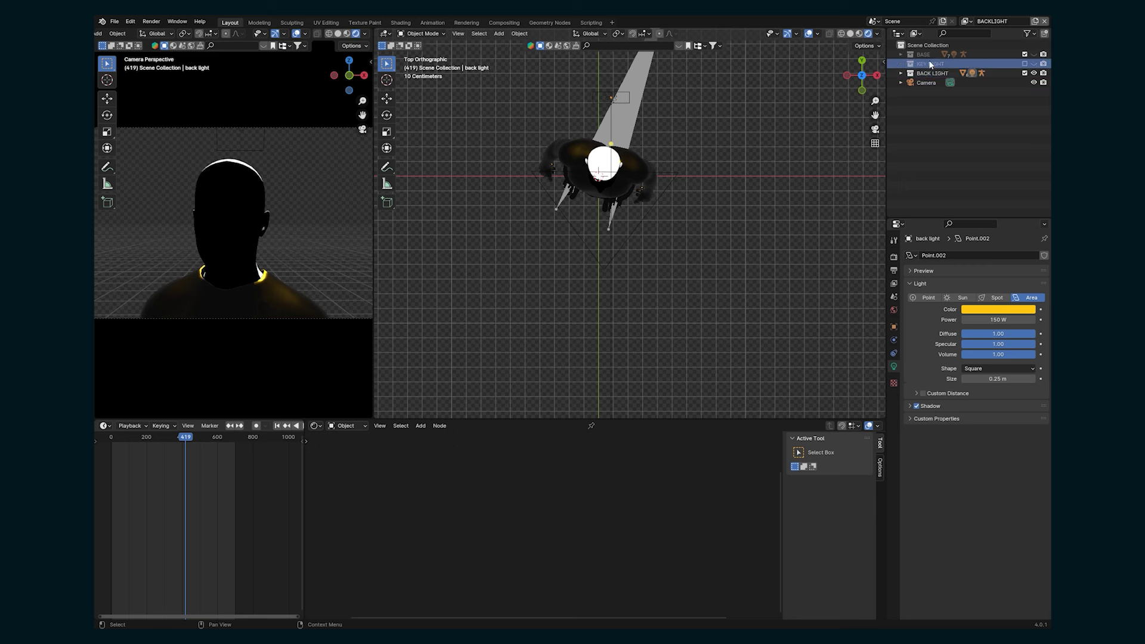
{"action": "left_click", "coordinate": [926, 55]}
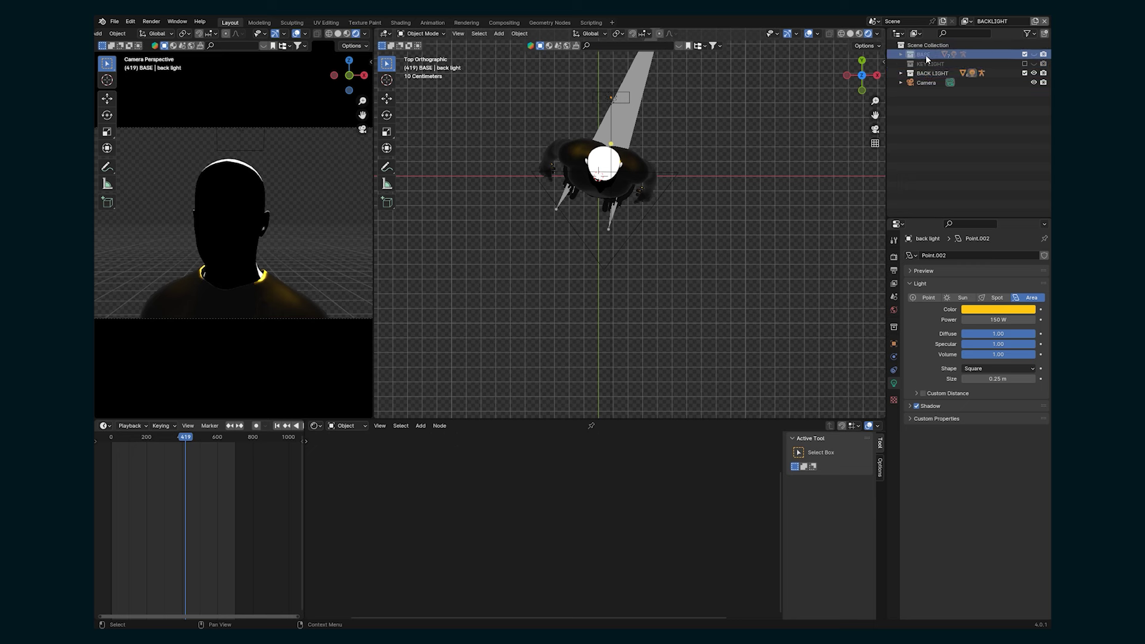
{"action": "key", "text": "e"}
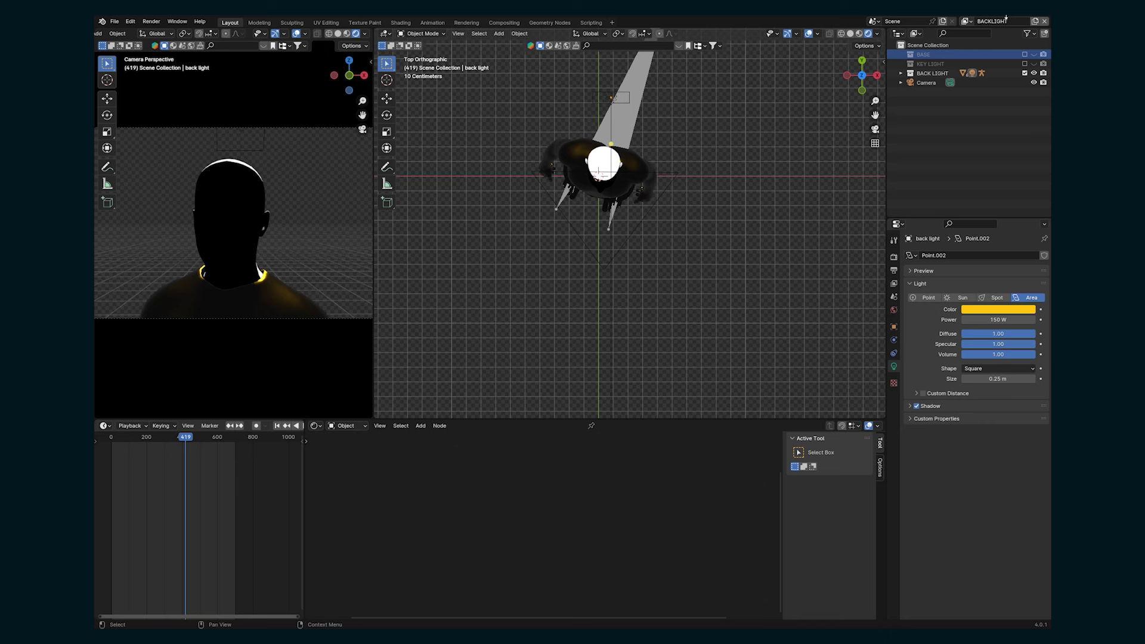
Switch to the BASE view layer and exclude the KEY LIGHT and BACK LIGHT collections from it.
{"action": "left_click", "coordinate": [965, 22]}
{"action": "left_click", "coordinate": [919, 35]}
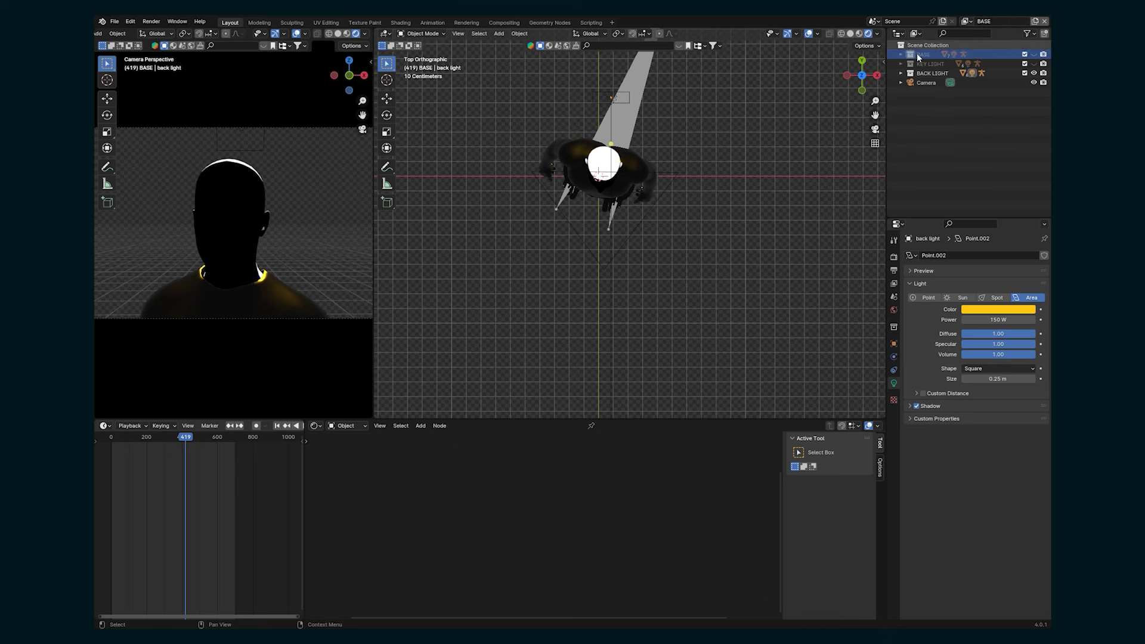
{"action": "key", "text": "e"}
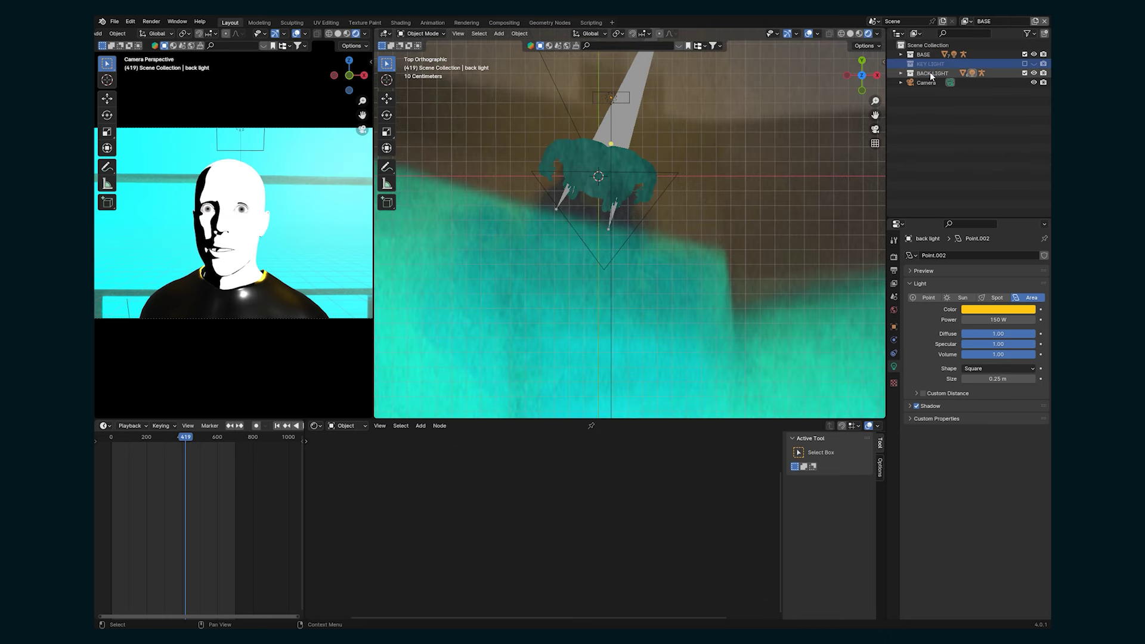
{"action": "left_click", "coordinate": [929, 72]}
{"action": "key", "text": "e"}
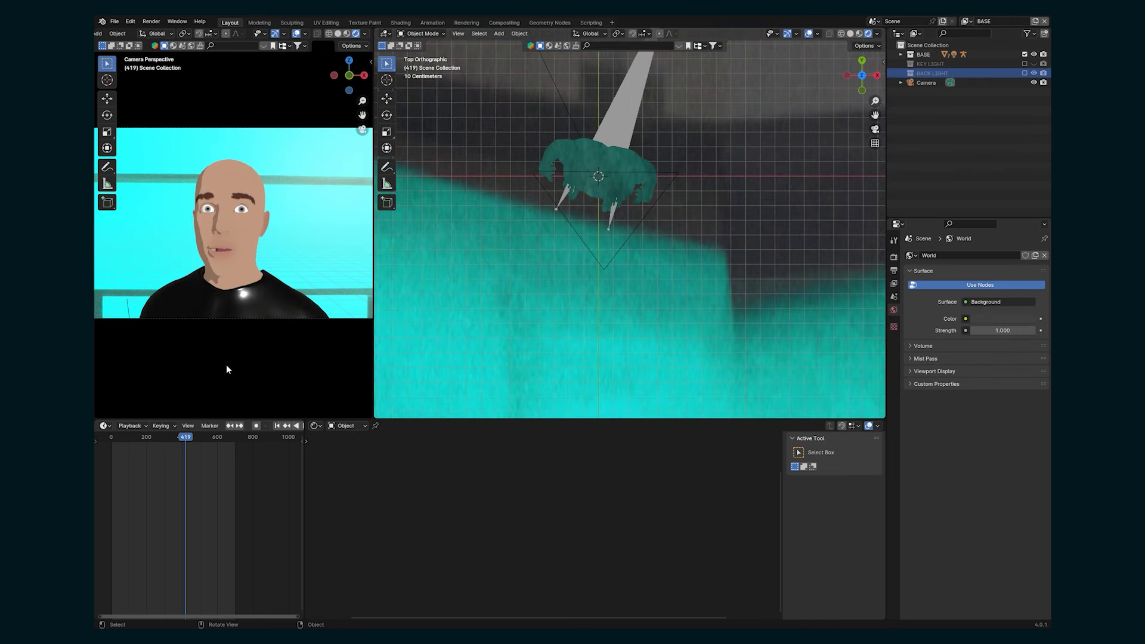
Check the BASE view layer in the camera view, then activate the KEYLIGHT view layer to compare it.
{"action": "scroll", "coordinate": [245, 317], "scroll_direction": "down", "scroll_amount": 2}
{"action": "left_click", "coordinate": [968, 23]}
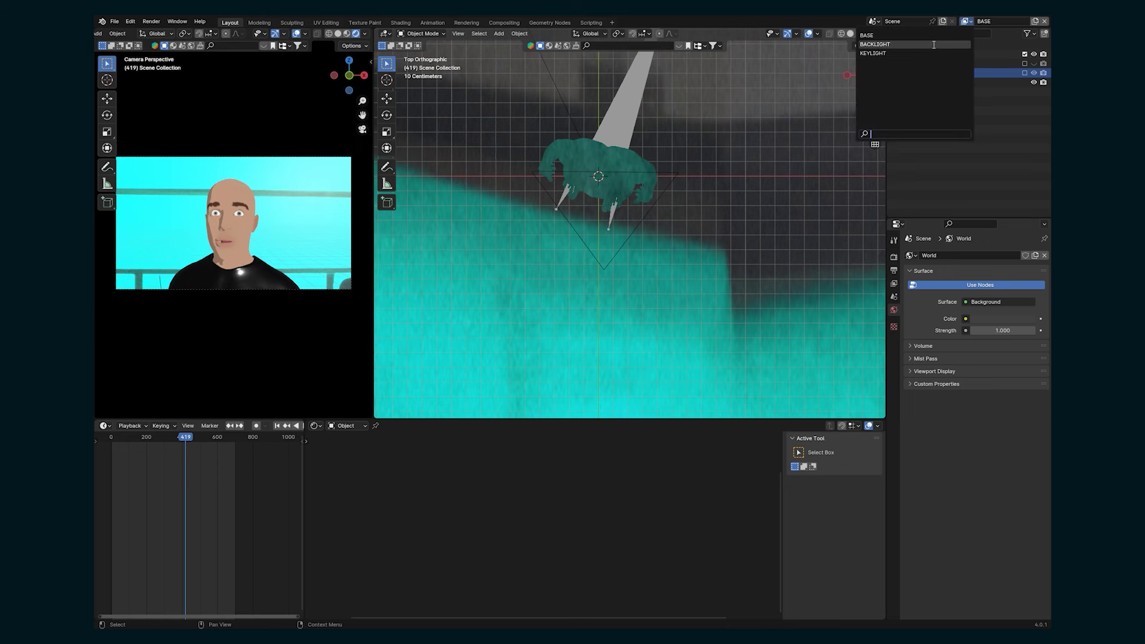
{"action": "left_click", "coordinate": [918, 30]}
{"action": "left_click", "coordinate": [966, 22]}
{"action": "left_click", "coordinate": [935, 49]}
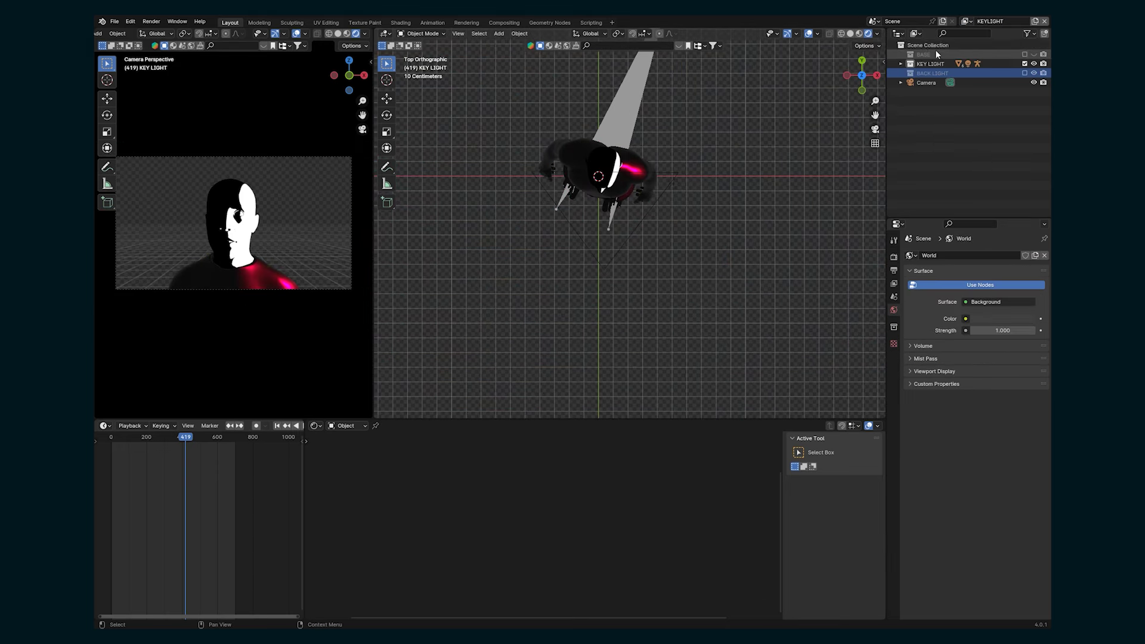
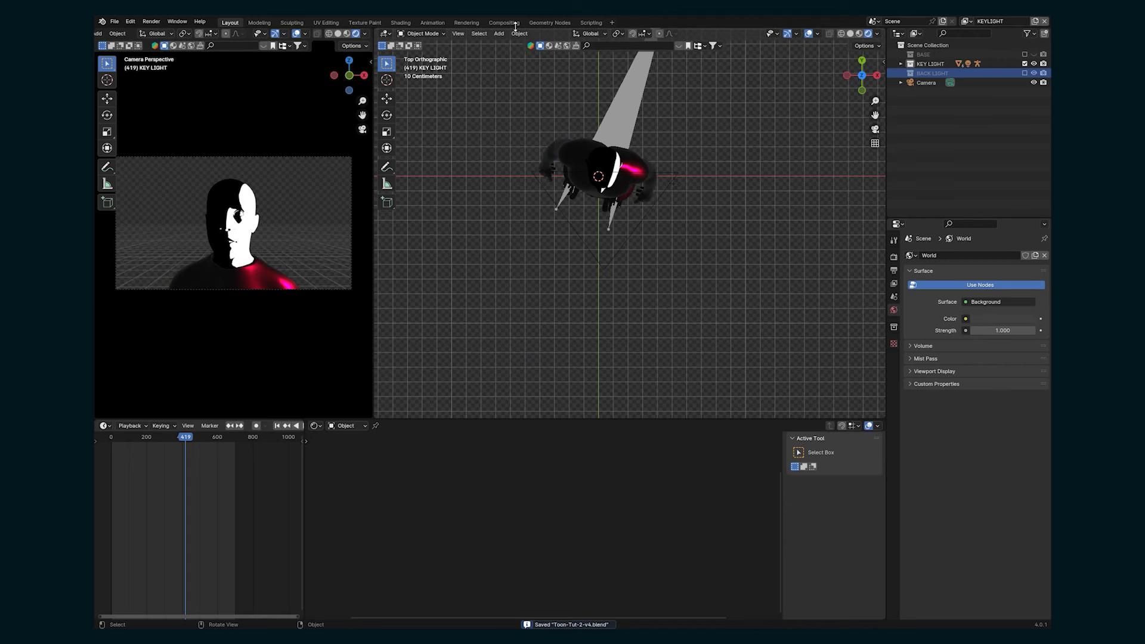
Enable Use Nodes in the Compositing workspace, render the current frame and close the render window.
{"action": "left_click", "coordinate": [501, 23]}
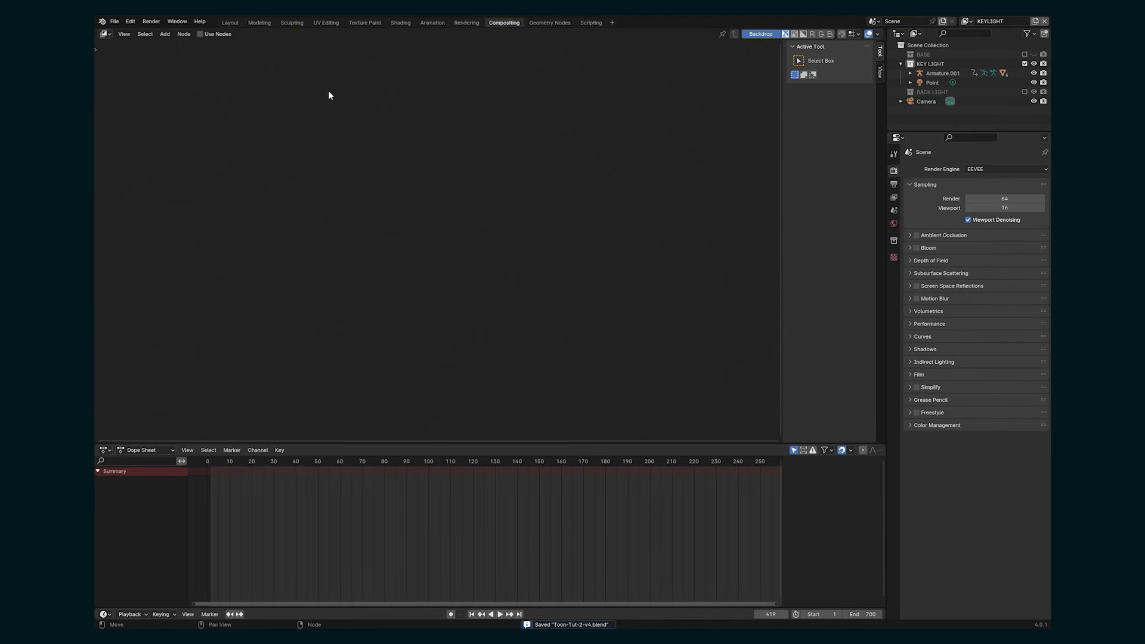
{"action": "left_click", "coordinate": [200, 34]}
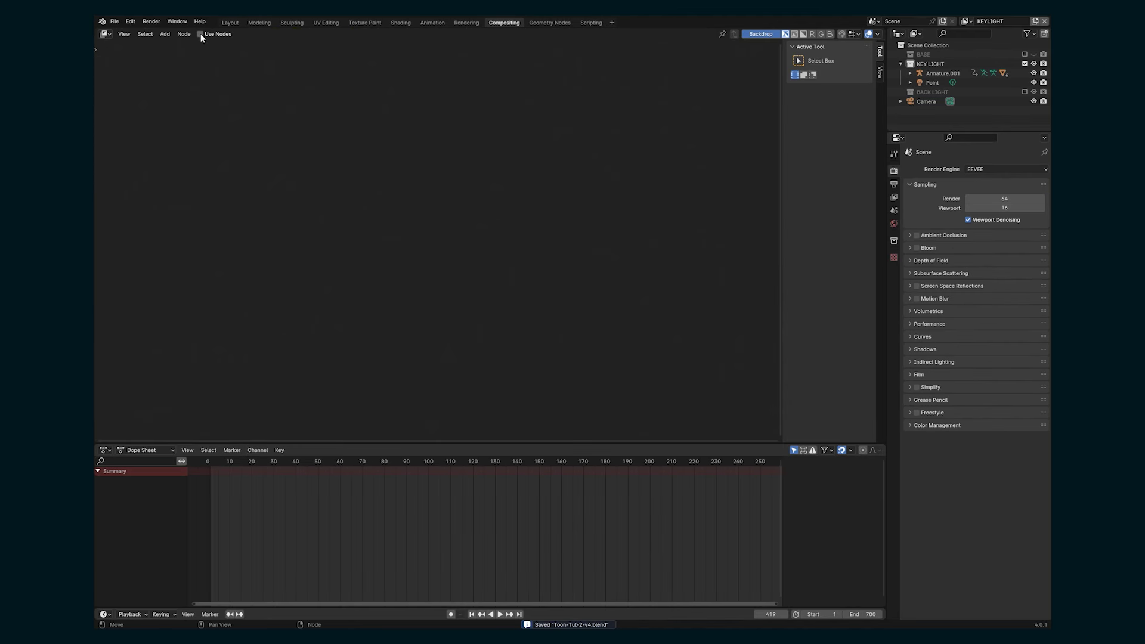
{"action": "left_click", "coordinate": [152, 21]}
{"action": "left_click", "coordinate": [162, 31]}
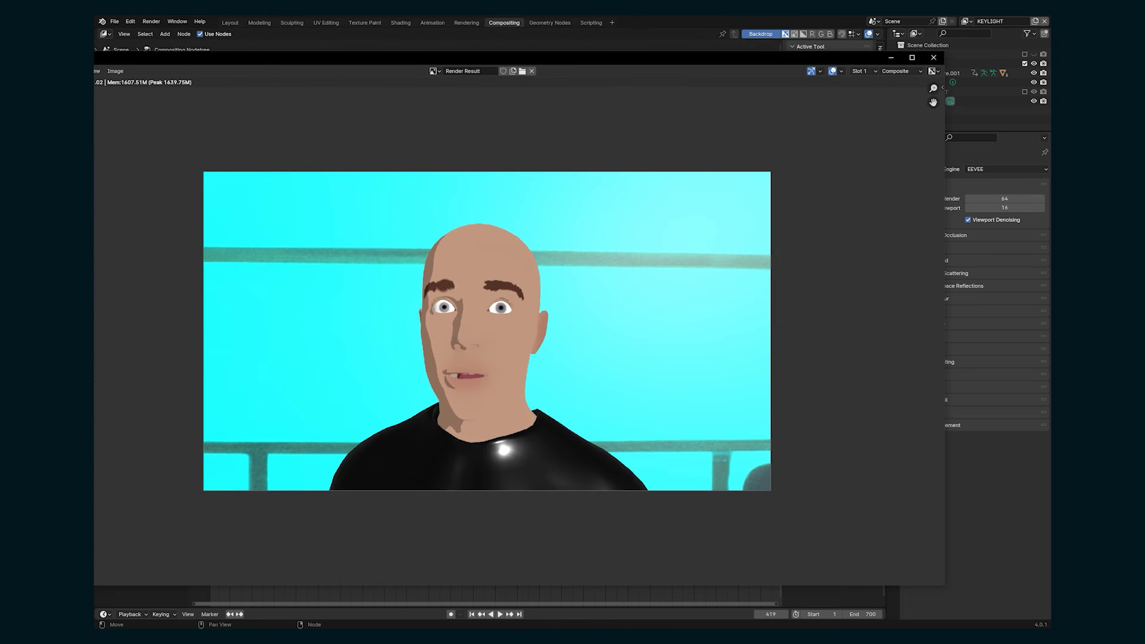
{"action": "left_click_drag", "start_coordinate": [30, 52], "coordinate": [306, 89]}
{"action": "left_click", "coordinate": [639, 73]}
{"action": "scroll", "coordinate": [440, 226], "scroll_direction": "up", "scroll_amount": 4}
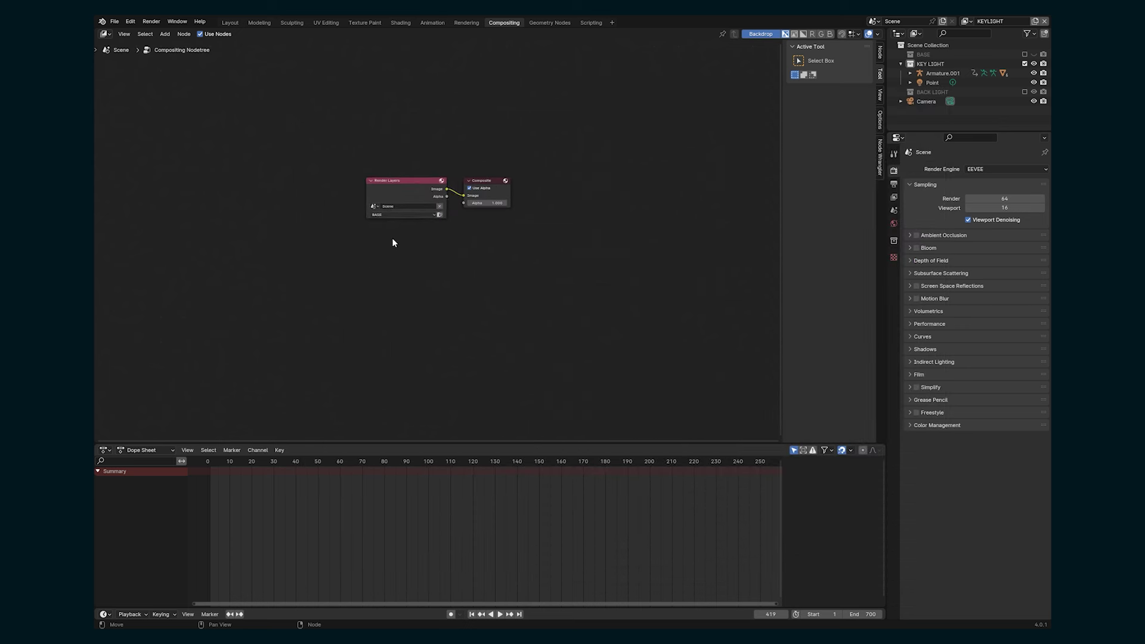
Assign the BASE layer to the Render Layers node and connect its image to a new Viewer placed below the Composite node.
{"action": "left_click_drag", "start_coordinate": [408, 181], "coordinate": [260, 168]}
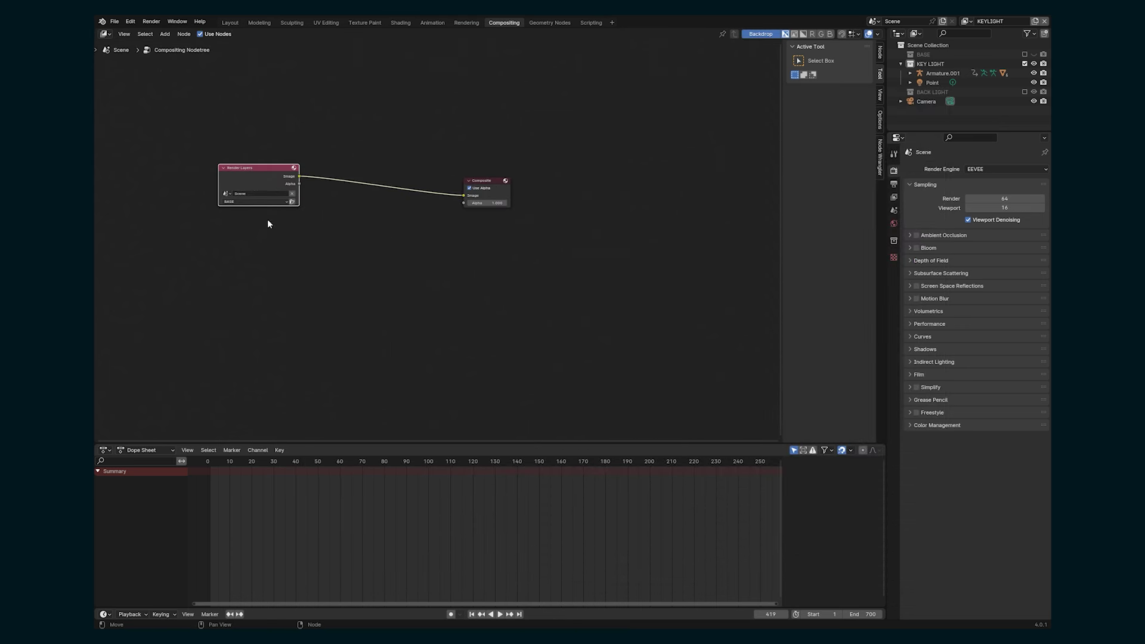
{"action": "left_click", "coordinate": [236, 201]}
{"action": "left_click", "coordinate": [235, 217]}
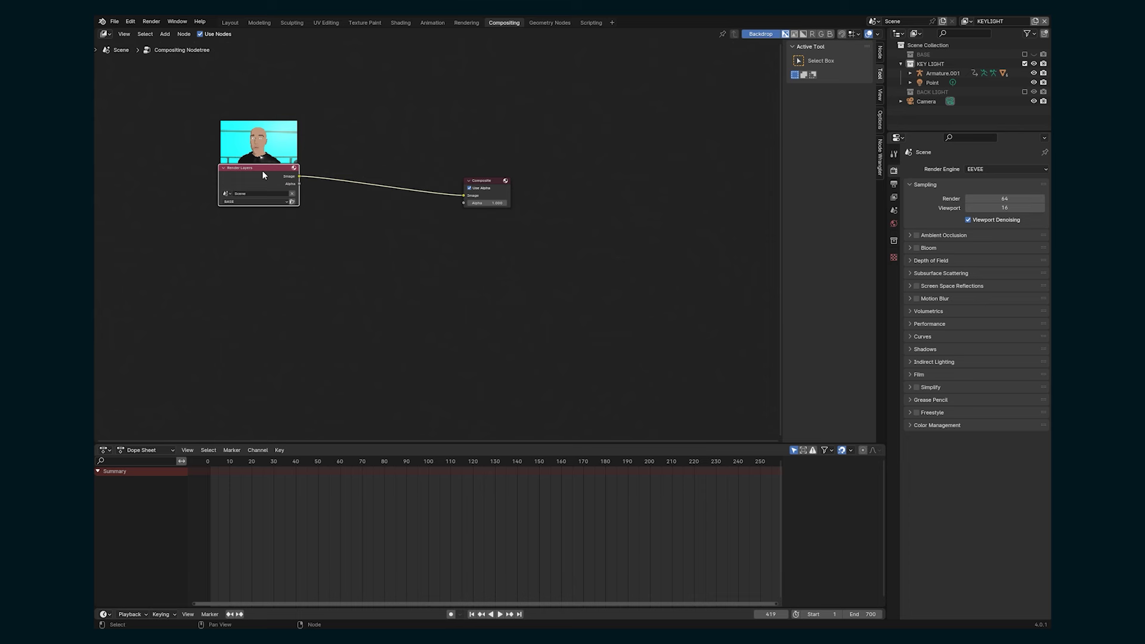
{"action": "left_click", "coordinate": [262, 170], "text": "ctrl+shift"}
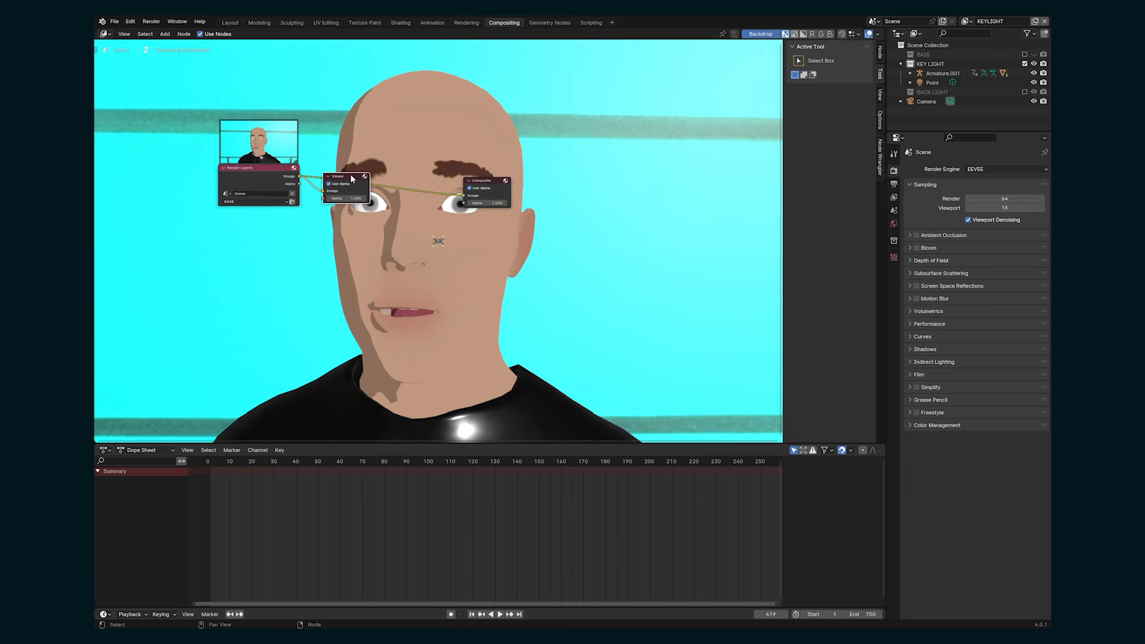
{"action": "left_click_drag", "start_coordinate": [352, 177], "coordinate": [519, 229]}
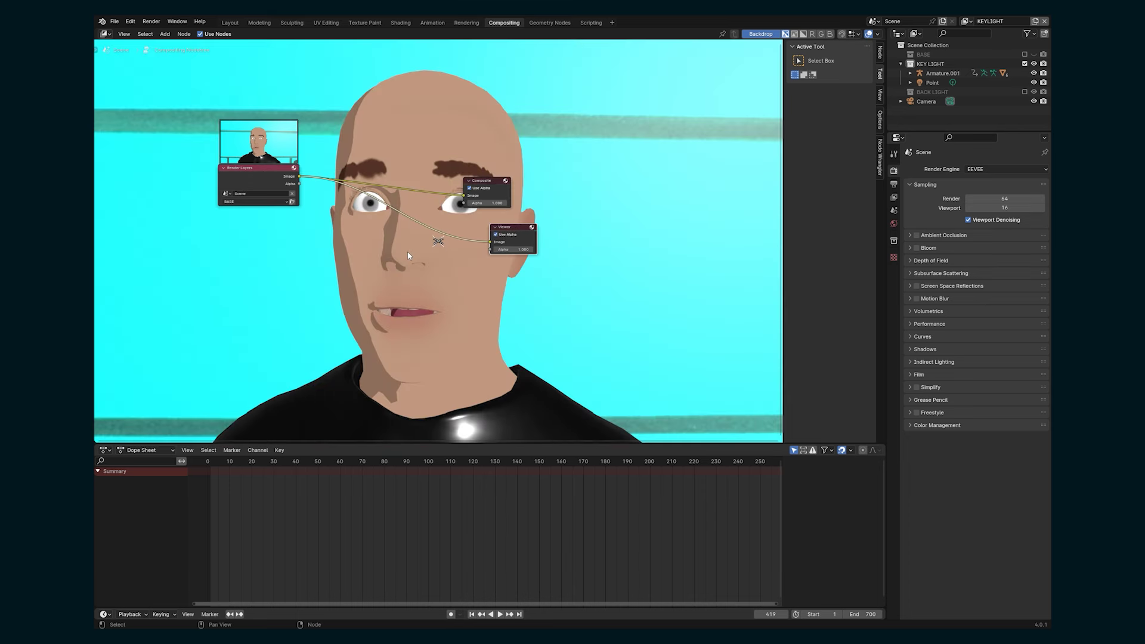
Shrink the compositor backdrop until the whole rendered image fits inside the node editor.
{"action": "key", "text": "v"}
{"action": "key", "text": "v"}
{"action": "key", "text": "v"}
{"action": "key", "text": "alt+v"}
{"action": "key", "text": "alt+v"}
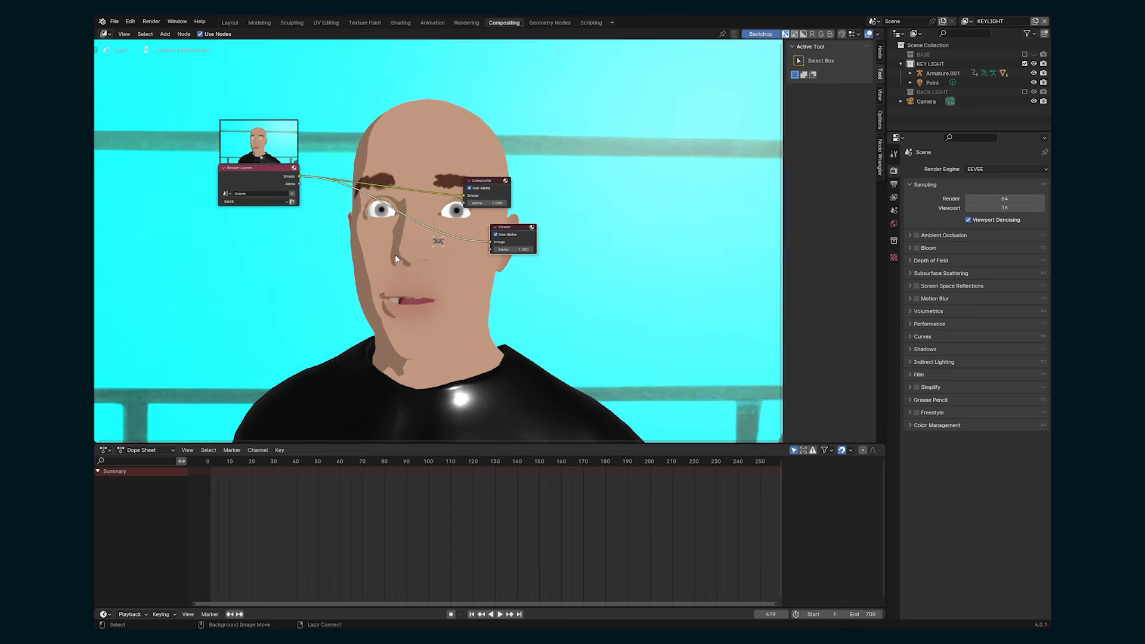
{"action": "key", "text": "v"}
{"action": "key", "text": "v"}
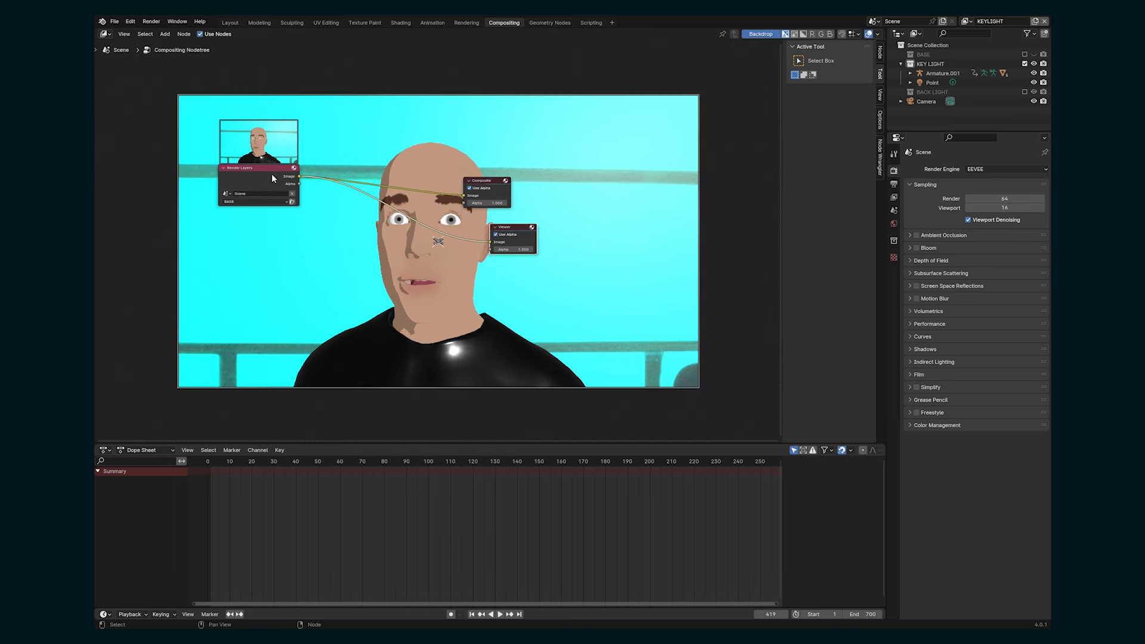
Spread the nodes apart, with the Composite and Viewer nodes stacked far from the Render Layers node.
{"action": "left_click_drag", "start_coordinate": [271, 174], "coordinate": [222, 174]}
{"action": "left_click_drag", "start_coordinate": [484, 181], "coordinate": [551, 168]}
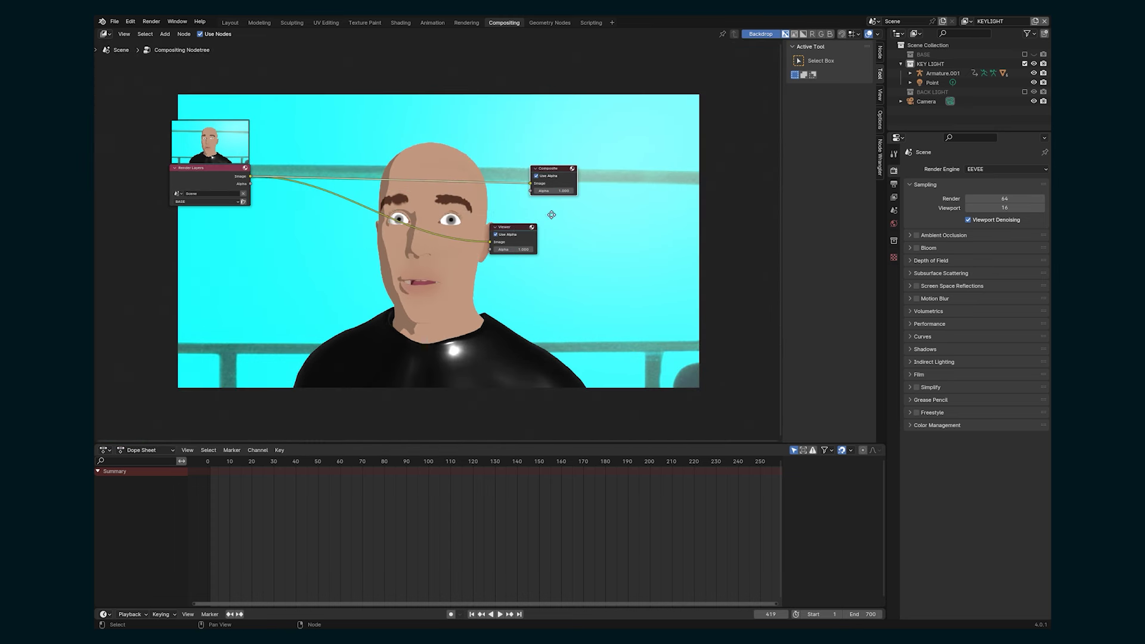
{"action": "left_click_drag", "start_coordinate": [507, 227], "coordinate": [553, 210]}
{"action": "middle_click_drag", "start_coordinate": [307, 228], "coordinate": [348, 241]}
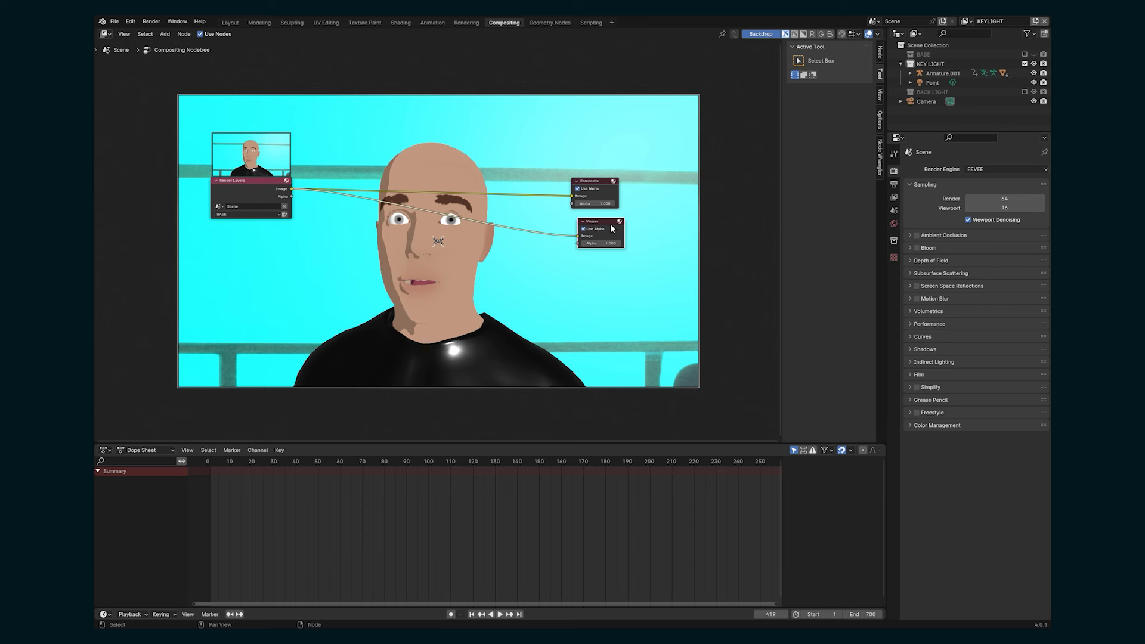
{"action": "left_click_drag", "start_coordinate": [607, 222], "coordinate": [643, 223]}
{"action": "left_click_drag", "start_coordinate": [592, 181], "coordinate": [639, 186]}
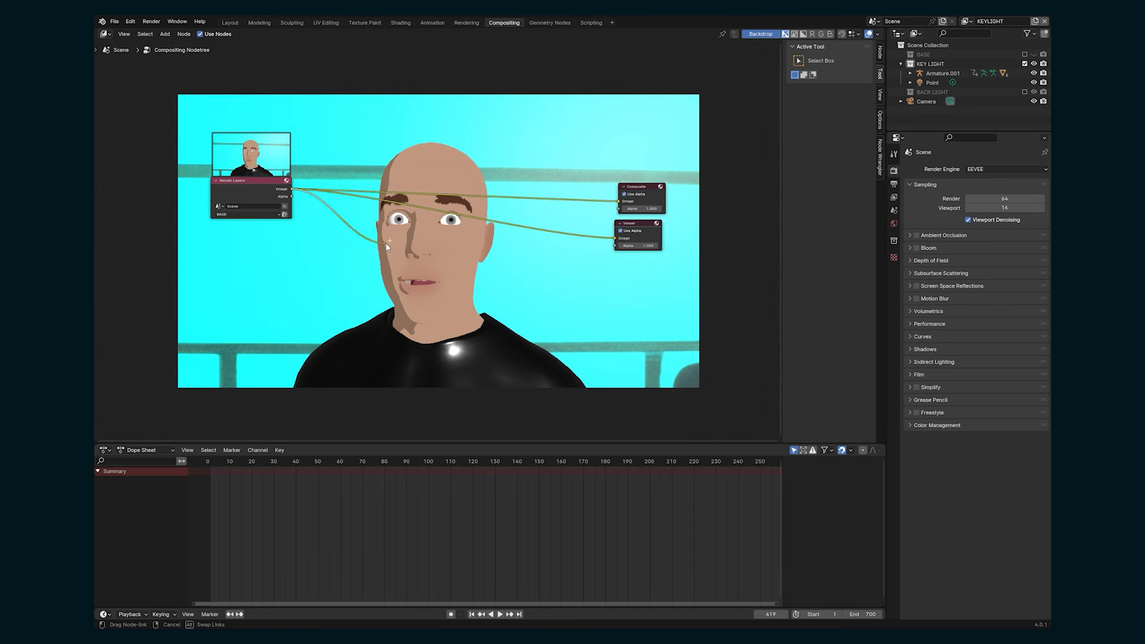
Add a Reroute to the Render Layers image output and feed both the Composite and Viewer nodes from it.
{"action": "key", "text": "shift+a"}
{"action": "type", "text": "rer"}
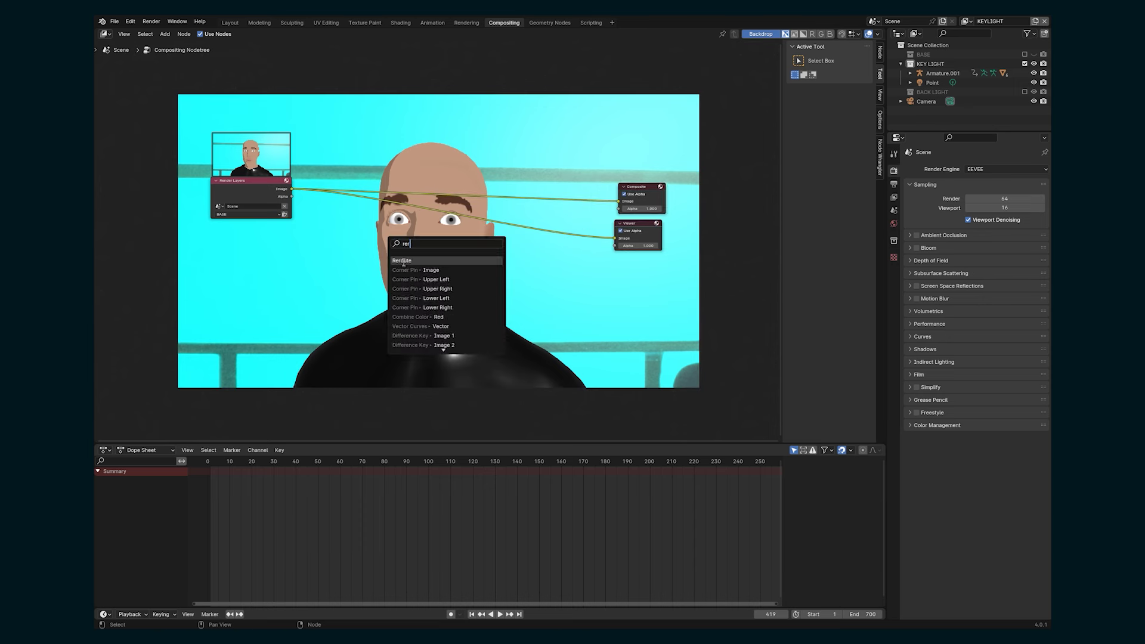
{"action": "left_click", "coordinate": [404, 261]}
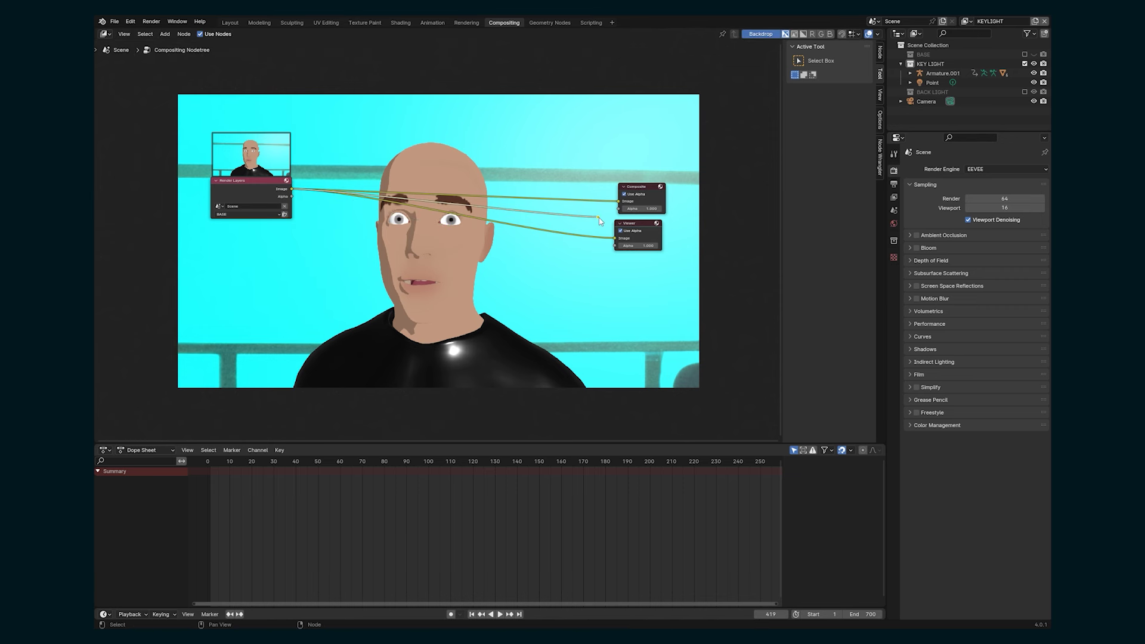
{"action": "left_click_drag", "start_coordinate": [599, 217], "coordinate": [616, 239]}
{"action": "left_click_drag", "start_coordinate": [256, 196], "coordinate": [233, 192]}
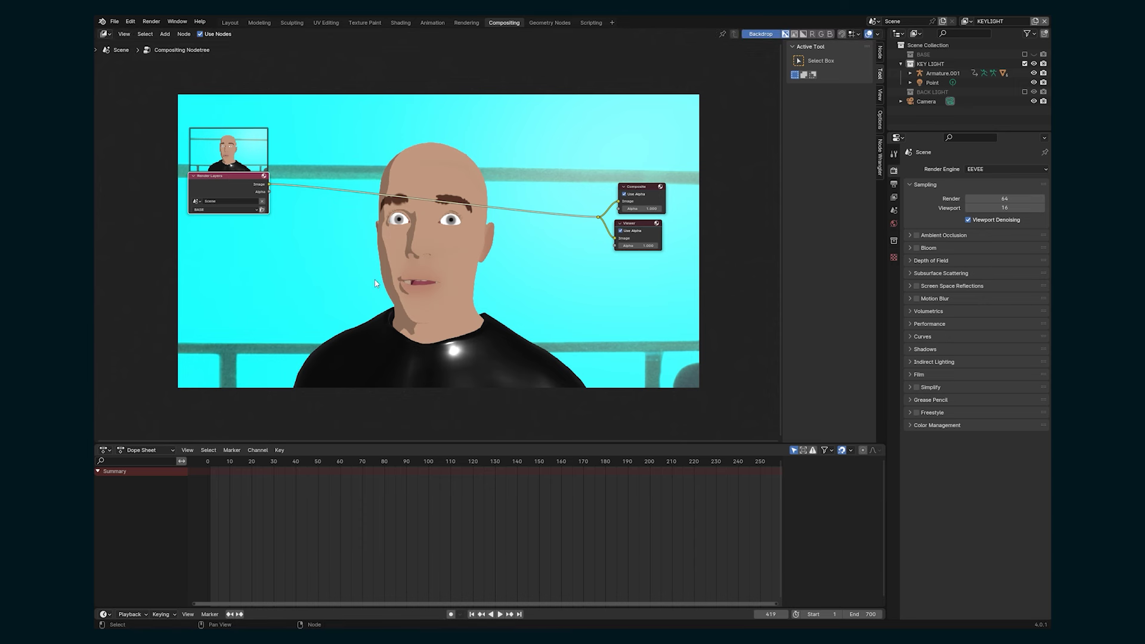
Duplicate the Render Layers node twice and stack the copies beneath the original.
{"action": "middle_click_drag", "start_coordinate": [322, 280], "coordinate": [388, 270]}
{"action": "key", "text": "shift+d"}
{"action": "left_click_drag", "start_coordinate": [277, 167], "coordinate": [206, 159]}
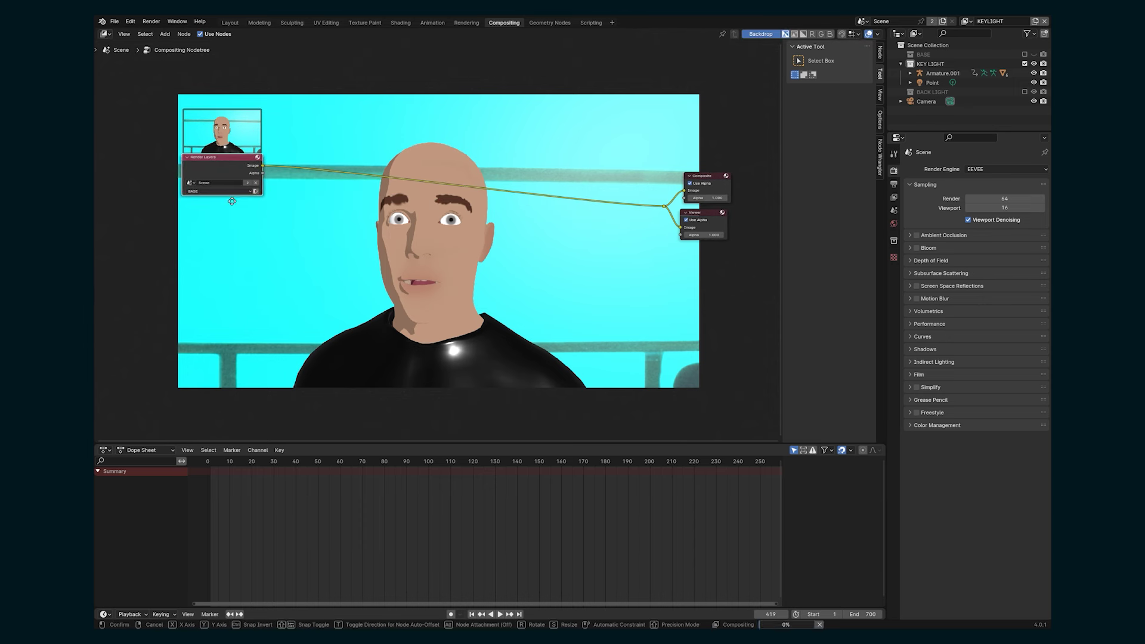
{"action": "left_click", "coordinate": [231, 293]}
{"action": "key", "text": "shift+d"}
{"action": "left_click", "coordinate": [216, 346]}
Set the middle Render Layers node to KEYLIGHT and the lowest to BACKLIGHT, and space the three nodes apart.
{"action": "left_click", "coordinate": [218, 283]}
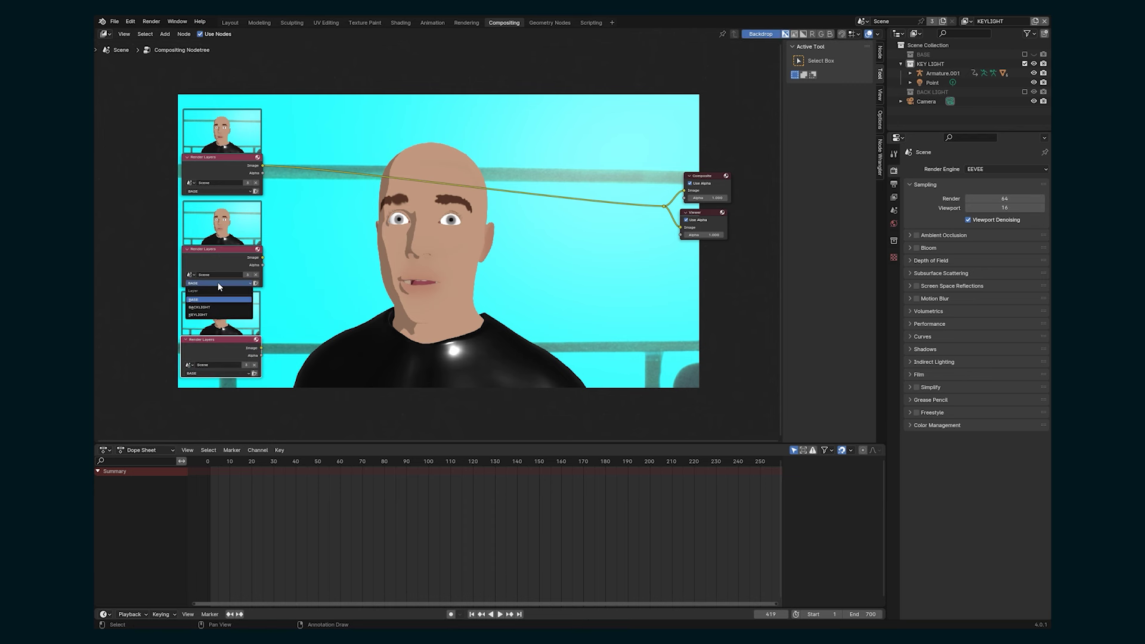
{"action": "left_click", "coordinate": [199, 314]}
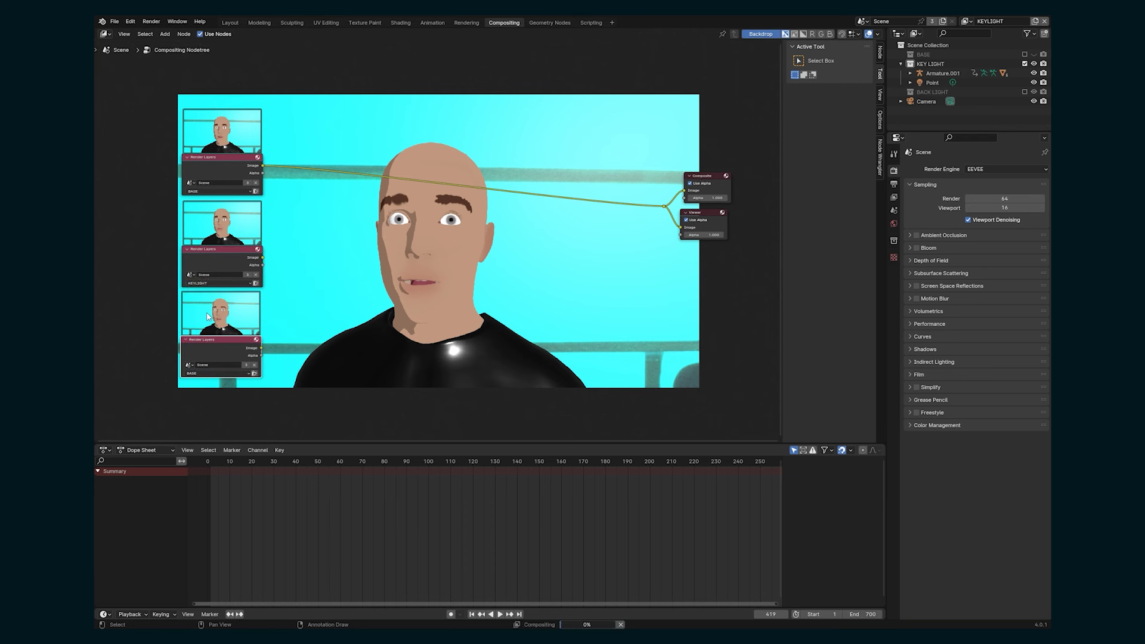
{"action": "left_click", "coordinate": [209, 374]}
{"action": "left_click", "coordinate": [200, 398]}
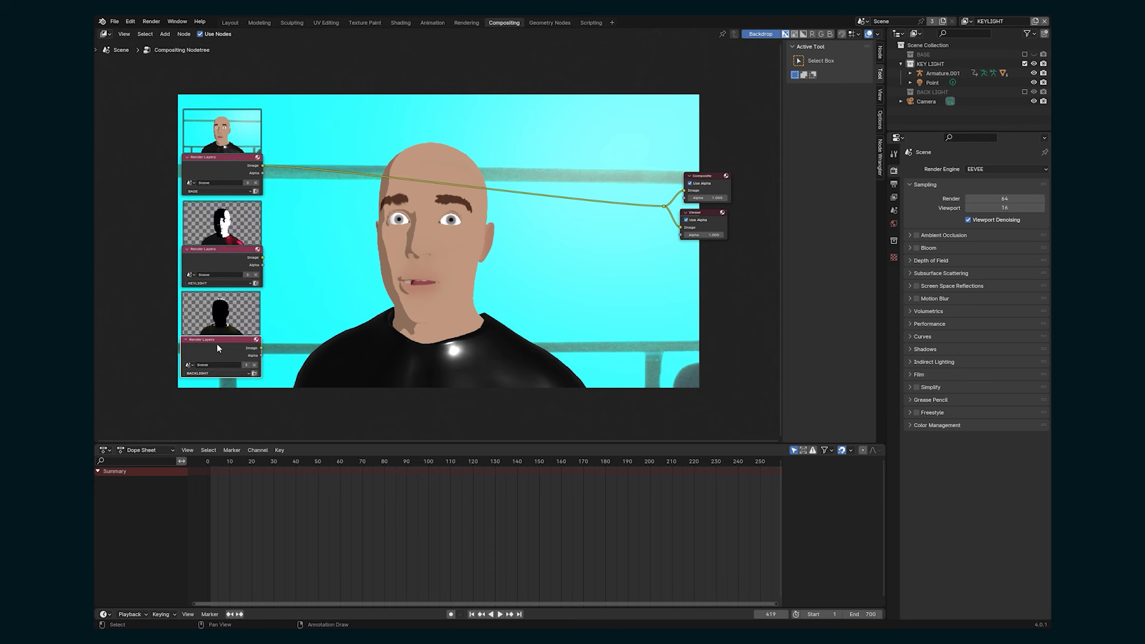
{"action": "left_click_drag", "start_coordinate": [216, 337], "coordinate": [214, 381]}
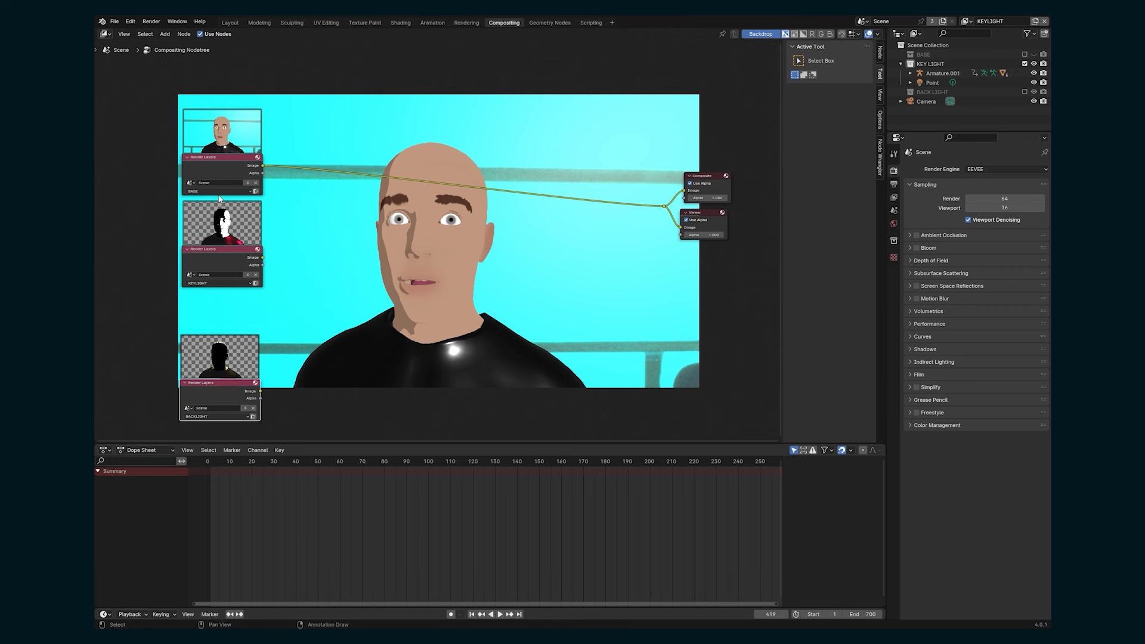
{"action": "left_click_drag", "start_coordinate": [223, 160], "coordinate": [224, 133]}
Add a Mix Color node combining the BASE and KEYLIGHT images and connect its output to the Reroute.
{"action": "key", "text": "shift+a"}
{"action": "type", "text": "mix"}
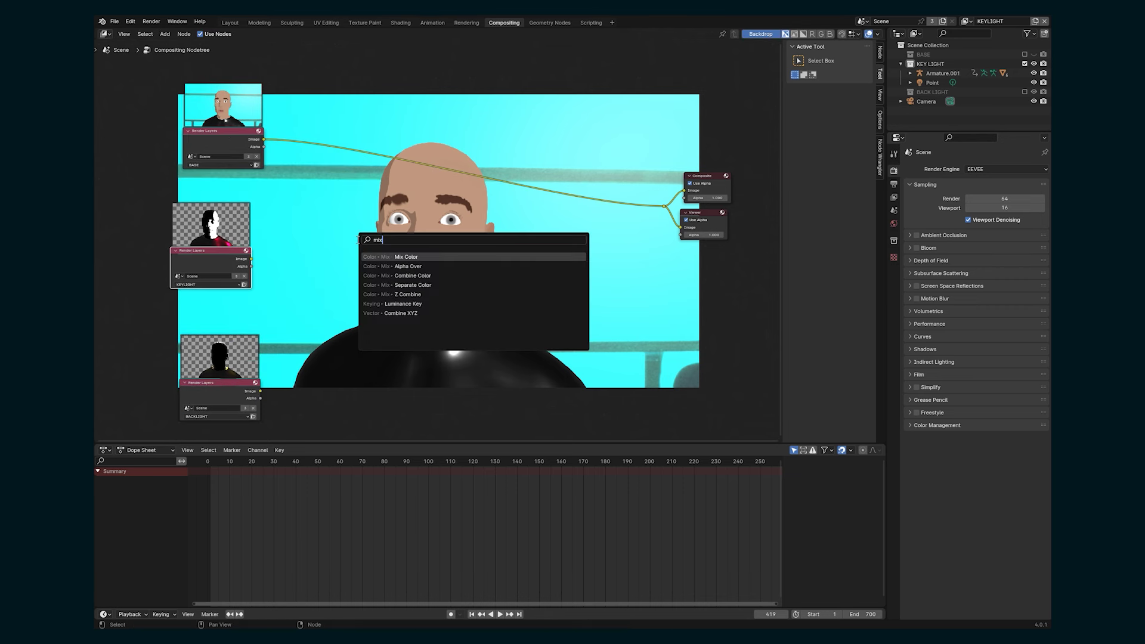
{"action": "key", "text": "Return"}
{"action": "left_click", "coordinate": [300, 188]}
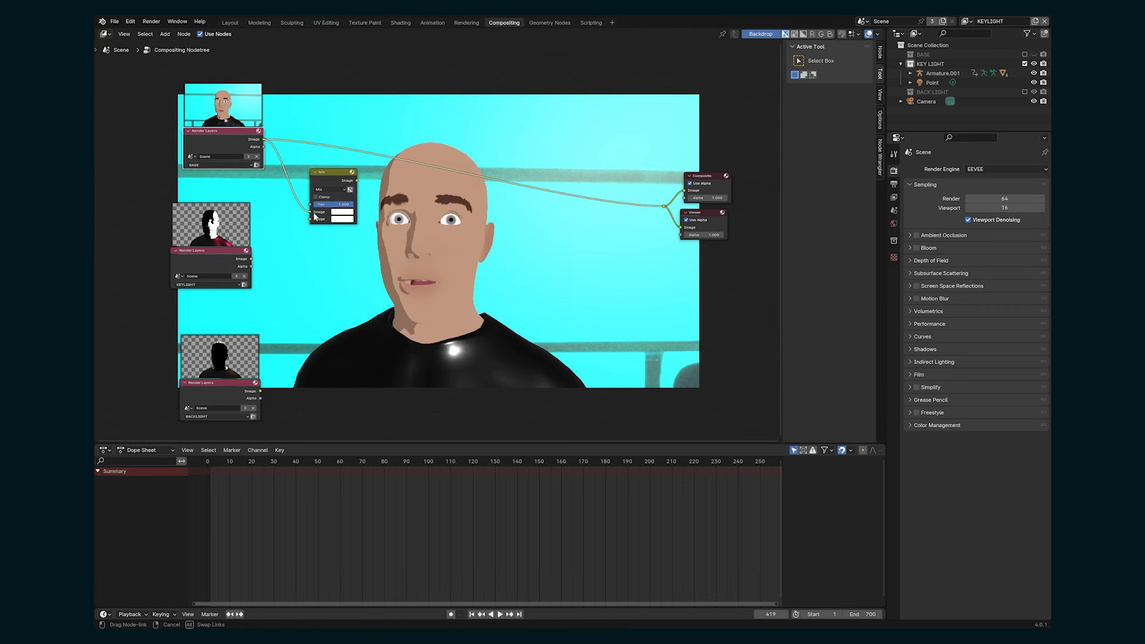
{"action": "left_click_drag", "start_coordinate": [252, 258], "coordinate": [309, 219]}
{"action": "left_click_drag", "start_coordinate": [357, 180], "coordinate": [664, 206]}
Set the BASE and KEYLIGHT Mix node to Screen blending and connect the BACKLIGHT image to the second Screen node.
{"action": "left_click_drag", "start_coordinate": [330, 193], "coordinate": [354, 166]}
{"action": "left_click", "coordinate": [355, 166]}
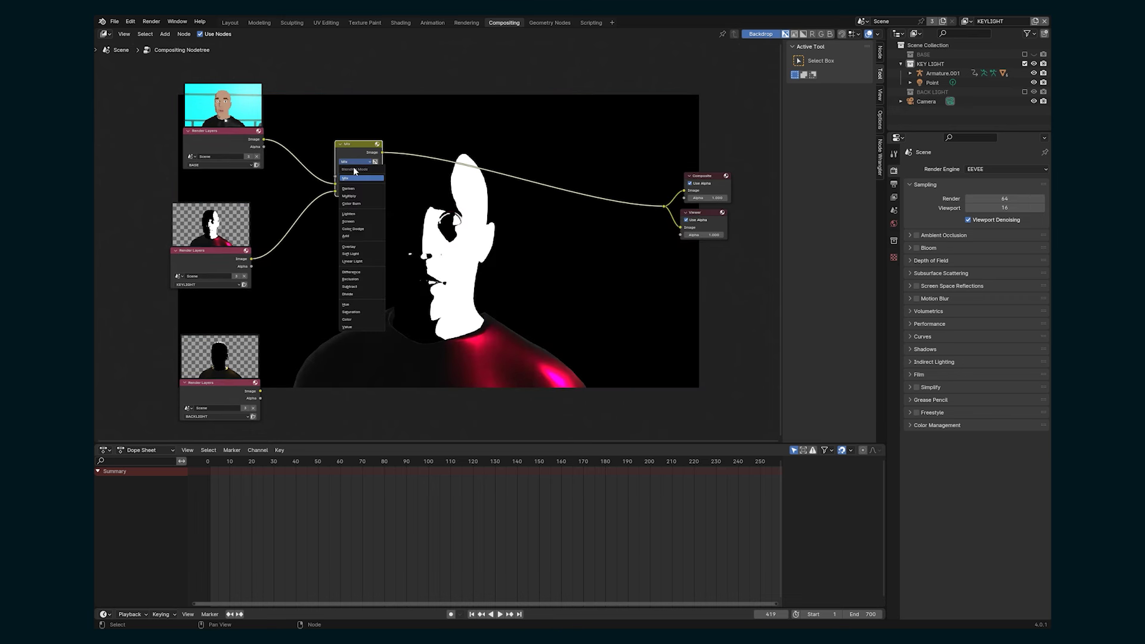
{"action": "left_click", "coordinate": [351, 223]}
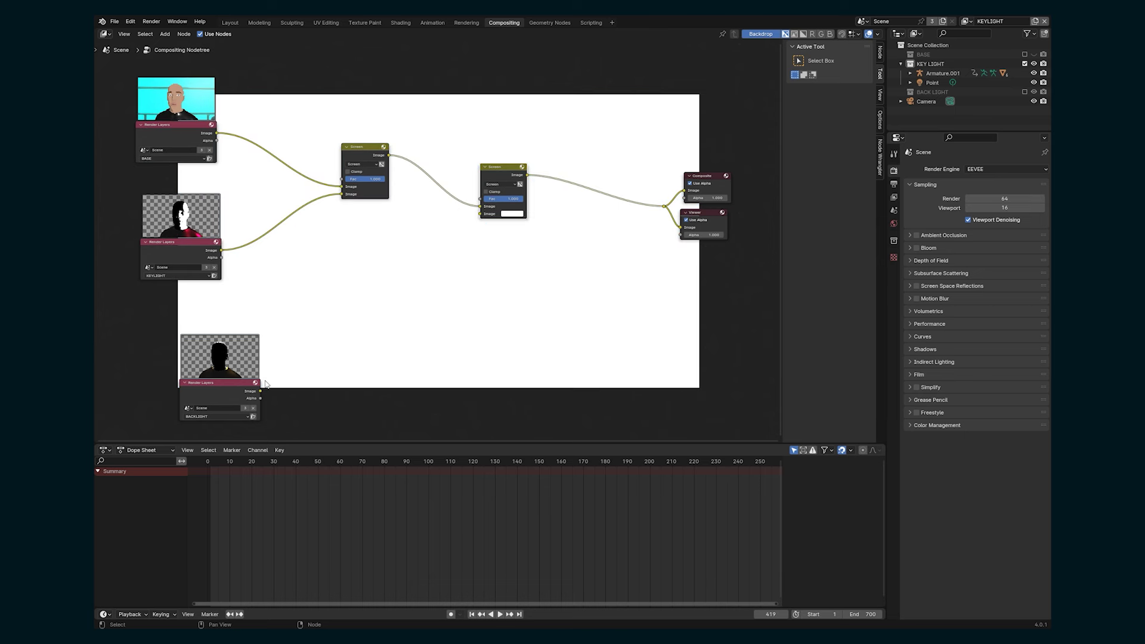
{"action": "left_click_drag", "start_coordinate": [262, 391], "coordinate": [480, 213]}
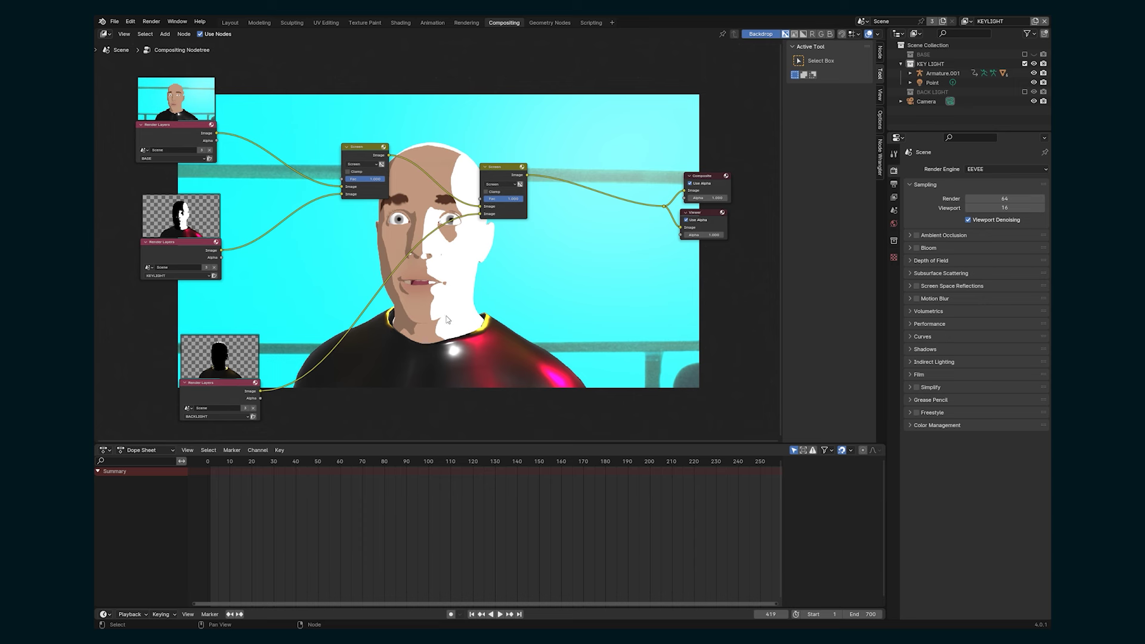
{"action": "scroll", "coordinate": [425, 259], "scroll_direction": "down", "scroll_amount": 2}
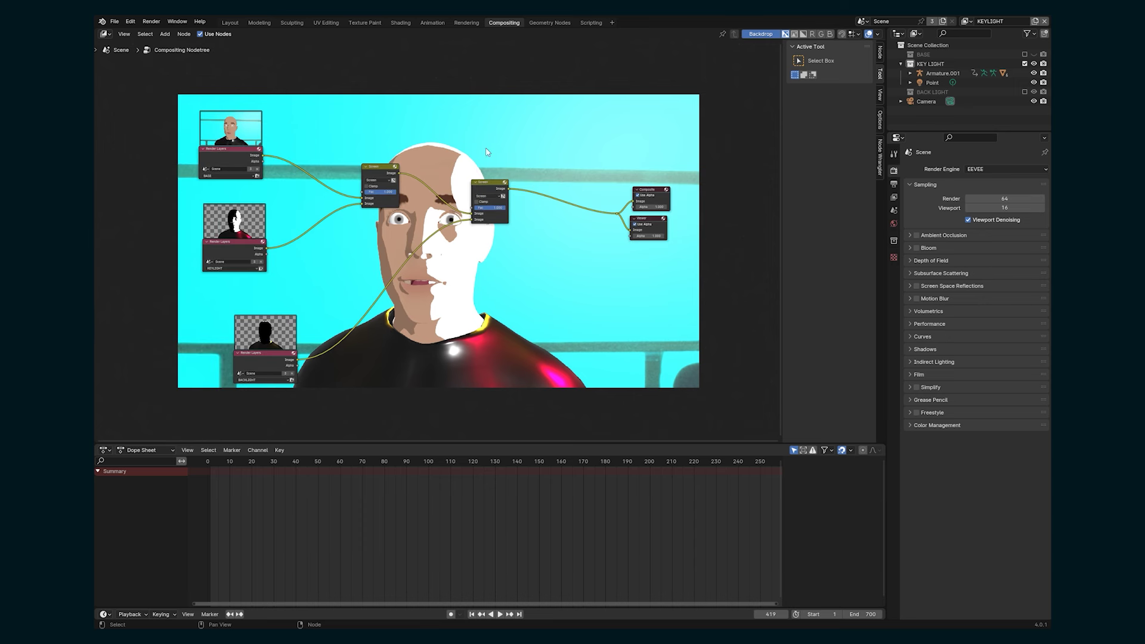
Insert an RGB Curves node between the BASE Render Layers node and the first Screen node.
{"action": "left_click_drag", "start_coordinate": [236, 144], "coordinate": [234, 133]}
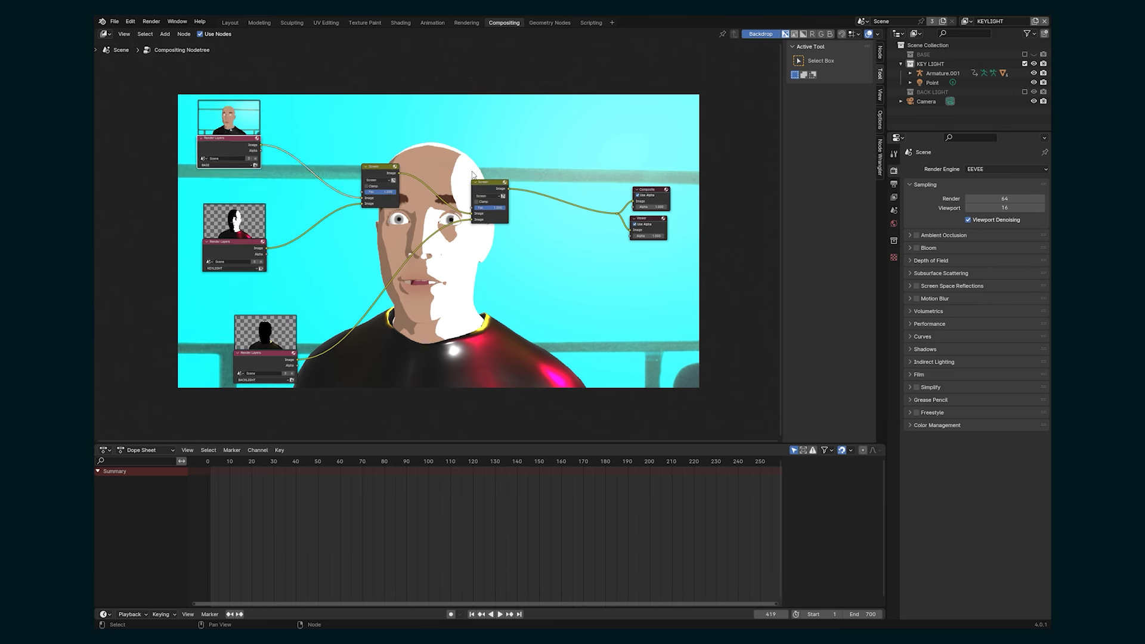
{"action": "scroll", "coordinate": [442, 270], "scroll_direction": "up", "scroll_amount": 3}
{"action": "scroll", "coordinate": [442, 270], "scroll_direction": "down", "scroll_amount": 3}
{"action": "middle_click_drag", "start_coordinate": [379, 261], "coordinate": [450, 268]}
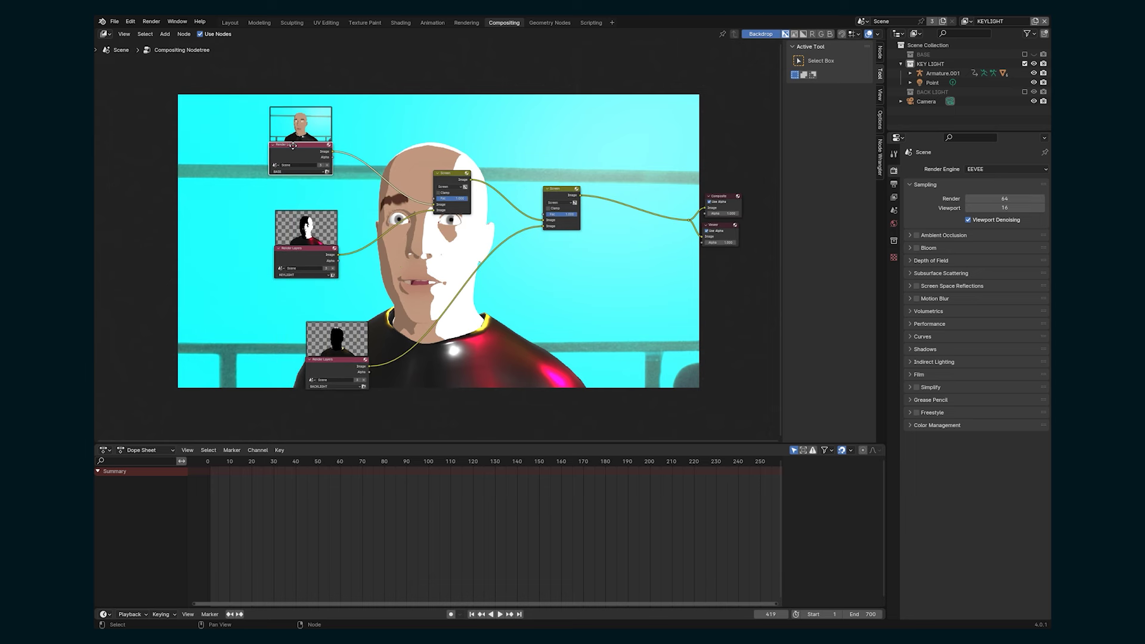
{"action": "left_click_drag", "start_coordinate": [314, 147], "coordinate": [298, 145]}
{"action": "key", "text": "shift+a"}
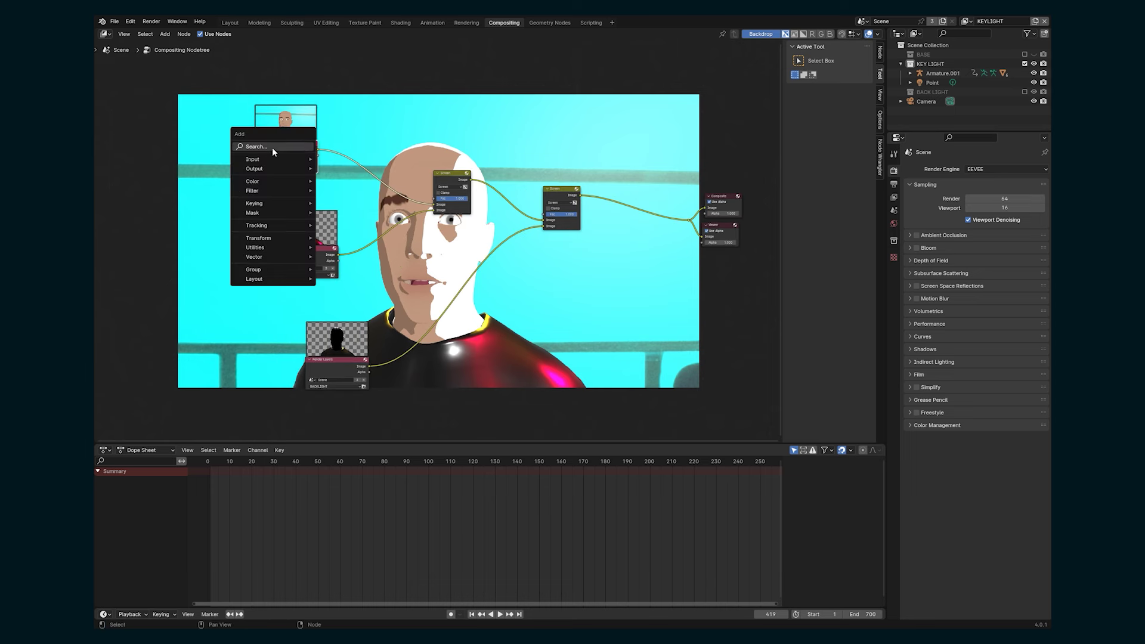
{"action": "left_click", "coordinate": [273, 147]}
{"action": "type", "text": "rgb"}
{"action": "left_click", "coordinate": [314, 184]}
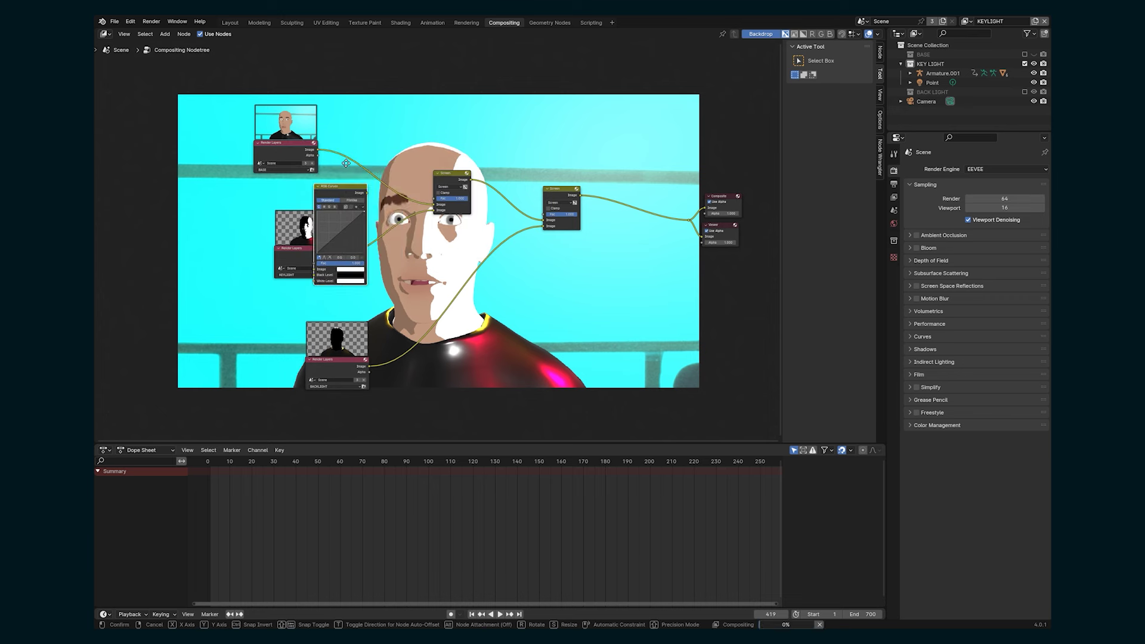
{"action": "left_click", "coordinate": [345, 118]}
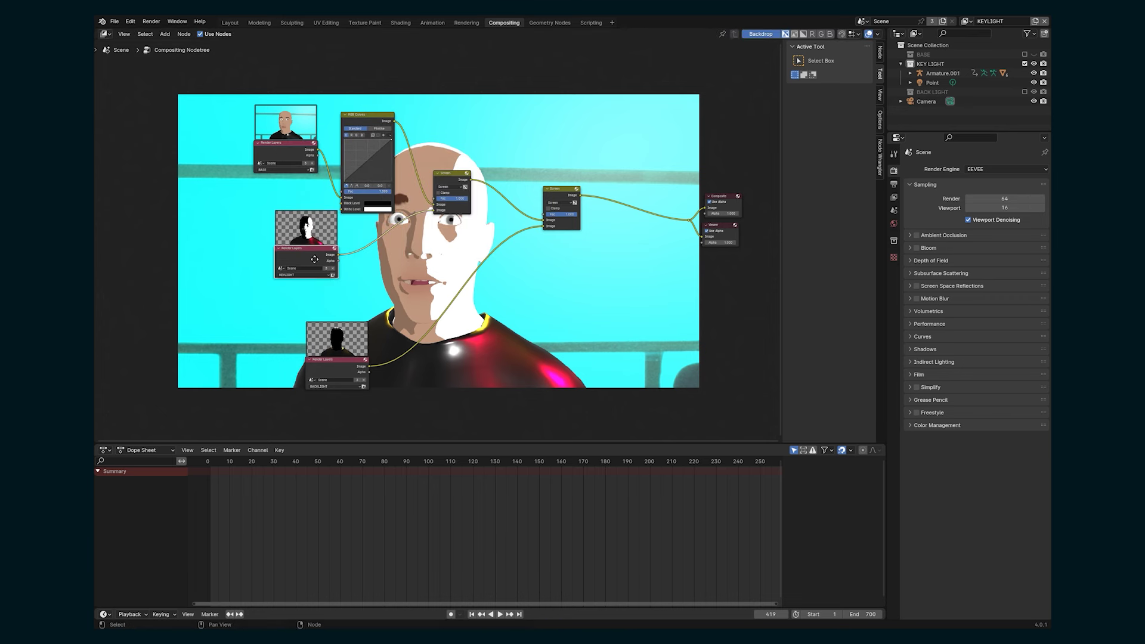
Space out the KEYLIGHT and BASE Render Layers nodes and place the RGB Curves node just after BASE.
{"action": "left_click_drag", "start_coordinate": [320, 233], "coordinate": [313, 259]}
{"action": "left_click_drag", "start_coordinate": [284, 145], "coordinate": [192, 136]}
{"action": "left_click", "coordinate": [191, 136]}
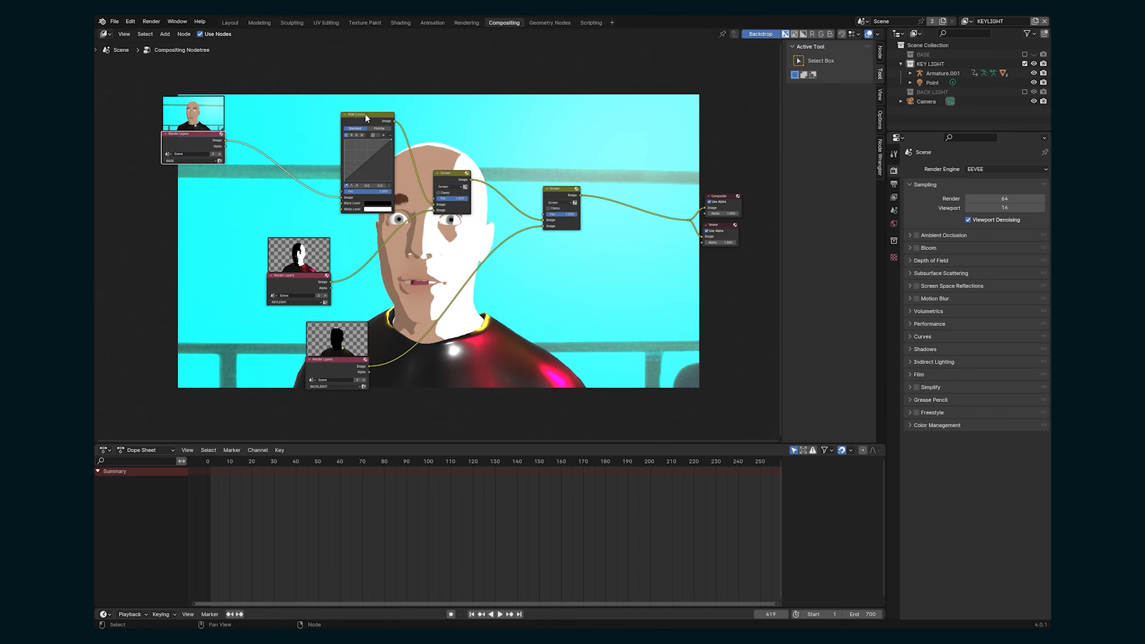
{"action": "left_click_drag", "start_coordinate": [365, 114], "coordinate": [279, 171]}
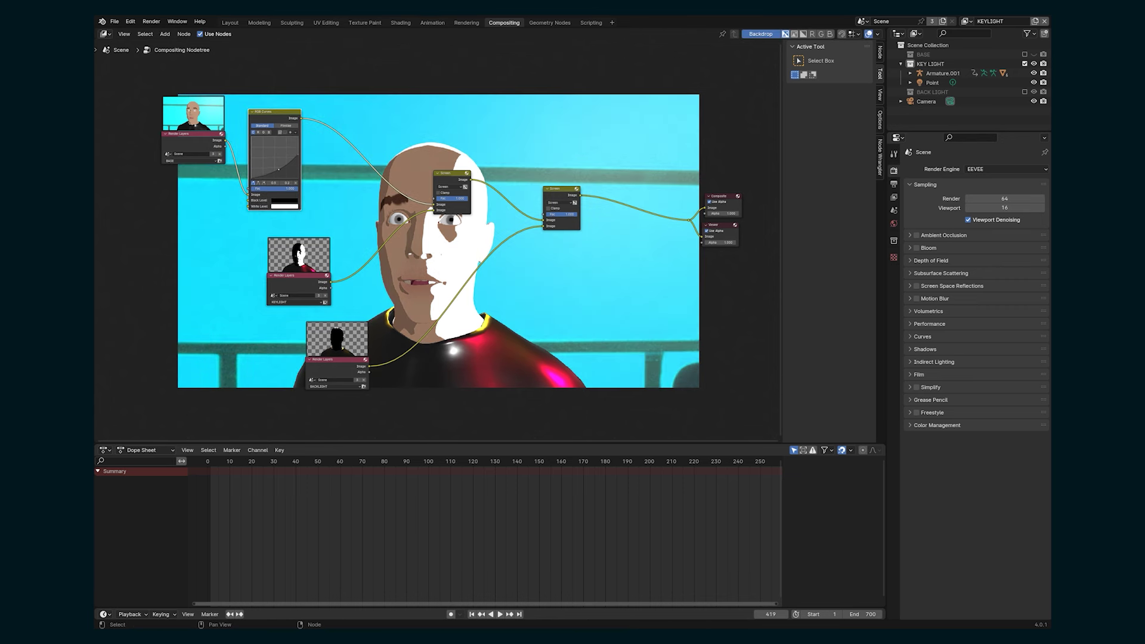
Lower the midpoint of the green channel curve in the RGB Curves node to about 0.5, 0.4.
{"action": "scroll", "coordinate": [253, 101], "scroll_direction": "up", "scroll_amount": 1}
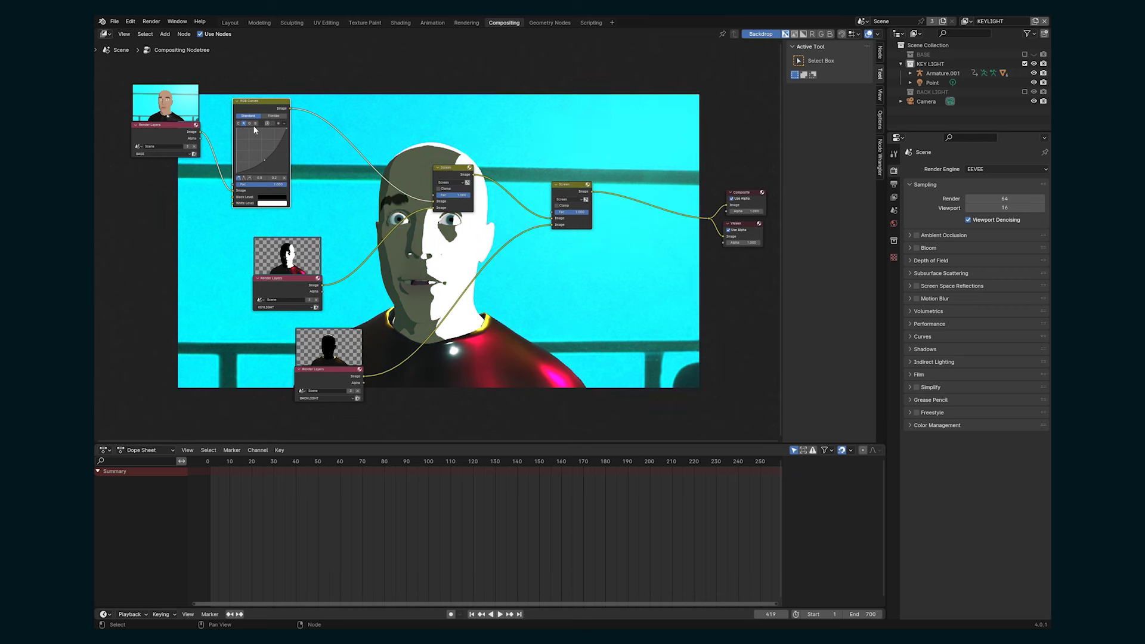
{"action": "left_click", "coordinate": [252, 124]}
{"action": "left_click_drag", "start_coordinate": [262, 150], "coordinate": [264, 155]}
Add a Mix node in Color blending mode after the RGB Curves node and connect its output to the first Screen node.
{"action": "left_click_drag", "start_coordinate": [291, 111], "coordinate": [316, 150]}
{"action": "type", "text": "c"}
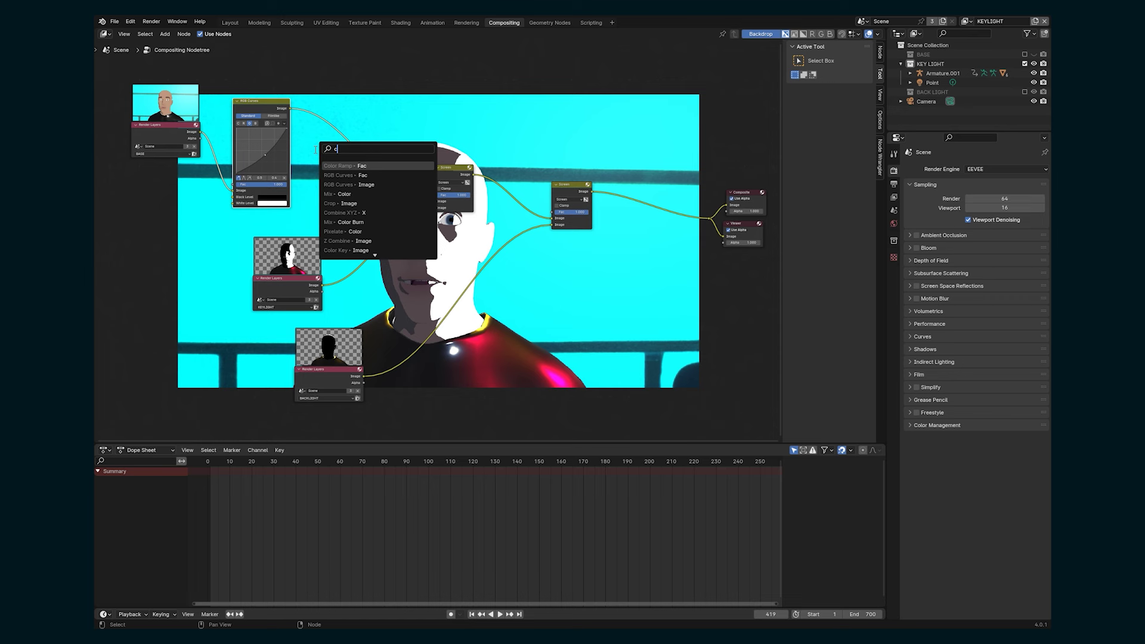
{"action": "key", "text": "BackSpace"}
{"action": "type", "text": "mic"}
{"action": "key", "text": "Return"}
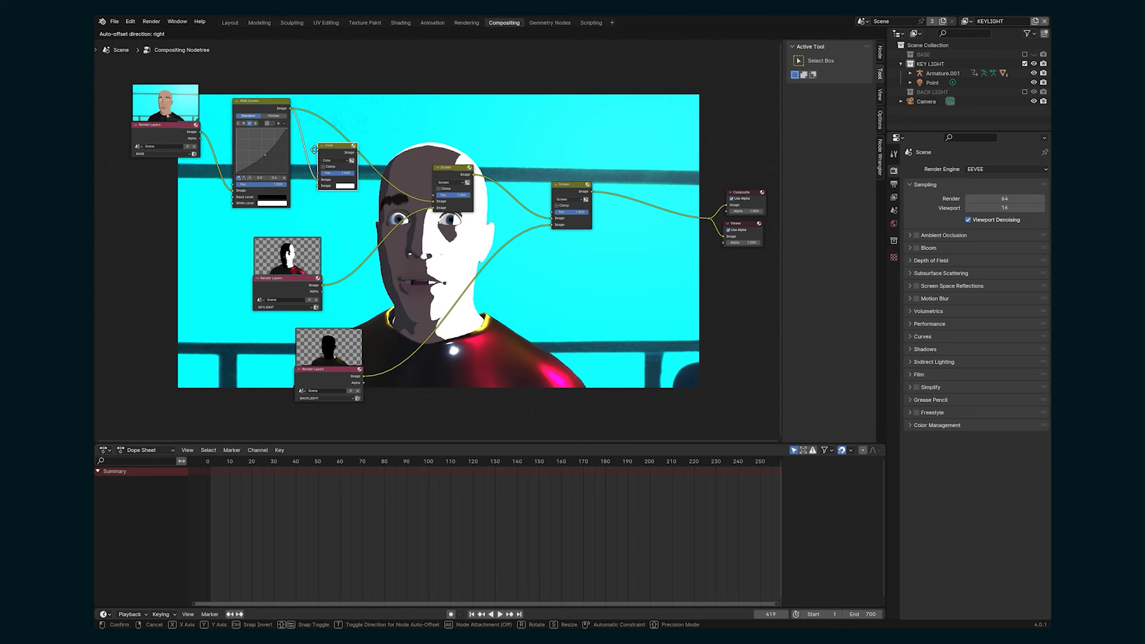
{"action": "left_click", "coordinate": [316, 151]}
{"action": "left_click_drag", "start_coordinate": [357, 162], "coordinate": [426, 205]}
Set the second image color of the new Mix node to light blue and its blending mode to Overlay.
{"action": "left_click", "coordinate": [346, 197]}
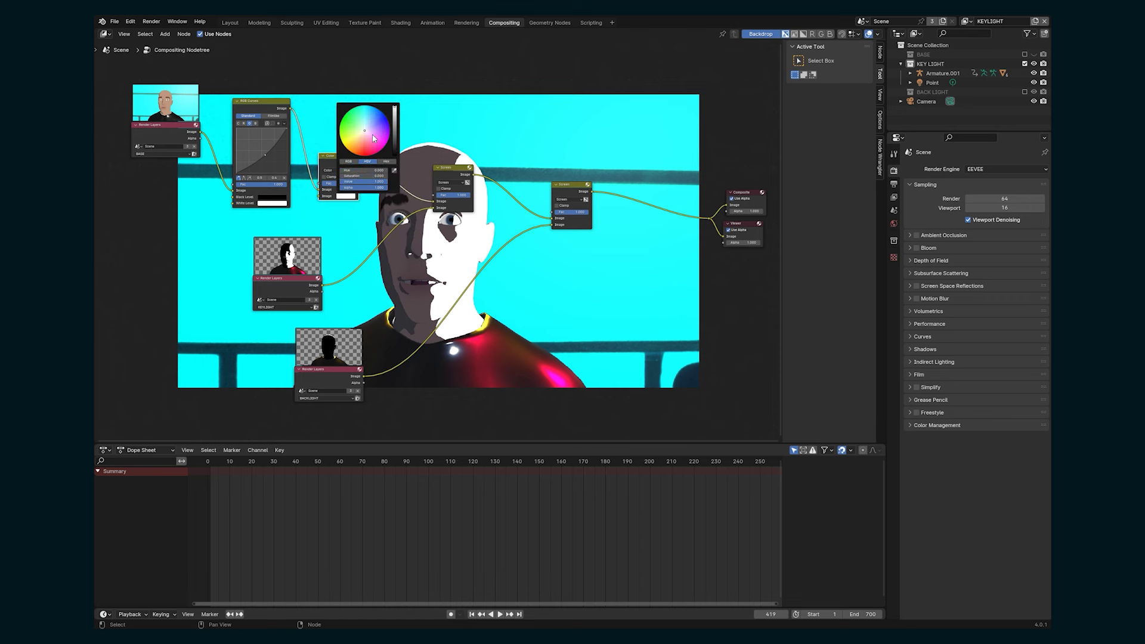
{"action": "left_click_drag", "start_coordinate": [343, 143], "coordinate": [367, 114]}
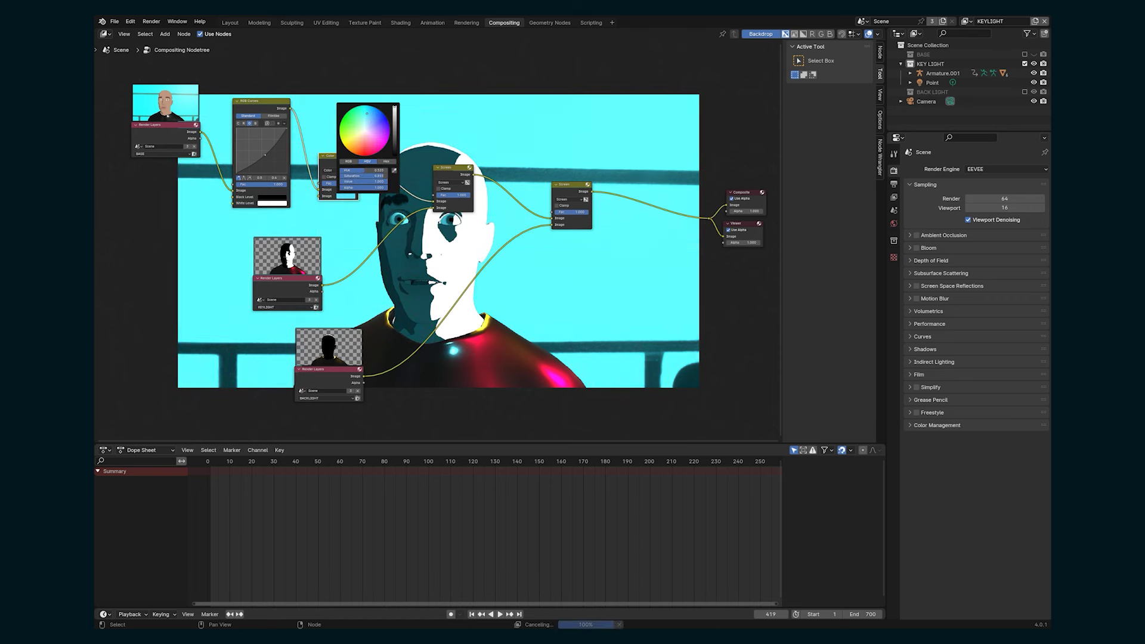
{"action": "left_click", "coordinate": [333, 171]}
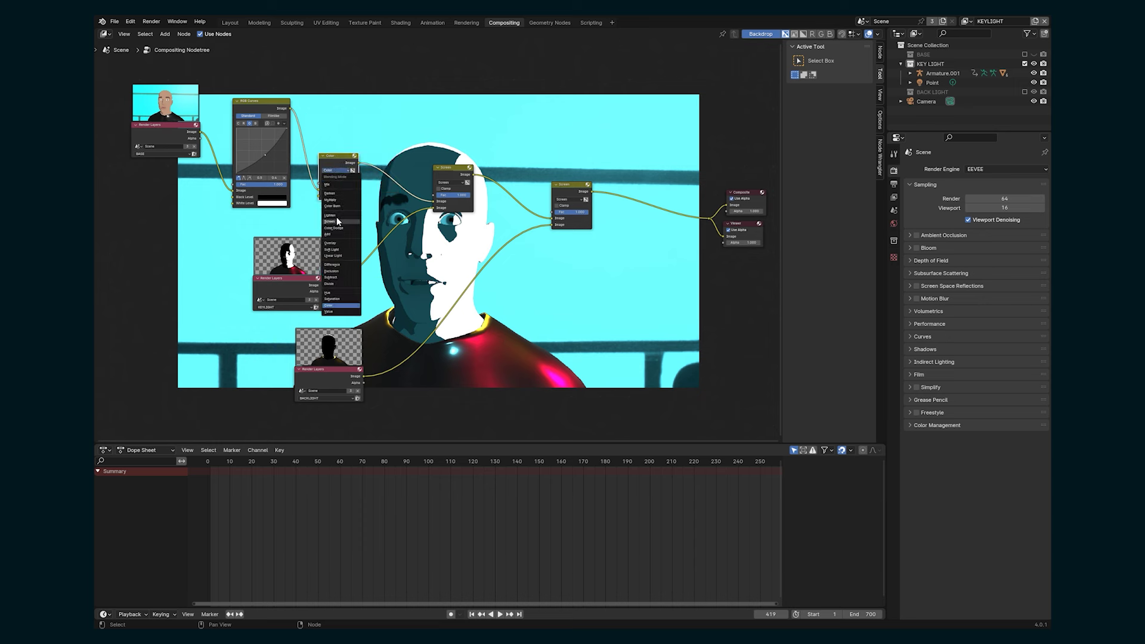
{"action": "left_click", "coordinate": [338, 244]}
Move the KEYLIGHT Render Layers node away from the Screen node and insert a Color Ramp node between them.
{"action": "scroll", "coordinate": [377, 248], "scroll_direction": "down", "scroll_amount": 1}
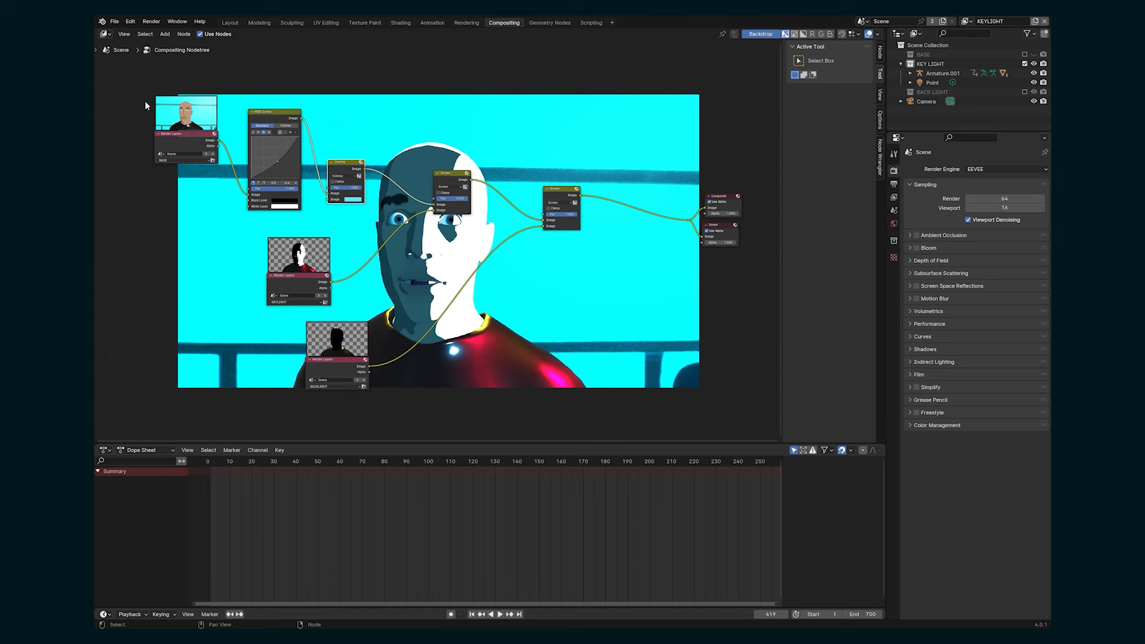
{"action": "scroll", "coordinate": [450, 298], "scroll_direction": "down", "scroll_amount": 1}
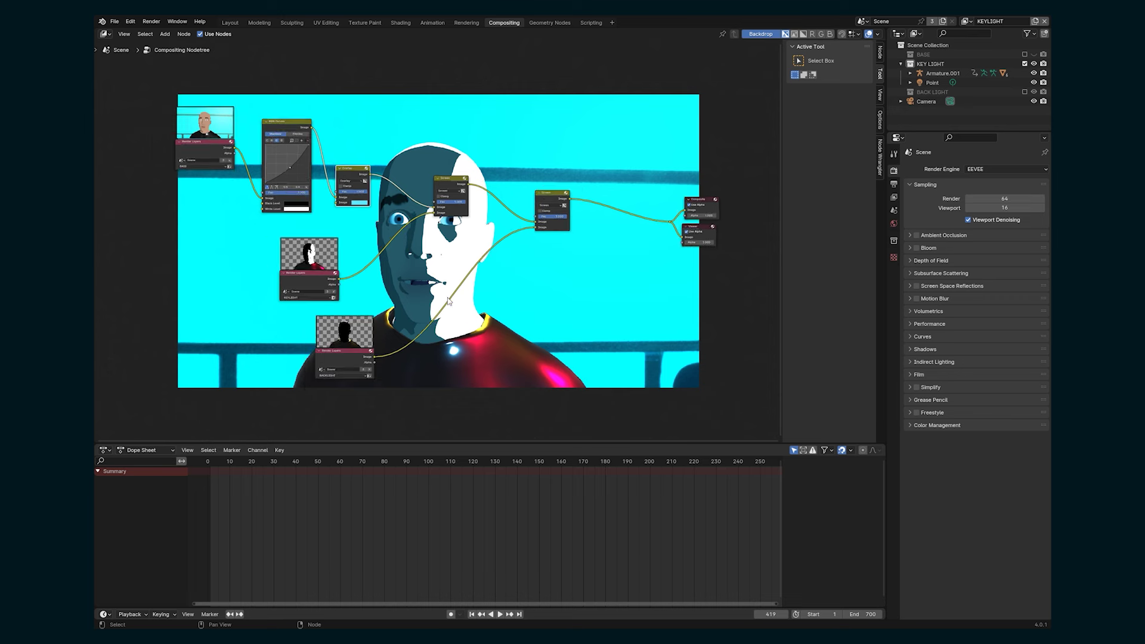
{"action": "scroll", "coordinate": [418, 297], "scroll_direction": "up", "scroll_amount": 3}
{"action": "middle_click_drag", "start_coordinate": [274, 285], "coordinate": [362, 318]}
{"action": "left_click_drag", "start_coordinate": [353, 318], "coordinate": [240, 314]}
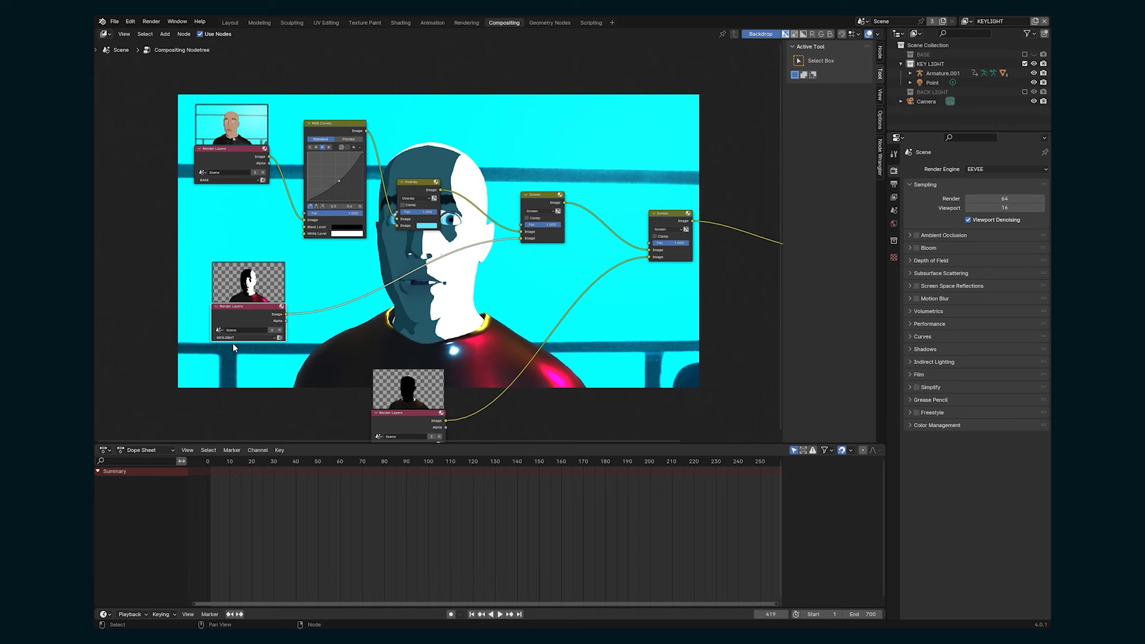
{"action": "key", "text": "shift+a"}
{"action": "left_click", "coordinate": [301, 305]}
{"action": "type", "text": "ramp"}
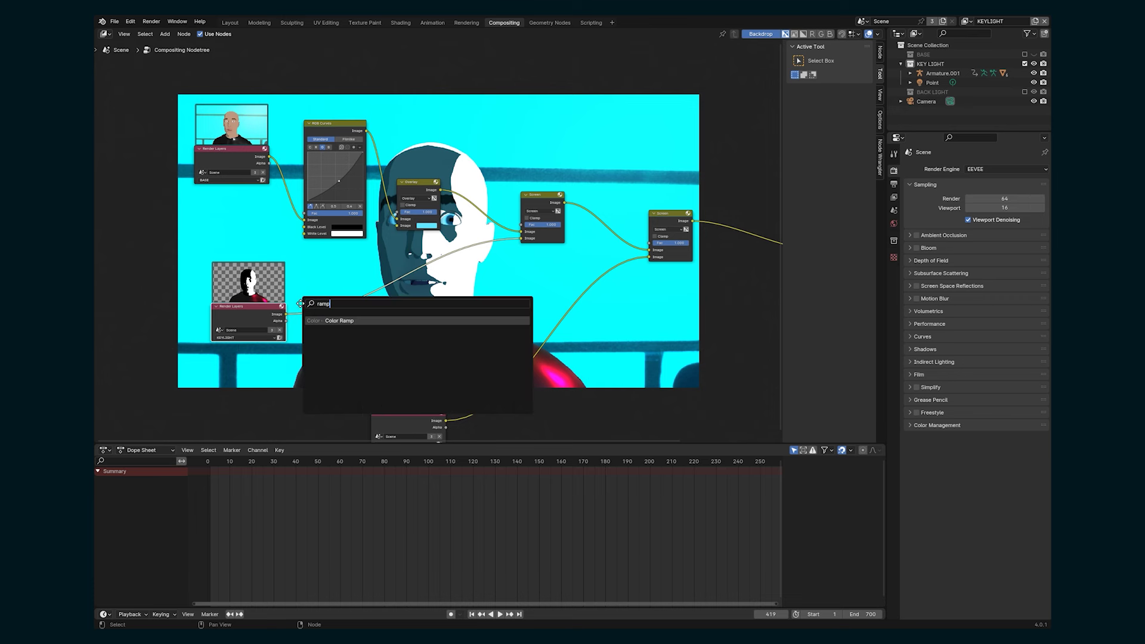
{"action": "key", "text": "Return"}
{"action": "left_click", "coordinate": [342, 277]}
Change the white stop of the KEYLIGHT Color Ramp to a fully saturated red.
{"action": "scroll", "coordinate": [405, 343], "scroll_direction": "up", "scroll_amount": 2}
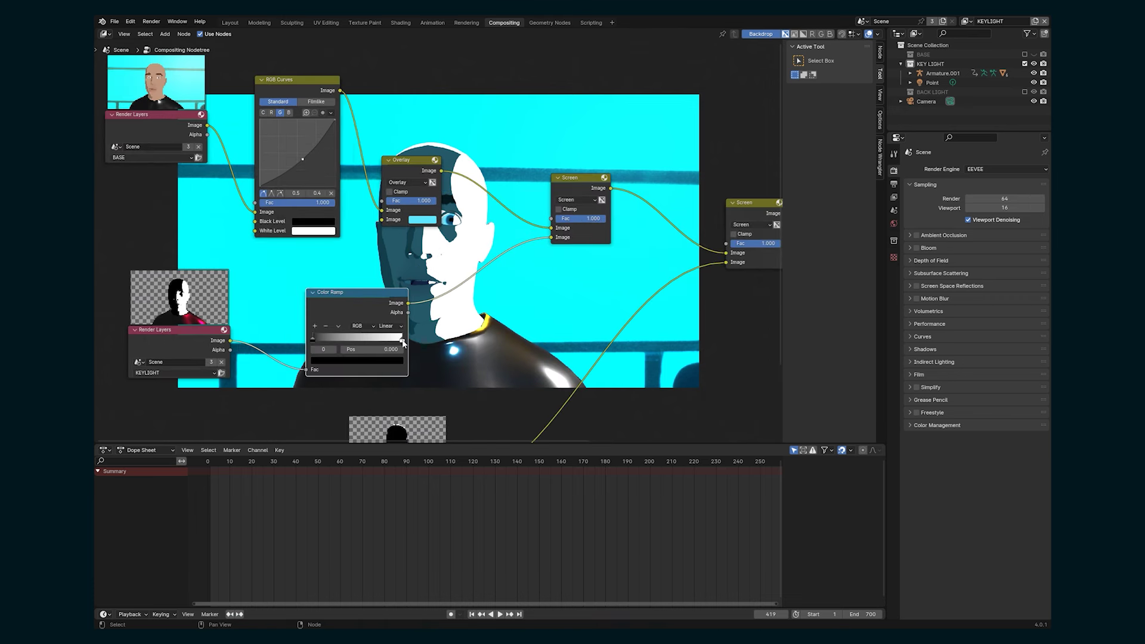
{"action": "left_click", "coordinate": [403, 340]}
{"action": "left_click", "coordinate": [385, 361]}
{"action": "left_click_drag", "start_coordinate": [353, 275], "coordinate": [353, 301]}
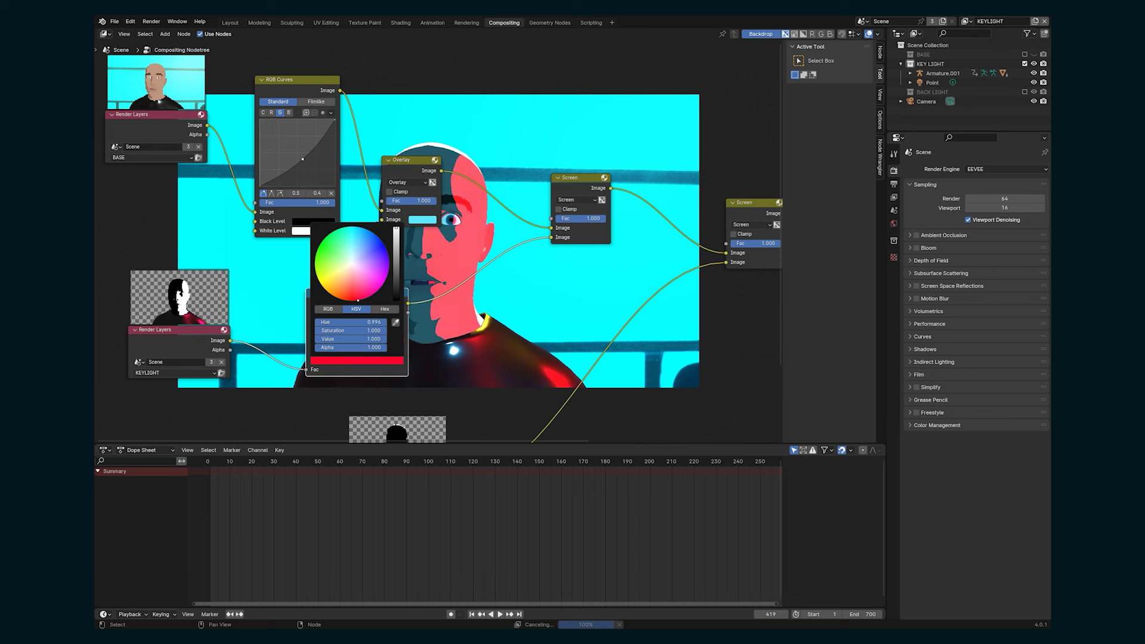
Insert a Color Ramp node between the BACKLIGHT Render Layers node and the second Screen node.
{"action": "scroll", "coordinate": [453, 233], "scroll_direction": "down", "scroll_amount": 2}
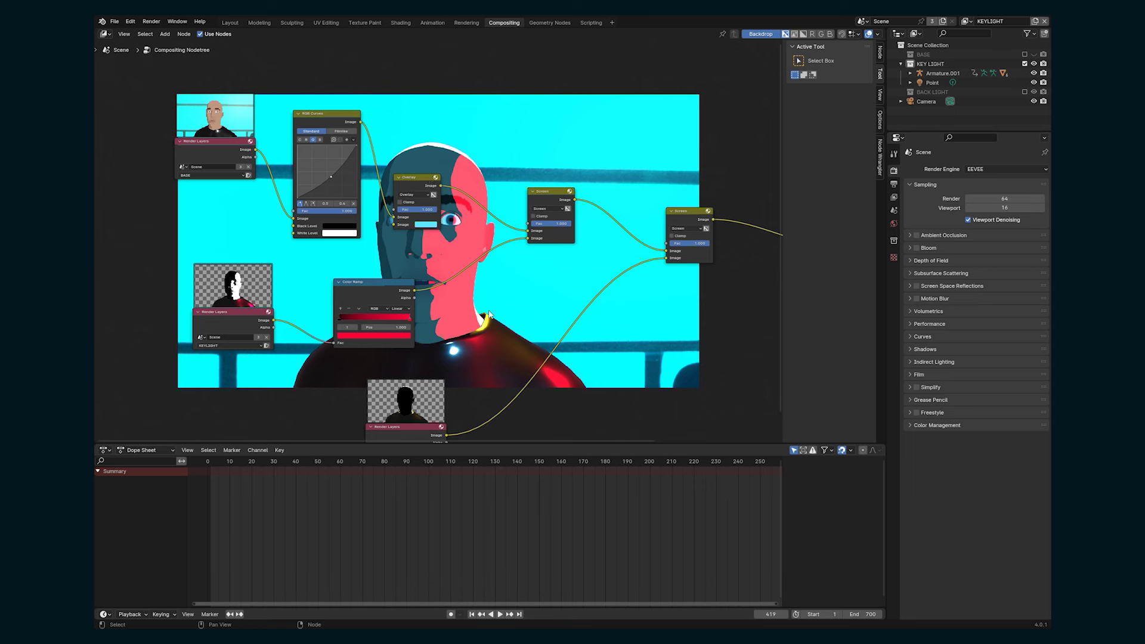
{"action": "middle_click_drag", "start_coordinate": [489, 314], "coordinate": [475, 286]}
{"action": "middle_click_drag", "start_coordinate": [449, 362], "coordinate": [431, 324]}
{"action": "key", "text": "shift+a"}
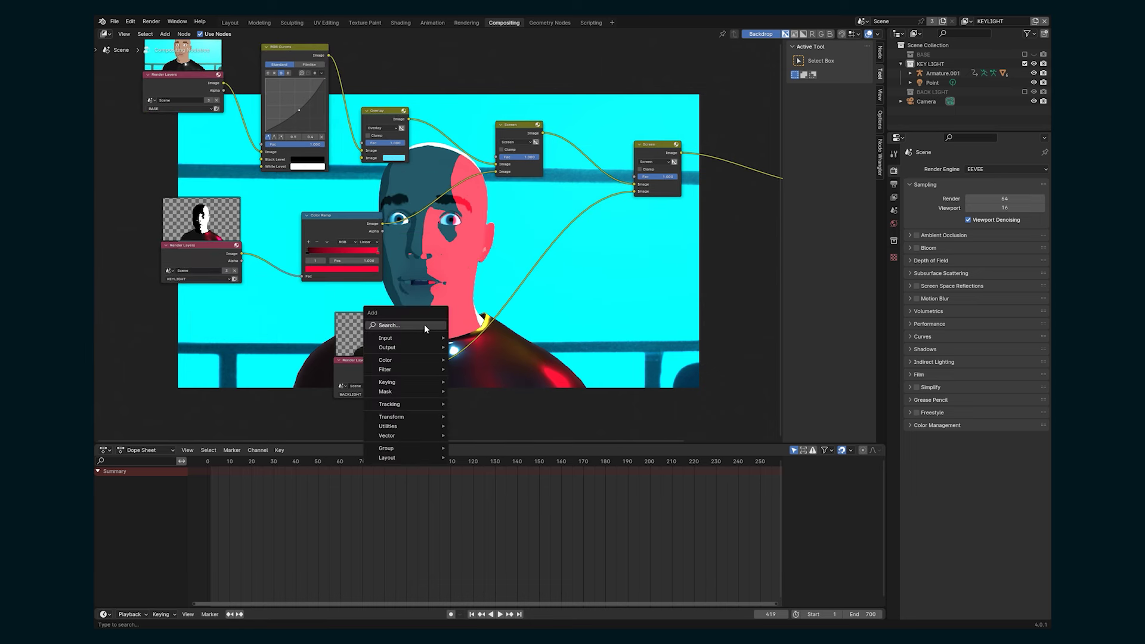
{"action": "type", "text": "col"}
{"action": "key", "text": "Return"}
{"action": "left_click", "coordinate": [442, 318]}
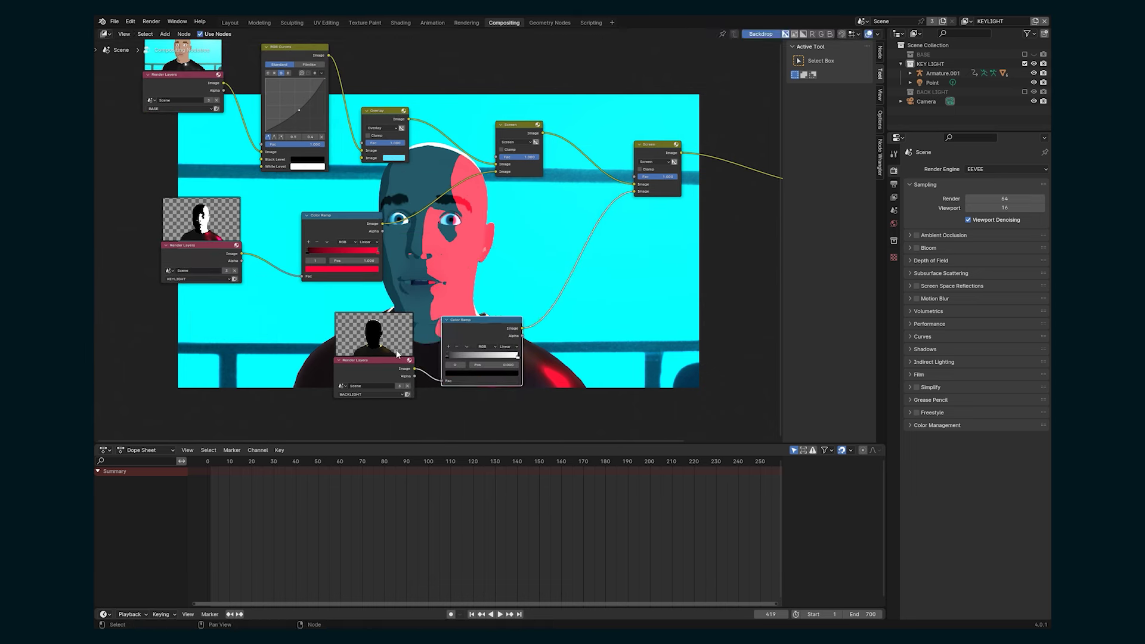
Change the white stop of the BACKLIGHT Color Ramp to golden yellow.
{"action": "left_click", "coordinate": [518, 357]}
{"action": "left_click", "coordinate": [514, 373]}
{"action": "left_click", "coordinate": [461, 304]}
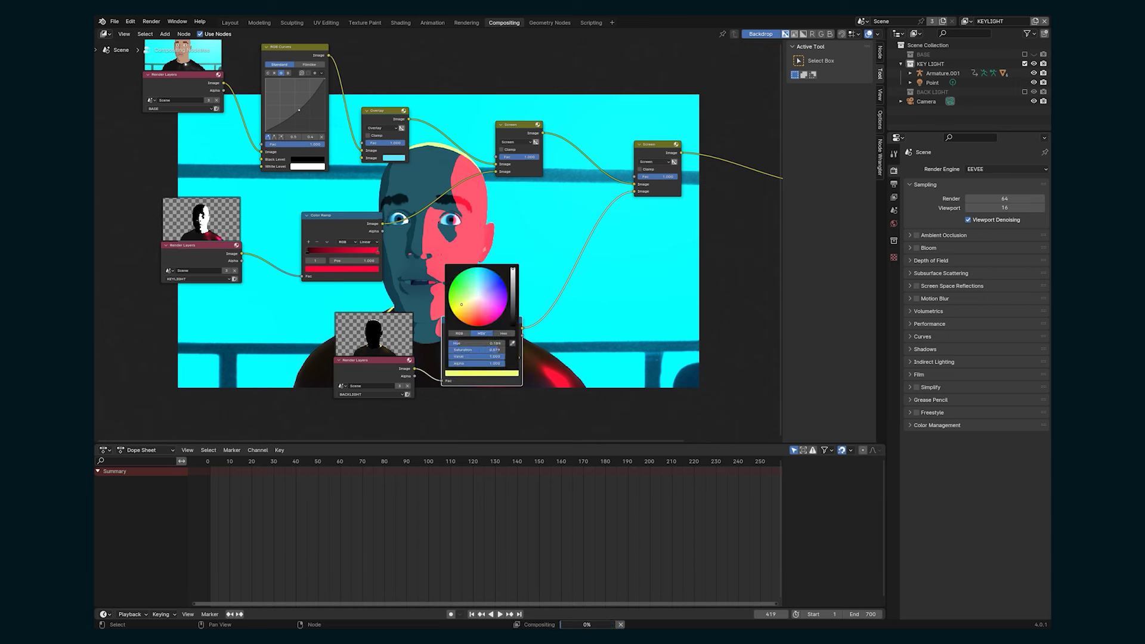
{"action": "key", "text": "Home"}
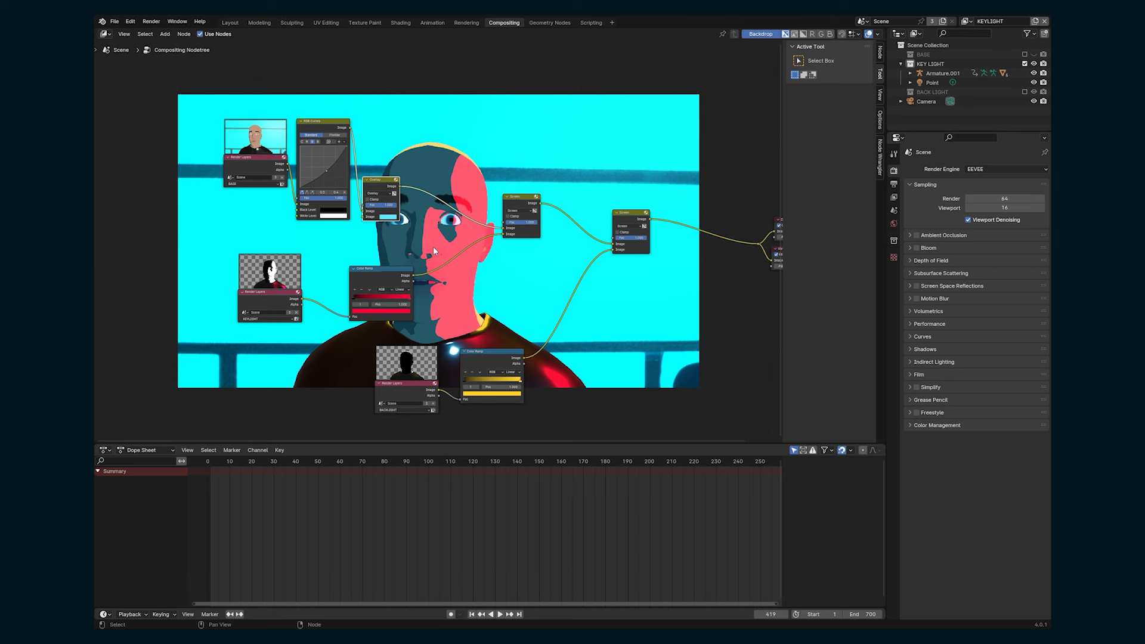
Insert a Blur node between the BACKLIGHT Color Ramp and the second Screen node.
{"action": "middle_click_drag", "start_coordinate": [256, 208], "coordinate": [223, 188]}
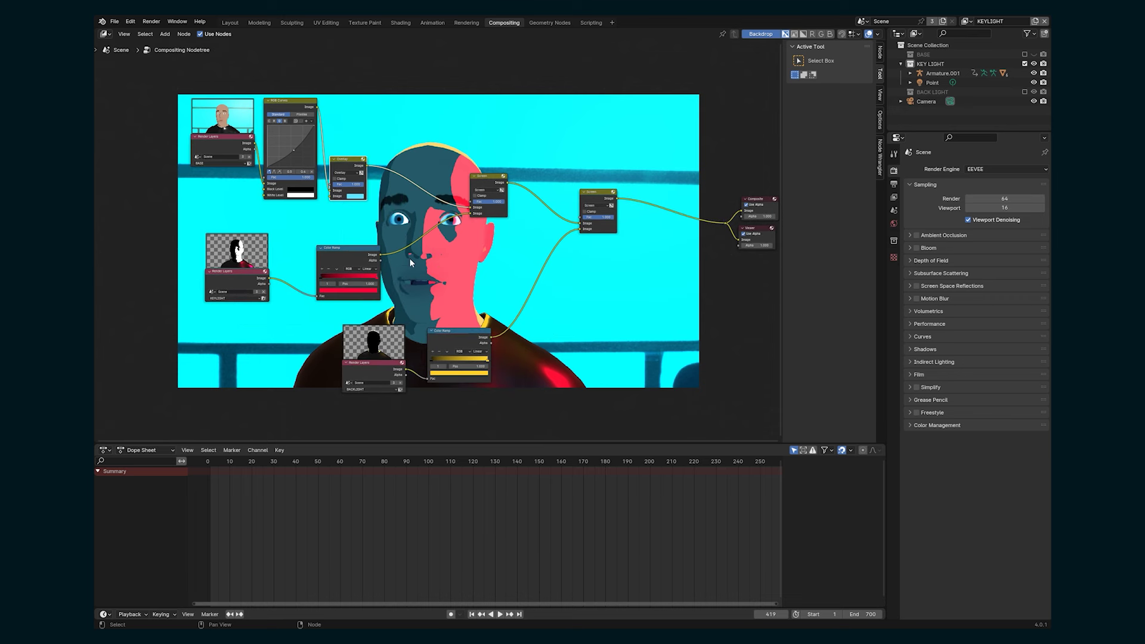
{"action": "scroll", "coordinate": [330, 294], "scroll_direction": "up", "scroll_amount": 2}
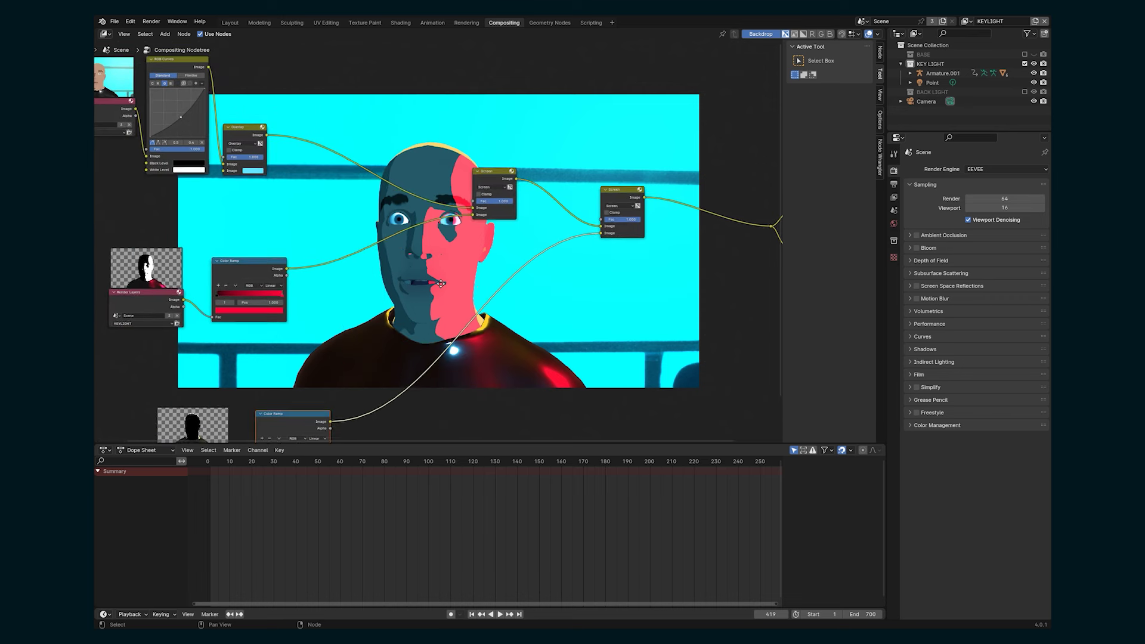
{"action": "mouse_move", "coordinate": [449, 261]}
{"action": "middle_mouse_down"}
{"action": "mouse_move", "coordinate": [448, 216]}
{"action": "mouse_move", "coordinate": [453, 261]}
{"action": "middle_mouse_up"}
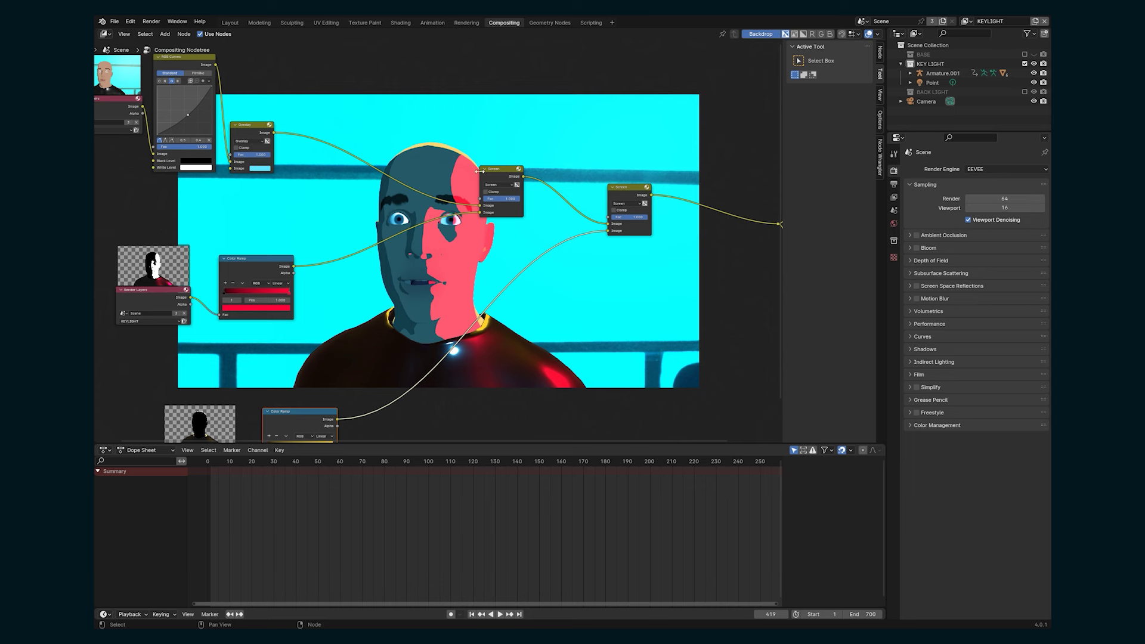
{"action": "middle_click_drag", "start_coordinate": [350, 414], "coordinate": [371, 337]}
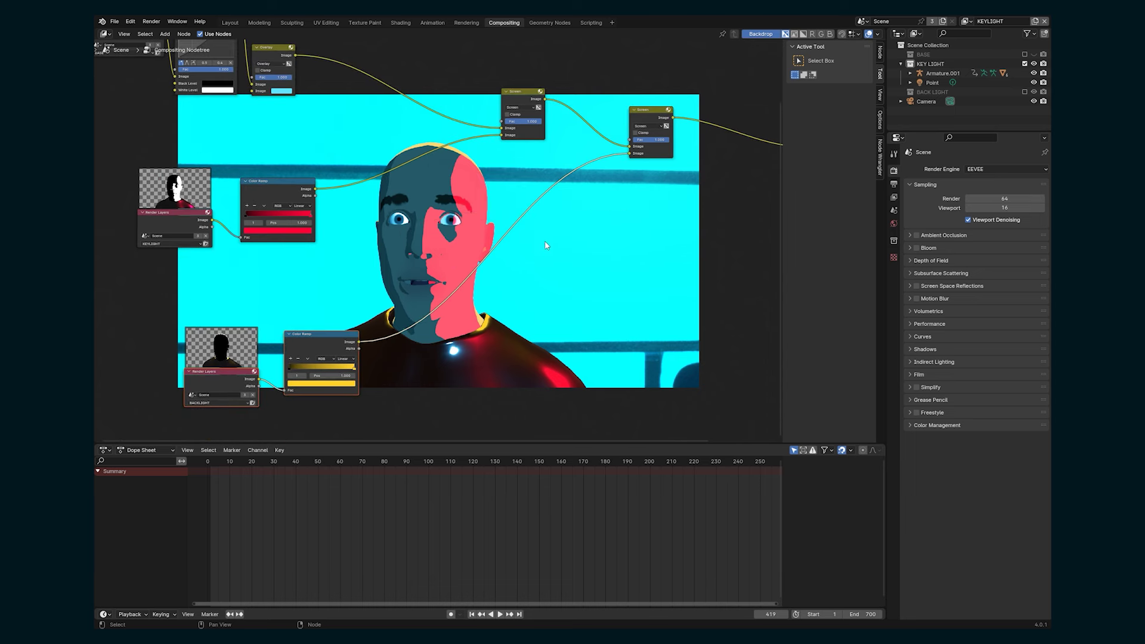
{"action": "key", "text": "shift+a"}
{"action": "type", "text": "blu"}
{"action": "key", "text": "Return"}
{"action": "left_click", "coordinate": [477, 258]}
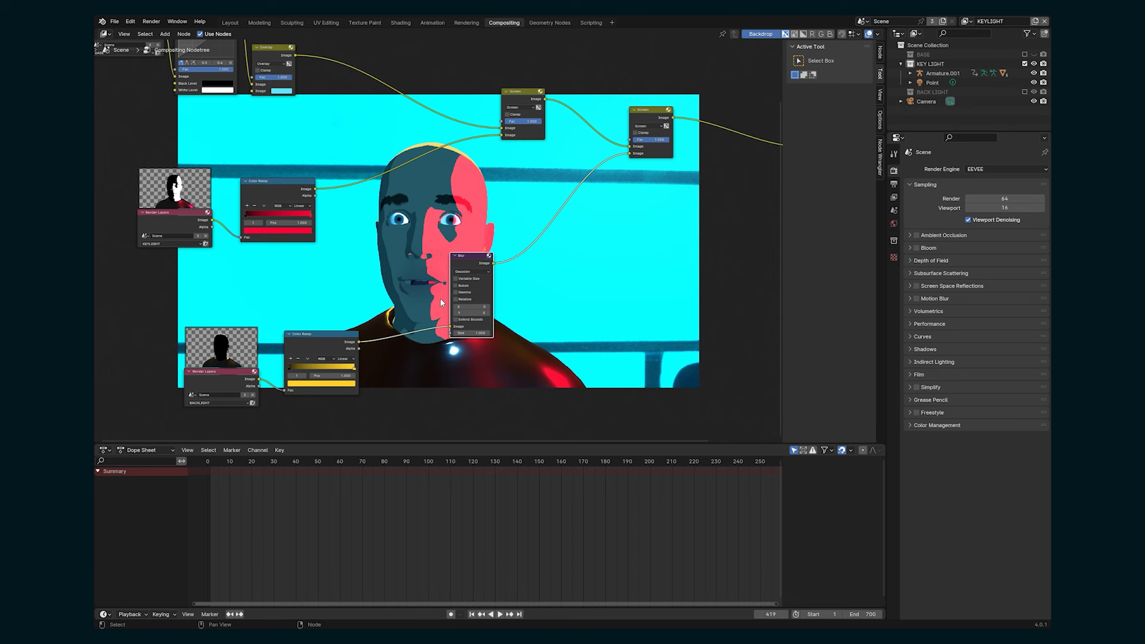
Set the BACKLIGHT Blur node's X and Y size to 5, trying a stronger blur of 50 along the way.
{"action": "scroll", "coordinate": [442, 303], "scroll_direction": "up", "scroll_amount": 1}
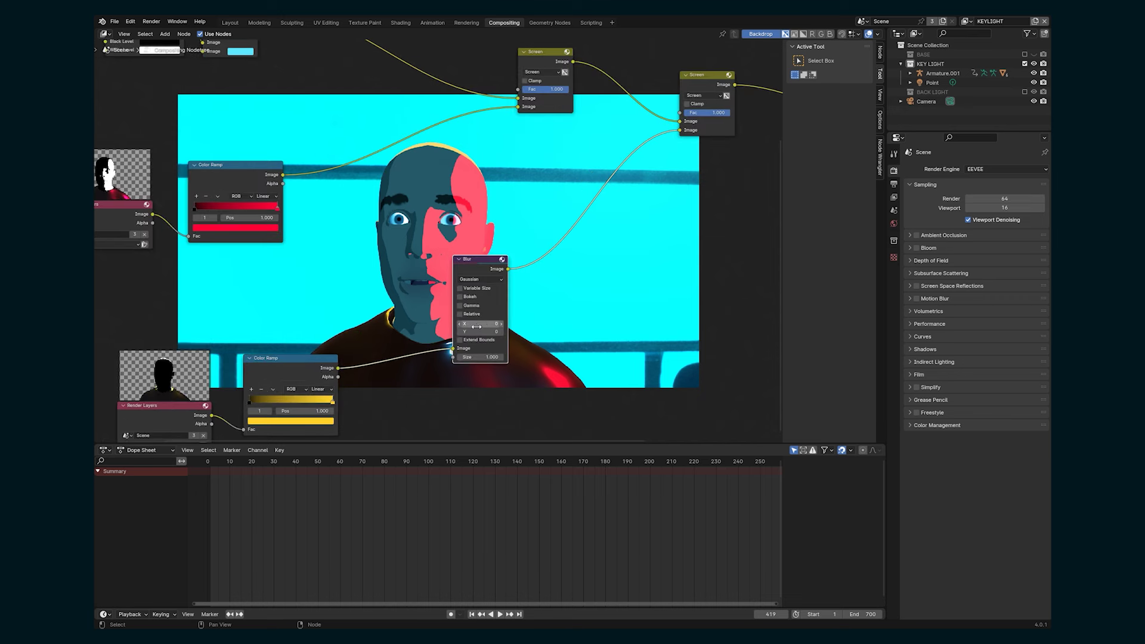
{"action": "left_click", "coordinate": [482, 323]}
{"action": "type", "text": "5"}
{"action": "key", "text": "Tab"}
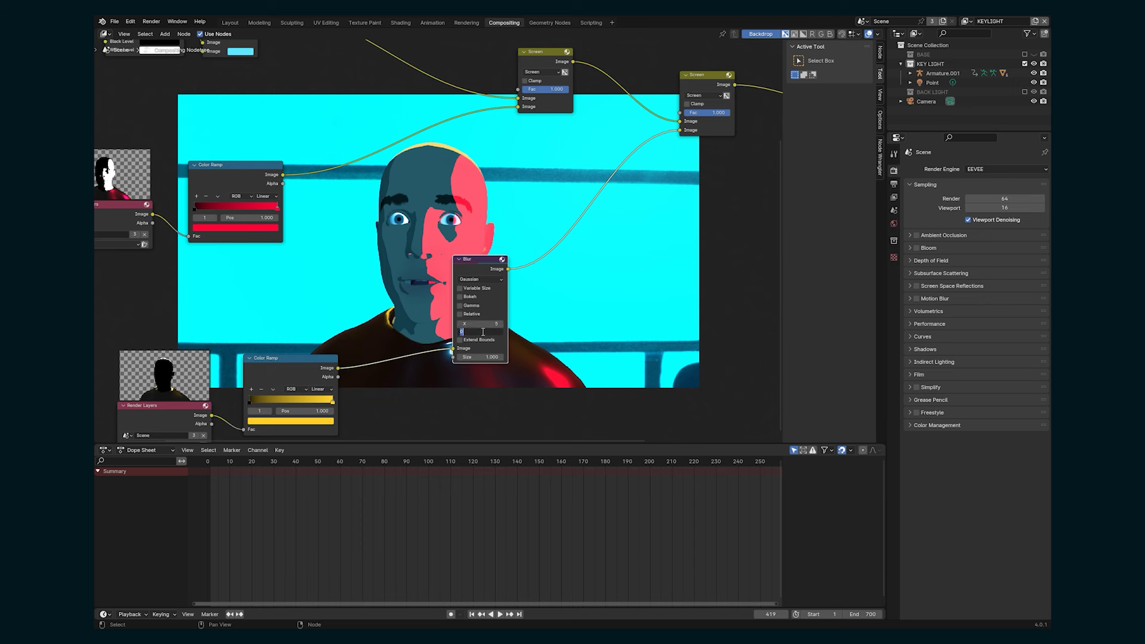
{"action": "key", "text": "Return"}
{"action": "type", "text": "50"}
{"action": "key", "text": "Return"}
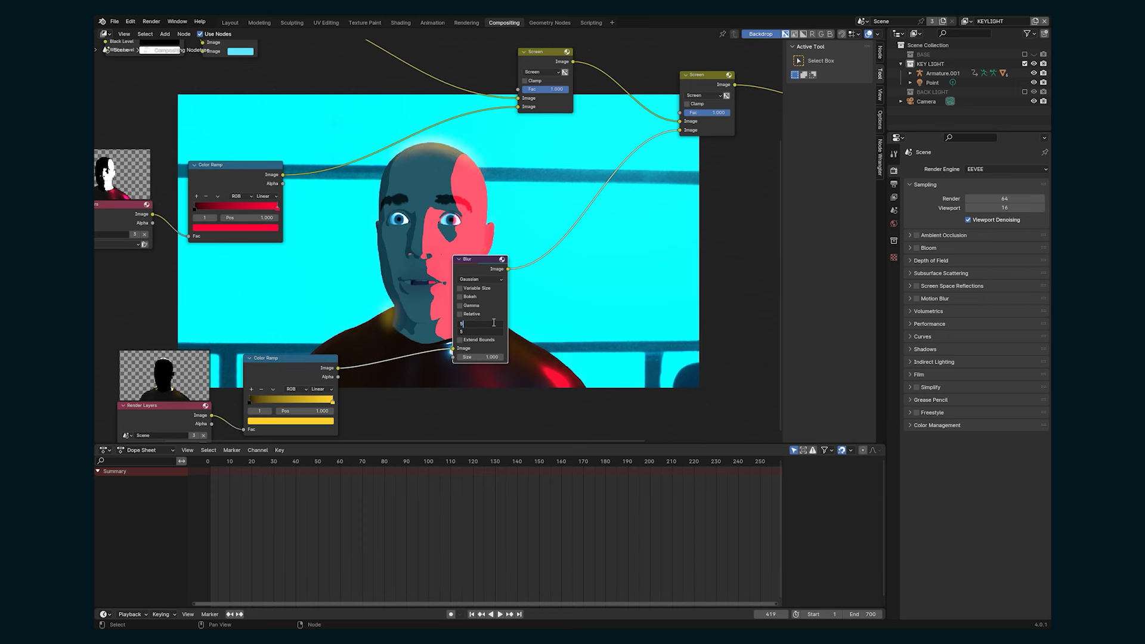
{"action": "key", "text": "ctrl+z"}
{"action": "scroll", "coordinate": [432, 128], "scroll_direction": "down", "scroll_amount": 2}
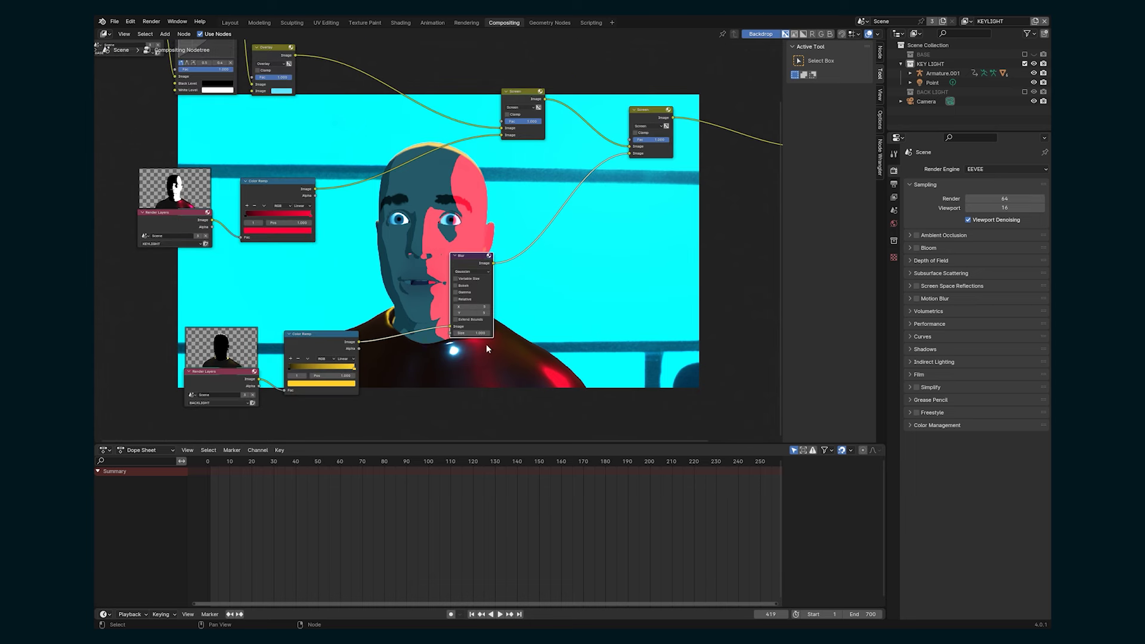
Duplicate the BACKLIGHT Blur and second Screen nodes together, and chain the copied Screen node between the original one and the output nodes.
{"action": "left_click_drag", "start_coordinate": [461, 254], "coordinate": [453, 254]}
{"action": "scroll", "coordinate": [453, 254], "scroll_direction": "down", "scroll_amount": 3}
{"action": "middle_click_drag", "start_coordinate": [549, 302], "coordinate": [505, 281]}
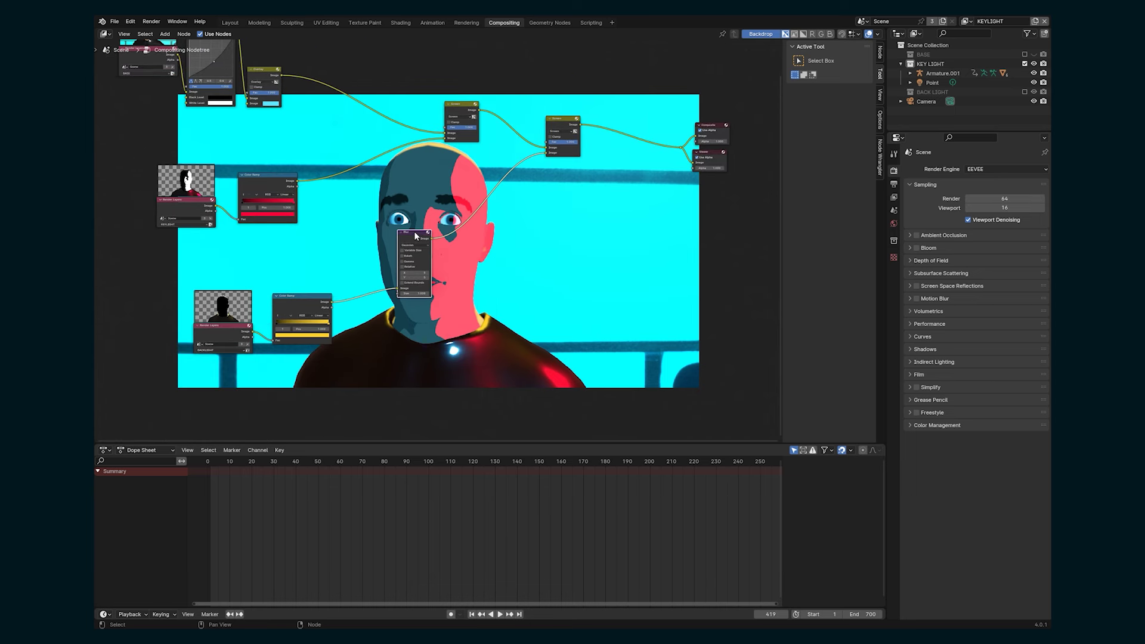
{"action": "left_click", "coordinate": [559, 142], "text": "shift"}
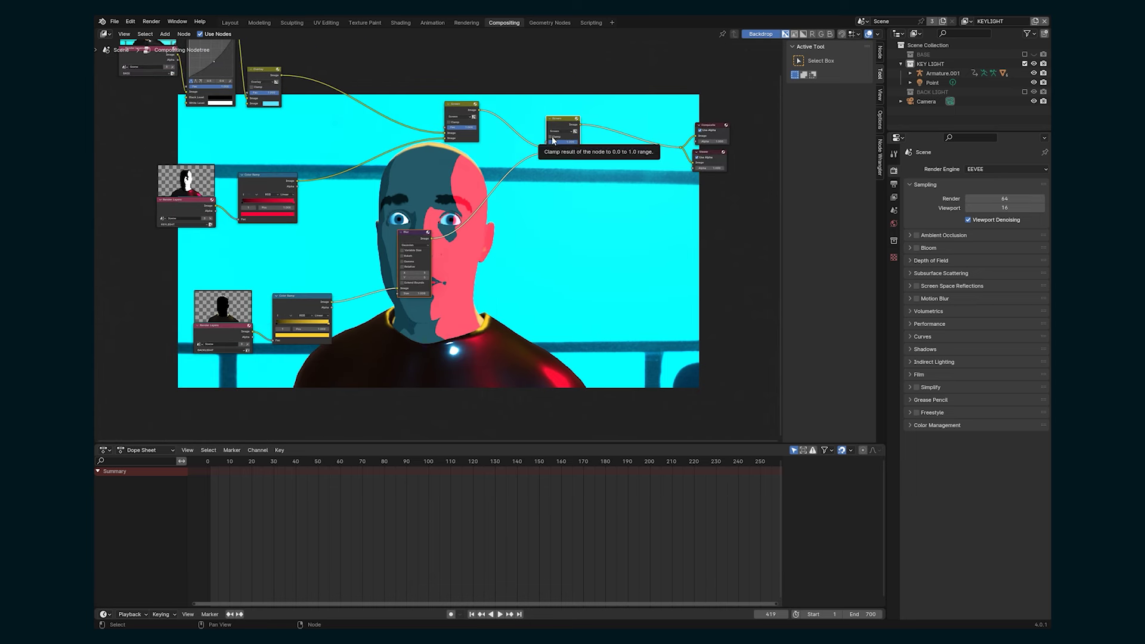
{"action": "key", "text": "shift+d"}
{"action": "left_click", "coordinate": [604, 182]}
{"action": "left_click_drag", "start_coordinate": [630, 183], "coordinate": [681, 148]}
{"action": "left_click_drag", "start_coordinate": [581, 125], "coordinate": [622, 133]}
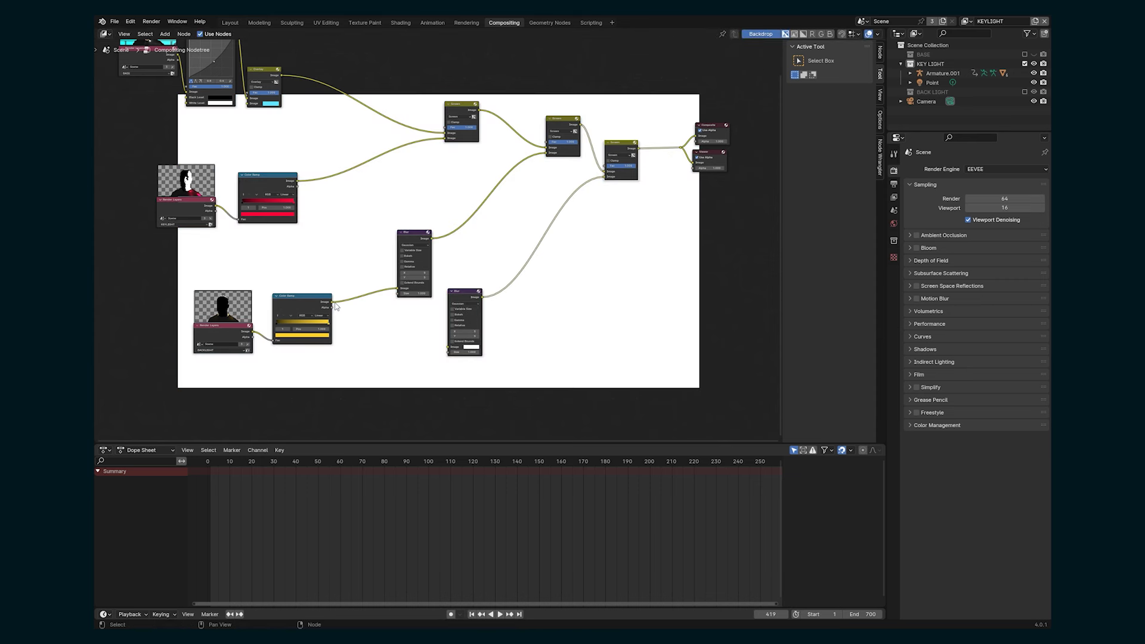
Feed the BACKLIGHT Color Ramp into the duplicated Blur node and set that node's X and Y size to 25.
{"action": "left_click_drag", "start_coordinate": [333, 303], "coordinate": [449, 352]}
{"action": "scroll", "coordinate": [453, 355], "scroll_direction": "up", "scroll_amount": 1}
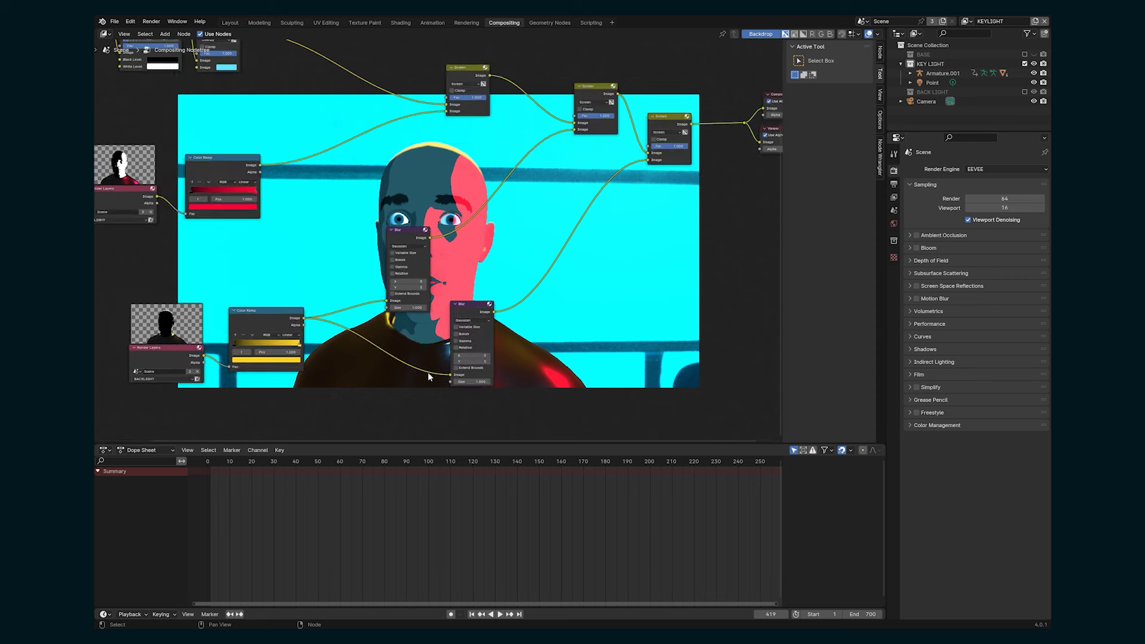
{"action": "left_click", "coordinate": [471, 355]}
{"action": "type", "text": "25"}
{"action": "key", "text": "Return"}
{"action": "scroll", "coordinate": [438, 187], "scroll_direction": "down", "scroll_amount": 1}
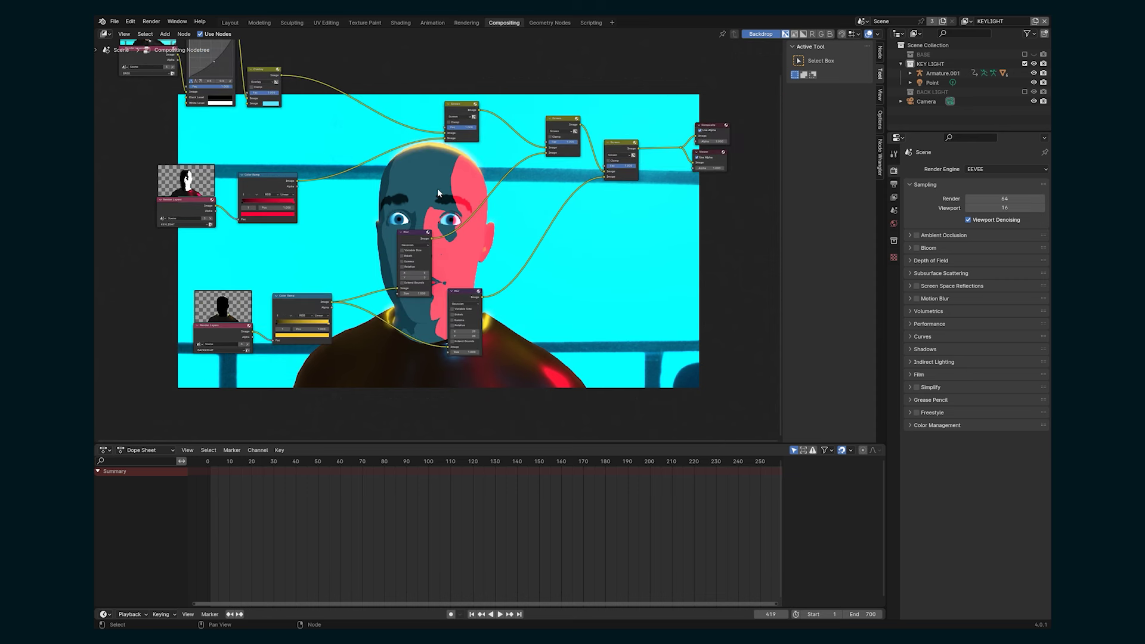
Enlarge the backdrop preview and save the file.
{"action": "key", "text": "alt+v"}
{"action": "key", "text": "alt+v"}
{"action": "key", "text": "alt+v"}
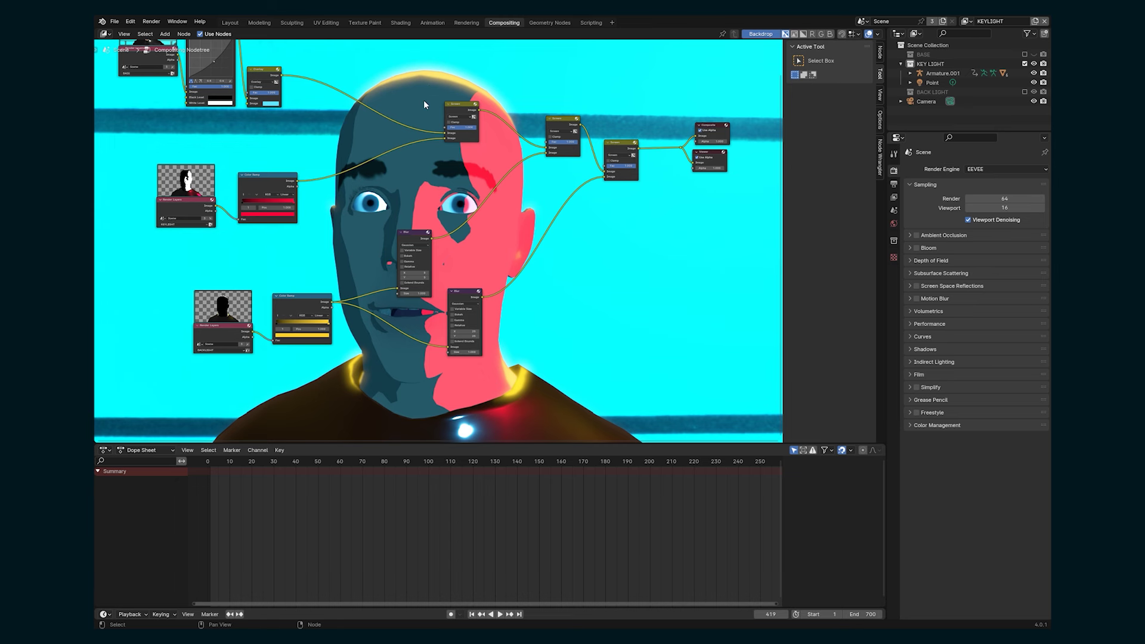
{"action": "key", "text": "v"}
{"action": "key", "text": "v"}
{"action": "key", "text": "ctrl+s"}
Change the blend mode of the duplicated Screen node to Add and try a different factor on the Screen node before it.
{"action": "left_click", "coordinate": [621, 154]}
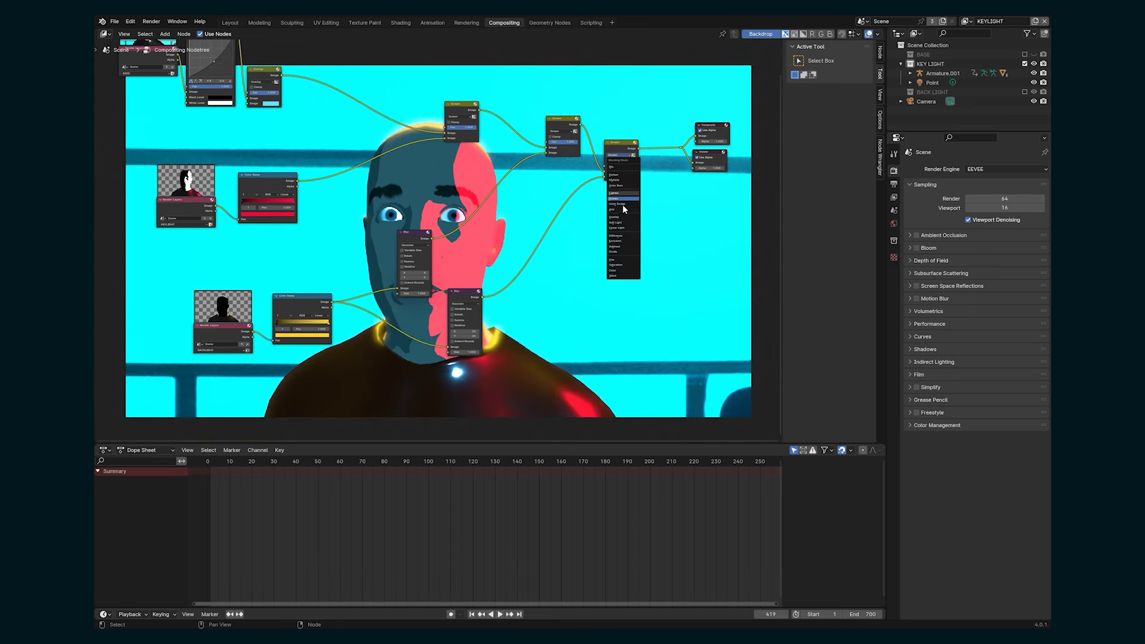
{"action": "left_click", "coordinate": [622, 211]}
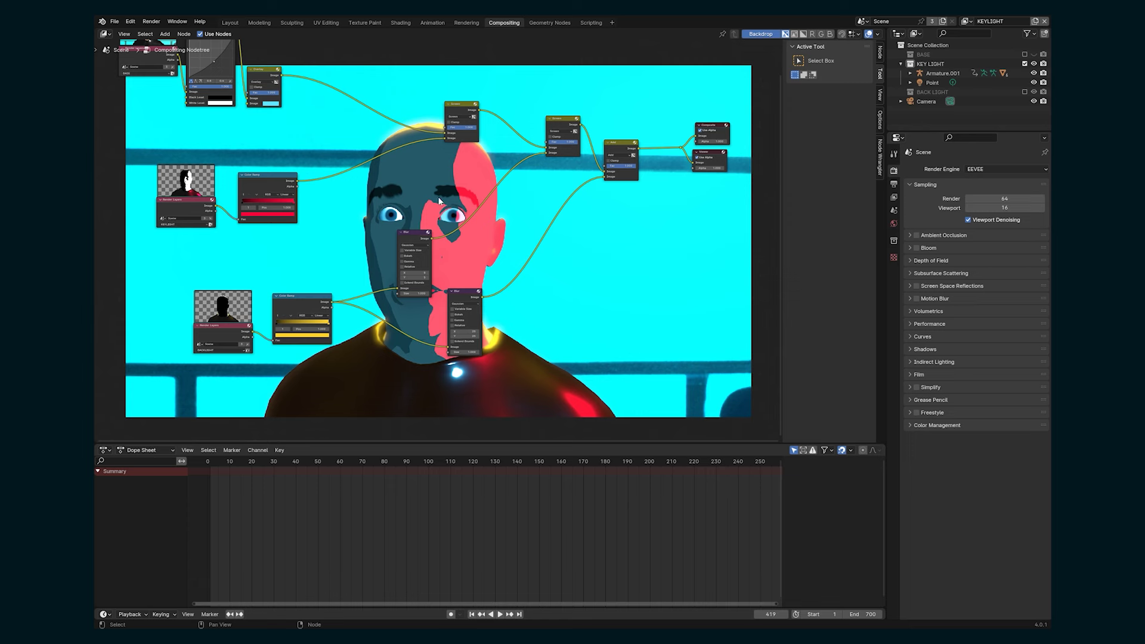
{"action": "middle_click_drag", "start_coordinate": [438, 243], "coordinate": [432, 269]}
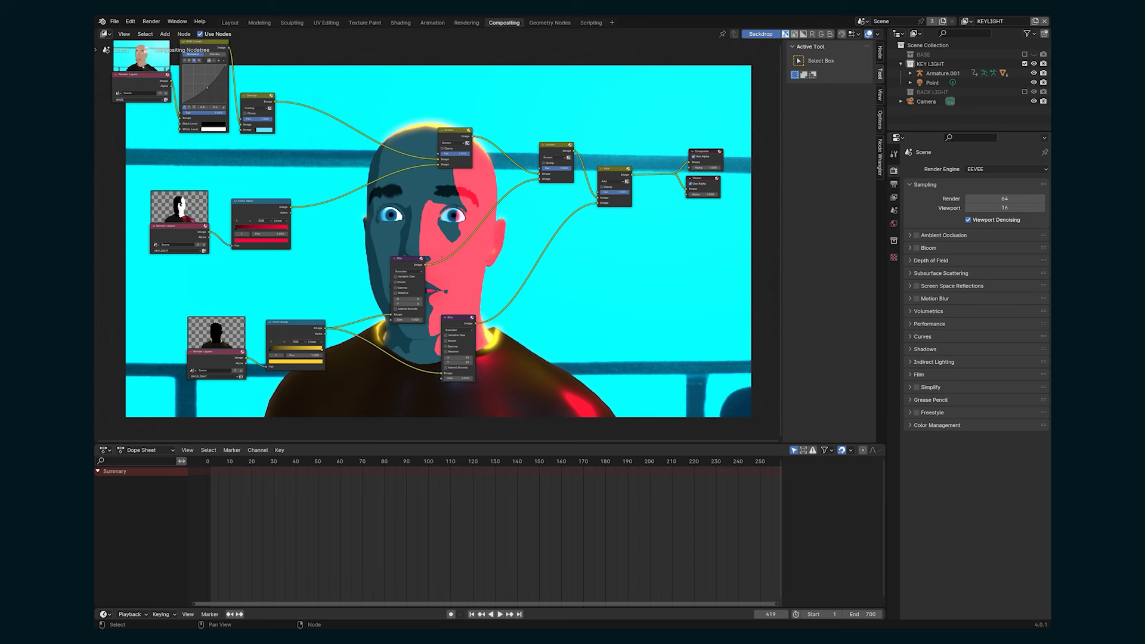
{"action": "mouse_move", "coordinate": [555, 169]}
{"action": "left_mouse_down"}
{"action": "mouse_move", "coordinate": [533, 169]}
{"action": "mouse_move", "coordinate": [570, 168]}
{"action": "left_mouse_up"}
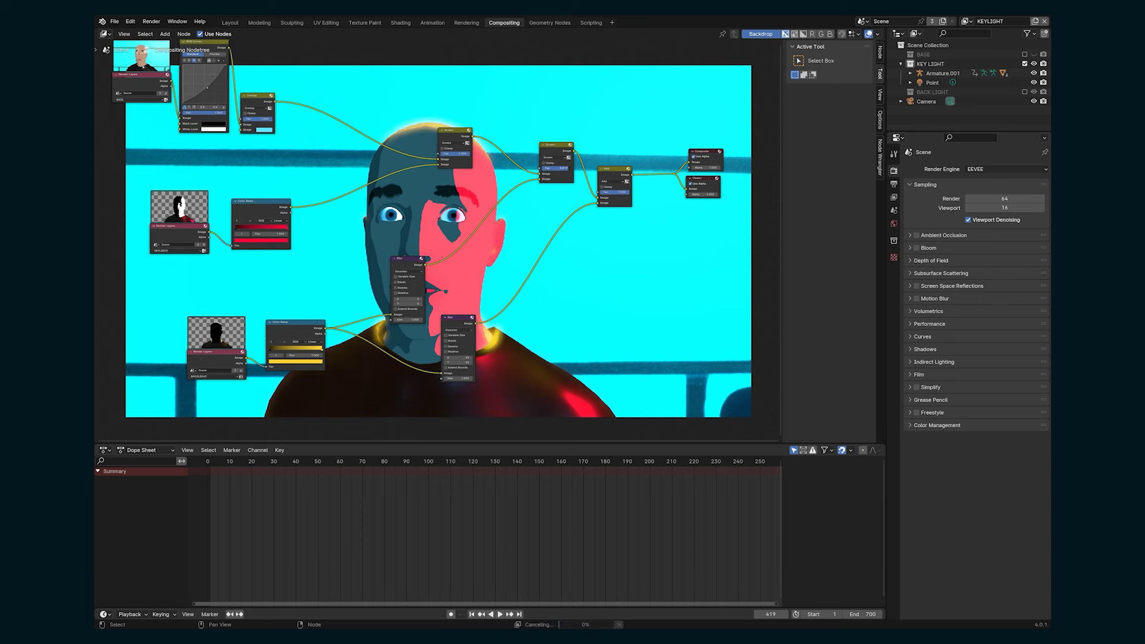
{"action": "scroll", "coordinate": [431, 240], "scroll_direction": "down", "scroll_amount": 2}
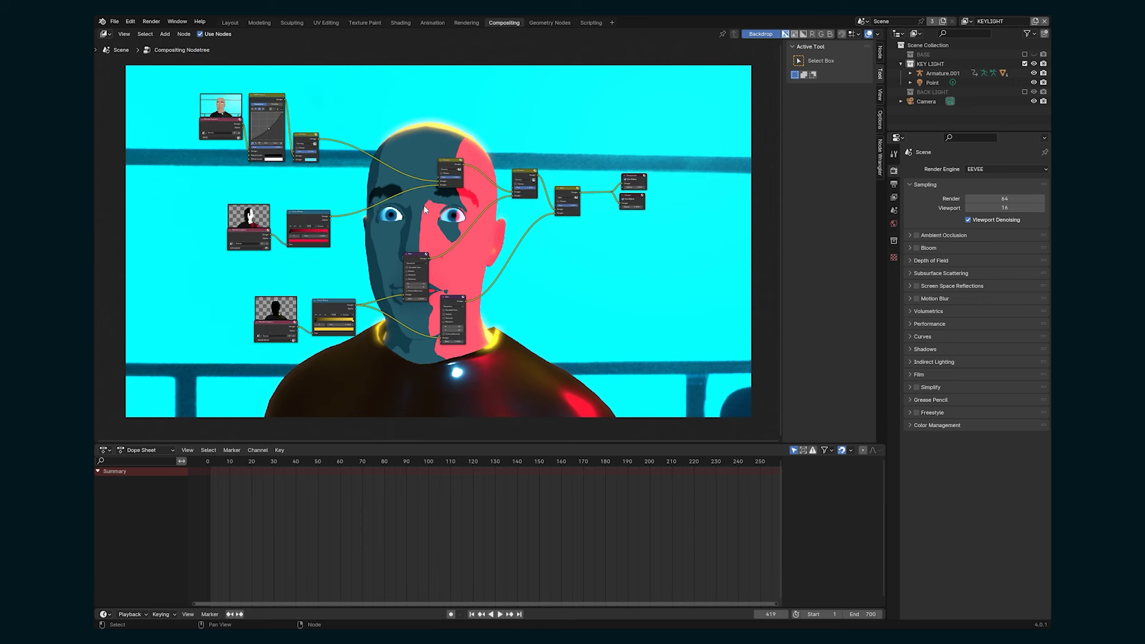
Move the KEYLIGHT nodes to make room and insert a Blur node between the KEYLIGHT Color Ramp and the first Screen node.
{"action": "middle_click_drag", "start_coordinate": [424, 206], "coordinate": [465, 220]}
{"action": "scroll", "coordinate": [422, 227], "scroll_direction": "up", "scroll_amount": 2}
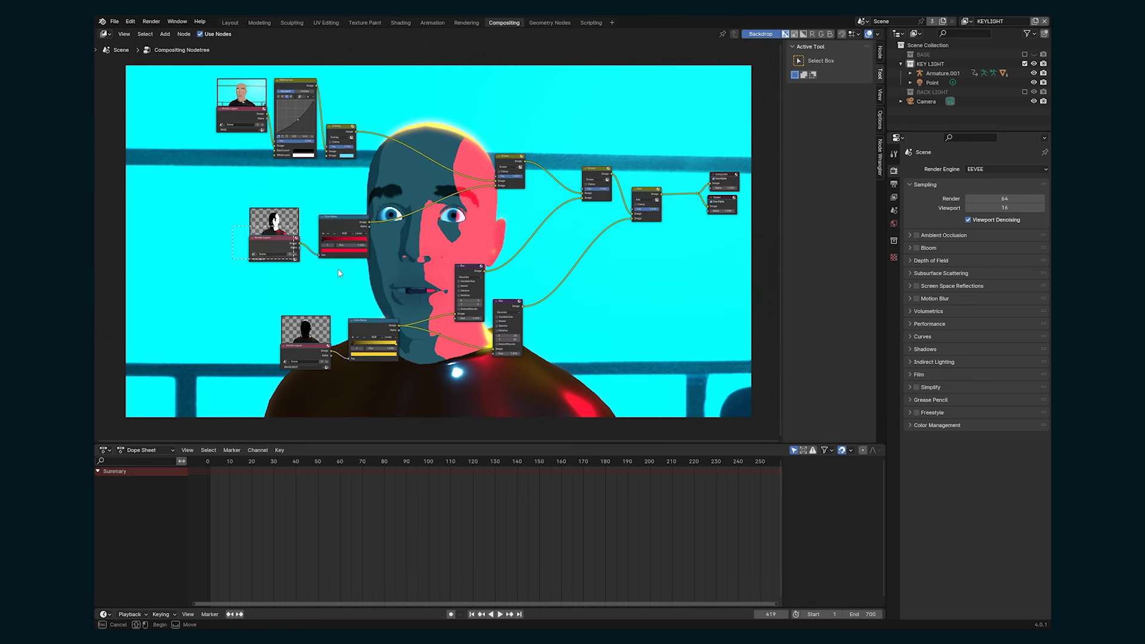
{"action": "left_click_drag", "start_coordinate": [292, 266], "coordinate": [275, 200]}
{"action": "scroll", "coordinate": [246, 262], "scroll_direction": "up", "scroll_amount": 2}
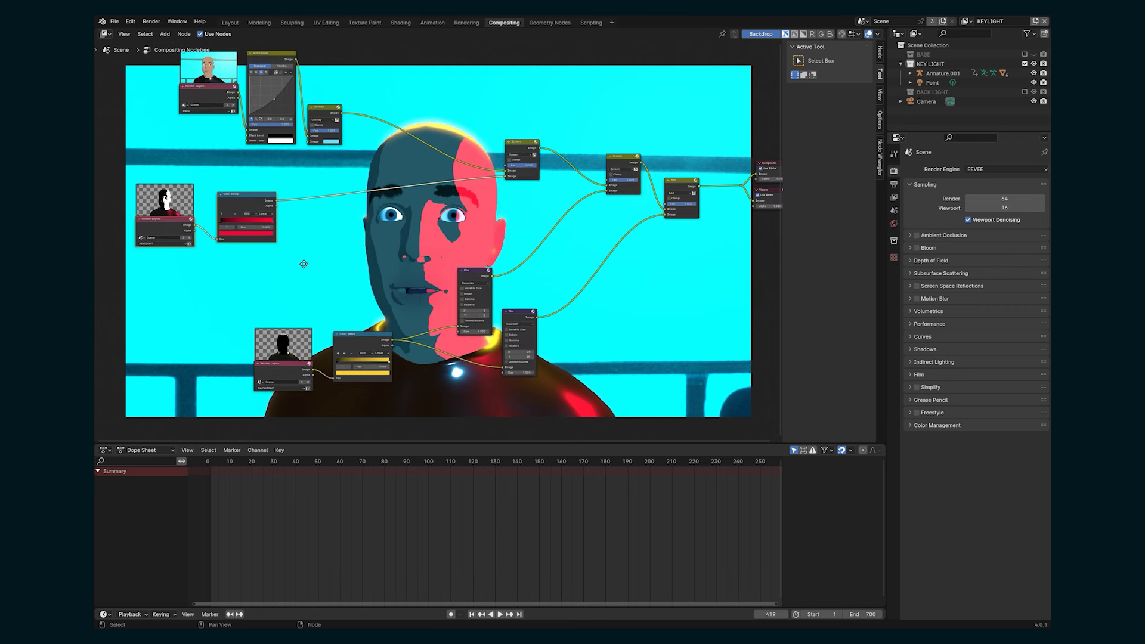
{"action": "key", "text": "shift+a"}
{"action": "type", "text": "blur"}
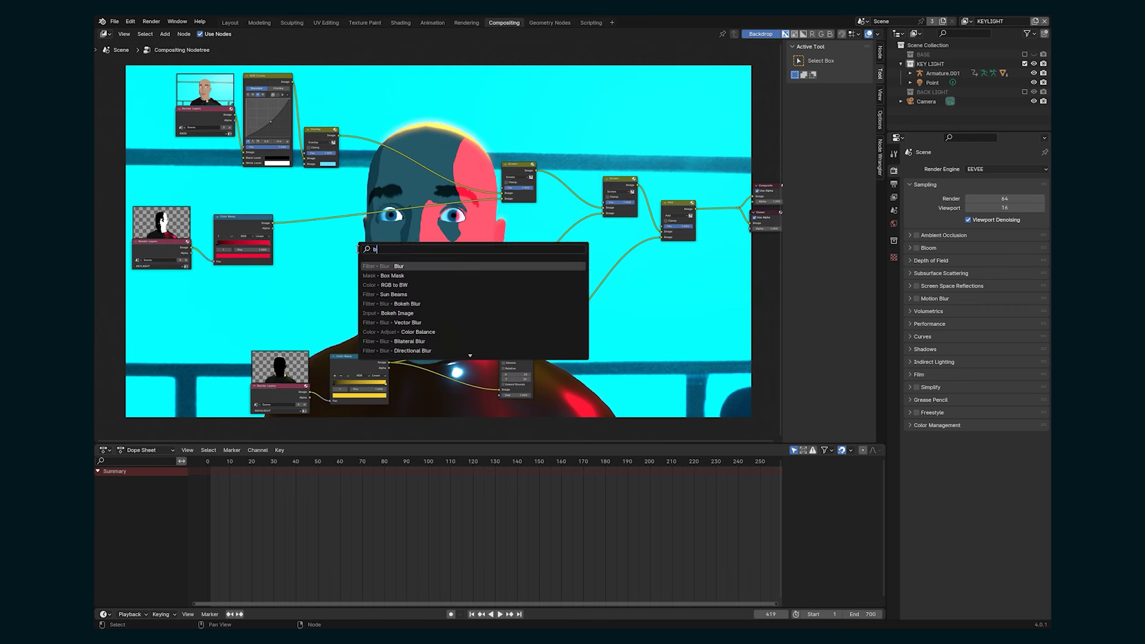
{"action": "key", "text": "Return"}
{"action": "left_click", "coordinate": [328, 201]}
Set the KEYLIGHT Blur node's X and Y size to 3.
{"action": "scroll", "coordinate": [328, 203], "scroll_direction": "up", "scroll_amount": 1}
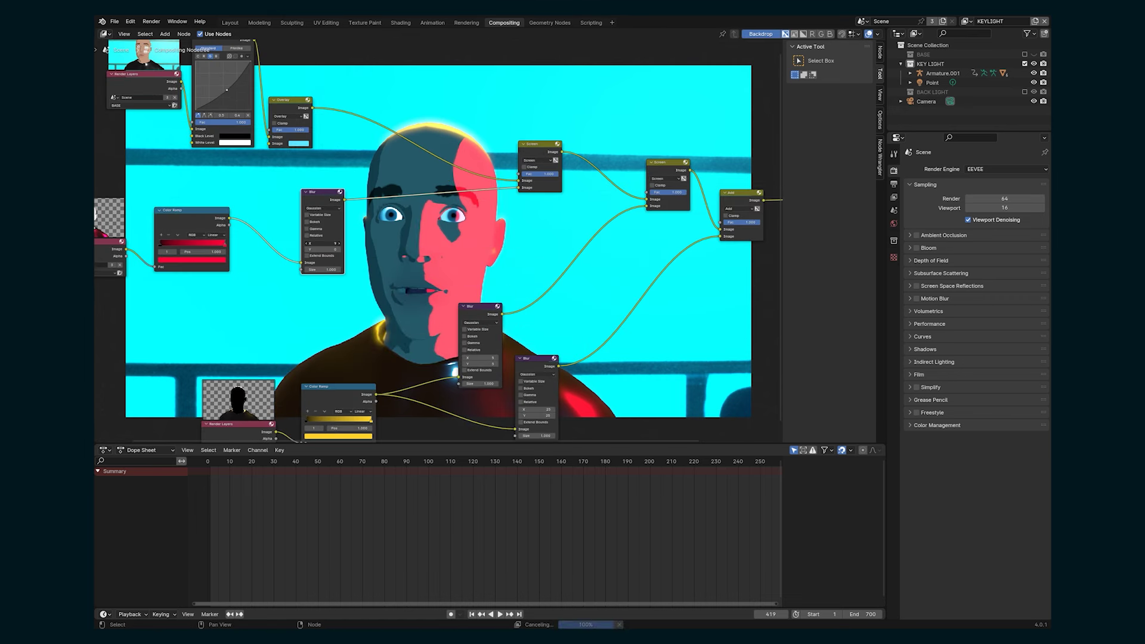
{"action": "left_click_drag", "start_coordinate": [322, 242], "coordinate": [334, 250]}
{"action": "type", "text": "3"}
{"action": "key", "text": "Return"}
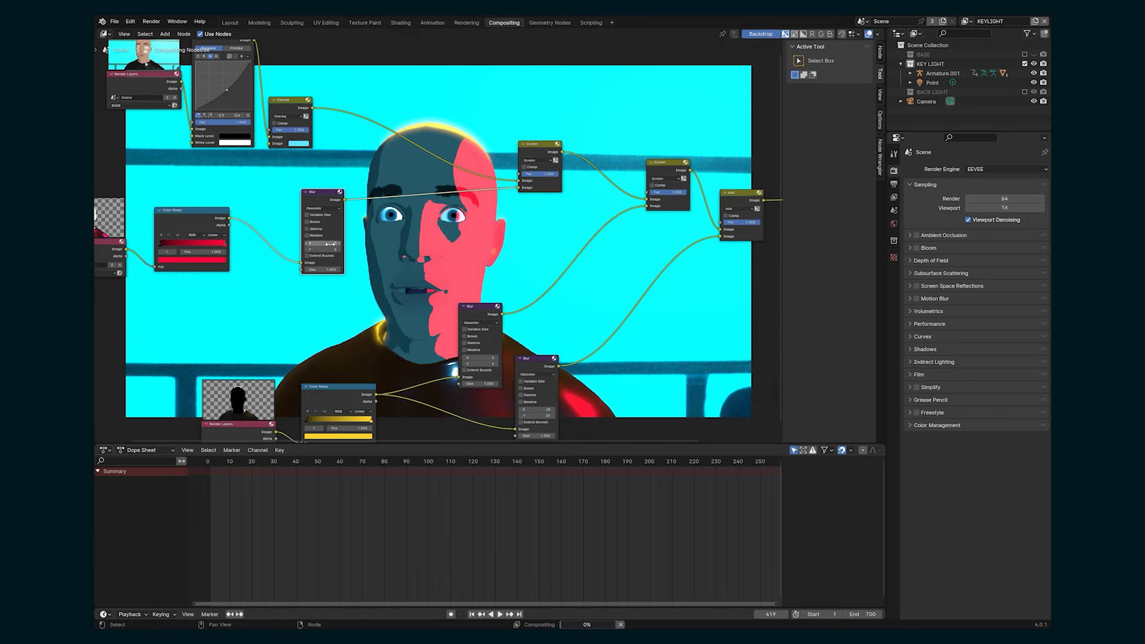
Duplicate the KEYLIGHT Blur and first Screen nodes, feeding the Blur copy from the KEYLIGHT Color Ramp and the Screen copy into the backlight Screen node.
{"action": "scroll", "coordinate": [492, 220], "scroll_direction": "down", "scroll_amount": 1}
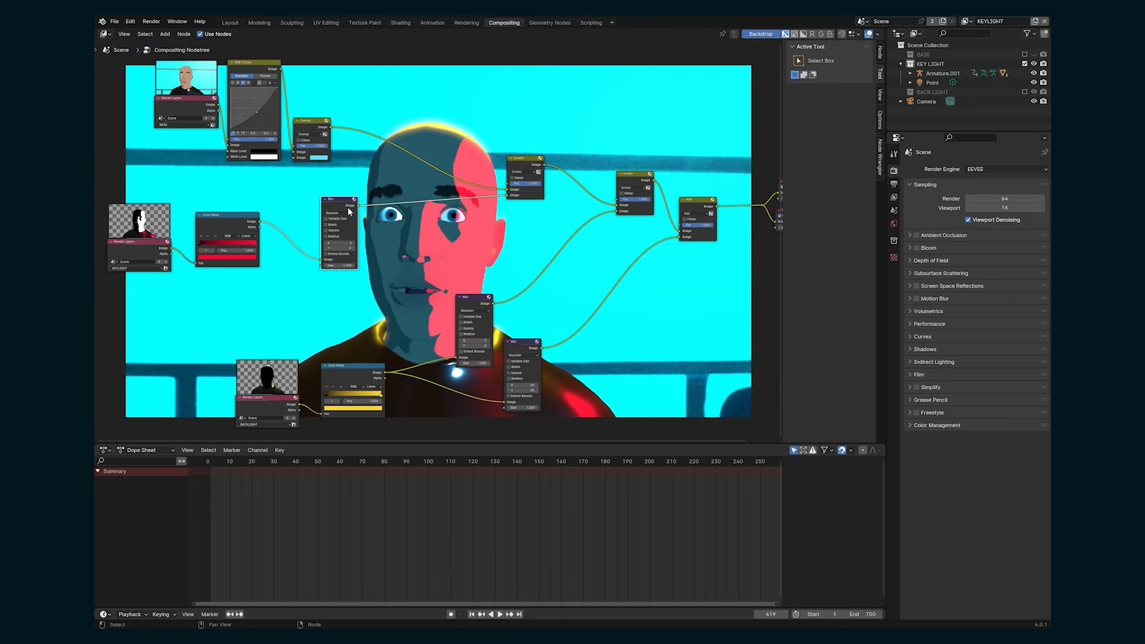
{"action": "key", "text": "shift+d"}
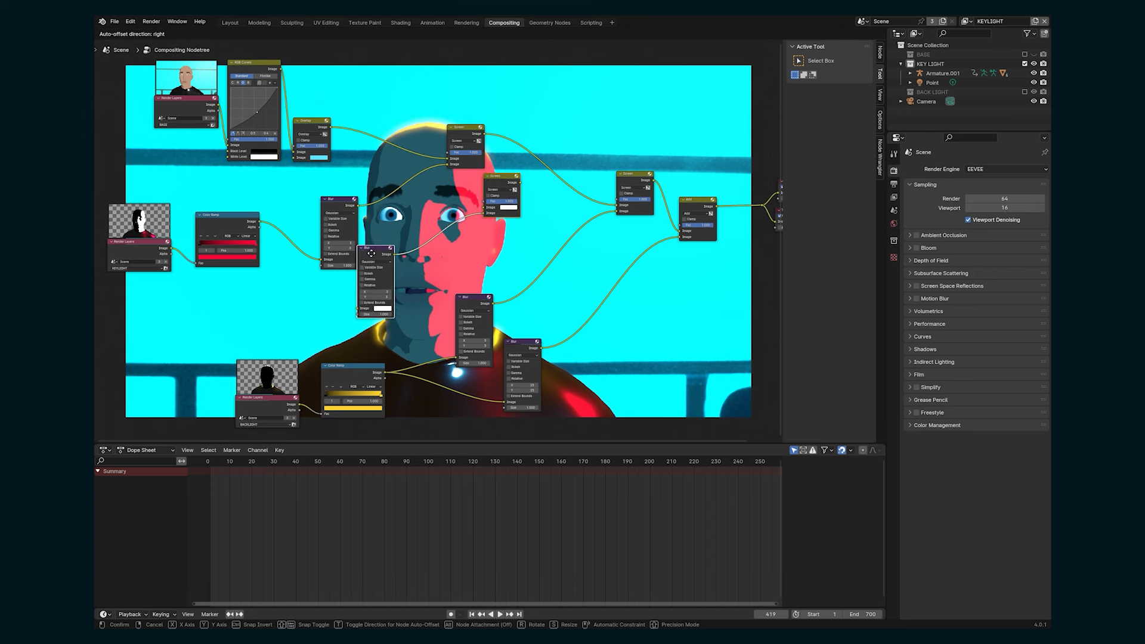
{"action": "left_click", "coordinate": [380, 270]}
{"action": "left_click_drag", "start_coordinate": [527, 197], "coordinate": [620, 207]}
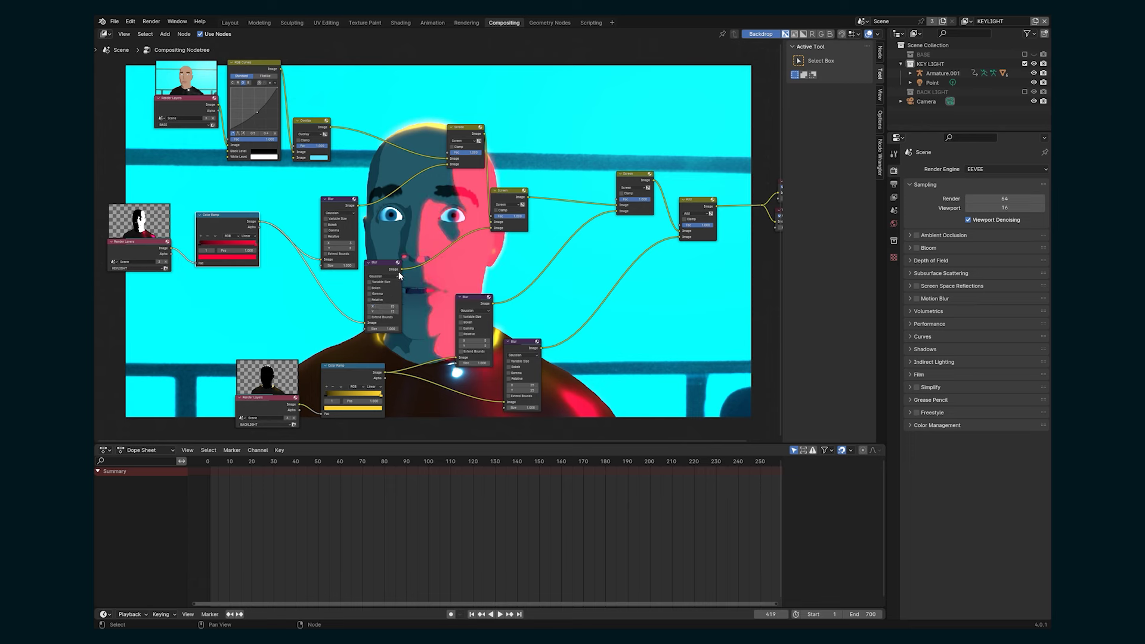
{"action": "scroll", "coordinate": [394, 358], "scroll_direction": "down", "scroll_amount": 3}
{"action": "middle_click_drag", "start_coordinate": [396, 361], "coordinate": [474, 306]}
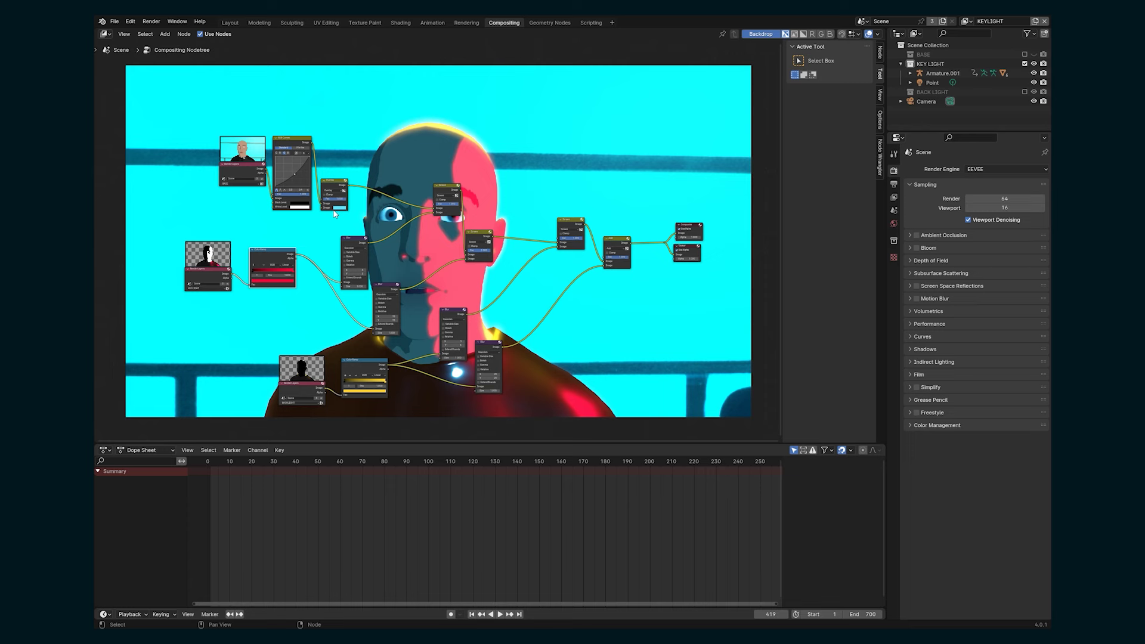
{"action": "scroll", "coordinate": [430, 243], "scroll_direction": "down", "scroll_amount": 3}
{"action": "scroll", "coordinate": [433, 252], "scroll_direction": "up", "scroll_amount": 10}
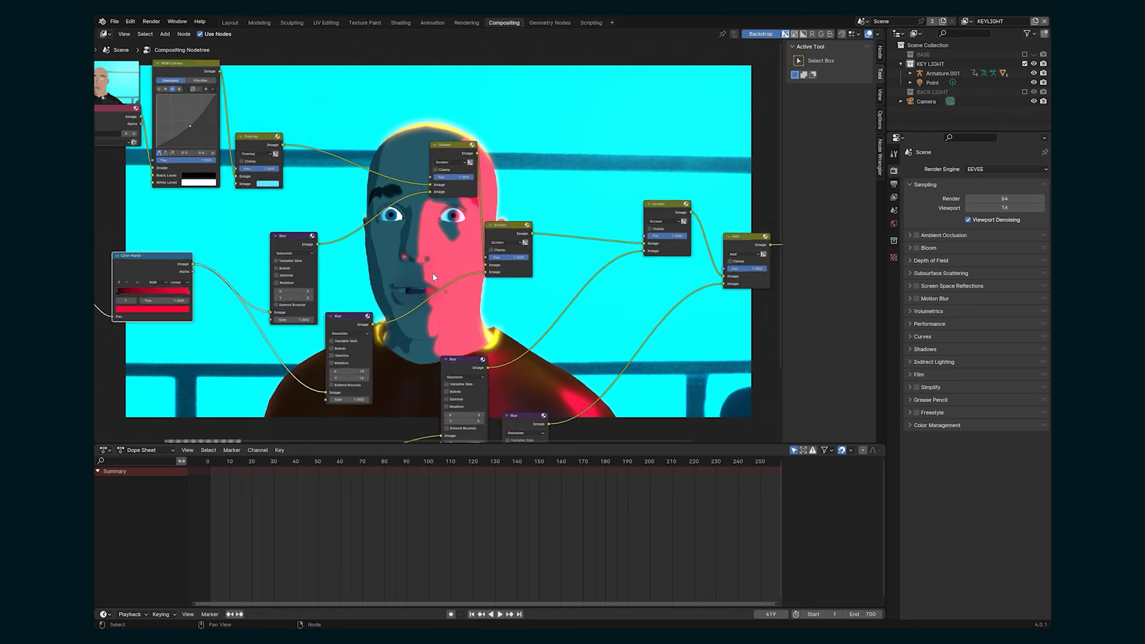
{"action": "scroll", "coordinate": [433, 253], "scroll_direction": "down", "scroll_amount": 4}
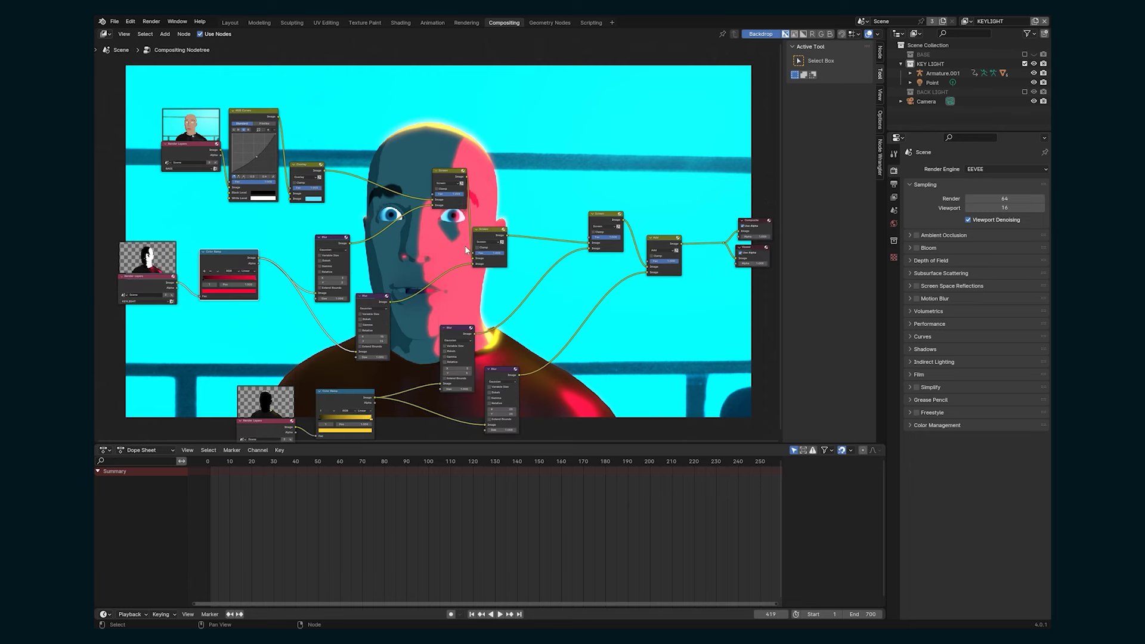
{"action": "scroll", "coordinate": [464, 245], "scroll_direction": "down", "scroll_amount": 4}
Move the base layer's Render Layers, RGB Curves and Overlay nodes together, clear of the KEYLIGHT nodes and Screen nodes.
{"action": "mouse_move", "coordinate": [371, 264]}
{"action": "middle_mouse_down"}
{"action": "mouse_move", "coordinate": [344, 241]}
{"action": "mouse_move", "coordinate": [356, 266]}
{"action": "middle_mouse_up"}
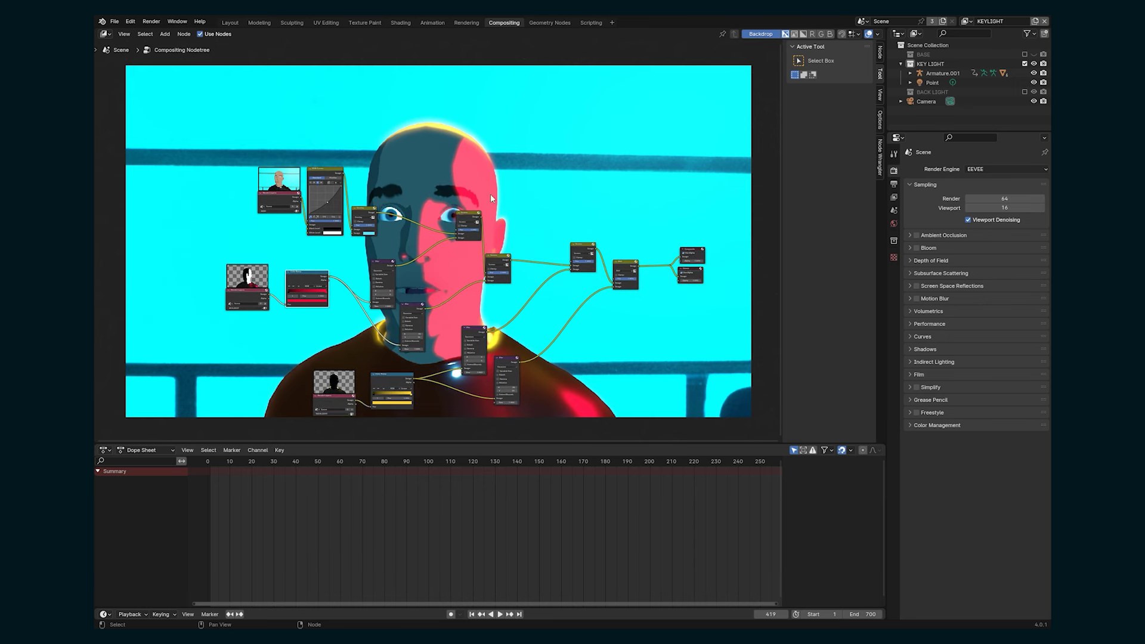
{"action": "left_click_drag", "start_coordinate": [221, 149], "coordinate": [374, 238]}
{"action": "key", "text": "g"}
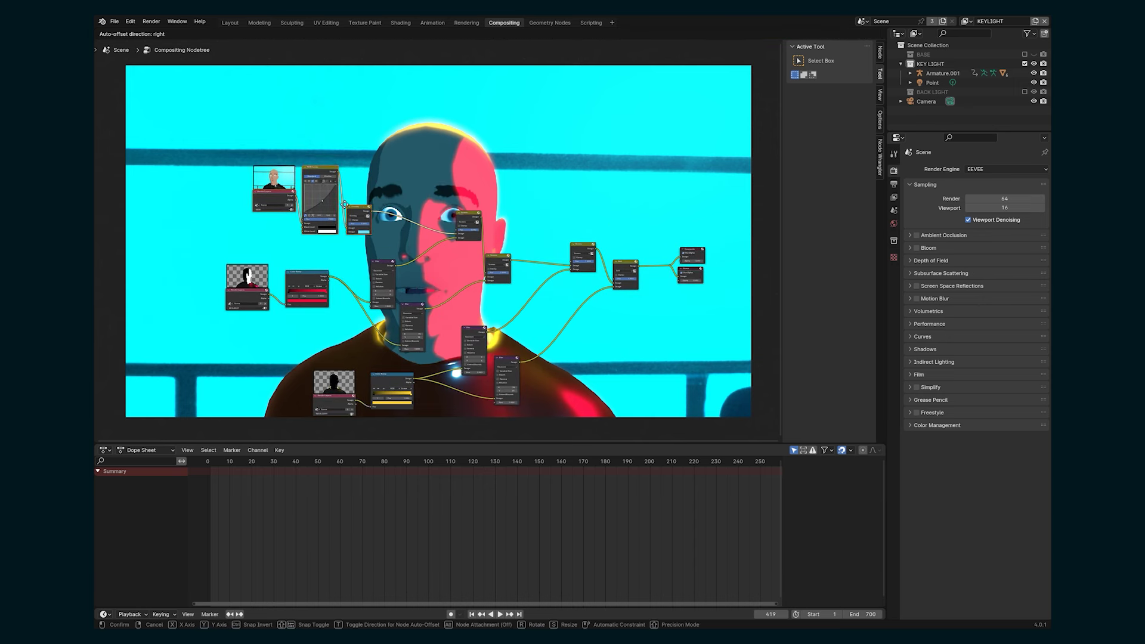
{"action": "left_click", "coordinate": [310, 189]}
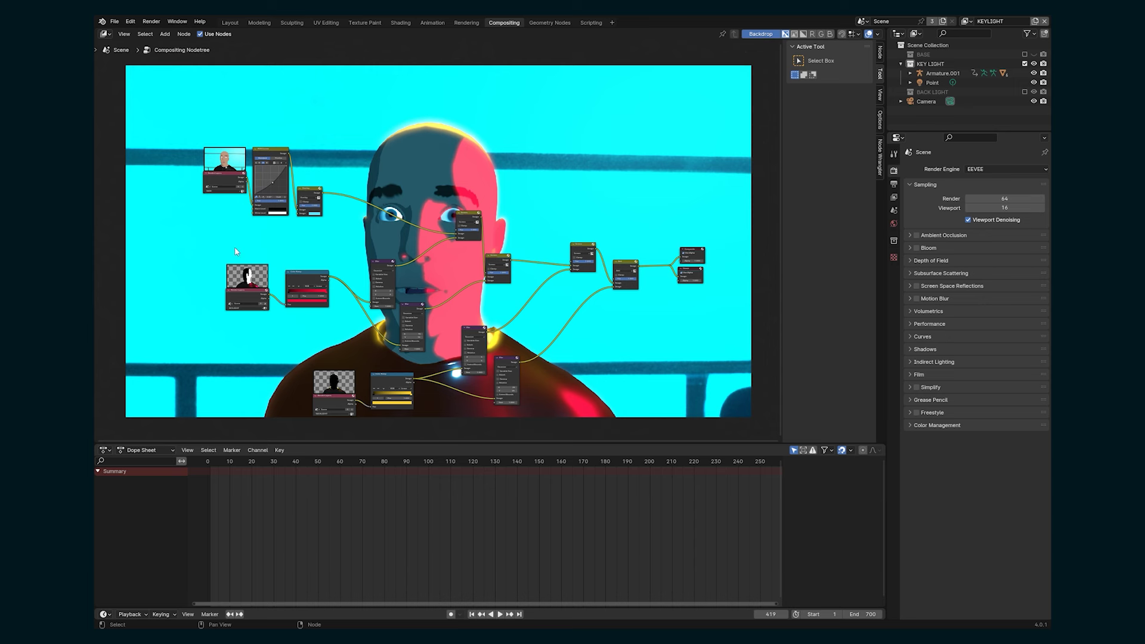
Enclose the base layer's Render Layers, RGB Curves and Overlay nodes in a frame and label it BASE.
{"action": "left_click_drag", "start_coordinate": [169, 126], "coordinate": [311, 211]}
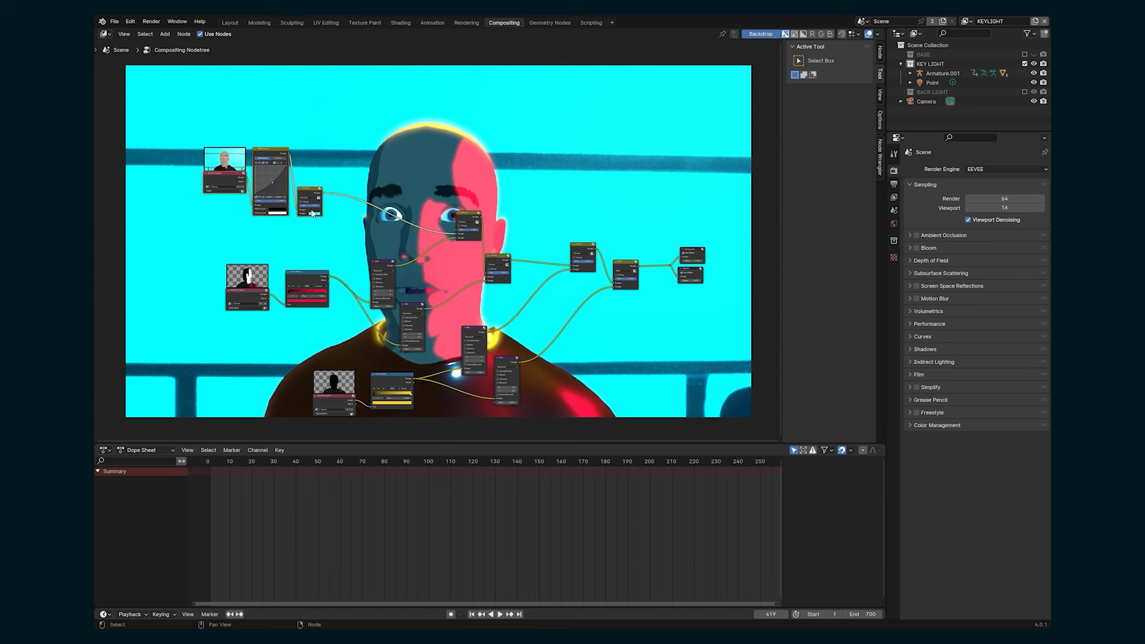
{"action": "key", "text": "shift+p"}
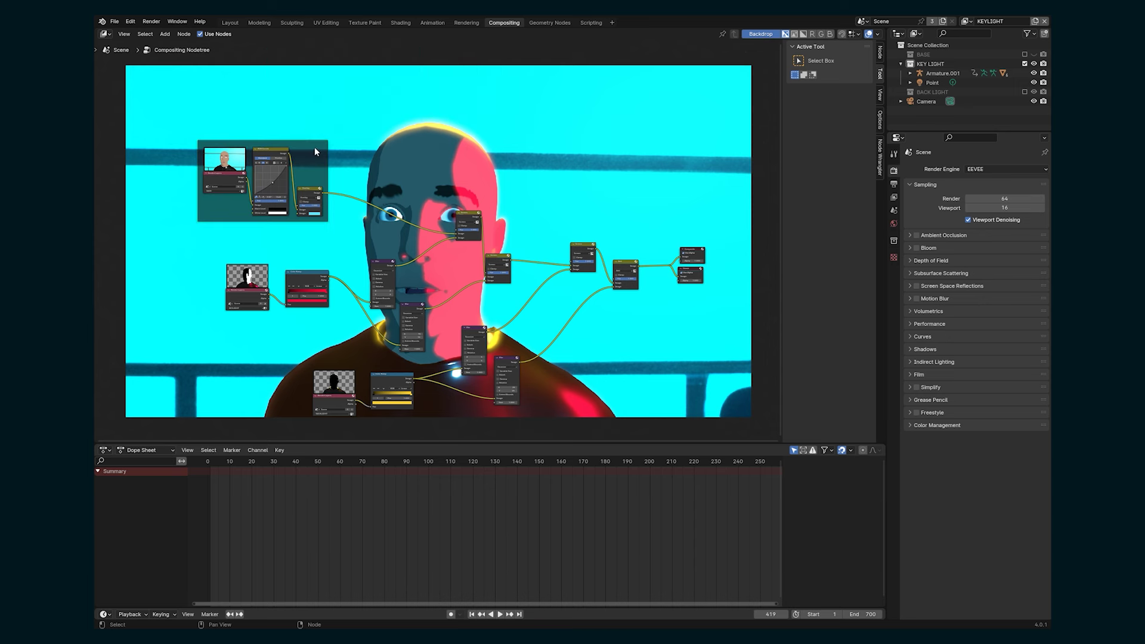
{"action": "left_click", "coordinate": [880, 54]}
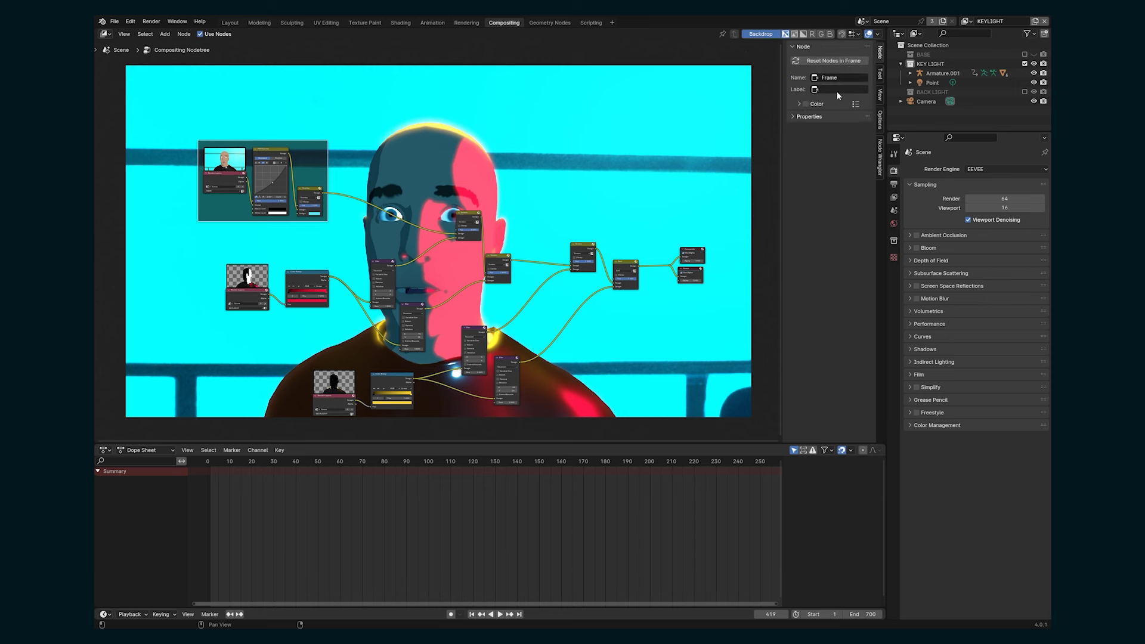
{"action": "type", "text": "BASE"}
{"action": "key", "text": "Return"}
Space the BASE frame, KEYLIGHT nodes and BACKLIGHT nodes further apart, and place the two keylight Screen nodes side by side.
{"action": "left_click_drag", "start_coordinate": [323, 219], "coordinate": [320, 214]}
{"action": "middle_click_drag", "start_coordinate": [333, 250], "coordinate": [331, 233]}
{"action": "left_click_drag", "start_coordinate": [253, 281], "coordinate": [239, 281]}
{"action": "left_click_drag", "start_coordinate": [303, 414], "coordinate": [510, 348]}
{"action": "left_click_drag", "start_coordinate": [471, 312], "coordinate": [495, 353]}
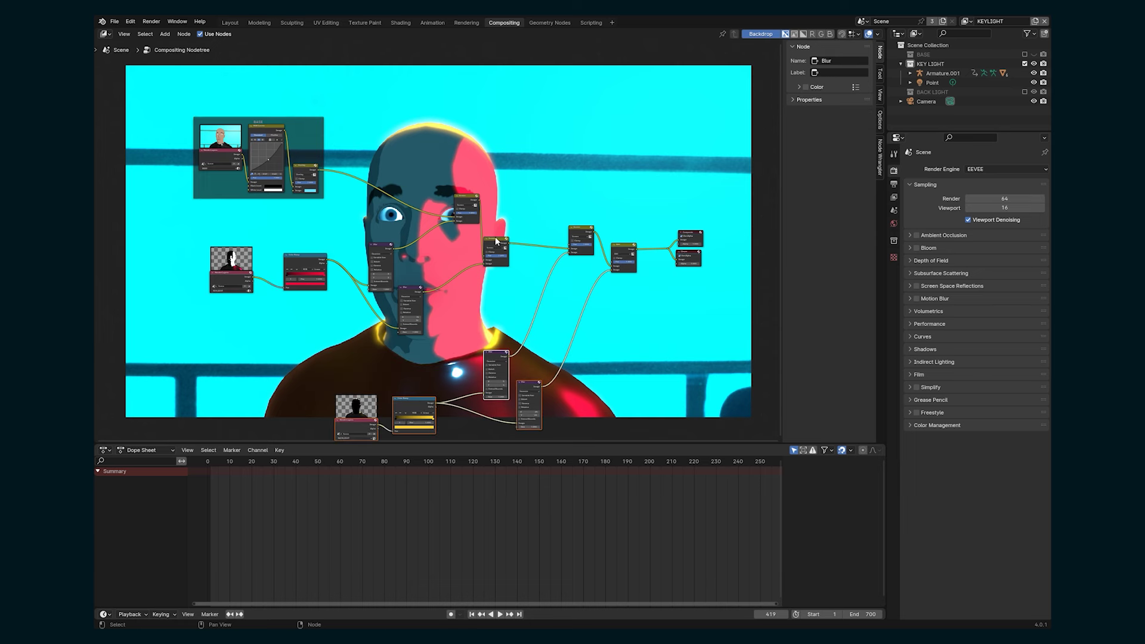
{"action": "left_click_drag", "start_coordinate": [496, 238], "coordinate": [459, 199]}
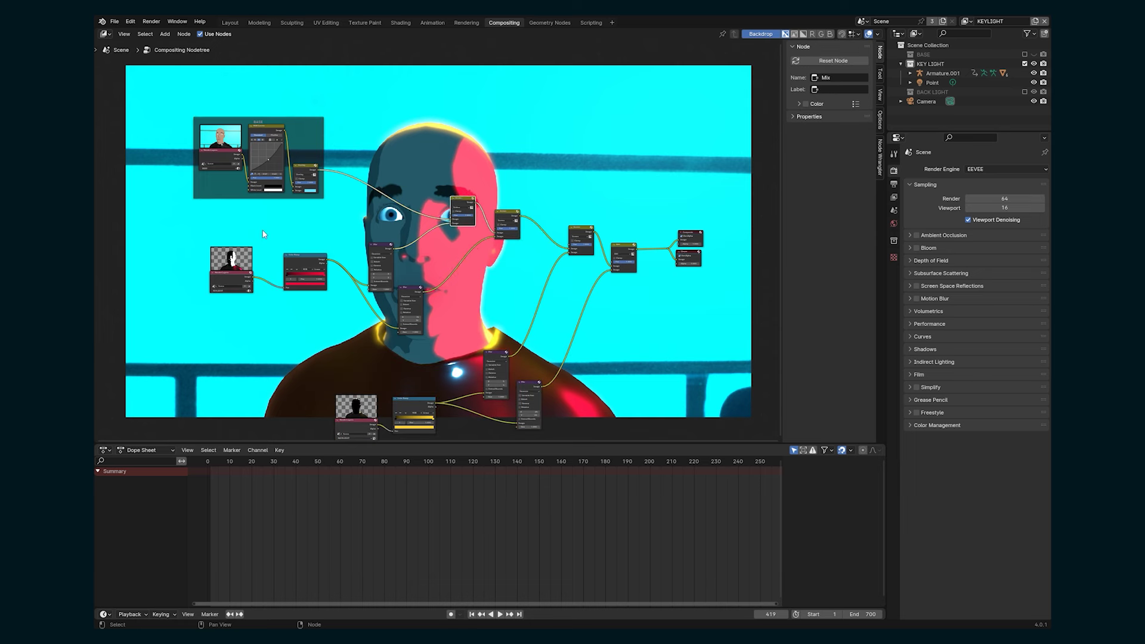
Enclose the keylight's Render Layers, Color Ramp, two Blur nodes and two Screen nodes in one frame.
{"action": "left_click_drag", "start_coordinate": [197, 225], "coordinate": [432, 335]}
{"action": "left_click", "coordinate": [460, 199], "text": "shift"}
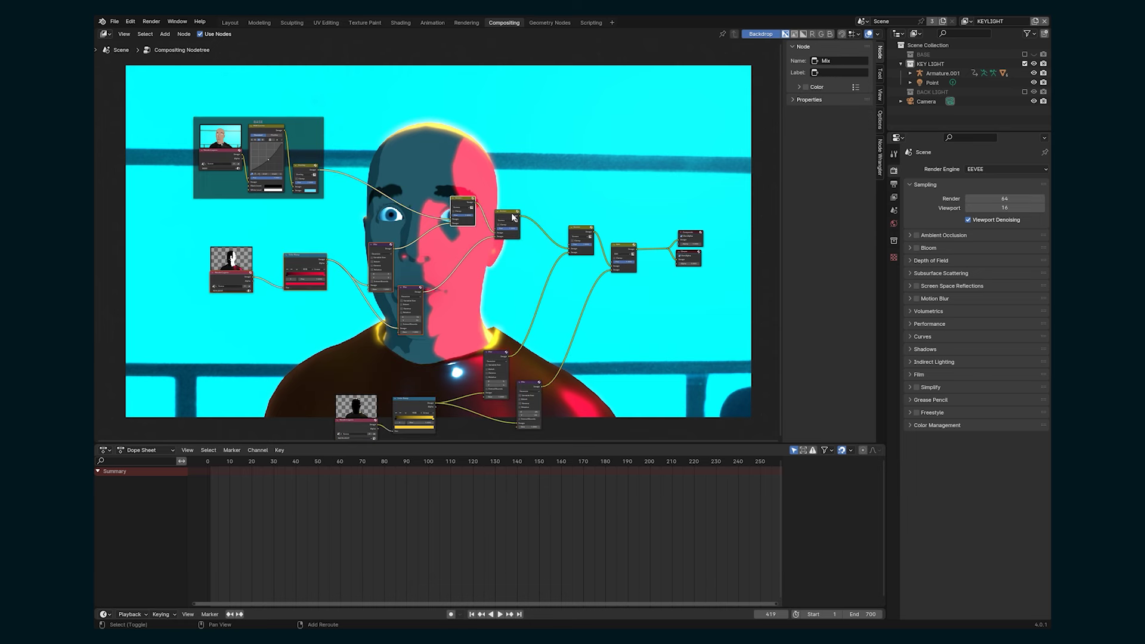
{"action": "left_click", "coordinate": [512, 217]}
{"action": "key", "text": "ctrl+j"}
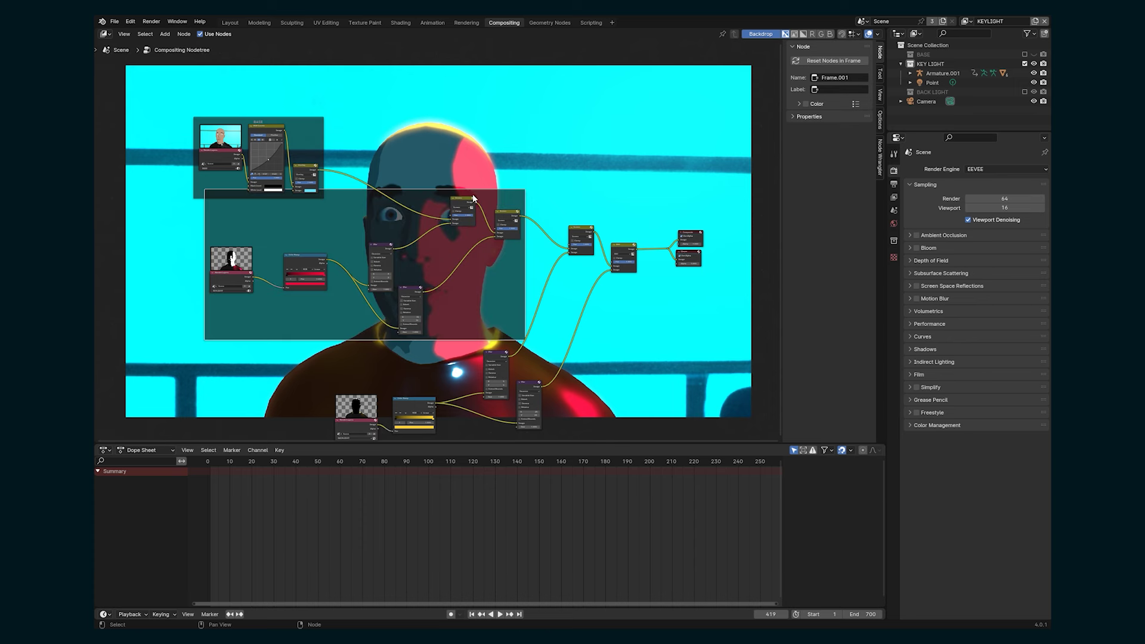
Label the frame around the backlight nodes BACKLIGHT and move it down below the KEY LIGHT frame.
{"action": "left_click", "coordinate": [841, 89]}
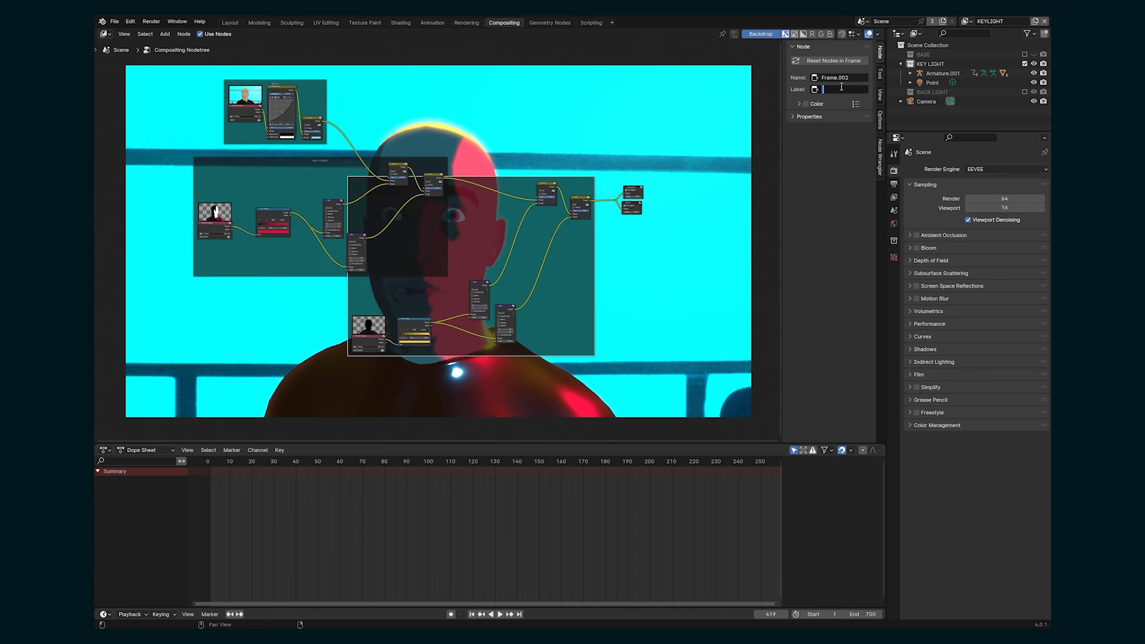
{"action": "type", "text": "IGHT"}
{"action": "key", "text": "Return"}
{"action": "left_click_drag", "start_coordinate": [481, 179], "coordinate": [495, 291]}
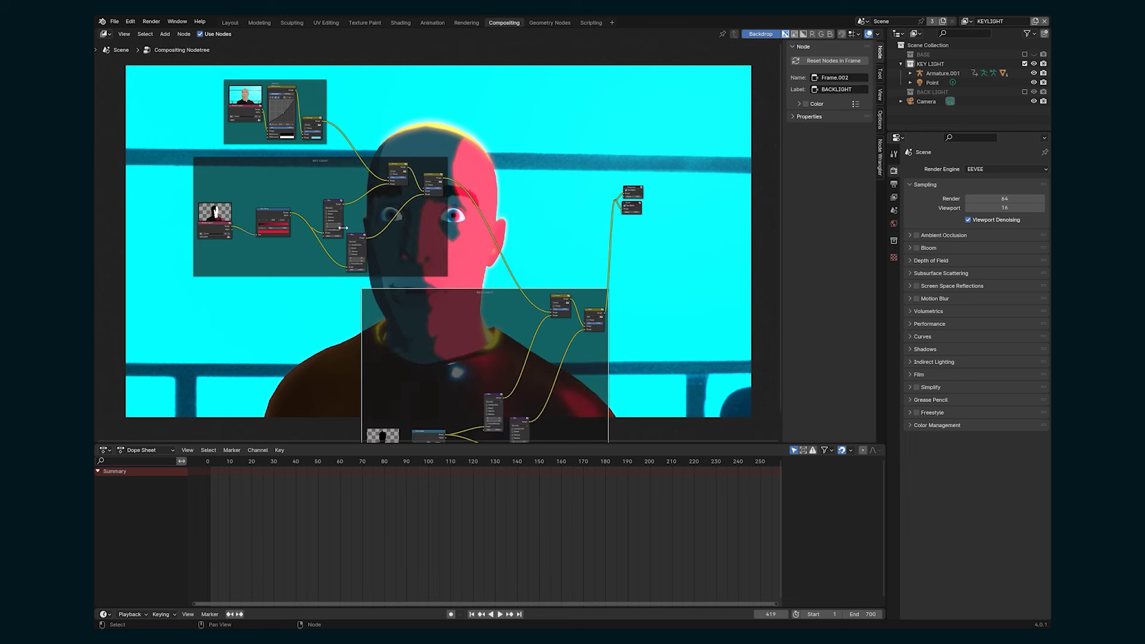
Move both Blur nodes in the KEY LIGHT frame slightly upward to make the frame more compact.
{"action": "scroll", "coordinate": [418, 237], "scroll_direction": "down", "scroll_amount": 1}
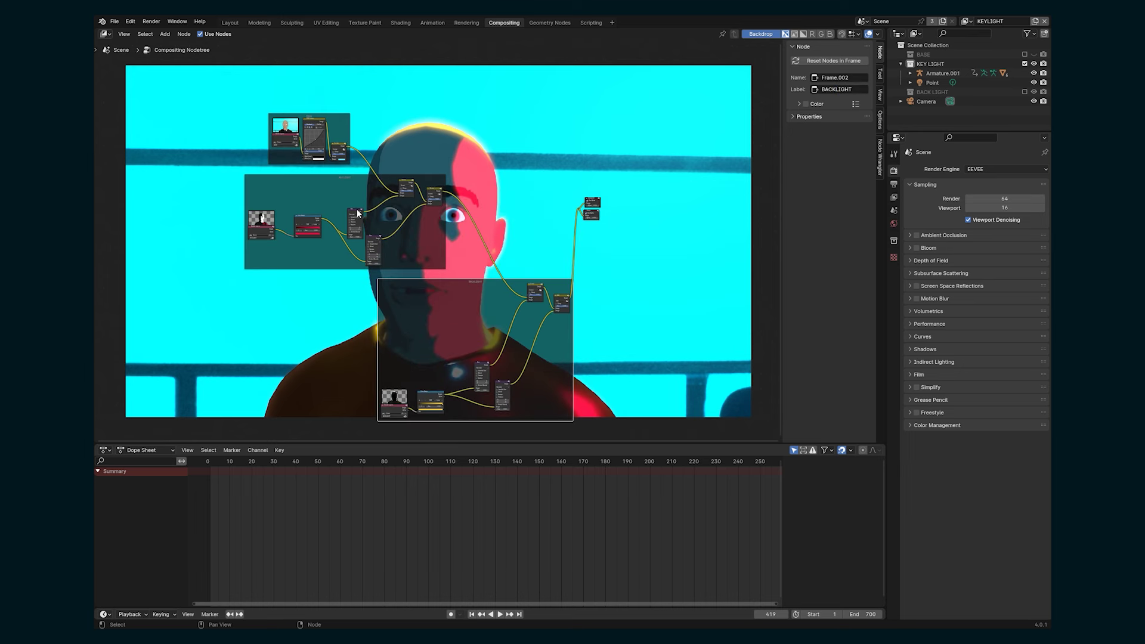
{"action": "left_click_drag", "start_coordinate": [358, 212], "coordinate": [353, 200]}
{"action": "left_click_drag", "start_coordinate": [374, 238], "coordinate": [374, 227]}
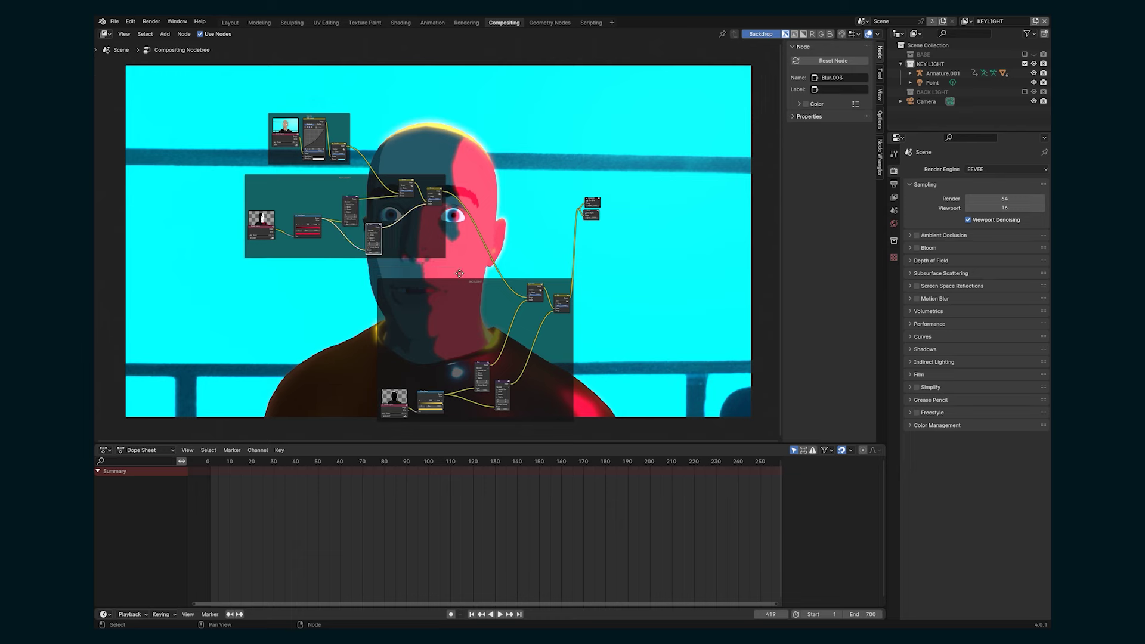
Move the Composite and Viewer output nodes away from the BACKLIGHT frame to make room for more nodes.
{"action": "scroll", "coordinate": [379, 275], "scroll_direction": "up", "scroll_amount": 6}
{"action": "middle_click_drag", "start_coordinate": [459, 273], "coordinate": [495, 261]}
{"action": "scroll", "coordinate": [581, 272], "scroll_direction": "up", "scroll_amount": 1}
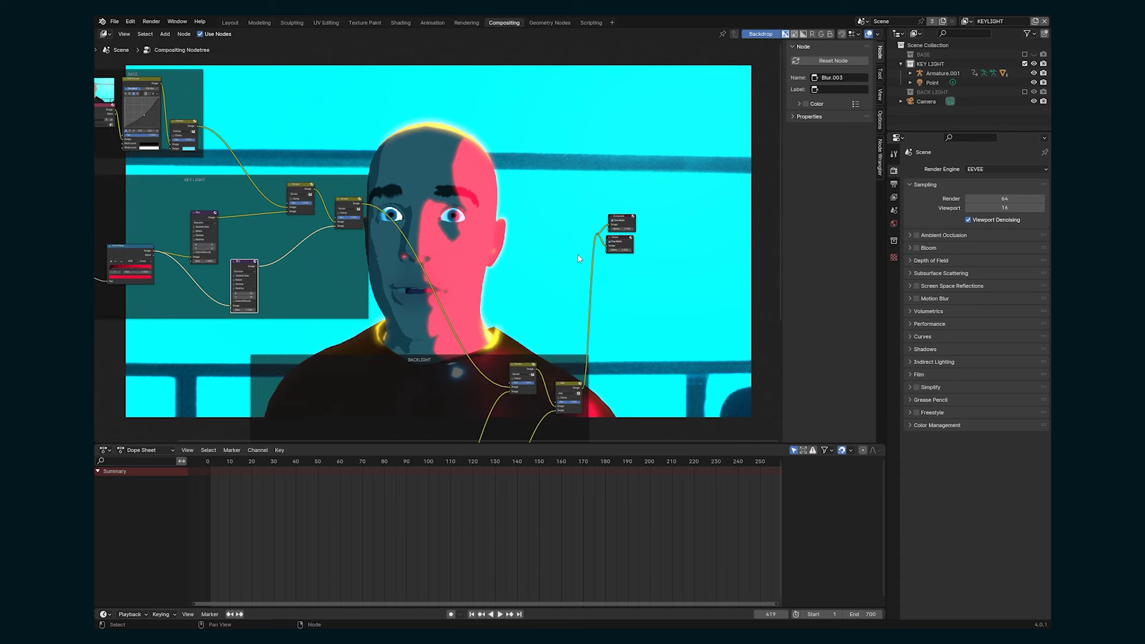
{"action": "left_click_drag", "start_coordinate": [653, 200], "coordinate": [596, 261]}
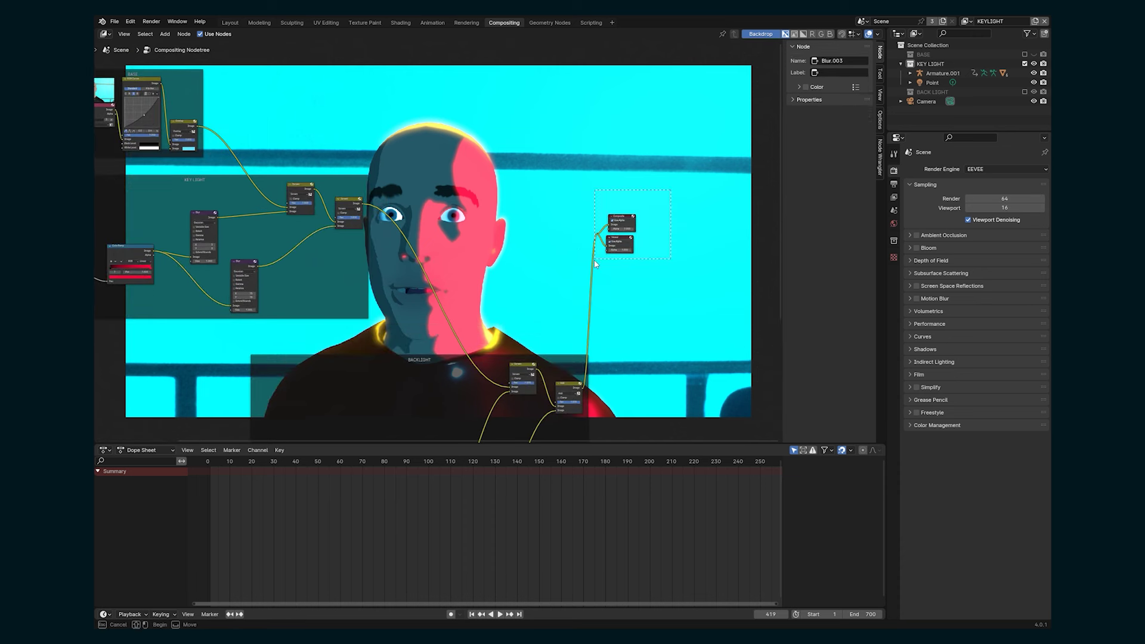
{"action": "left_click_drag", "start_coordinate": [595, 261], "coordinate": [595, 268]}
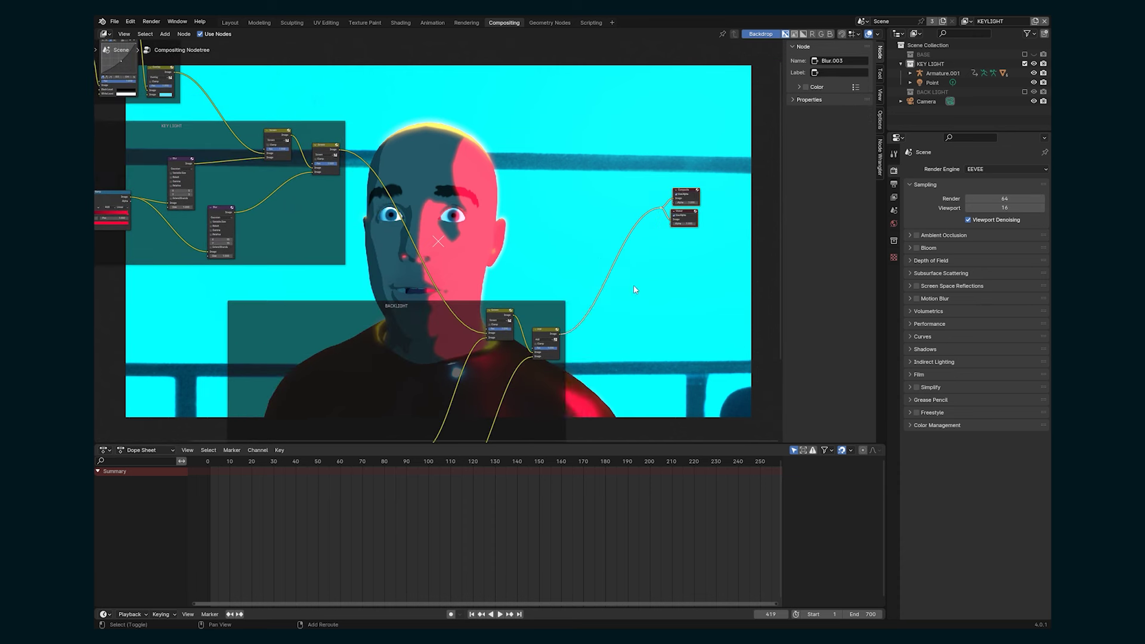
Add a Glare node on the link between the backlight Add node and the Composite and Viewer outputs.
{"action": "key", "text": "shift+a"}
{"action": "left_click", "coordinate": [634, 286]}
{"action": "type", "text": "gla"}
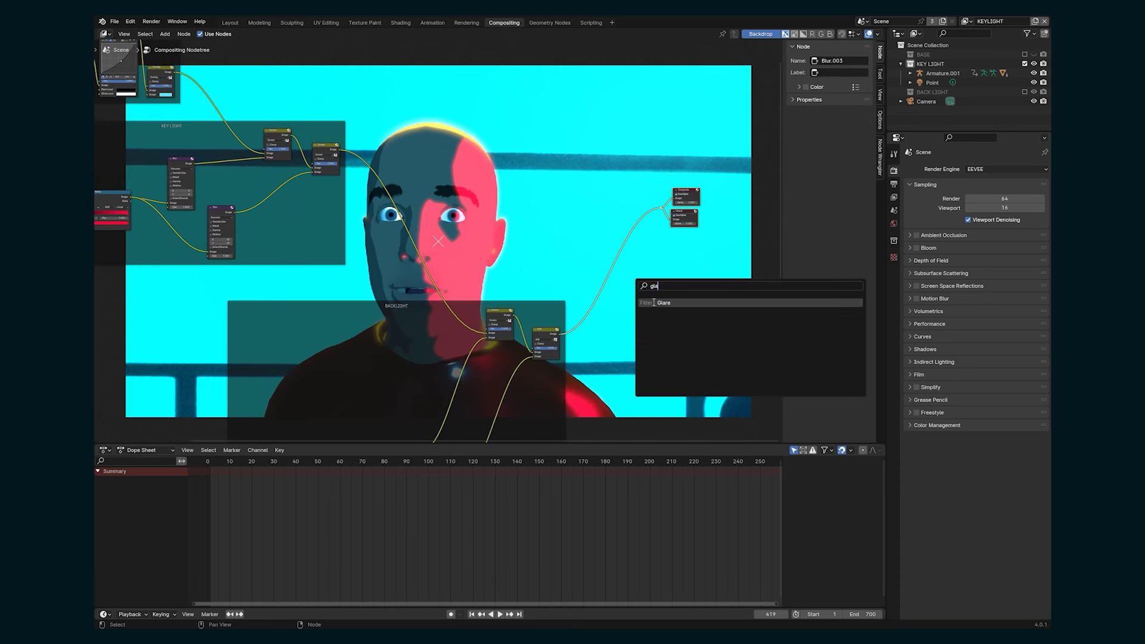
{"action": "key", "text": "Return"}
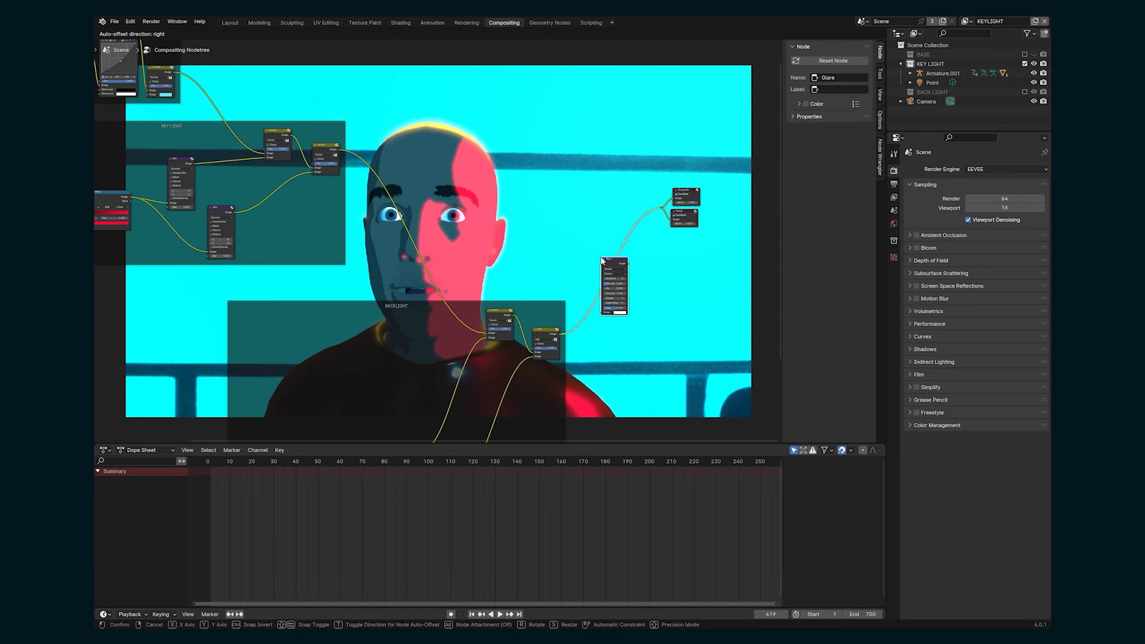
{"action": "left_click", "coordinate": [601, 258]}
{"action": "scroll", "coordinate": [437, 177], "scroll_direction": "up", "scroll_amount": 3}
{"action": "scroll", "coordinate": [621, 334], "scroll_direction": "up", "scroll_amount": 2}
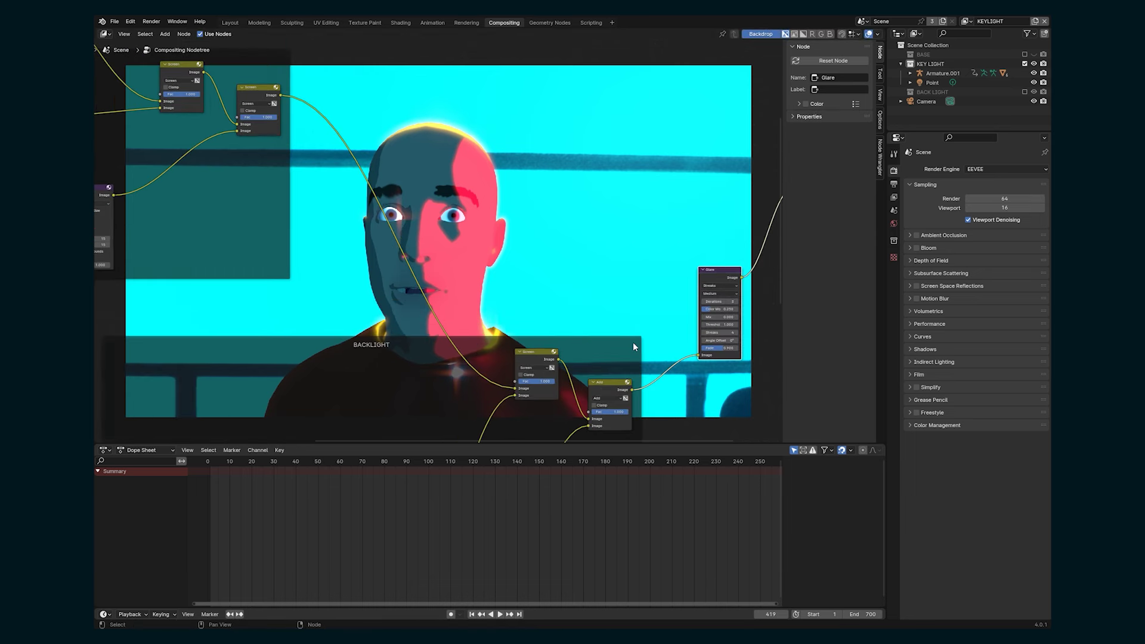
Set the Glare node's type to Fog Glow.
{"action": "middle_click_drag", "start_coordinate": [634, 344], "coordinate": [420, 296]}
{"action": "scroll", "coordinate": [445, 282], "scroll_direction": "up", "scroll_amount": 1}
{"action": "scroll", "coordinate": [445, 280], "scroll_direction": "up", "scroll_amount": 1}
{"action": "left_click", "coordinate": [512, 240]}
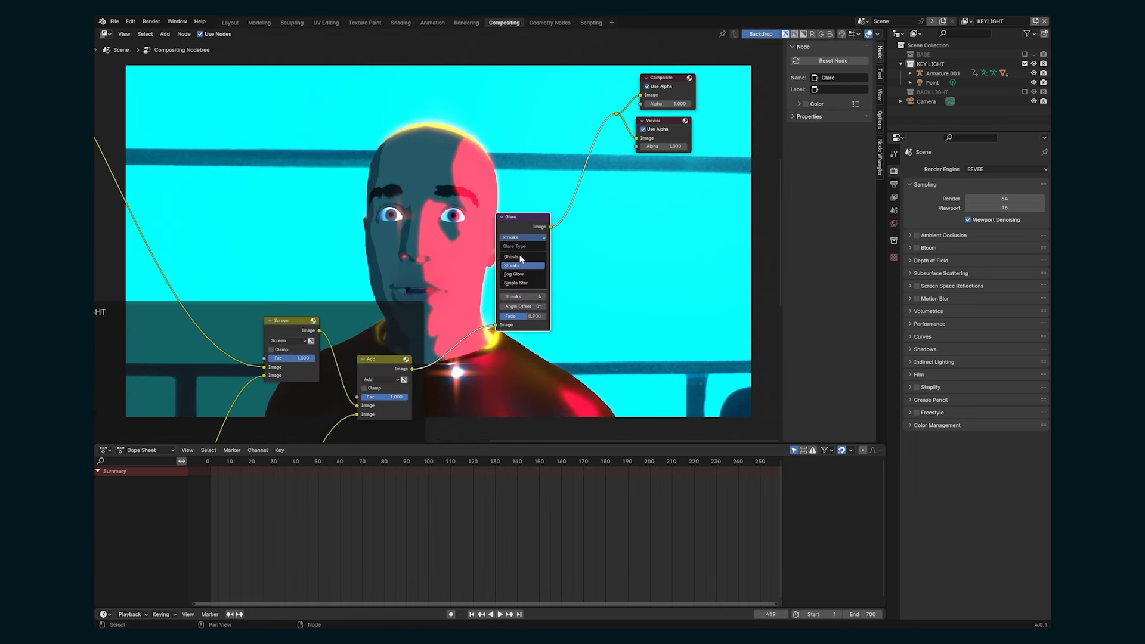
{"action": "left_click", "coordinate": [517, 273]}
Set the Glare node's threshold to 0.5 and its size to 6.
{"action": "left_click", "coordinate": [534, 267]}
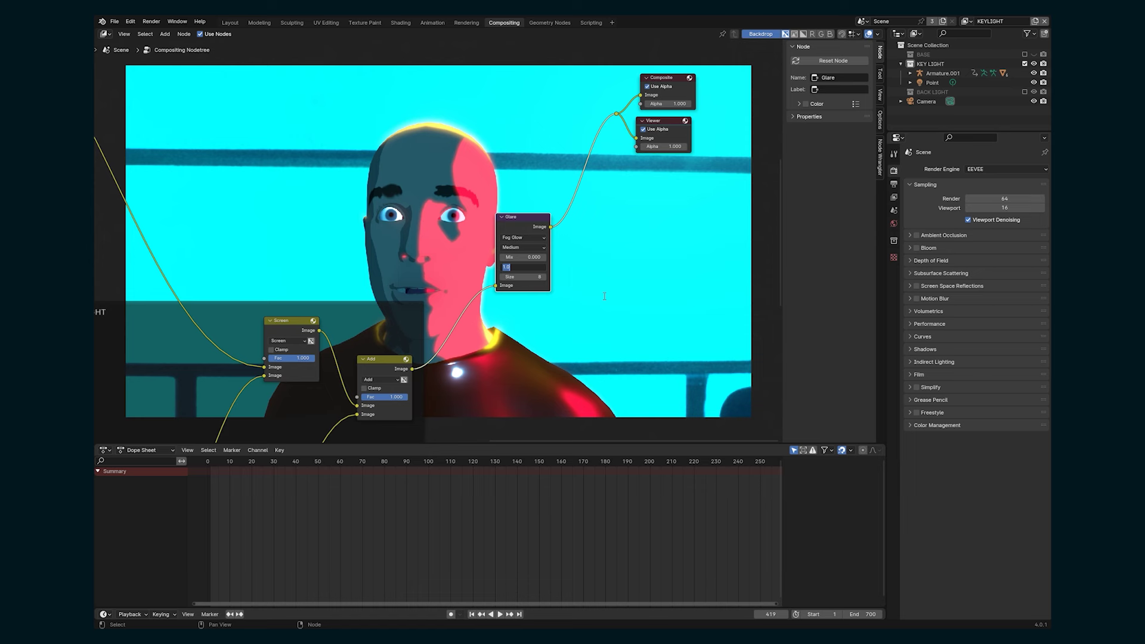
{"action": "type", "text": "0.5"}
{"action": "key", "text": "Return"}
{"action": "scroll", "coordinate": [566, 286], "scroll_direction": "up", "scroll_amount": 1}
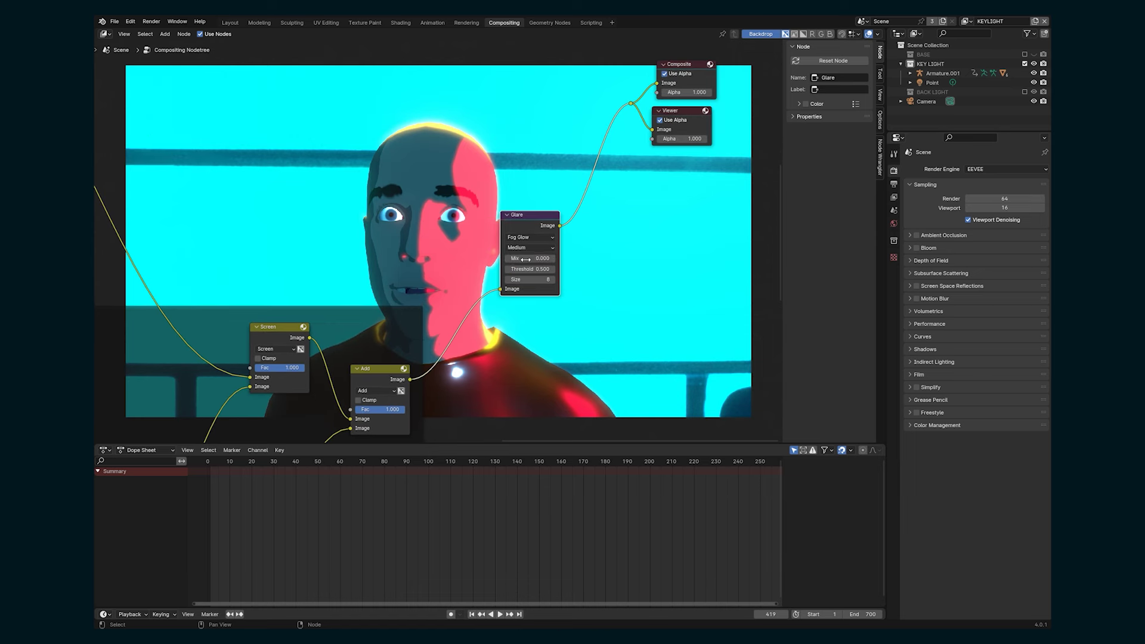
{"action": "left_click_drag", "start_coordinate": [534, 278], "coordinate": [517, 278]}
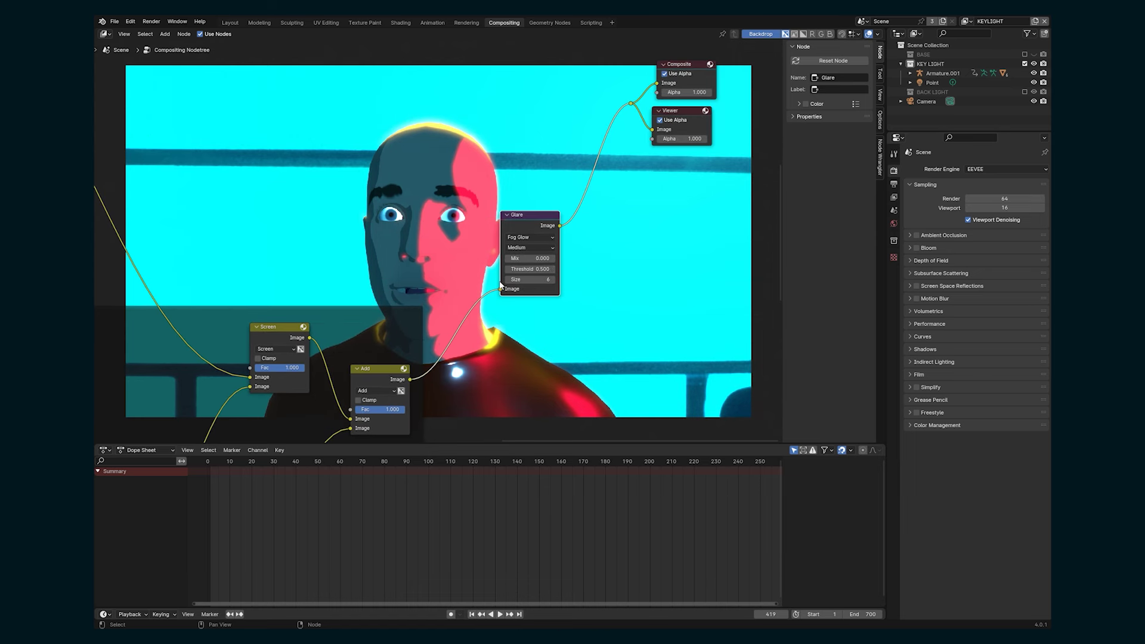
Add a Lens Distortion node between the Glare node and the Composite and Viewer outputs.
{"action": "scroll", "coordinate": [468, 297], "scroll_direction": "down", "scroll_amount": 3}
{"action": "key", "text": "shift+a"}
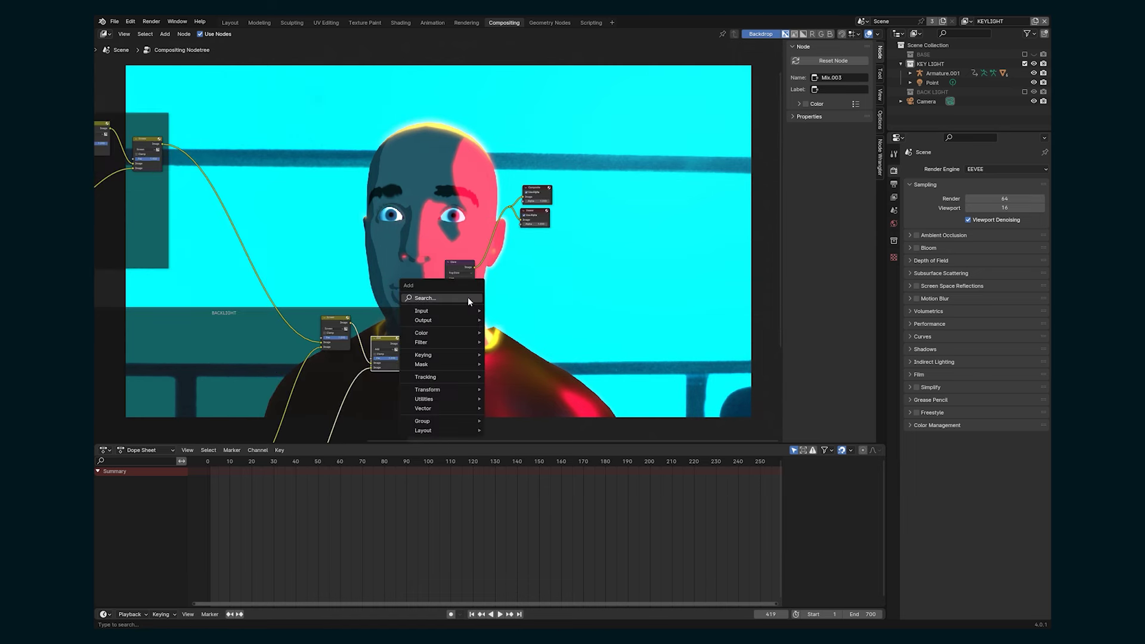
{"action": "left_click", "coordinate": [467, 297]}
{"action": "type", "text": "d"}
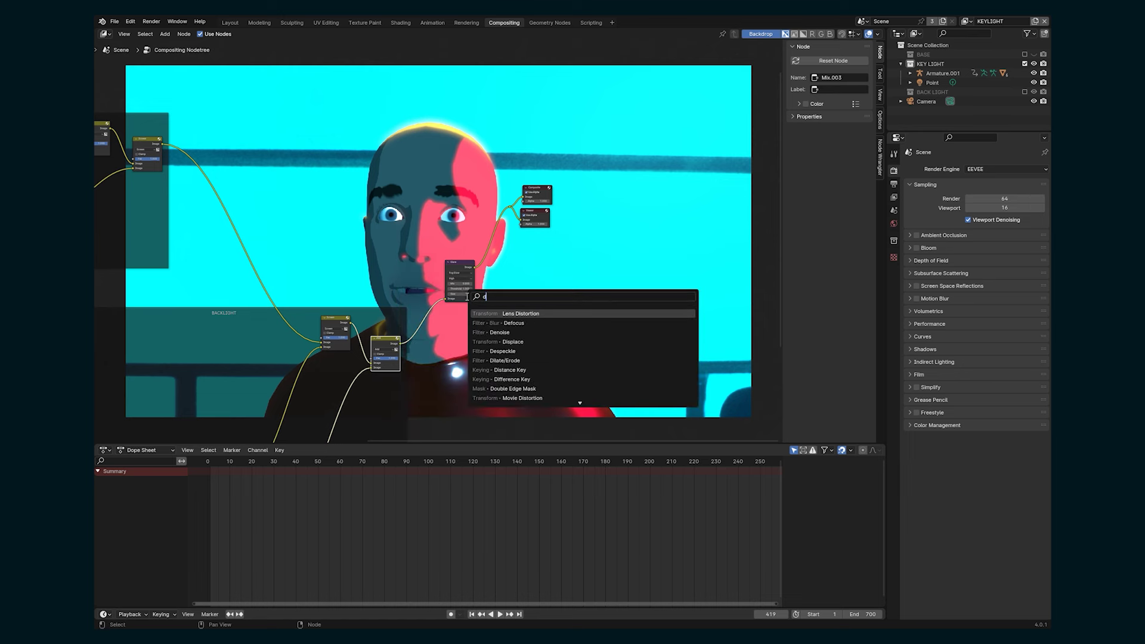
{"action": "left_click", "coordinate": [493, 313]}
{"action": "left_click", "coordinate": [539, 322]}
{"action": "scroll", "coordinate": [540, 322], "scroll_direction": "up", "scroll_amount": 3}
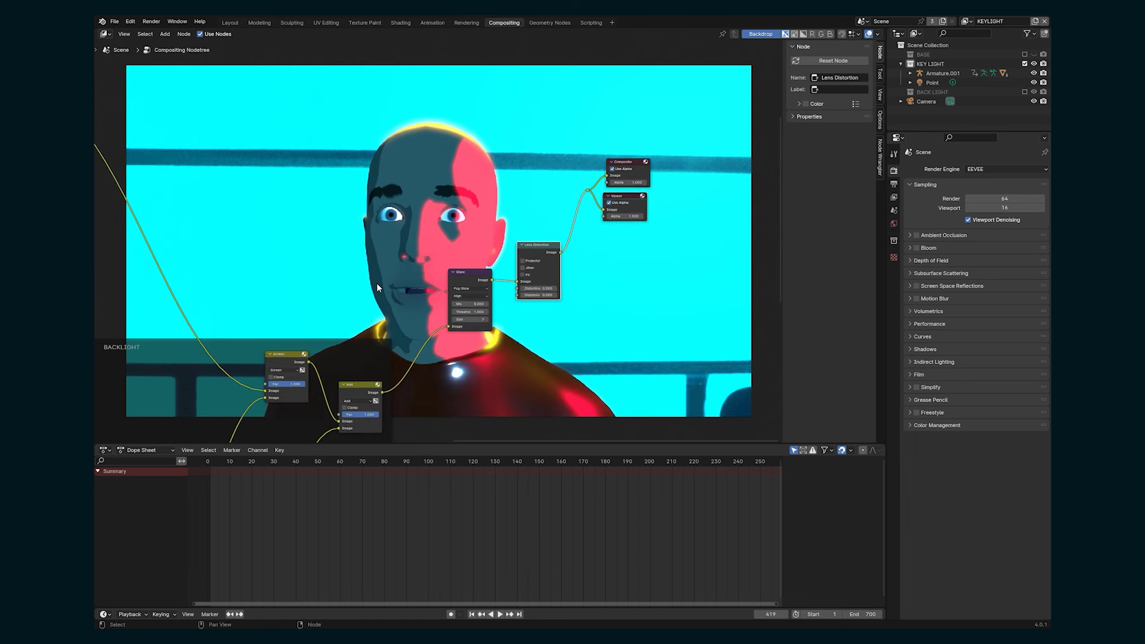
Try a dispersion of 1 on the Lens Distortion node, and set it to 0.025.
{"action": "left_click", "coordinate": [566, 307]}
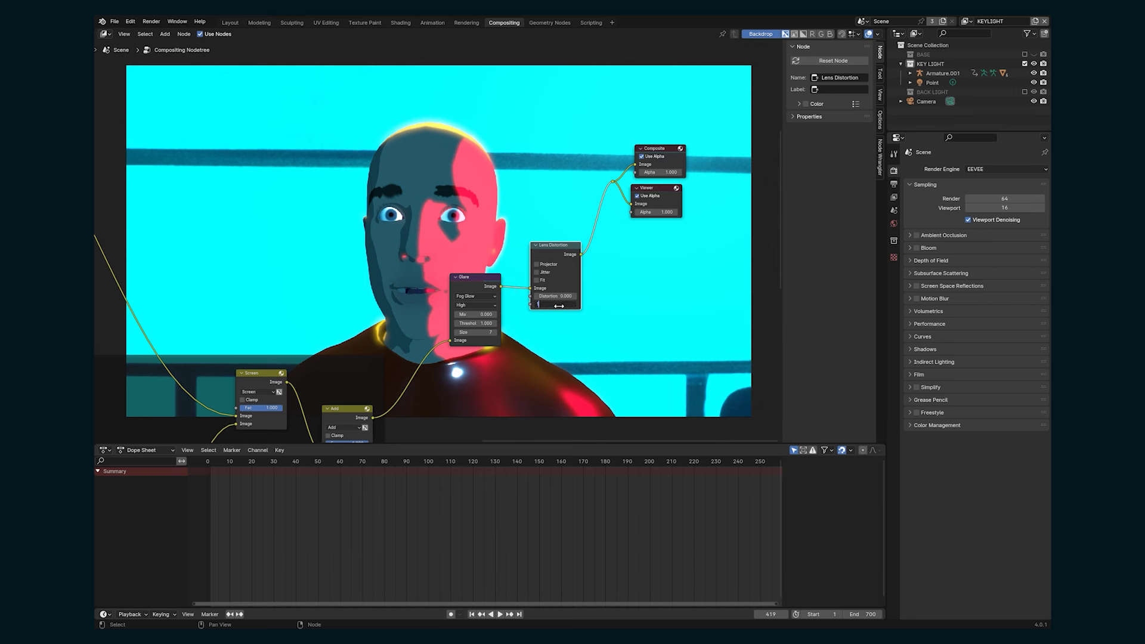
{"action": "type", "text": "1"}
{"action": "key", "text": "Return"}
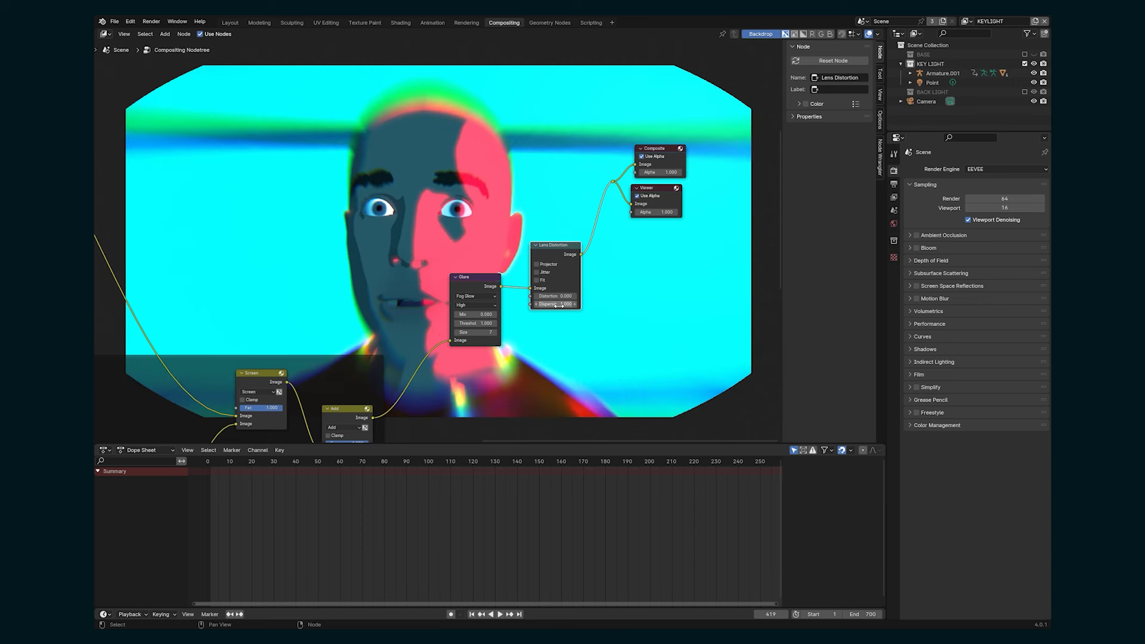
{"action": "left_click", "coordinate": [561, 303]}
{"action": "type", "text": ".025"}
{"action": "key", "text": "Return"}
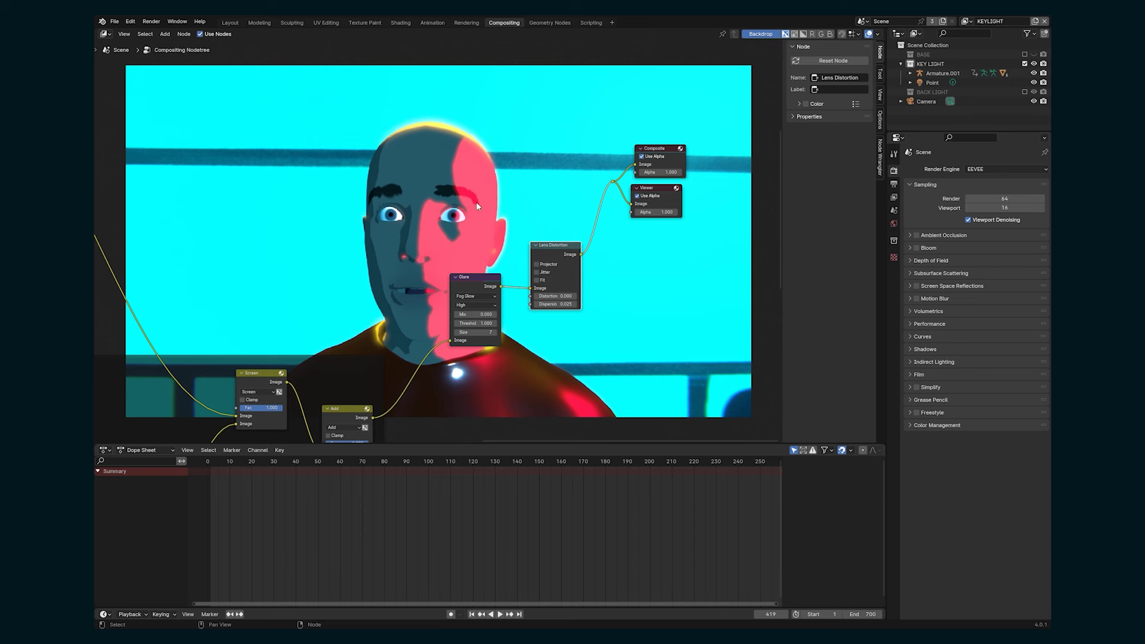
Enclose the Glare node, Lens Distortion node and output reroute in a frame and label it FINAL LOOKS.
{"action": "scroll", "coordinate": [476, 215], "scroll_direction": "down", "scroll_amount": 2}
{"action": "left_click", "coordinate": [460, 270]}
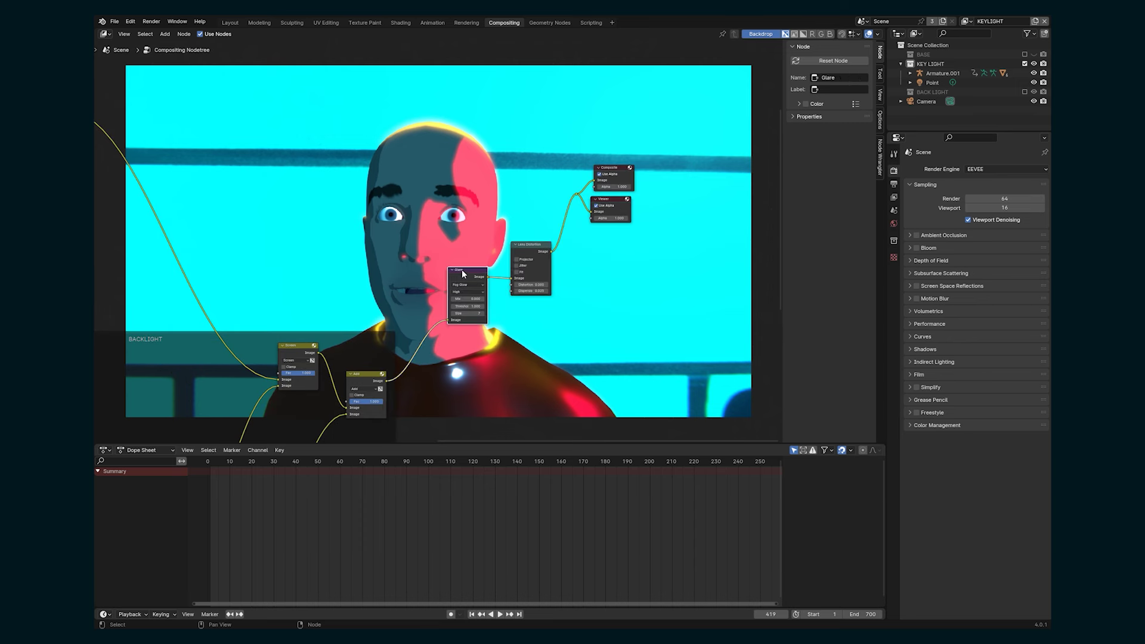
{"action": "left_click", "coordinate": [523, 245], "text": "shift"}
{"action": "right_click_drag", "start_coordinate": [577, 199], "coordinate": [576, 200], "text": "shift"}
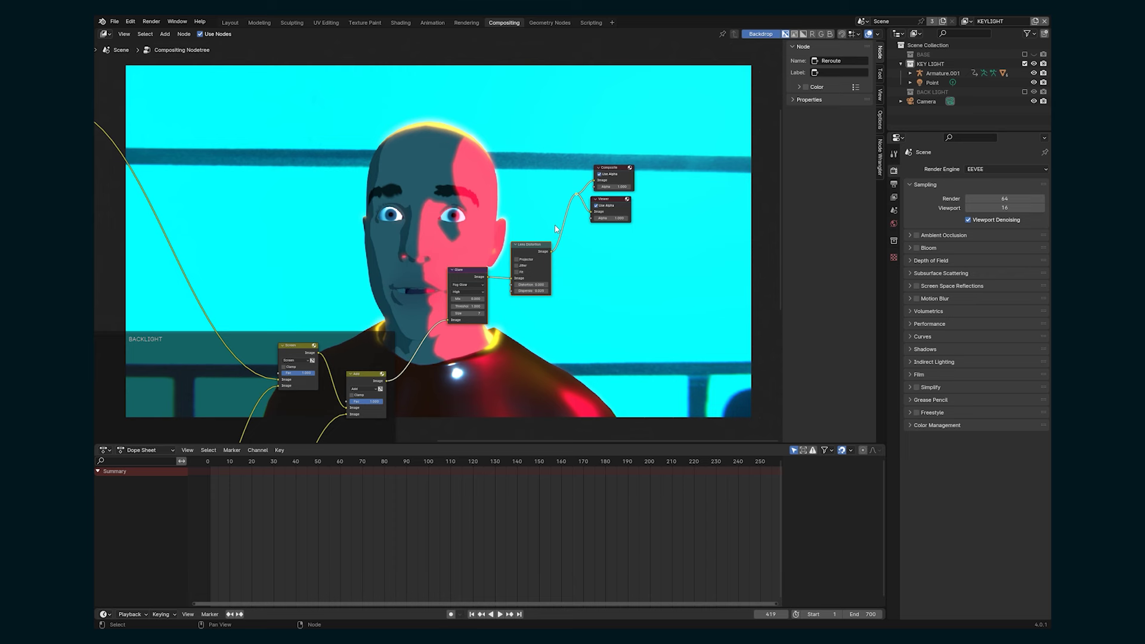
{"action": "key", "text": "ctrl+j"}
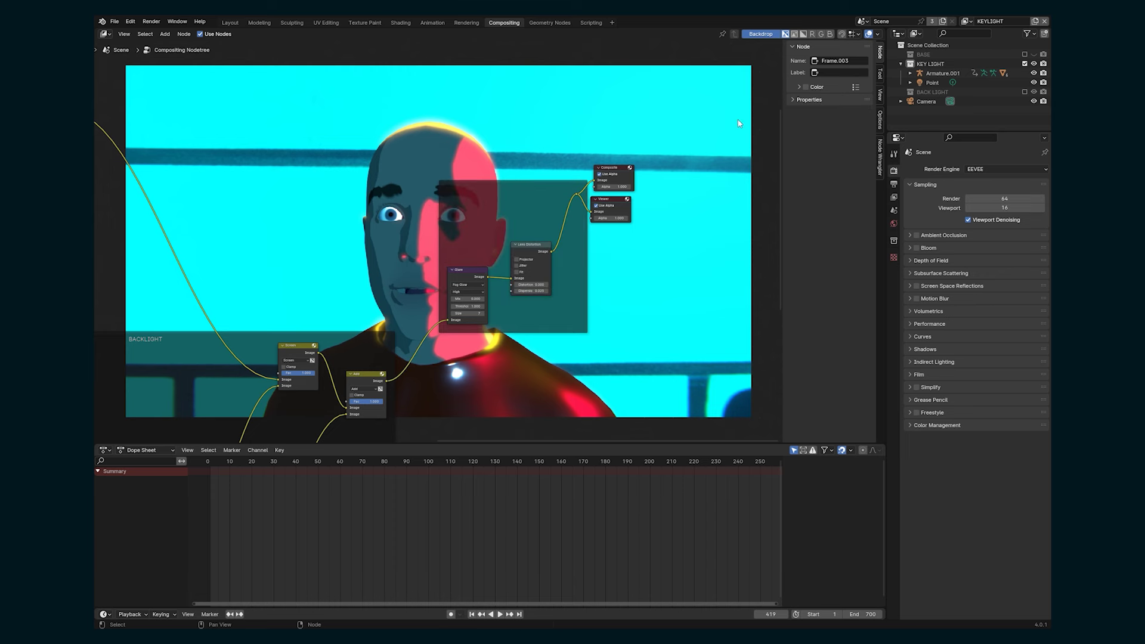
{"action": "left_click", "coordinate": [826, 73]}
{"action": "type", "text": "FINAL LOOKS"}
{"action": "key", "text": "Return"}
Move the FINAL LOOKS frame down so it sits beside the BACKLIGHT frame's Add node.
{"action": "scroll", "coordinate": [471, 222], "scroll_direction": "down", "scroll_amount": 3}
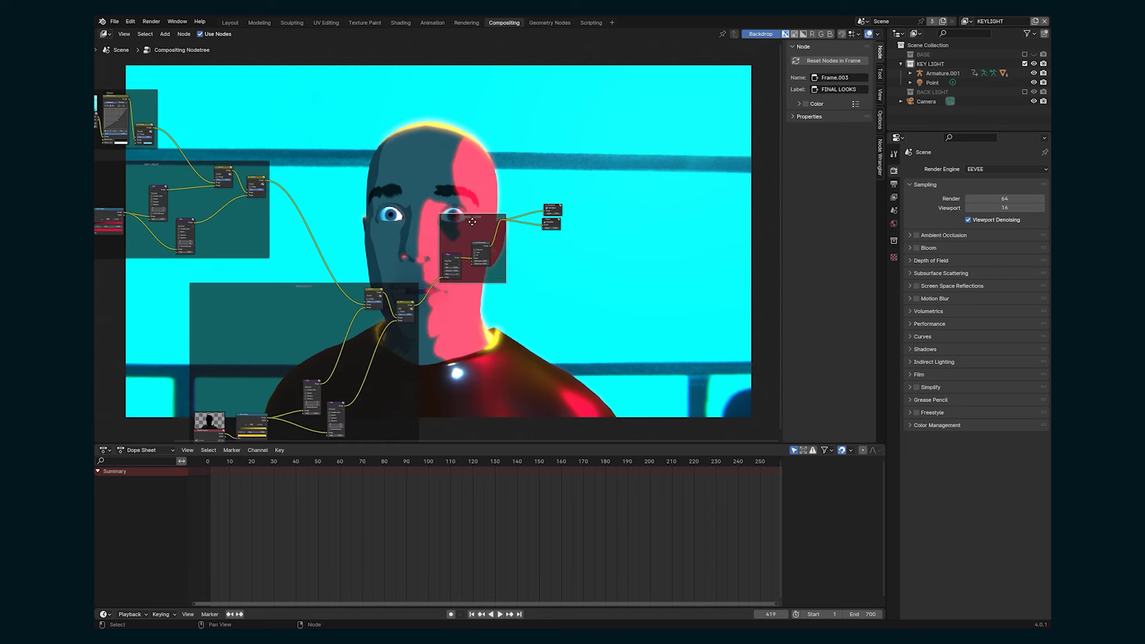
{"action": "left_click_drag", "start_coordinate": [472, 222], "coordinate": [467, 271]}
{"action": "middle_click_drag", "start_coordinate": [377, 242], "coordinate": [509, 204]}
{"action": "scroll", "coordinate": [504, 294], "scroll_direction": "down", "scroll_amount": 2}
{"action": "scroll", "coordinate": [504, 293], "scroll_direction": "down", "scroll_amount": 2}
{"action": "scroll", "coordinate": [507, 206], "scroll_direction": "up", "scroll_amount": 1}
Move the backlight Render Layers, Color Ramp and Blur nodes up to compact the BACKLIGHT frame, and save the file.
{"action": "left_click_drag", "start_coordinate": [504, 386], "coordinate": [470, 383]}
{"action": "key", "text": "g"}
{"action": "left_click", "coordinate": [431, 316]}
{"action": "left_click", "coordinate": [431, 316]}
{"action": "key", "text": "g"}
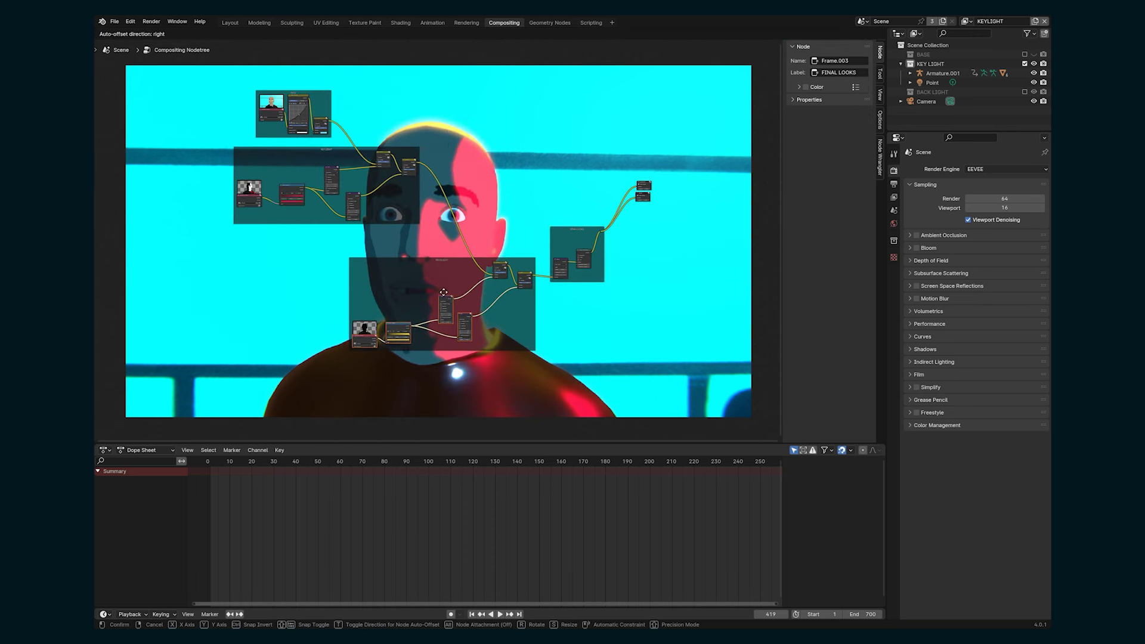
{"action": "left_click_drag", "start_coordinate": [443, 293], "coordinate": [444, 272]}
{"action": "middle_click_drag", "start_coordinate": [303, 260], "coordinate": [241, 362]}
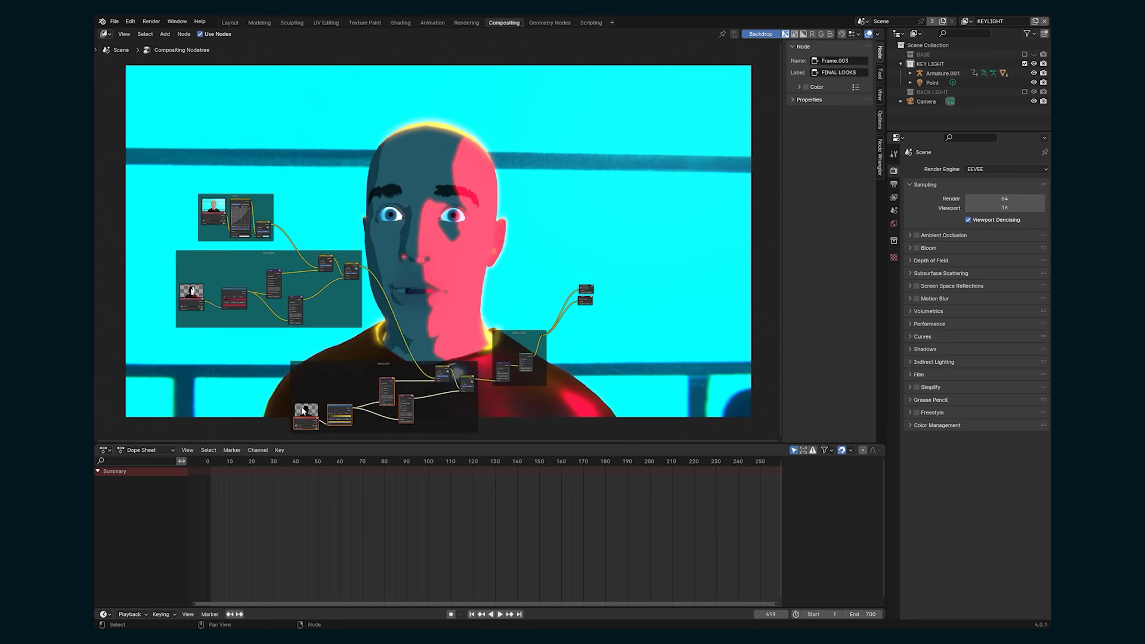
{"action": "key", "text": "ctrl+s"}
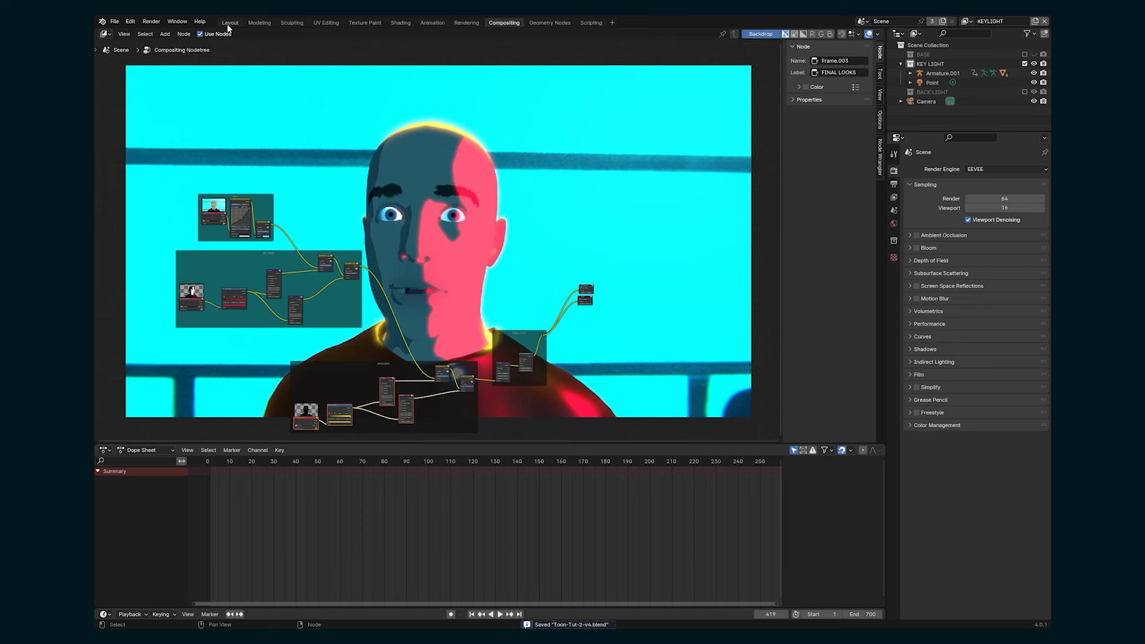
Go to frame 194, render the image through the compositor, and close the render window.
{"action": "left_click_drag", "start_coordinate": [483, 462], "coordinate": [636, 470]}
{"action": "left_click", "coordinate": [151, 22]}
{"action": "left_click", "coordinate": [162, 33]}
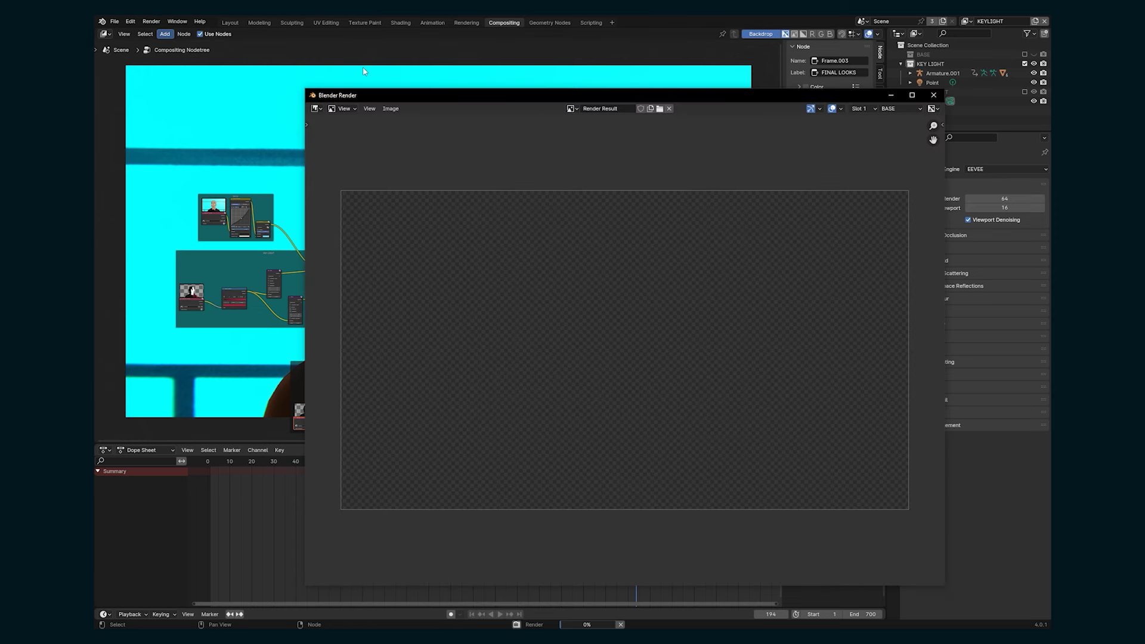
{"action": "key", "text": "Escape"}
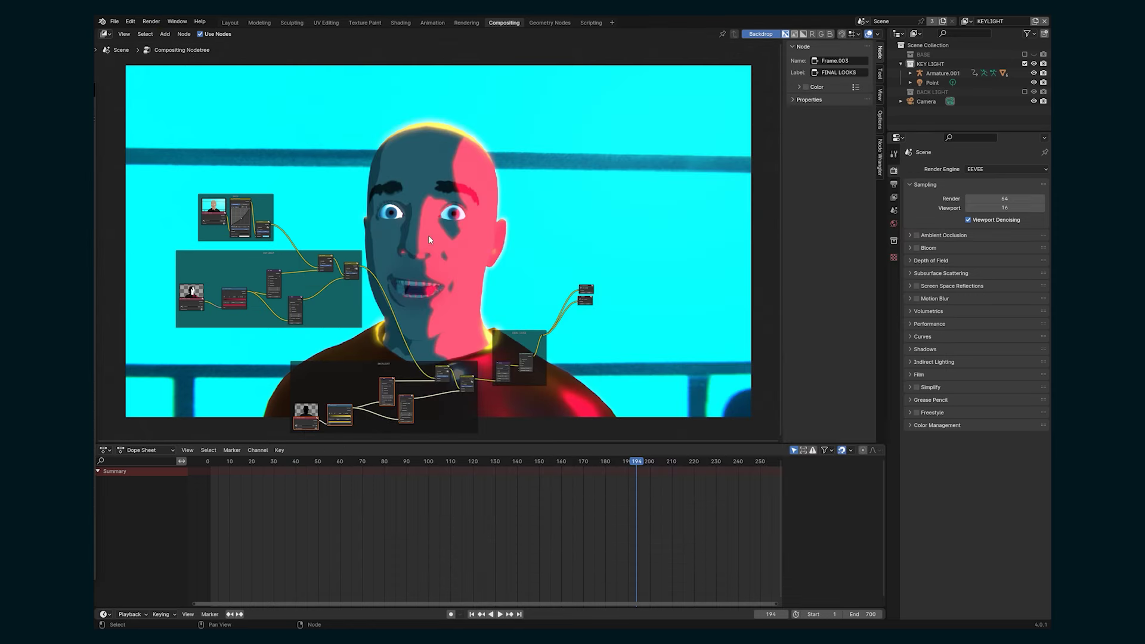
In the Layout workspace, select the character's head mesh in the camera view and expand the KEY LIGHT collection.
{"action": "middle_click_drag", "start_coordinate": [200, 352], "coordinate": [402, 385]}
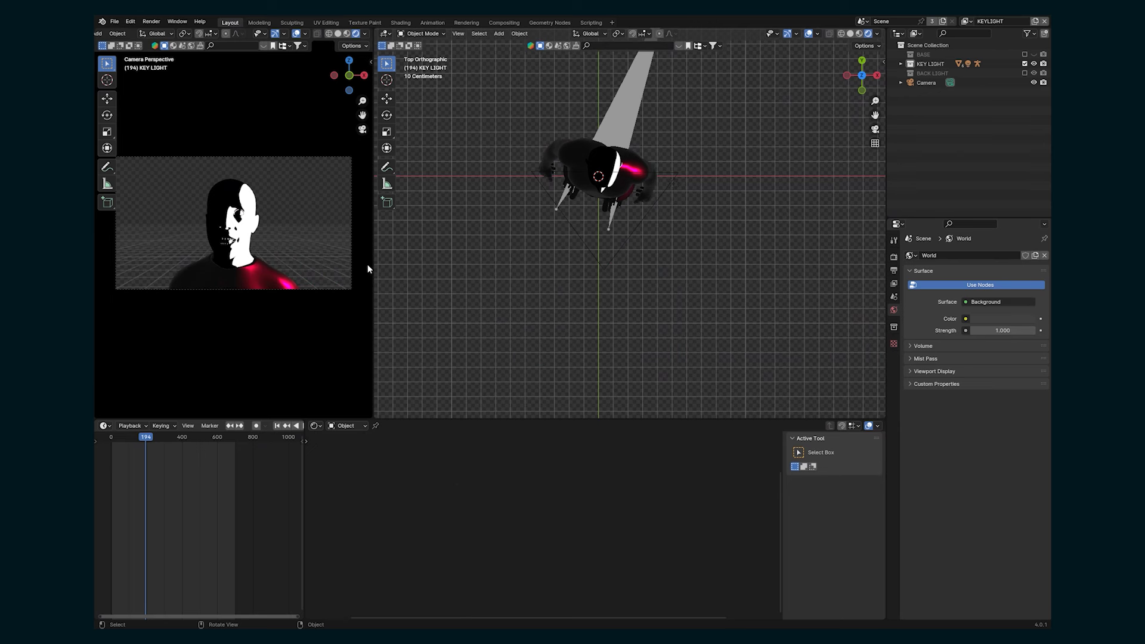
{"action": "scroll", "coordinate": [272, 215], "scroll_direction": "up", "scroll_amount": 4}
{"action": "middle_click_drag", "start_coordinate": [272, 216], "coordinate": [308, 195], "text": "shift"}
{"action": "scroll", "coordinate": [307, 195], "scroll_direction": "up", "scroll_amount": 3}
{"action": "left_click", "coordinate": [319, 186]}
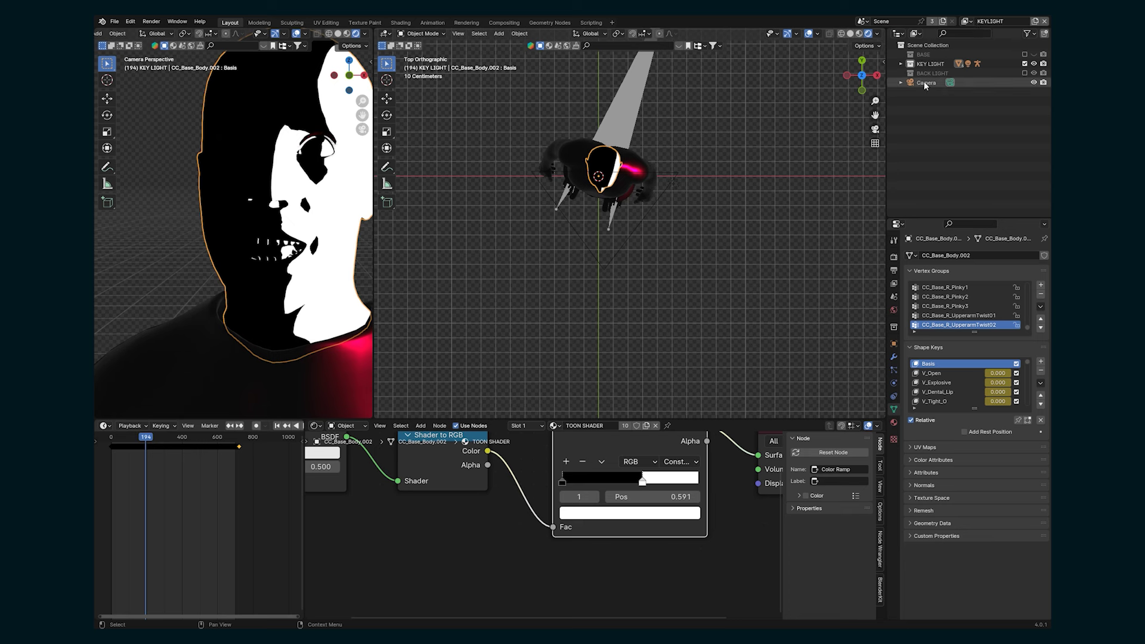
{"action": "left_click", "coordinate": [902, 64]}
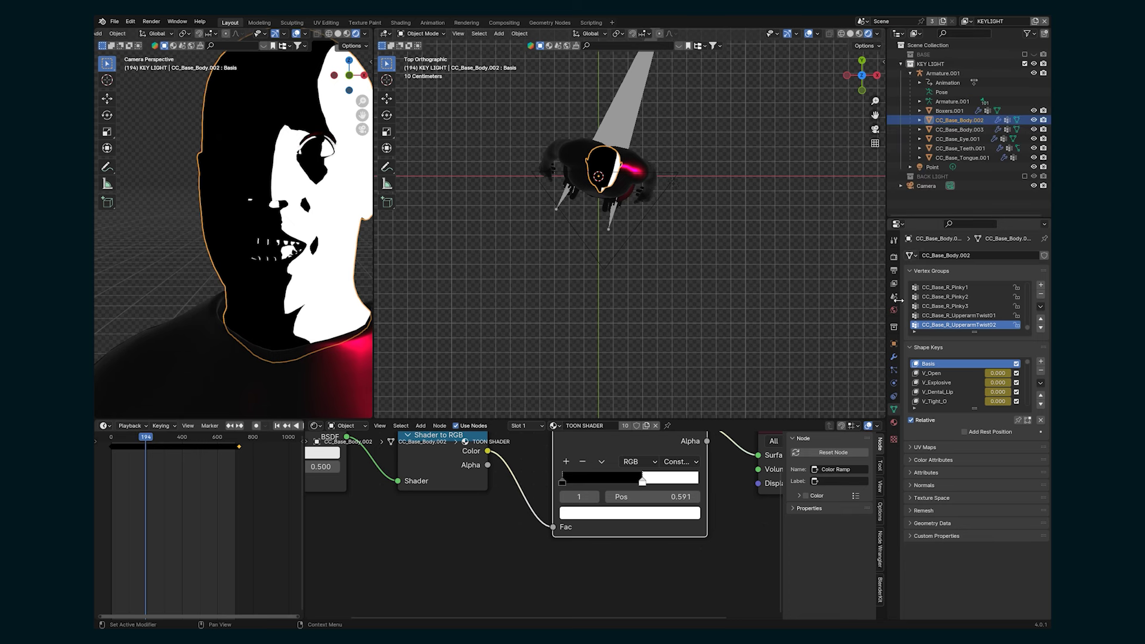
Add a Subdivision Surface modifier to the selected KEY LIGHT head mesh, after its Armature modifier.
{"action": "left_click", "coordinate": [894, 357]}
{"action": "left_click", "coordinate": [945, 263]}
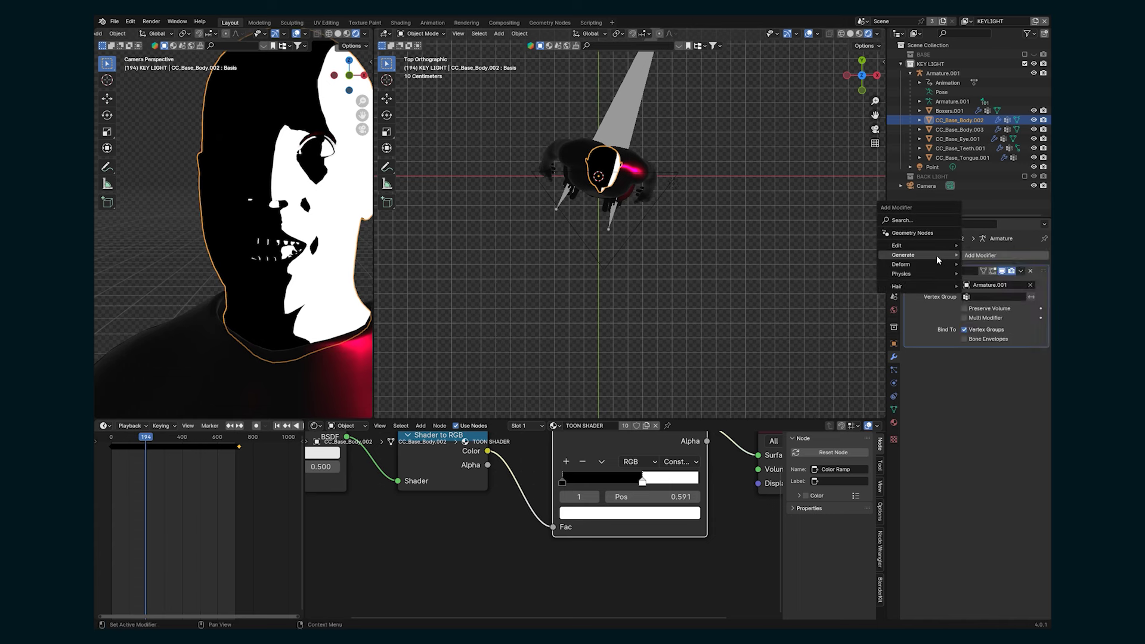
{"action": "mouse_move", "coordinate": [919, 255]}
{"action": "left_click", "coordinate": [1007, 376]}
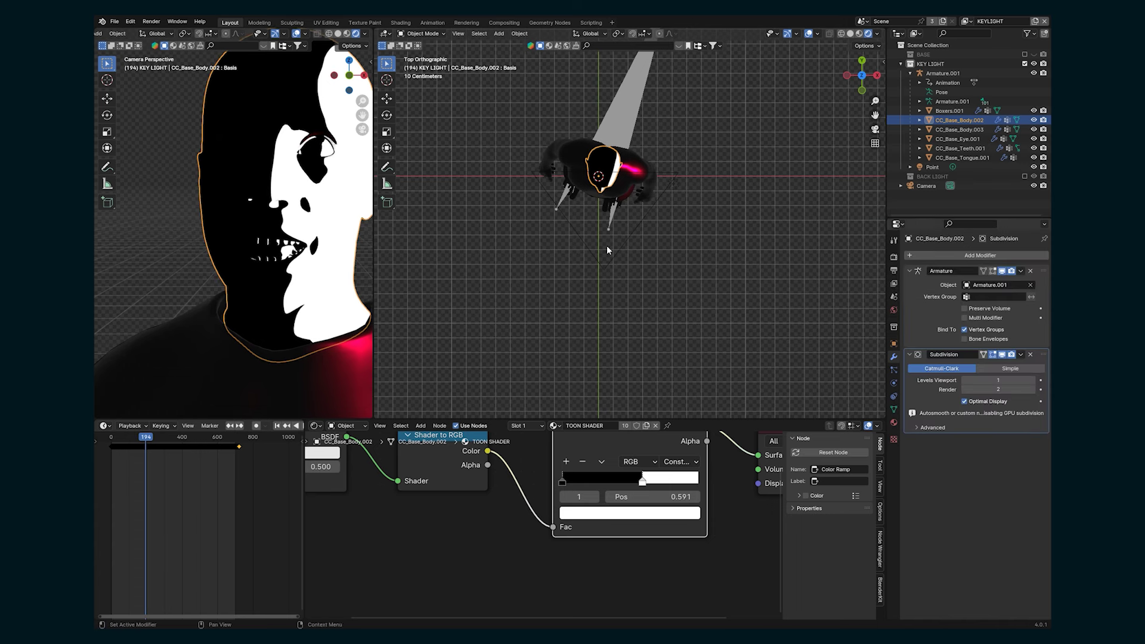
Compare the keylight shadow edges on the face with the Subdivision modifier's viewport display off and on.
{"action": "scroll", "coordinate": [310, 224], "scroll_direction": "up", "scroll_amount": 6}
{"action": "middle_click_drag", "start_coordinate": [307, 217], "coordinate": [216, 241]}
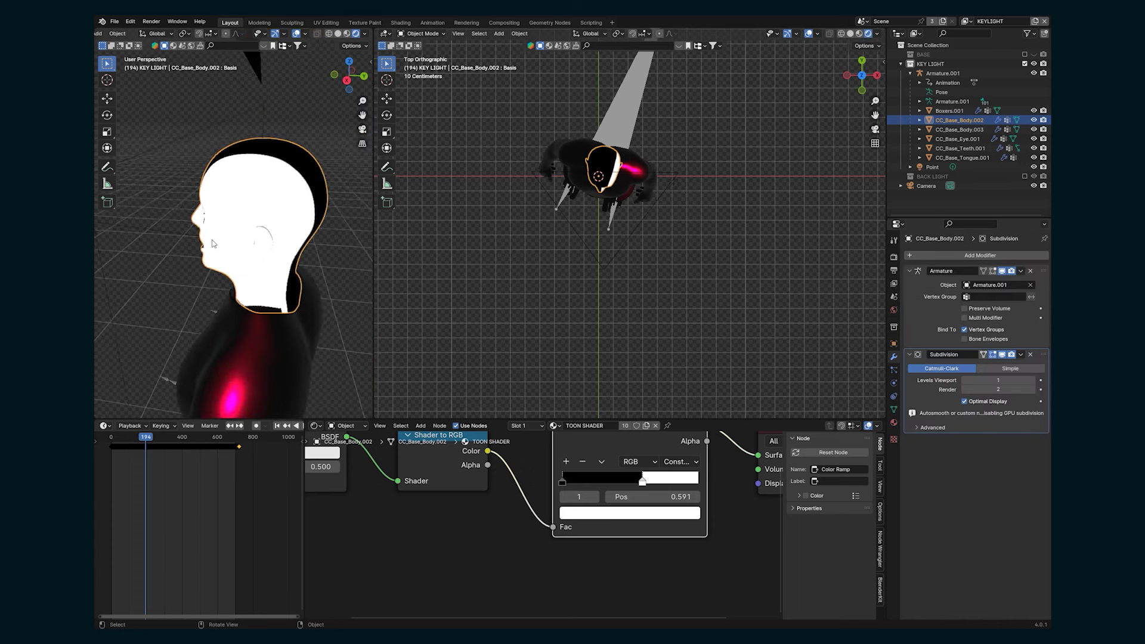
{"action": "scroll", "coordinate": [216, 241], "scroll_direction": "up", "scroll_amount": 2}
{"action": "left_click", "coordinate": [362, 129]}
{"action": "scroll", "coordinate": [315, 208], "scroll_direction": "down", "scroll_amount": 5}
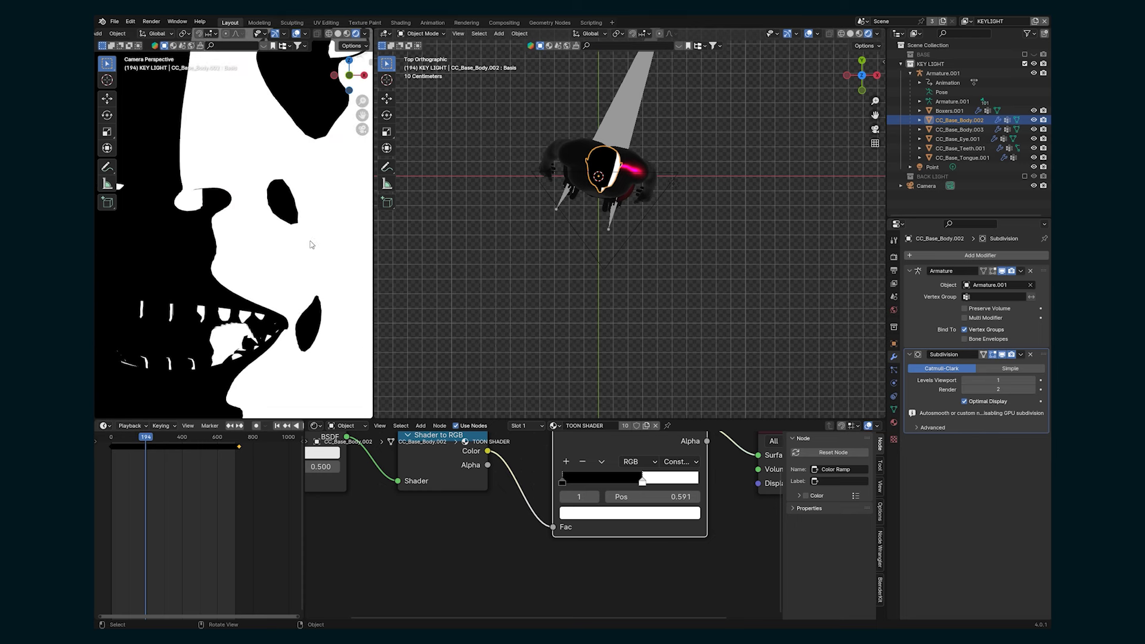
{"action": "left_click", "coordinate": [1002, 355]}
{"action": "left_click", "coordinate": [1002, 354]}
{"action": "left_click", "coordinate": [1002, 354]}
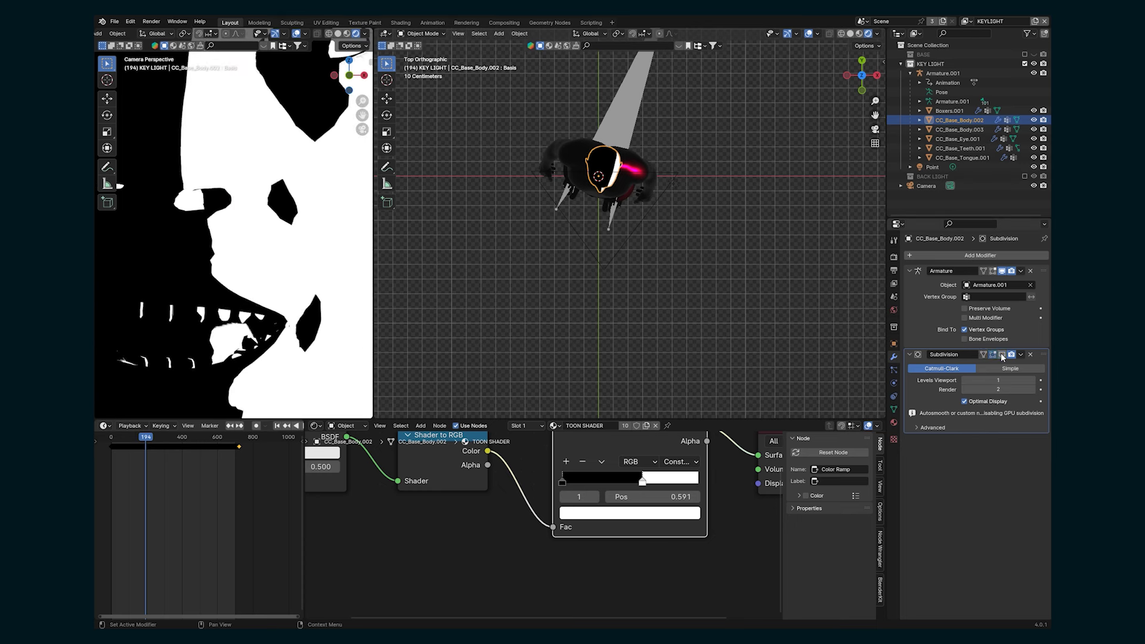
{"action": "left_click", "coordinate": [1002, 354]}
Move the KEY LIGHT collection's point light slightly outward beside the character in the top view, and save the file.
{"action": "scroll", "coordinate": [505, 227], "scroll_direction": "down", "scroll_amount": 5}
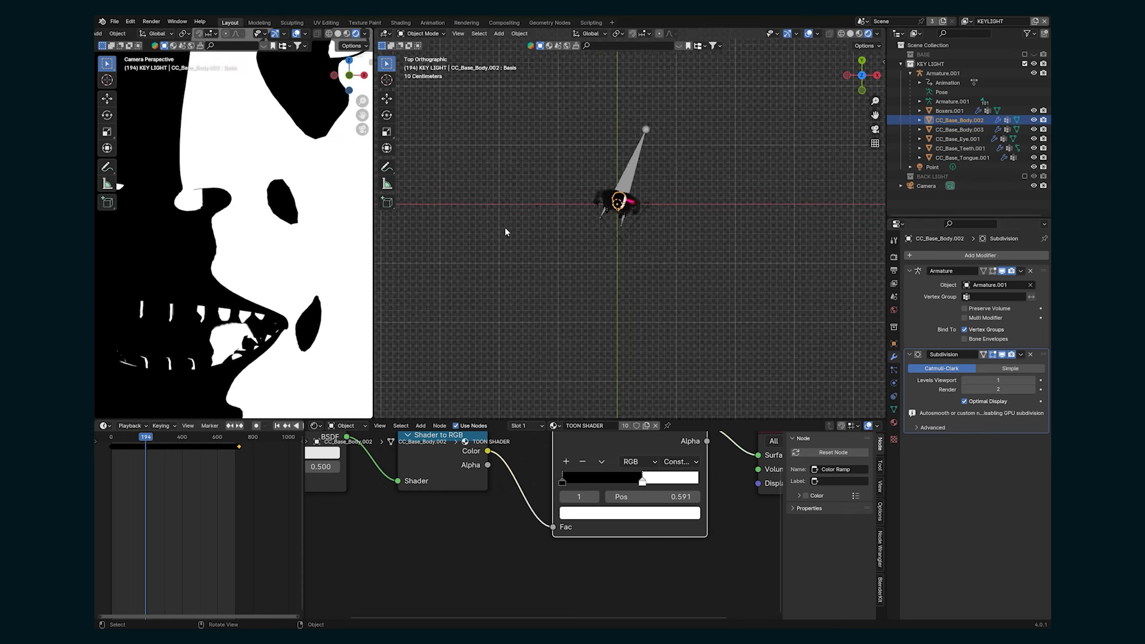
{"action": "scroll", "coordinate": [653, 252], "scroll_direction": "up", "scroll_amount": 3}
{"action": "scroll", "coordinate": [700, 247], "scroll_direction": "up", "scroll_amount": 2}
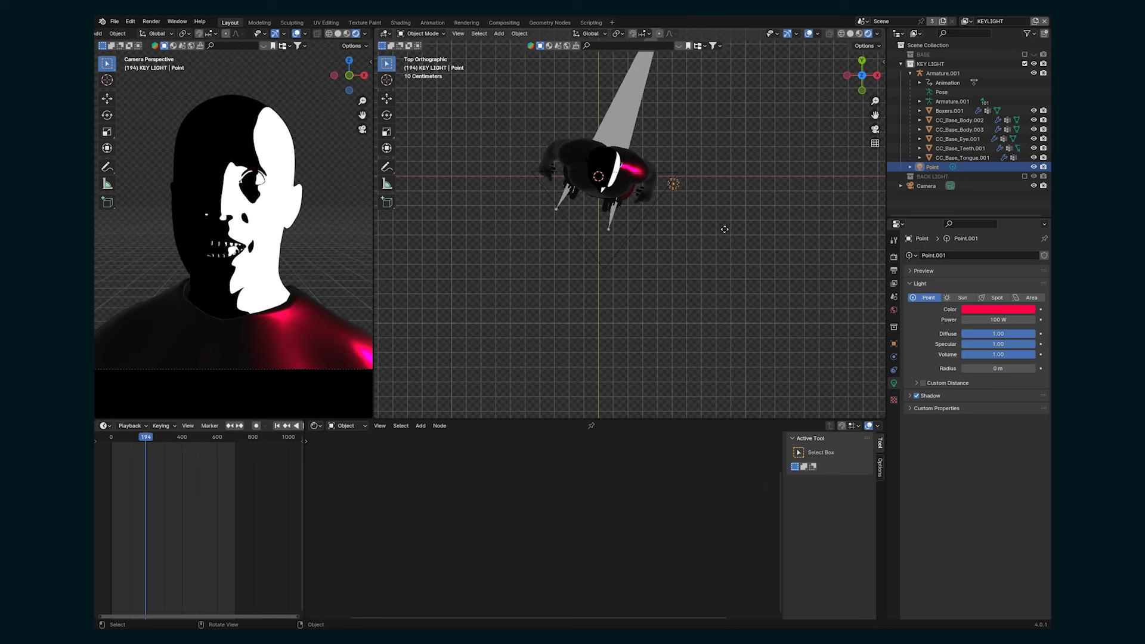
{"action": "key", "text": "g"}
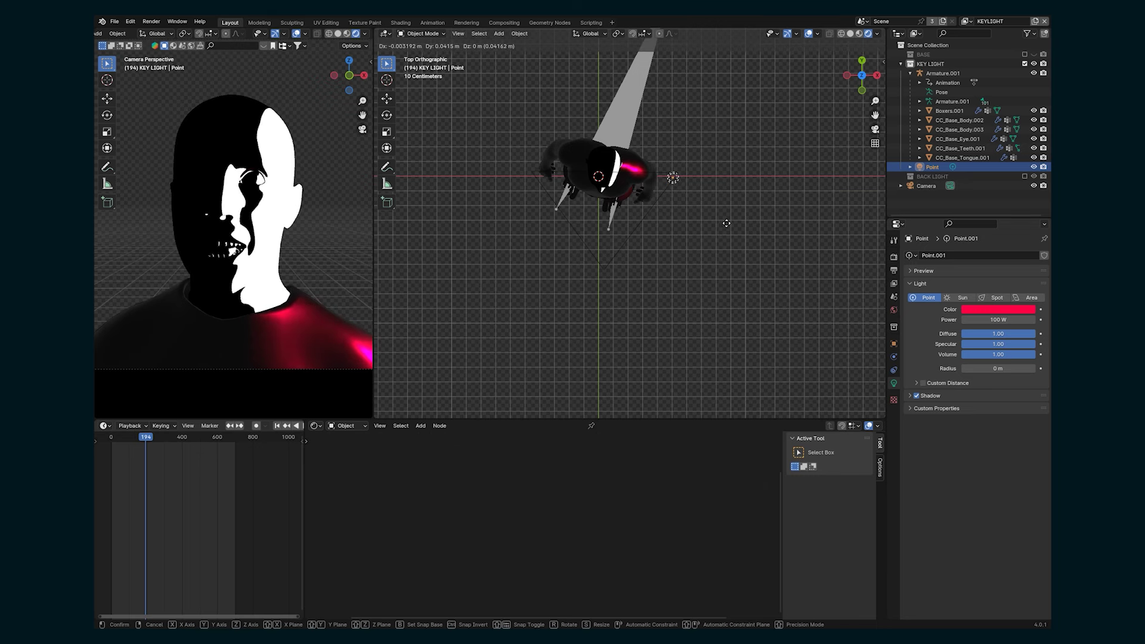
{"action": "left_click", "coordinate": [735, 223]}
{"action": "key", "text": "ctrl+s"}
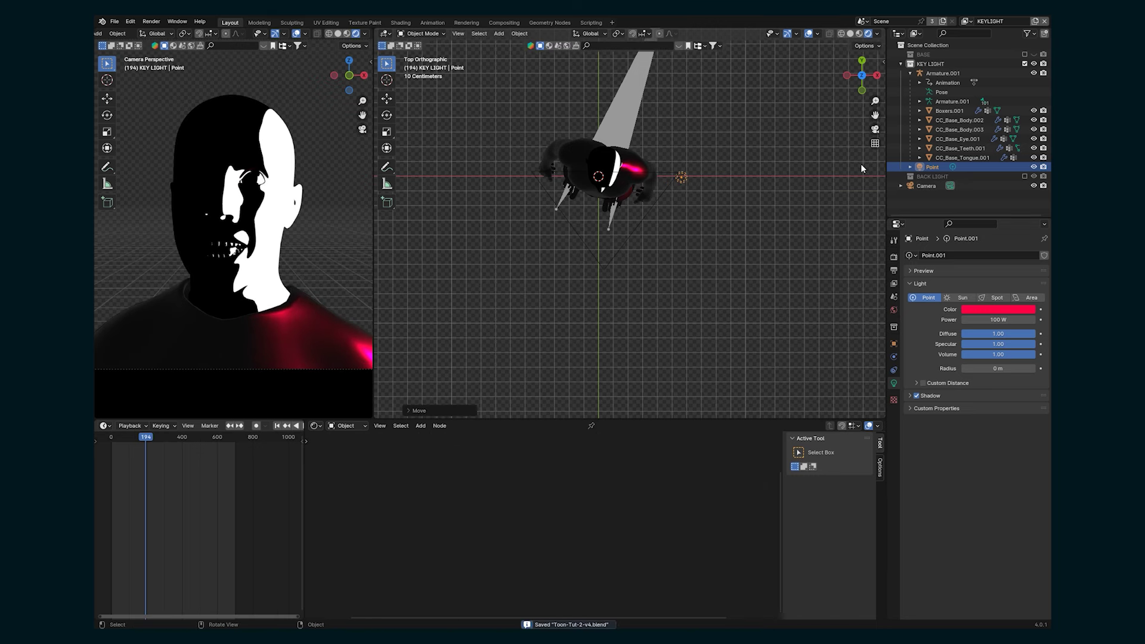
Switch to the BACKLIGHT view layer, add a Subdivision Surface modifier to its head mesh, and save the file.
{"action": "left_click", "coordinate": [962, 22]}
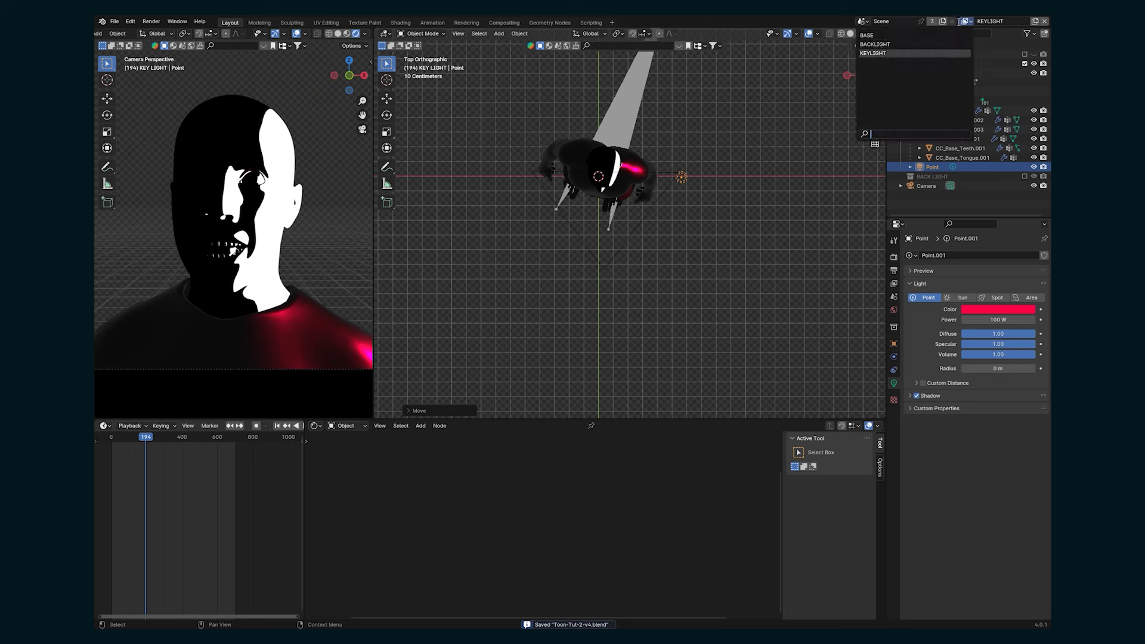
{"action": "left_click", "coordinate": [875, 44]}
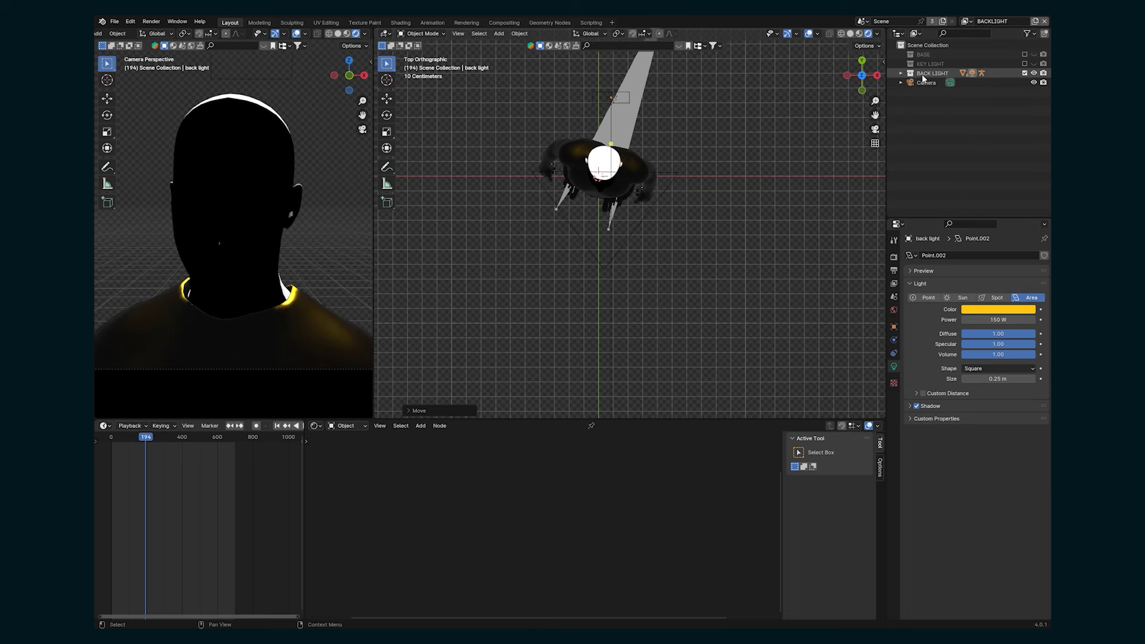
{"action": "left_click", "coordinate": [599, 161]}
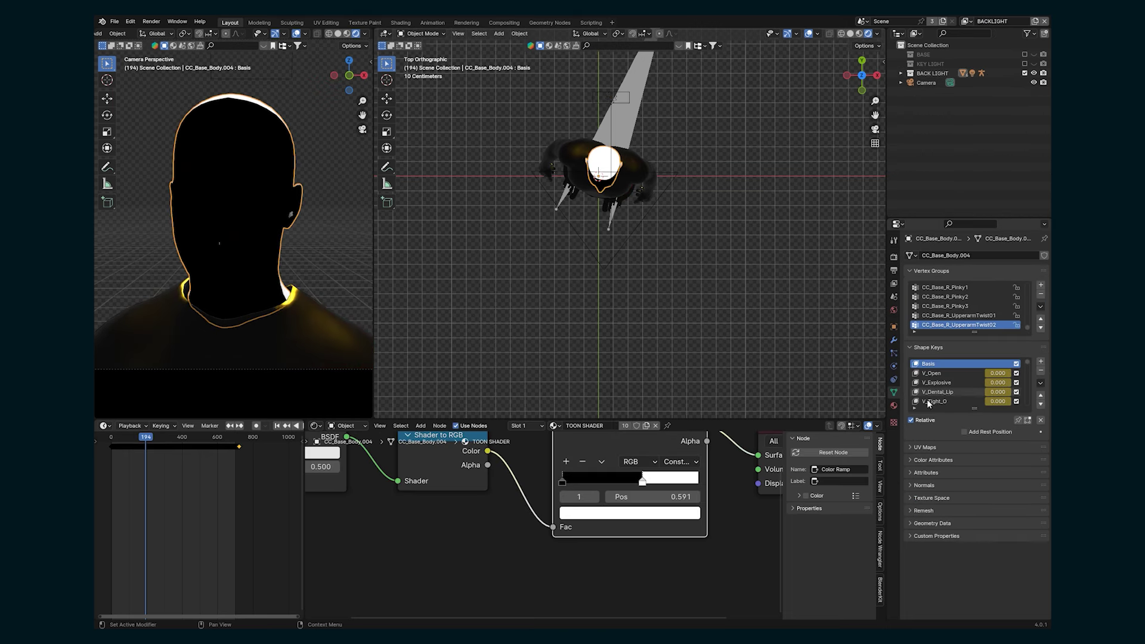
{"action": "left_click", "coordinate": [894, 408]}
{"action": "left_click", "coordinate": [894, 340]}
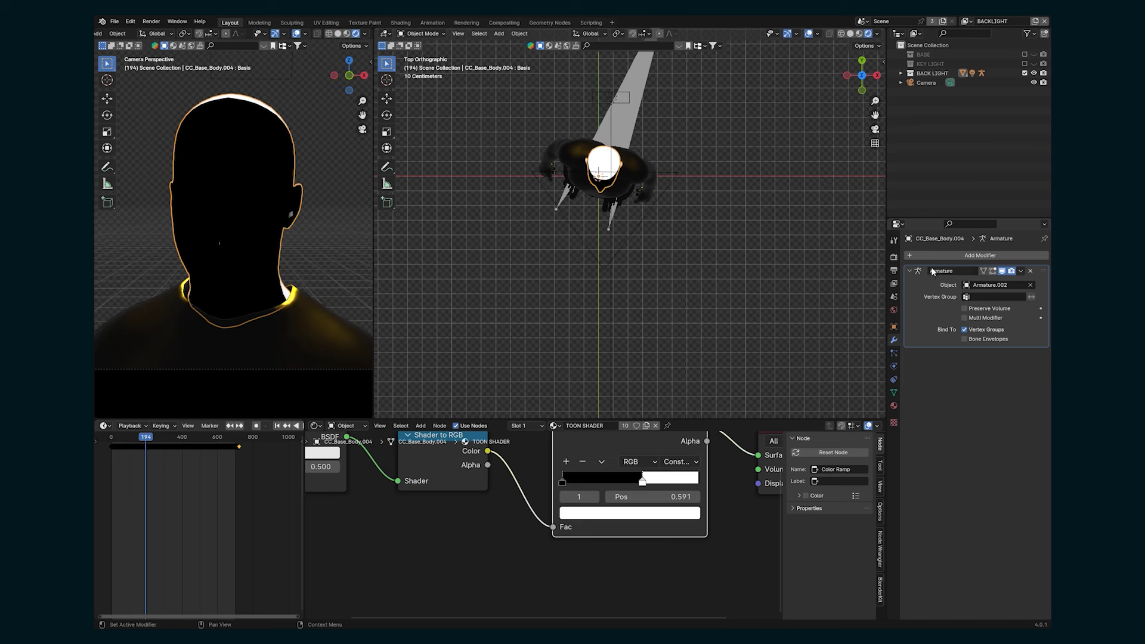
{"action": "left_click", "coordinate": [930, 256]}
Inspect the backlit rim along the head, render frame 194 to check the composite, and close the render window.
{"action": "scroll", "coordinate": [233, 113], "scroll_direction": "up", "scroll_amount": 2}
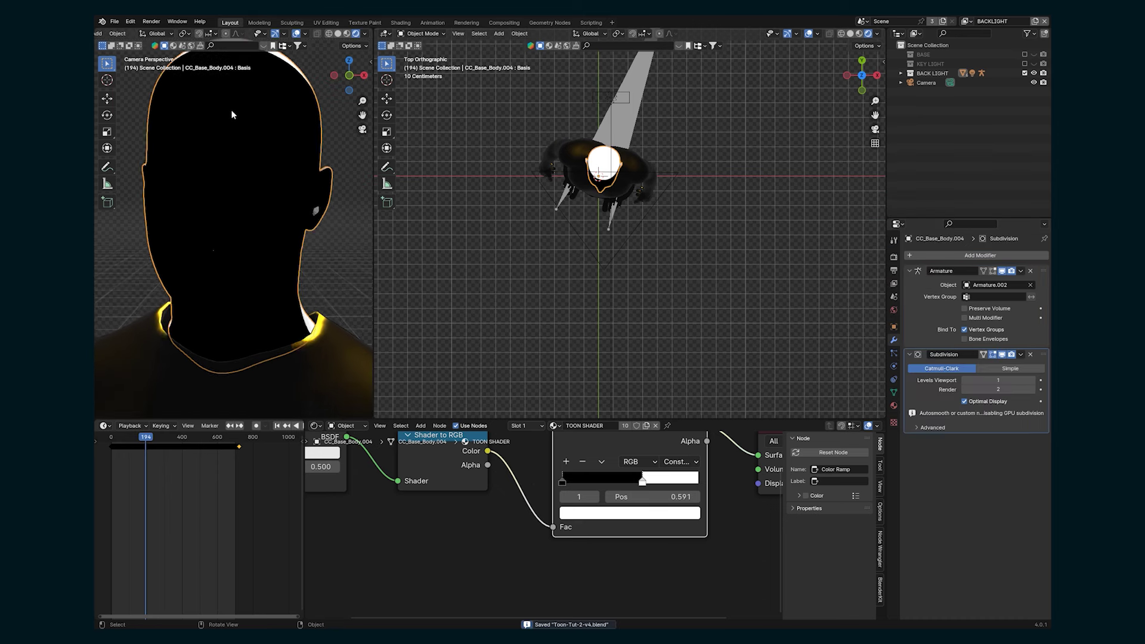
{"action": "middle_click_drag", "start_coordinate": [233, 113], "coordinate": [252, 203], "text": "shift"}
{"action": "scroll", "coordinate": [251, 202], "scroll_direction": "up", "scroll_amount": 1}
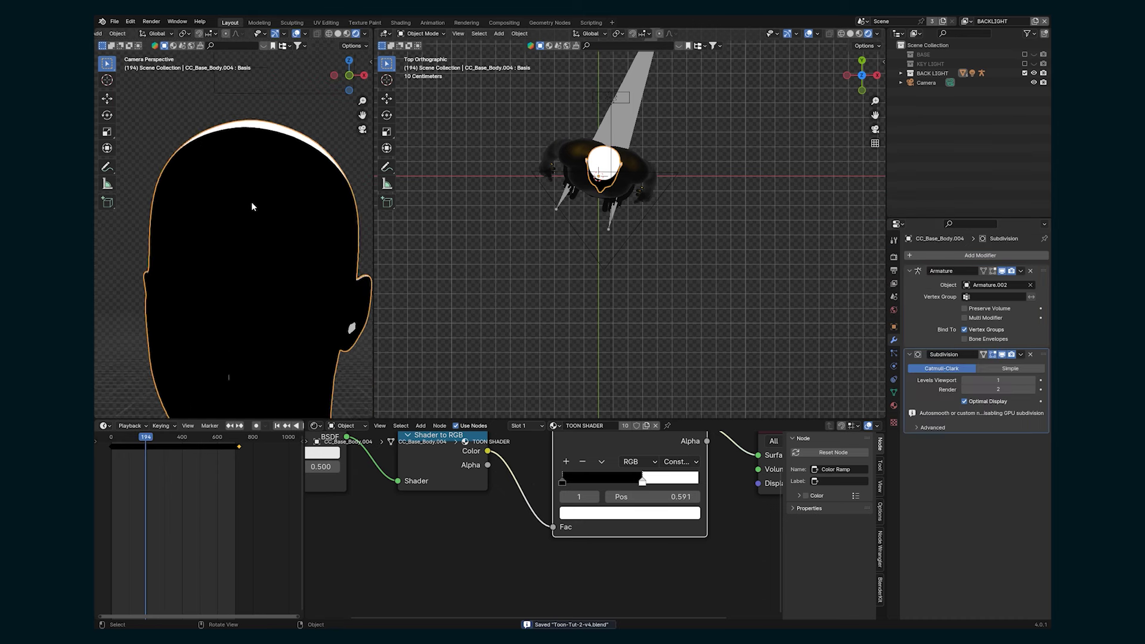
{"action": "scroll", "coordinate": [252, 205], "scroll_direction": "up", "scroll_amount": 2}
{"action": "scroll", "coordinate": [344, 192], "scroll_direction": "down", "scroll_amount": 4}
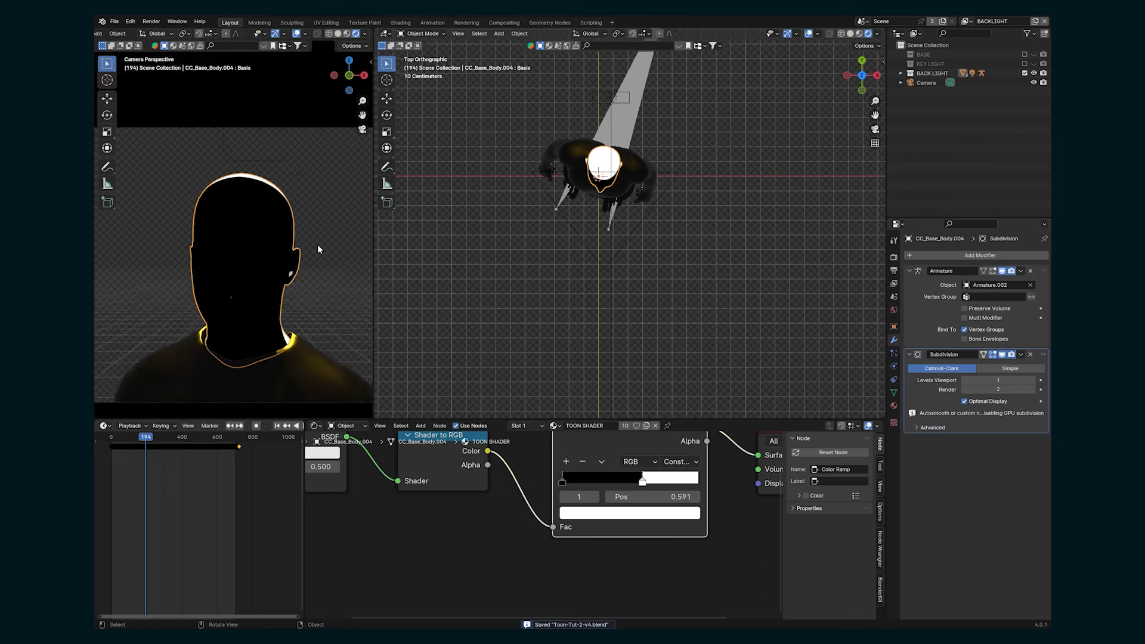
{"action": "key", "text": "F12"}
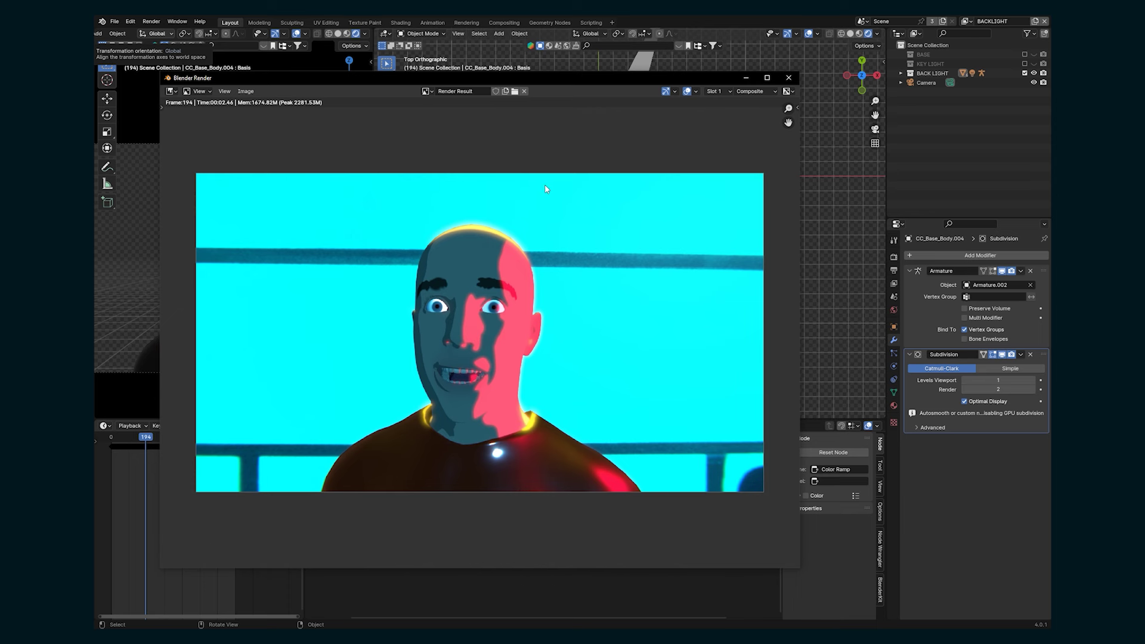
{"action": "scroll", "coordinate": [546, 185], "scroll_direction": "down", "scroll_amount": 3}
{"action": "scroll", "coordinate": [521, 264], "scroll_direction": "up", "scroll_amount": 4}
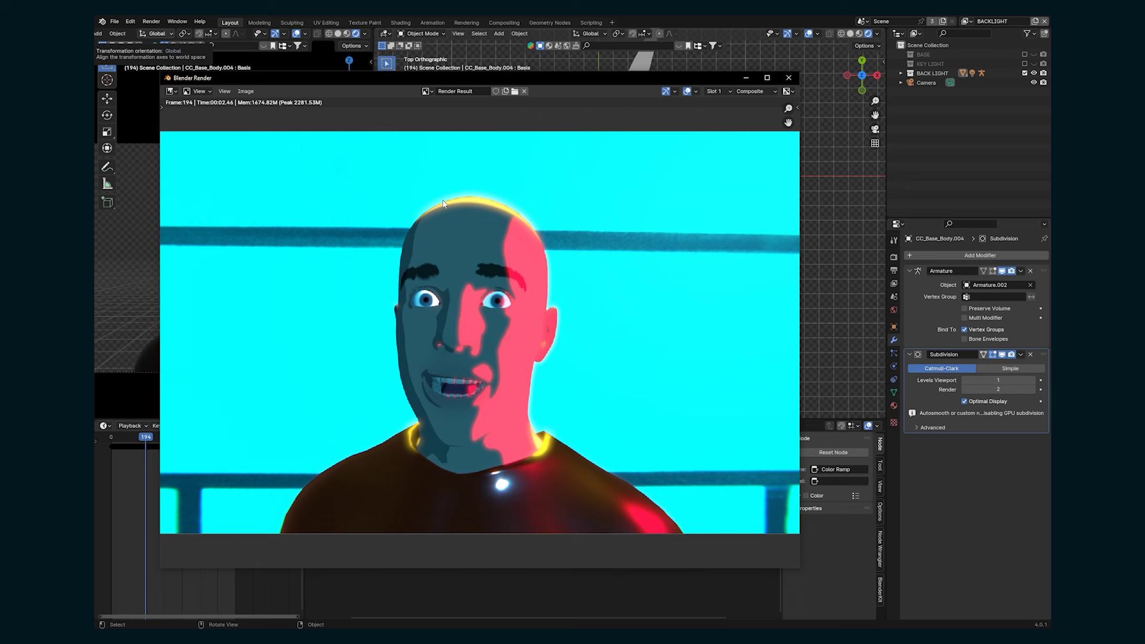
{"action": "scroll", "coordinate": [334, 353], "scroll_direction": "down", "scroll_amount": 1}
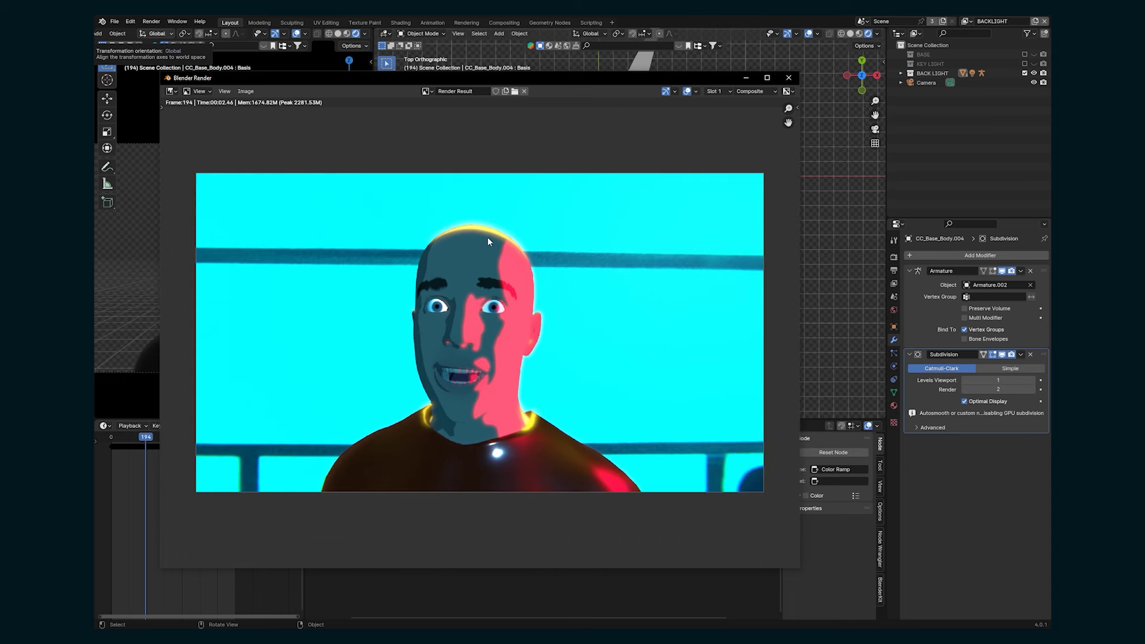
{"action": "key", "text": "Escape"}
Switch to the BASE view layer and set the BACKGROUND material's Hue/Saturation/Value node to a Value of 0.5.
{"action": "left_click", "coordinate": [966, 21]}
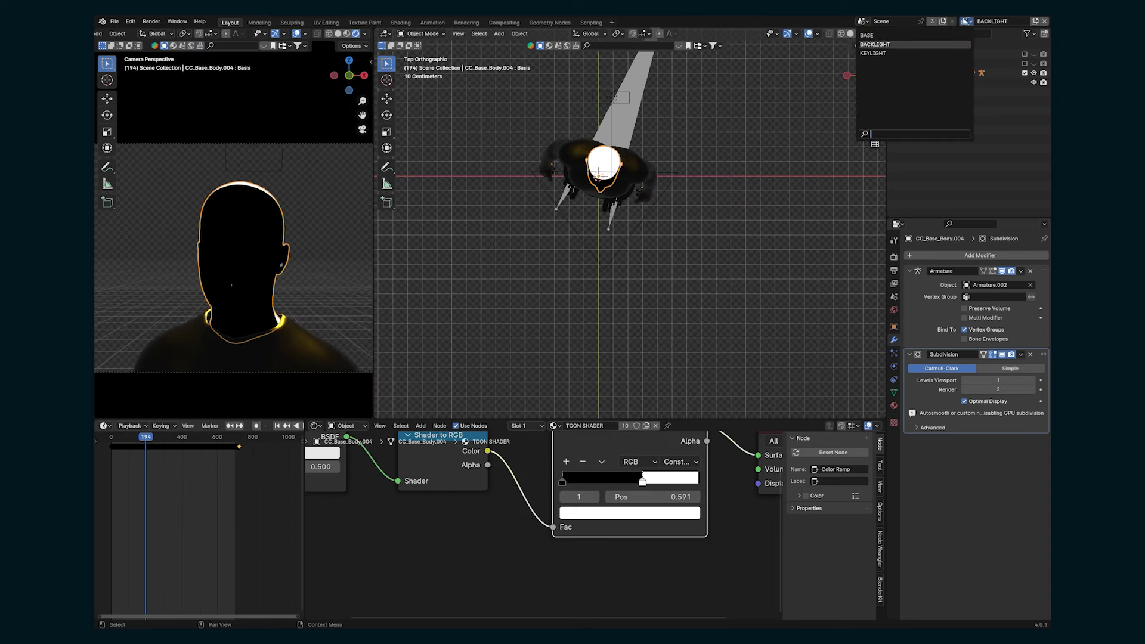
{"action": "left_click", "coordinate": [948, 35]}
{"action": "left_click", "coordinate": [945, 73]}
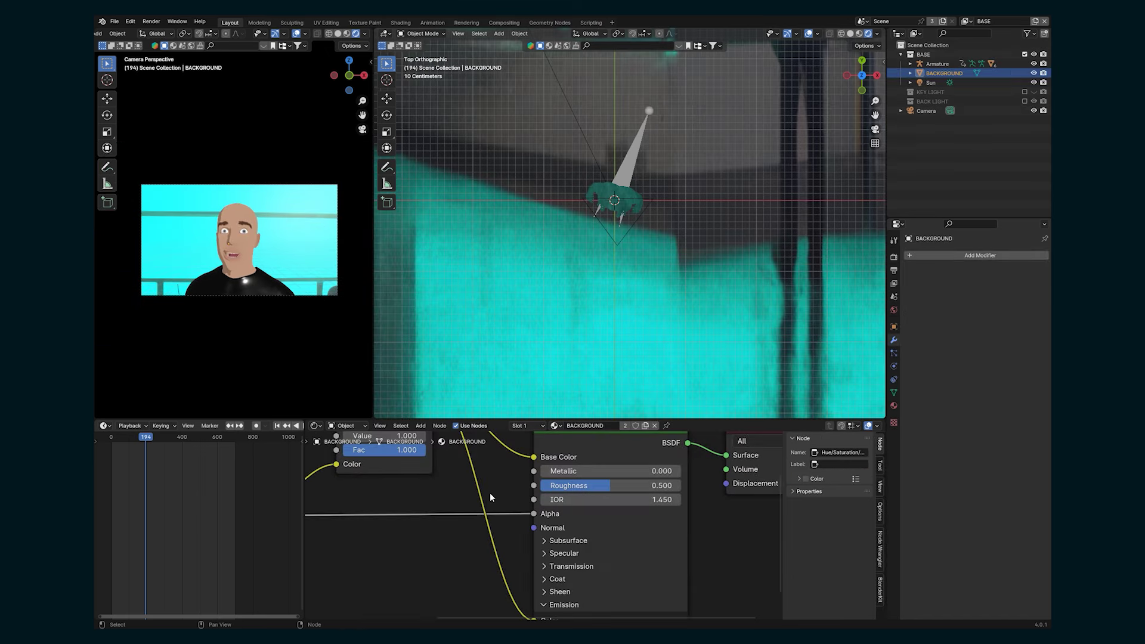
{"action": "scroll", "coordinate": [489, 497], "scroll_direction": "down", "scroll_amount": 3}
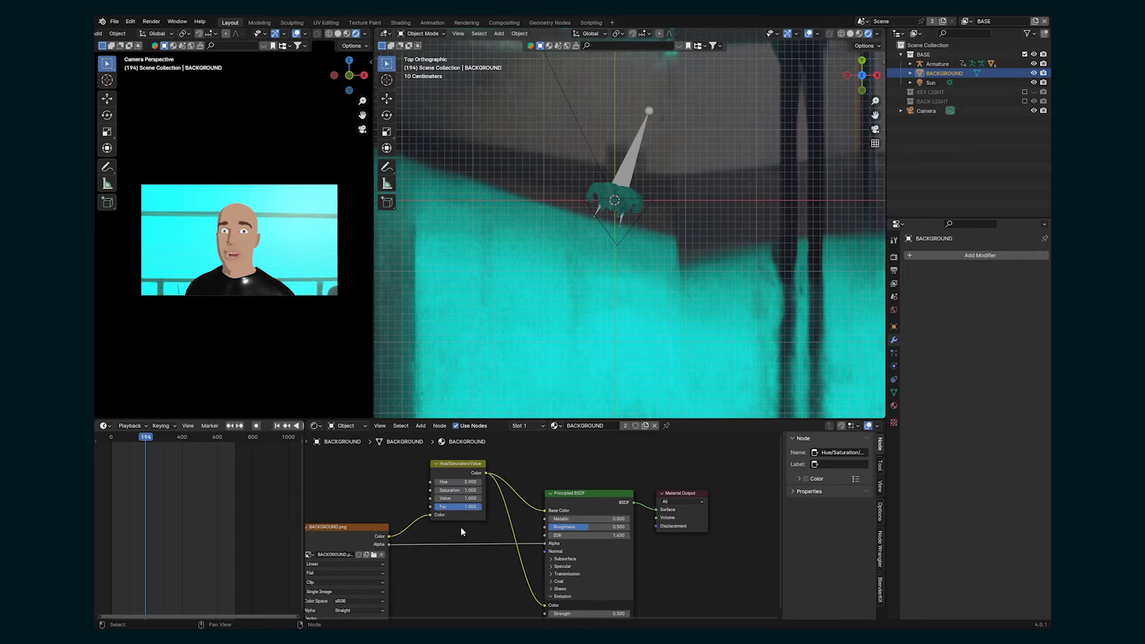
{"action": "left_click_drag", "start_coordinate": [455, 498], "coordinate": [418, 498]}
Add a UV sphere to the BASE collection, scale it down, and raise it about 2.87 m beside the character's head.
{"action": "scroll", "coordinate": [523, 320], "scroll_direction": "down", "scroll_amount": 4}
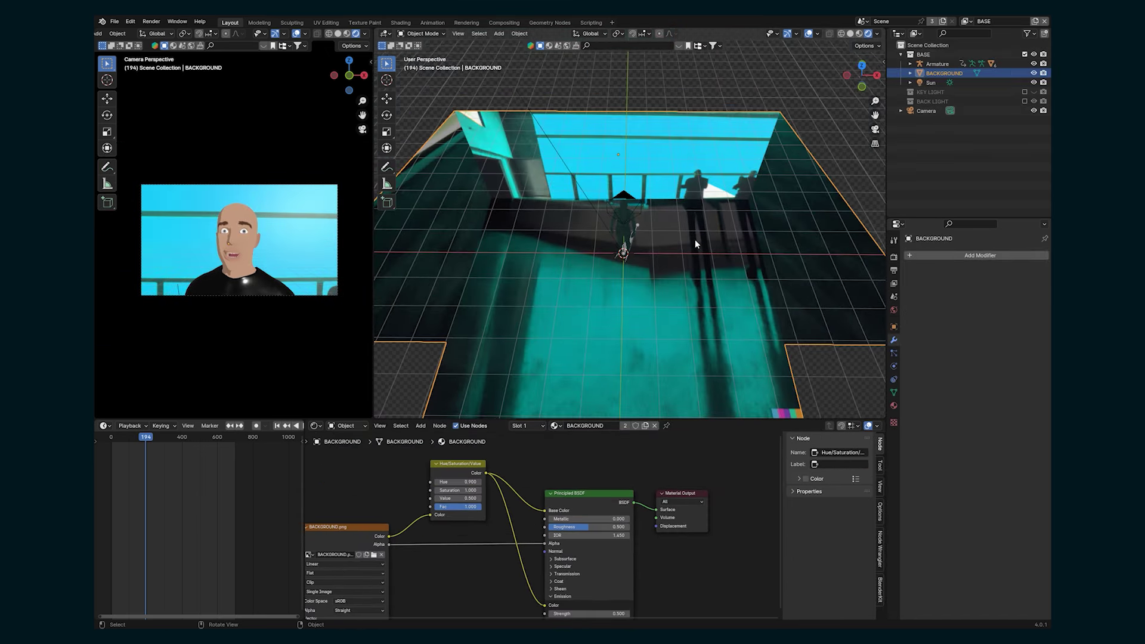
{"action": "key", "text": "alt+a"}
{"action": "key", "text": "shift+a"}
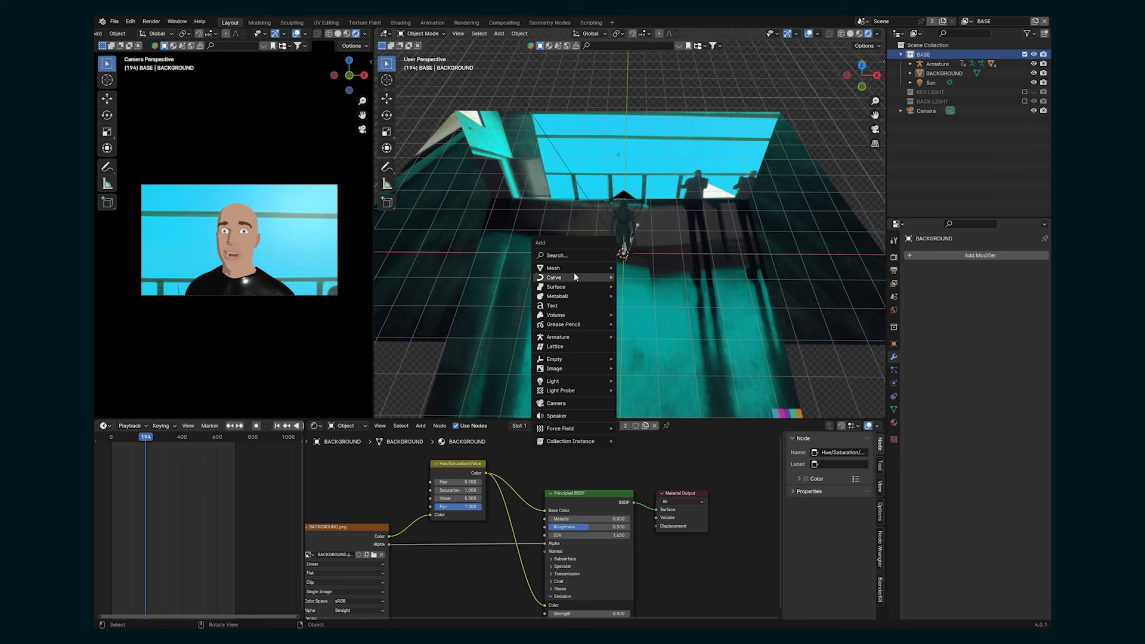
{"action": "mouse_move", "coordinate": [573, 268]}
{"action": "left_click", "coordinate": [656, 297]}
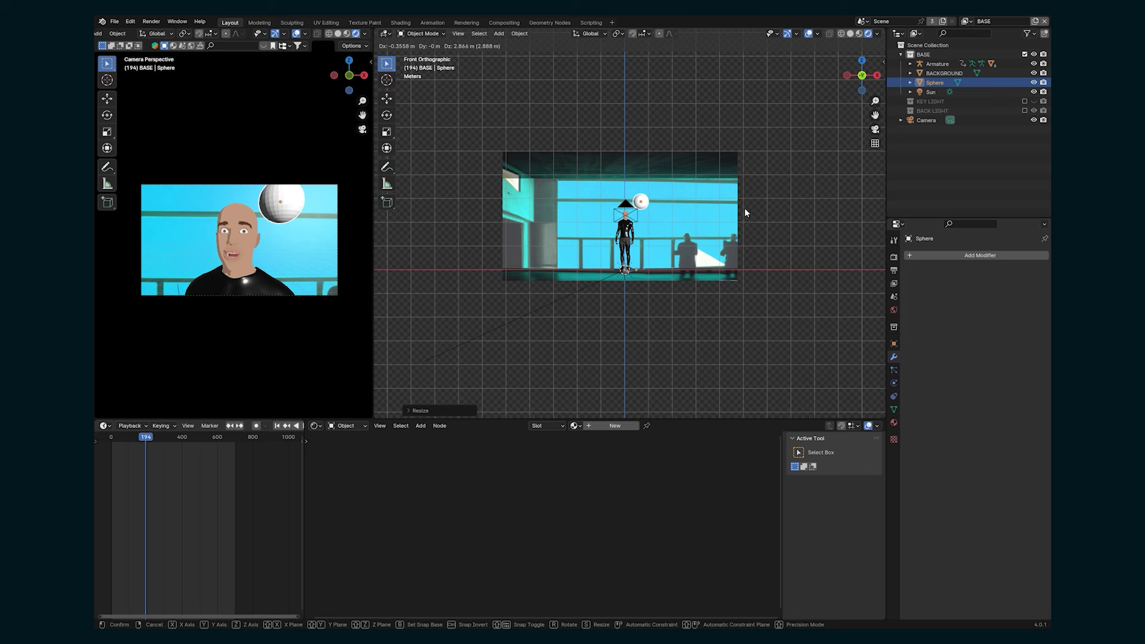
{"action": "left_click", "coordinate": [744, 210]}
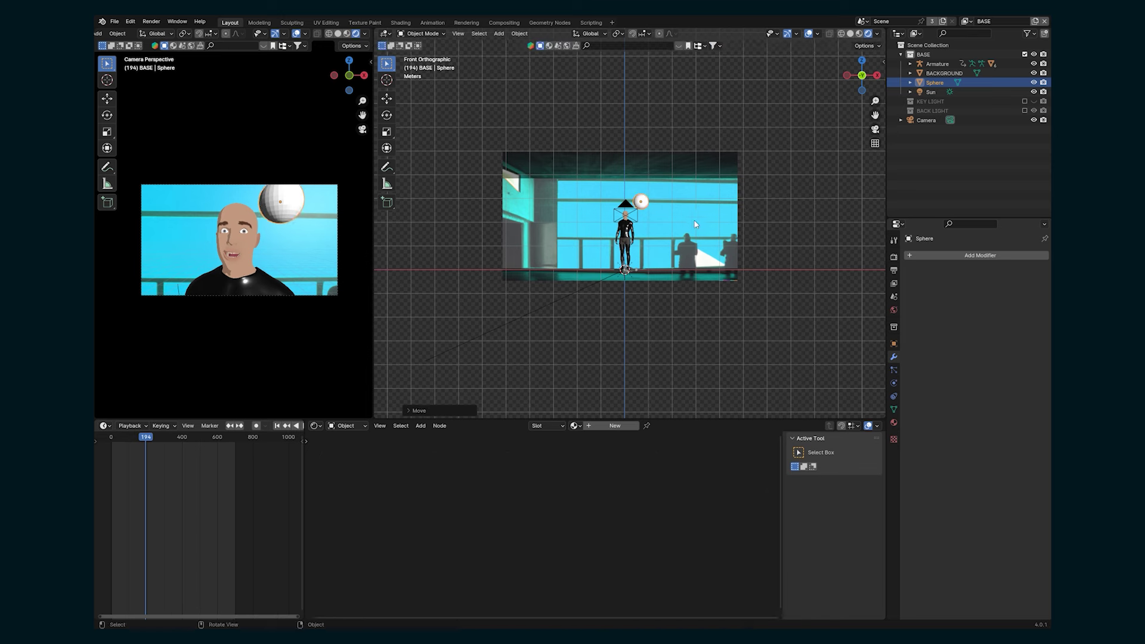
Rename the sphere BG LIGHT and give it a new material.
{"action": "double_click", "coordinate": [935, 83]}
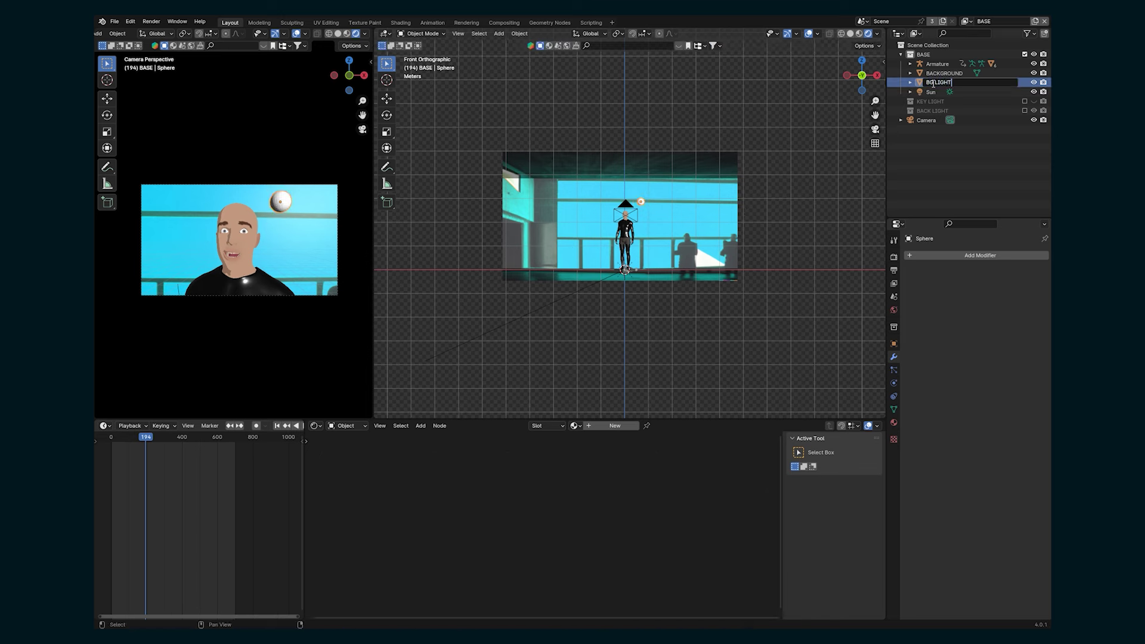
{"action": "type", "text": "BG LIGHT"}
{"action": "key", "text": "Return"}
{"action": "left_click", "coordinate": [893, 423]}
{"action": "left_click", "coordinate": [955, 295]}
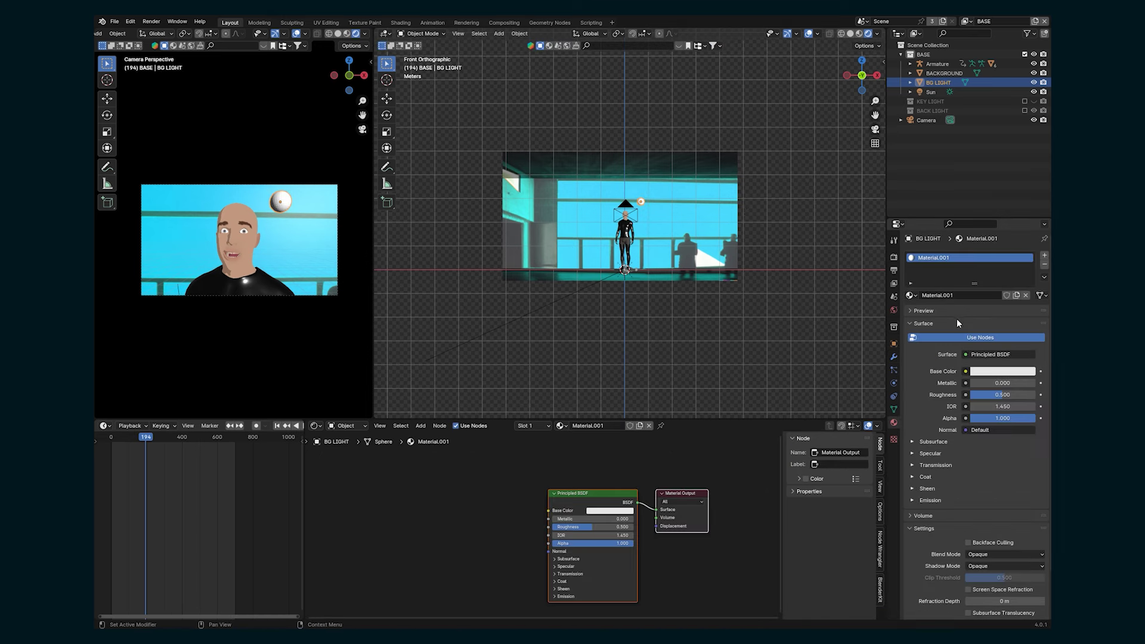
Change the BG LIGHT material's surface to Emission with an orange-yellow colour and a strength of 10.
{"action": "left_click", "coordinate": [972, 354]}
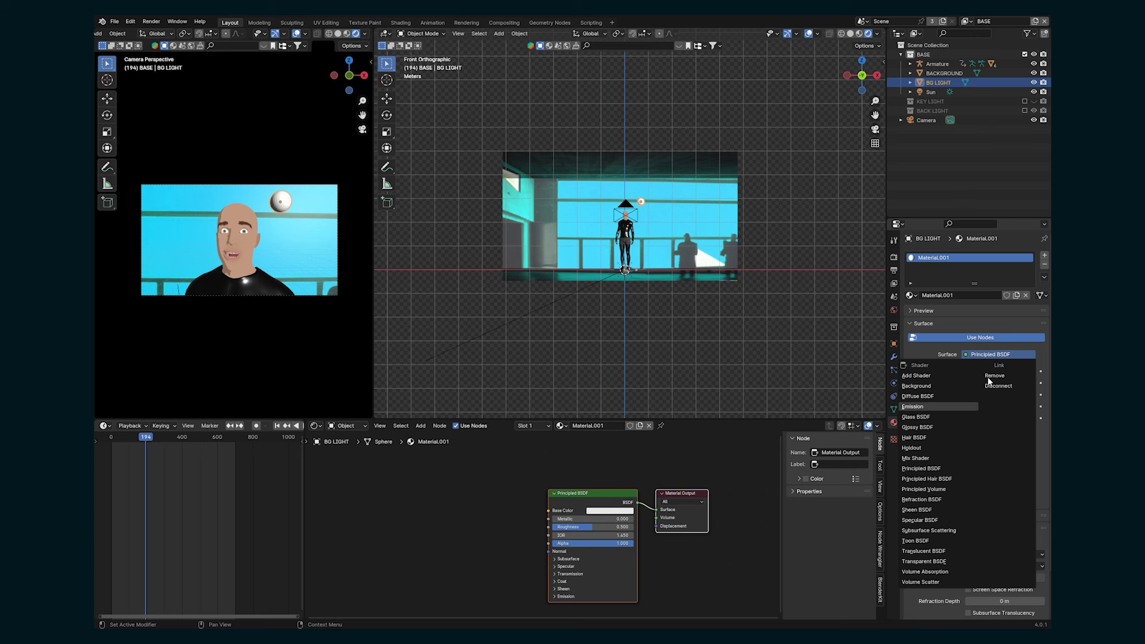
{"action": "left_click", "coordinate": [913, 407]}
{"action": "left_click", "coordinate": [1002, 371]}
{"action": "left_click", "coordinate": [958, 296]}
{"action": "left_click_drag", "start_coordinate": [958, 296], "coordinate": [952, 296]}
{"action": "left_click", "coordinate": [1000, 382]}
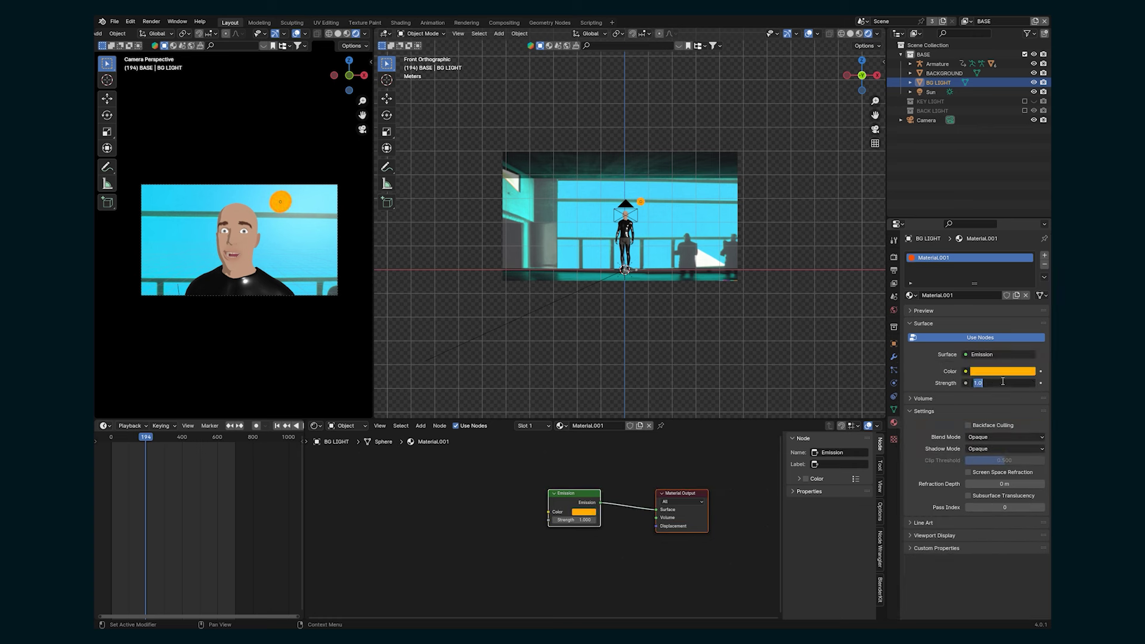
{"action": "type", "text": "10"}
{"action": "key", "text": "Return"}
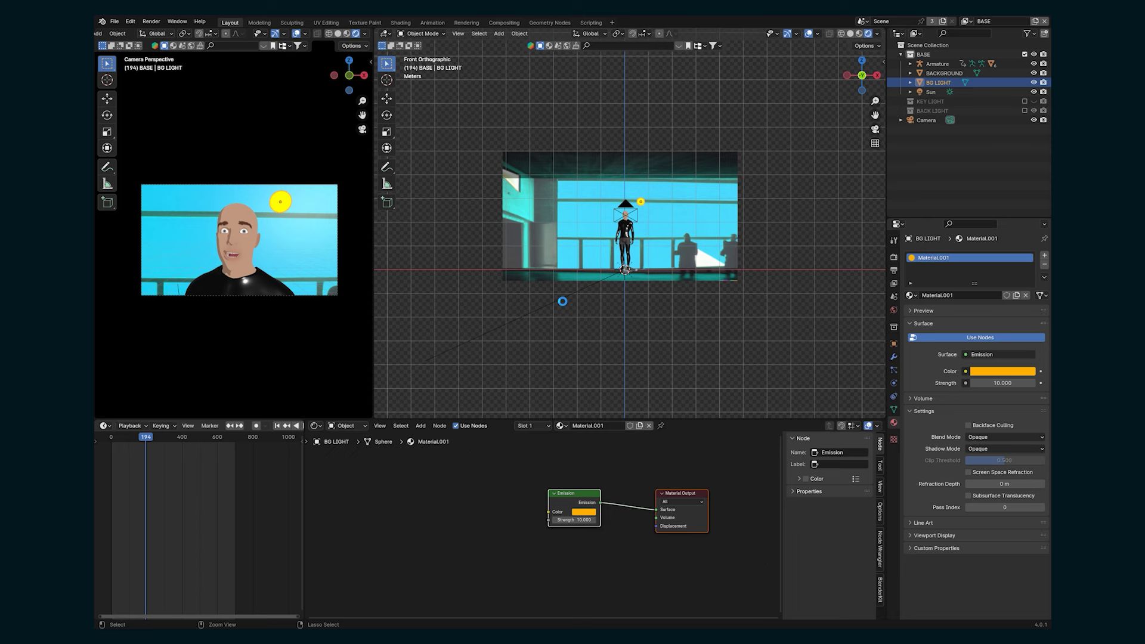
Save the file, render the frame with the glowing sphere, and close the render window.
{"action": "key", "text": "ctrl+s"}
{"action": "left_click", "coordinate": [151, 21]}
{"action": "left_click", "coordinate": [173, 35]}
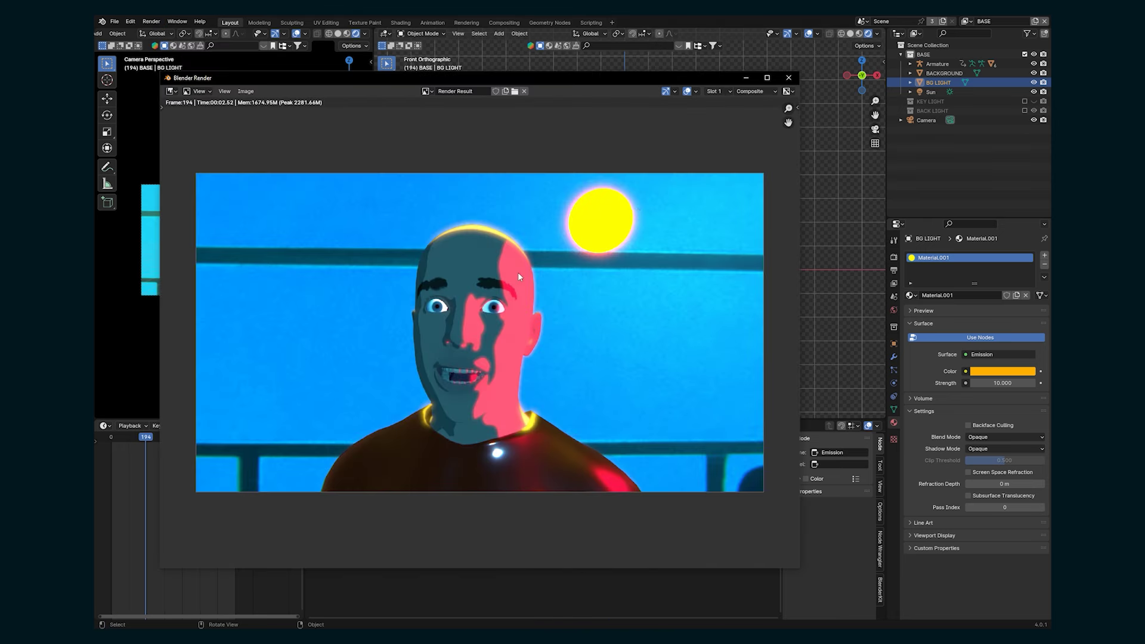
{"action": "key", "text": "Escape"}
Enable Bloom in the EEVEE render settings and render the frame again.
{"action": "left_click", "coordinate": [893, 257]}
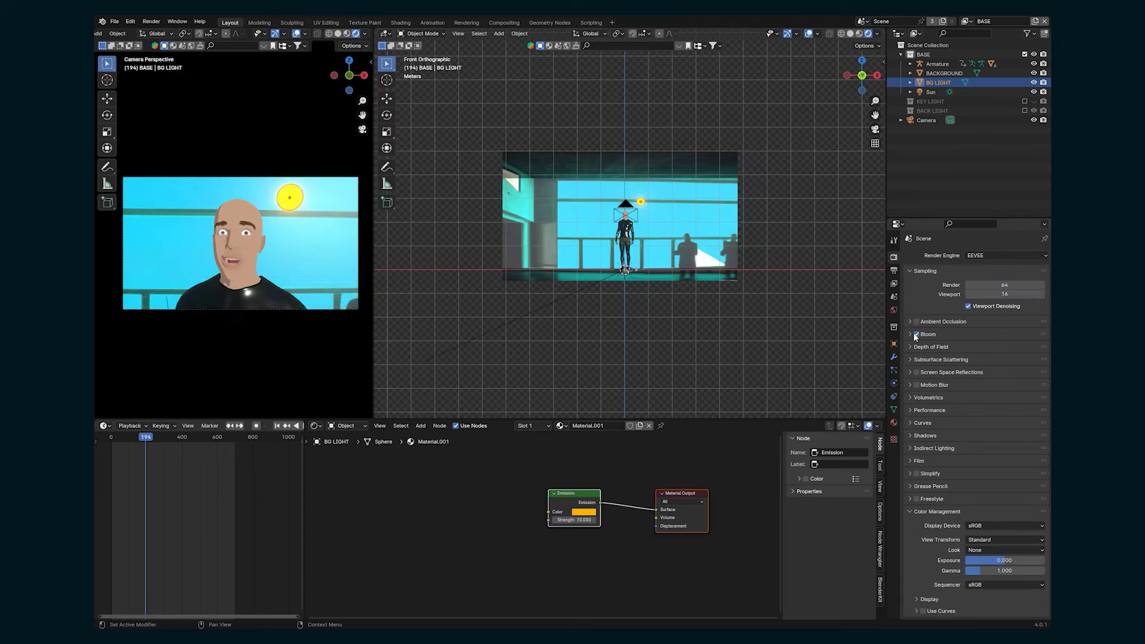
{"action": "left_click", "coordinate": [151, 21]}
{"action": "left_click", "coordinate": [170, 33]}
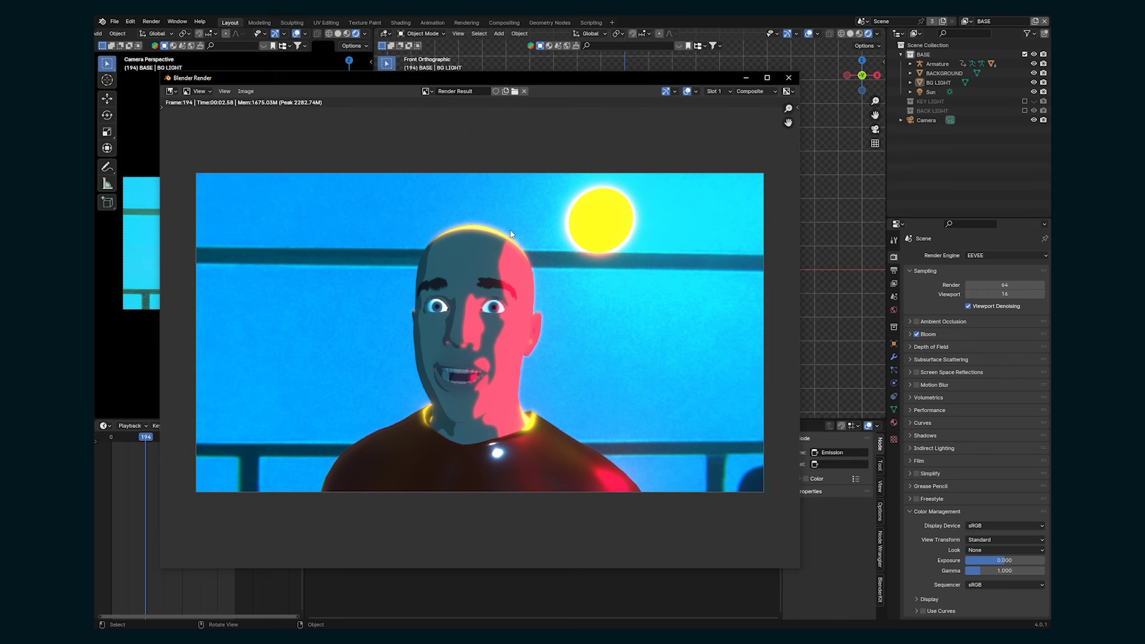
Examine the rendered composite up close and as a whole, checking the sphere's glow and the face lighting.
{"action": "scroll", "coordinate": [496, 339], "scroll_direction": "up", "scroll_amount": 3}
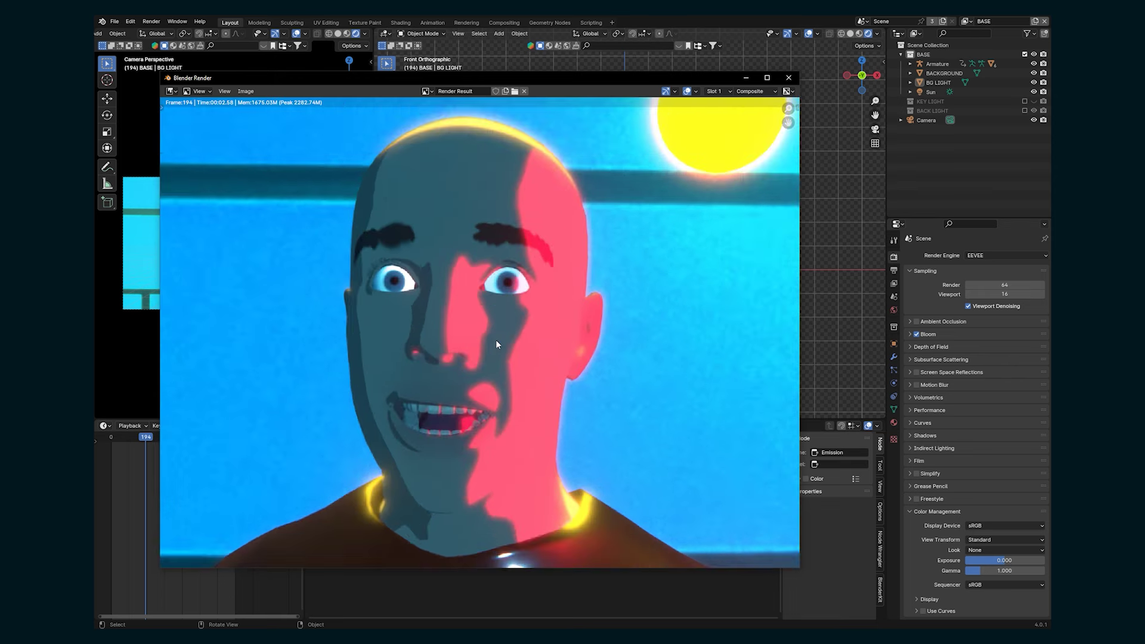
{"action": "scroll", "coordinate": [496, 338], "scroll_direction": "down", "scroll_amount": 3}
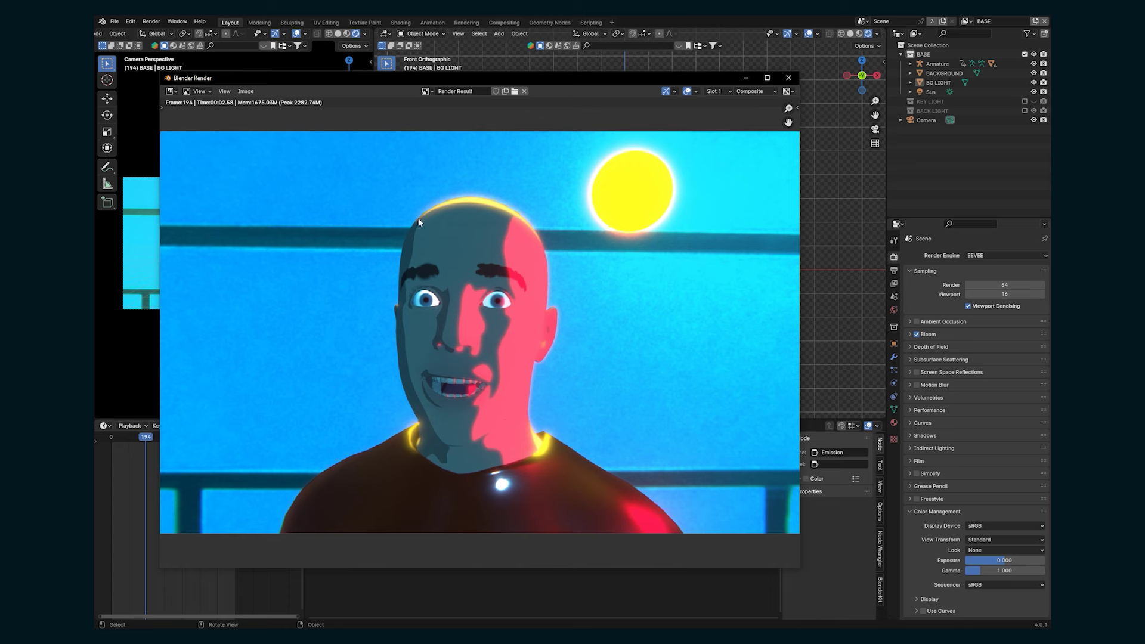
{"action": "scroll", "coordinate": [549, 320], "scroll_direction": "down", "scroll_amount": 3}
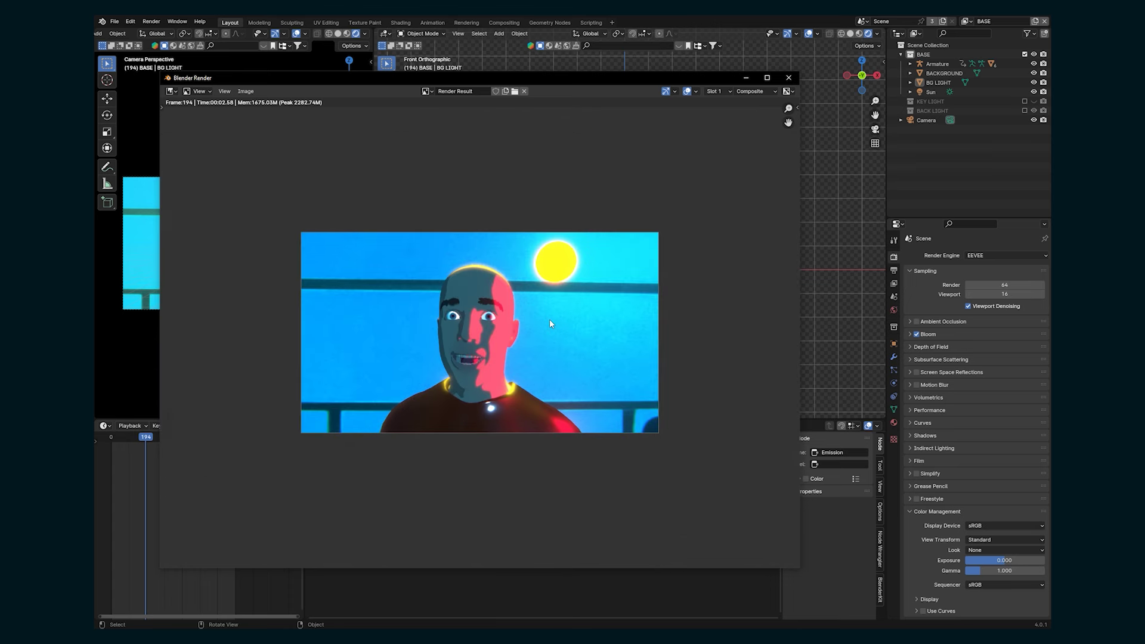
{"action": "scroll", "coordinate": [550, 320], "scroll_direction": "up", "scroll_amount": 2}
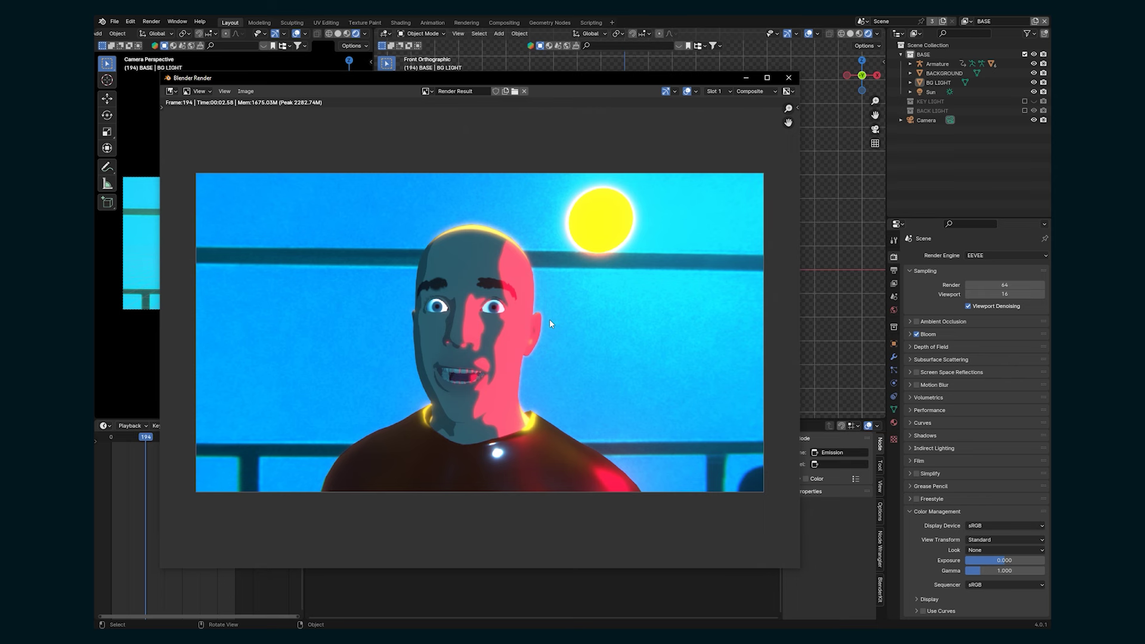
{"action": "scroll", "coordinate": [473, 253], "scroll_direction": "down", "scroll_amount": 2}
{"action": "scroll", "coordinate": [612, 209], "scroll_direction": "up", "scroll_amount": 3}
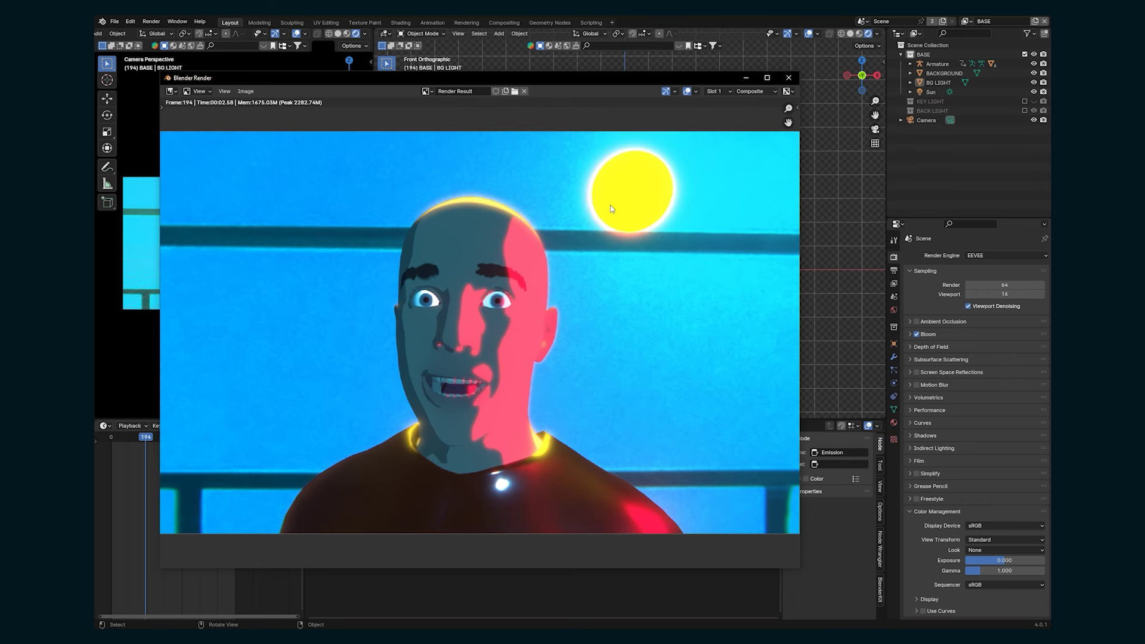
{"action": "scroll", "coordinate": [485, 281], "scroll_direction": "down", "scroll_amount": 2}
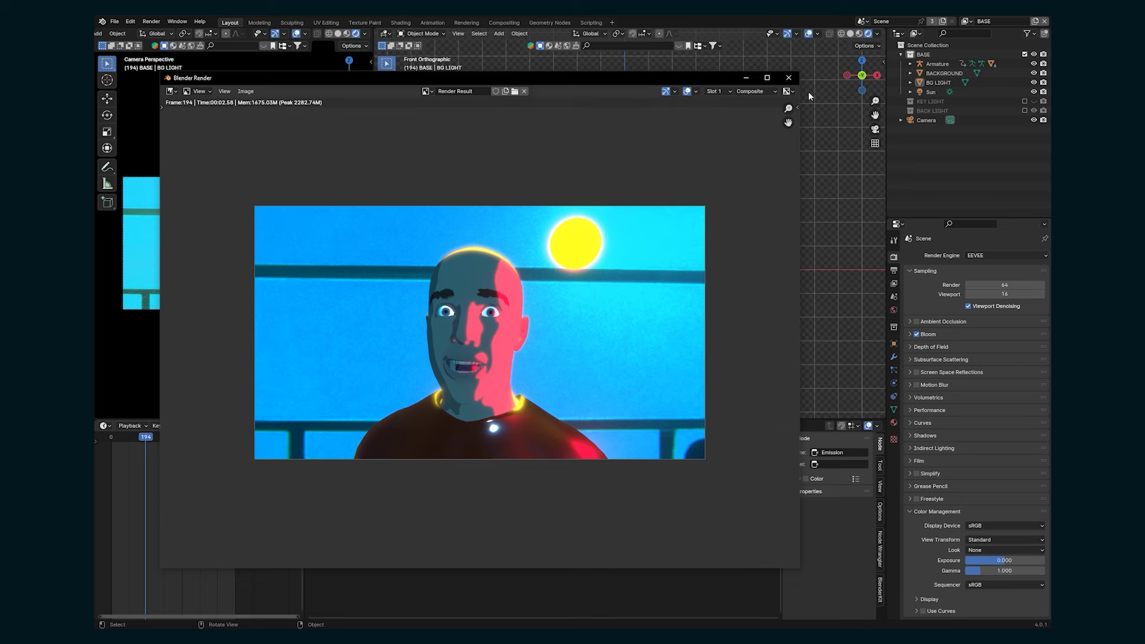